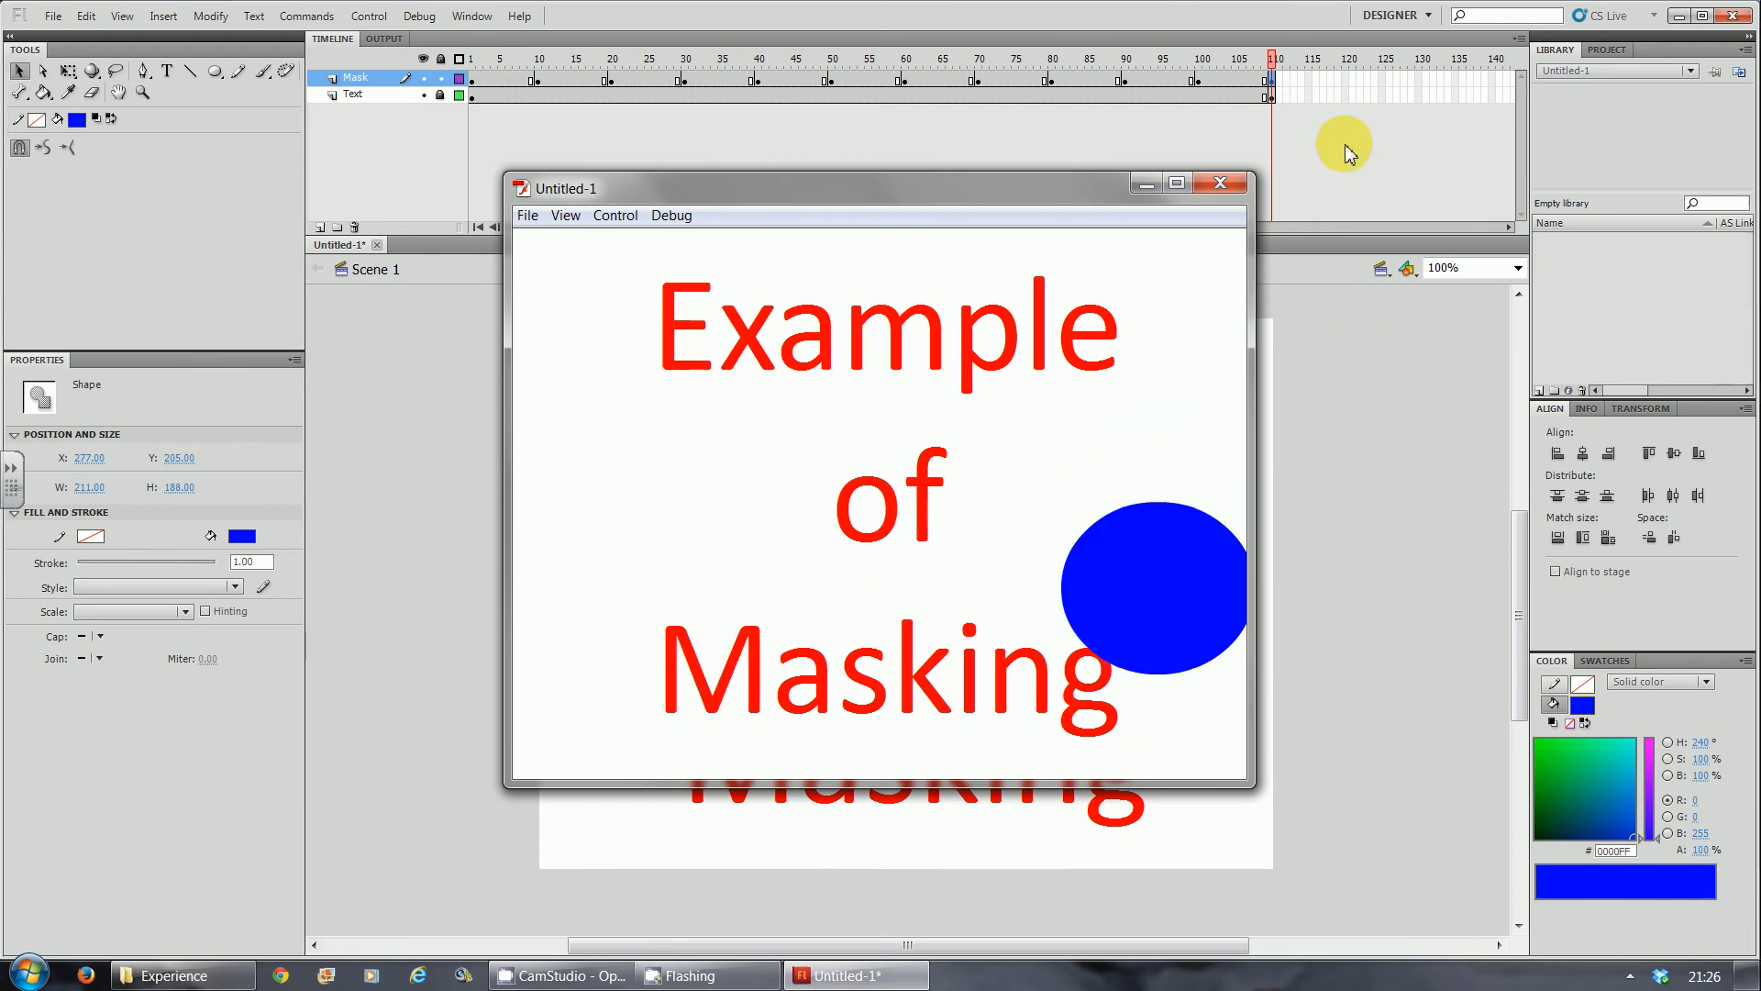
Close the movie preview, create classic tweens across the Mask layer's frames 1 to 110, and play the timeline.
{"action": "left_click", "coordinate": [1221, 182]}
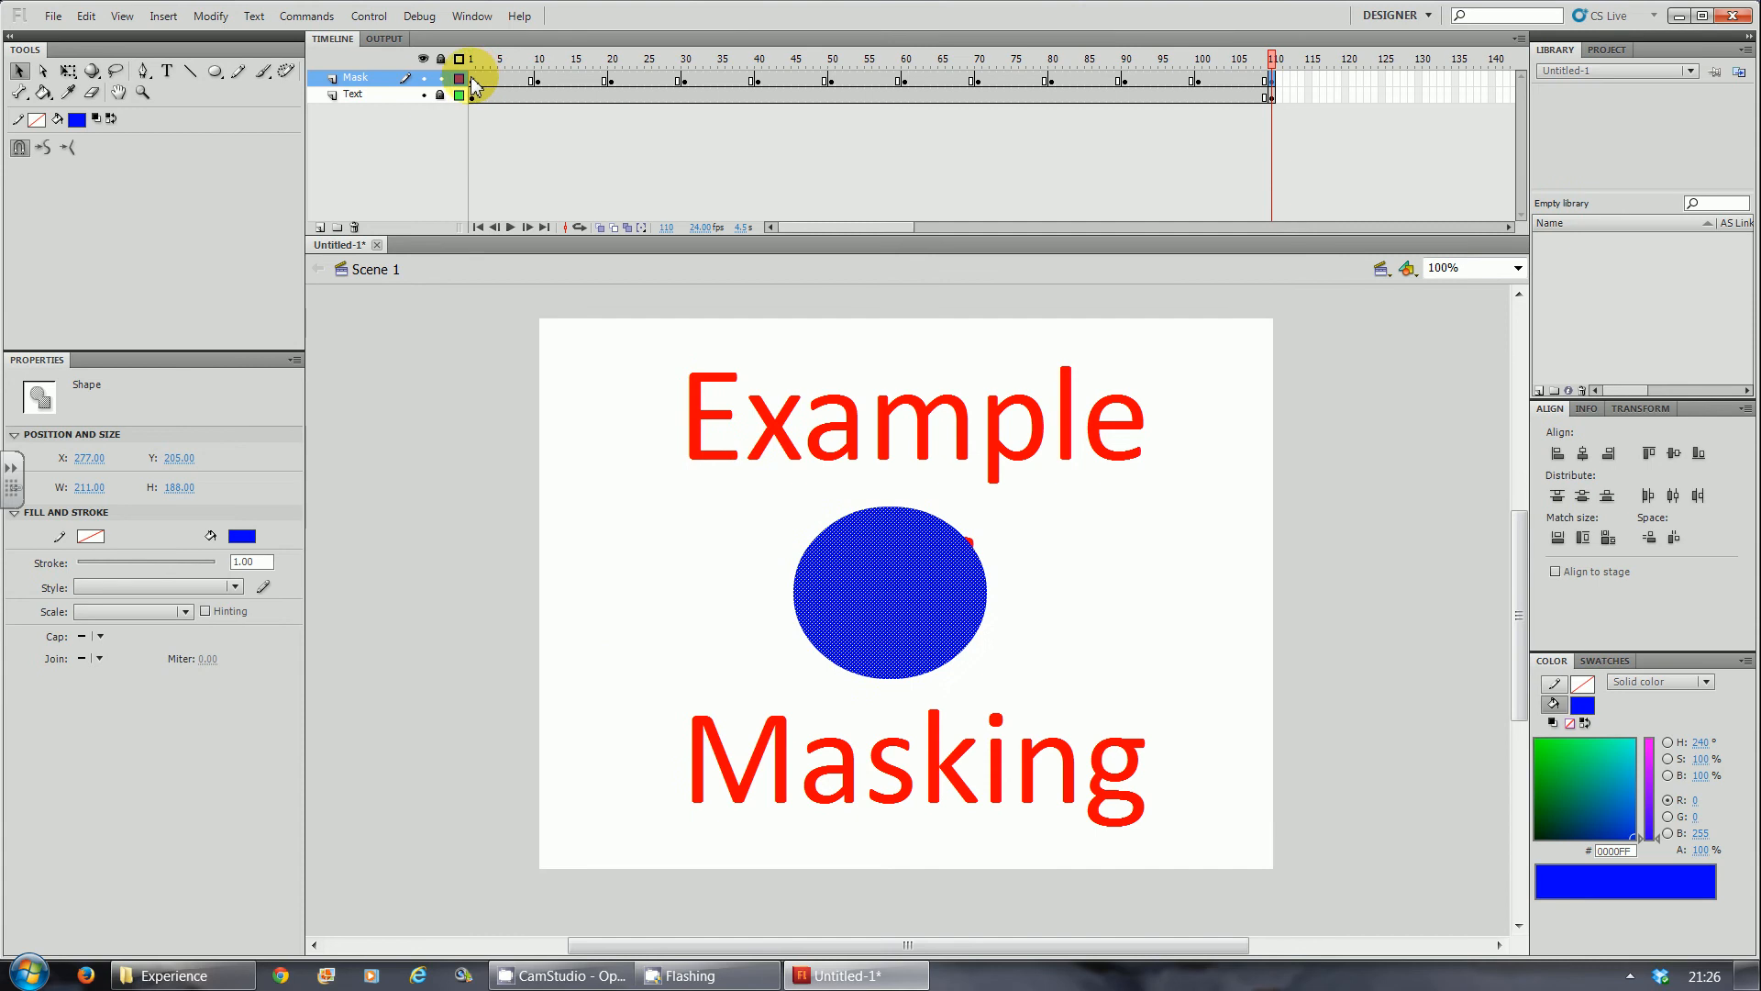
{"action": "left_click_drag", "start_coordinate": [476, 85], "coordinate": [1266, 63]}
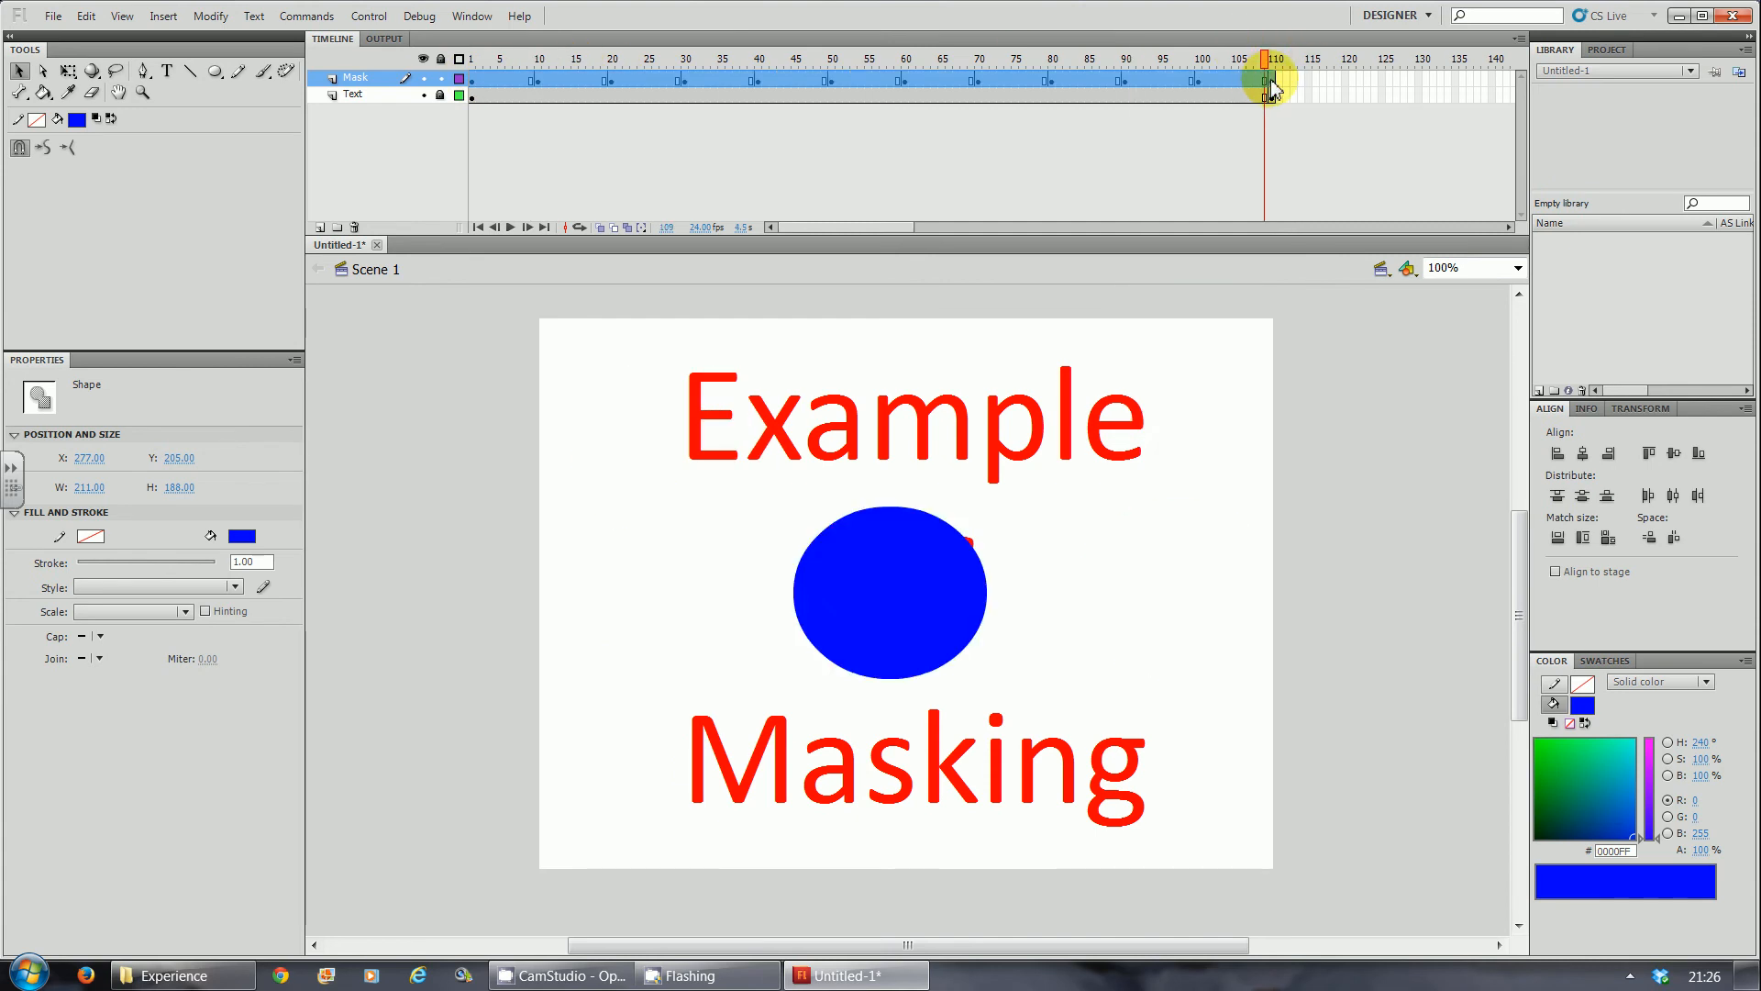
{"action": "left_click", "coordinate": [1271, 82]}
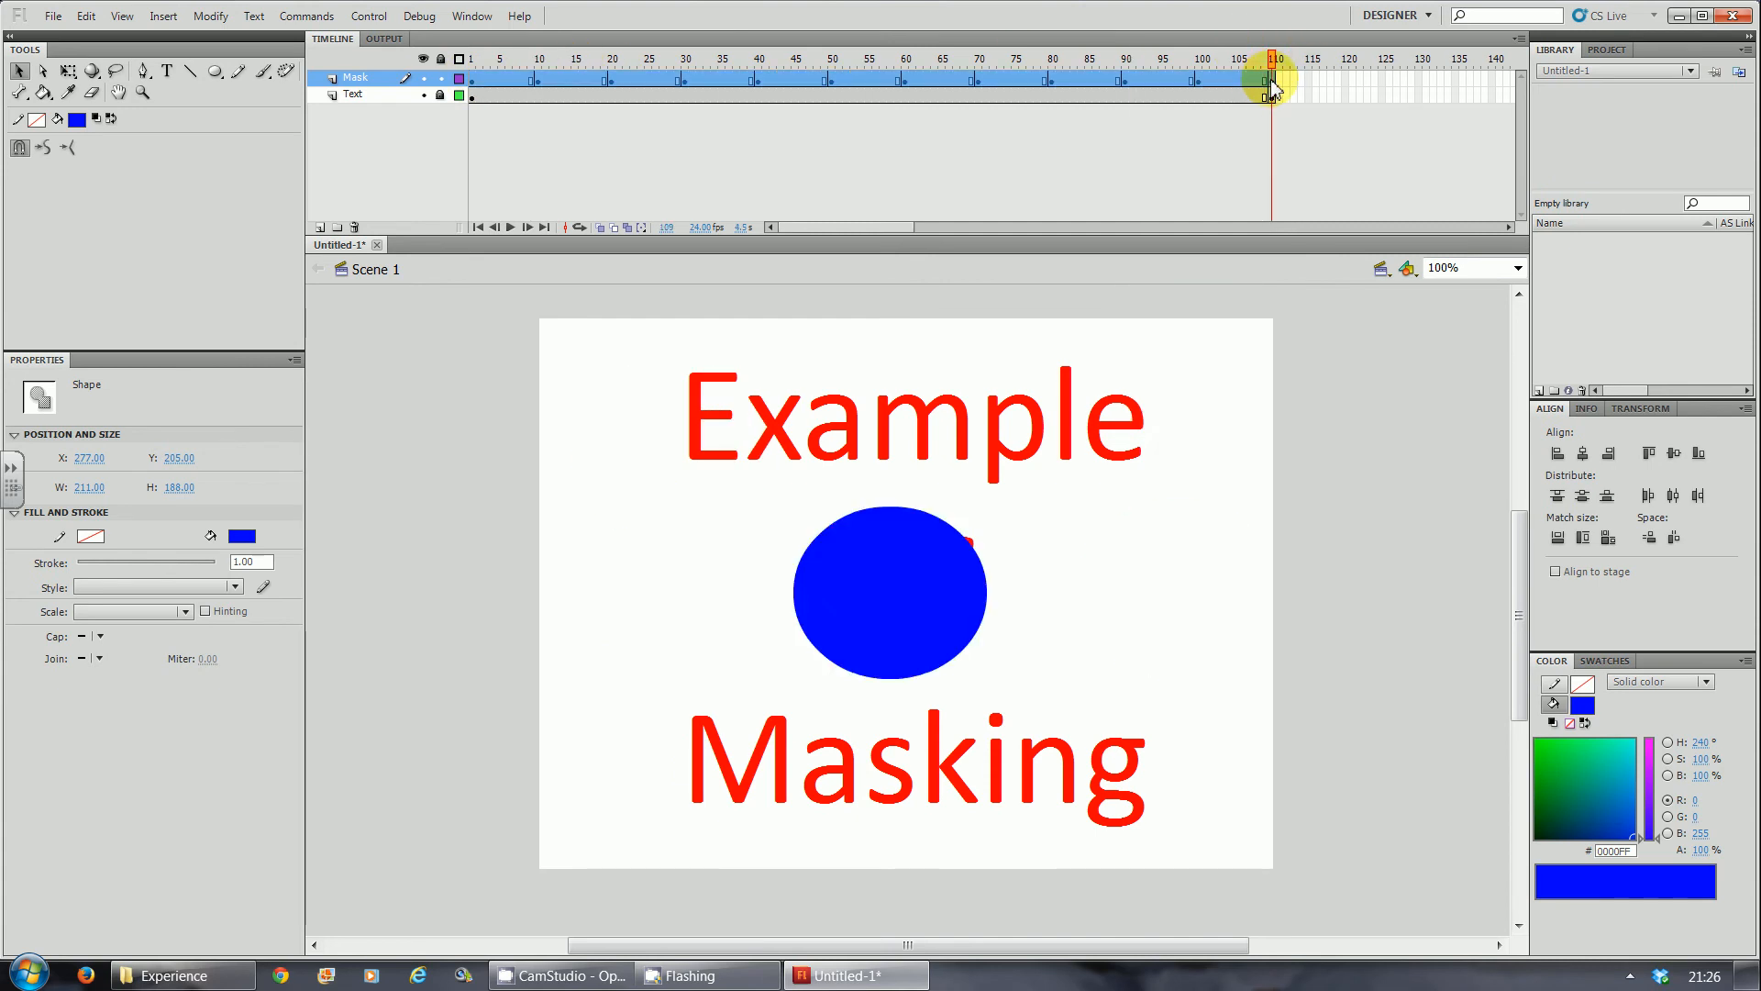
{"action": "right_click", "coordinate": [888, 88]}
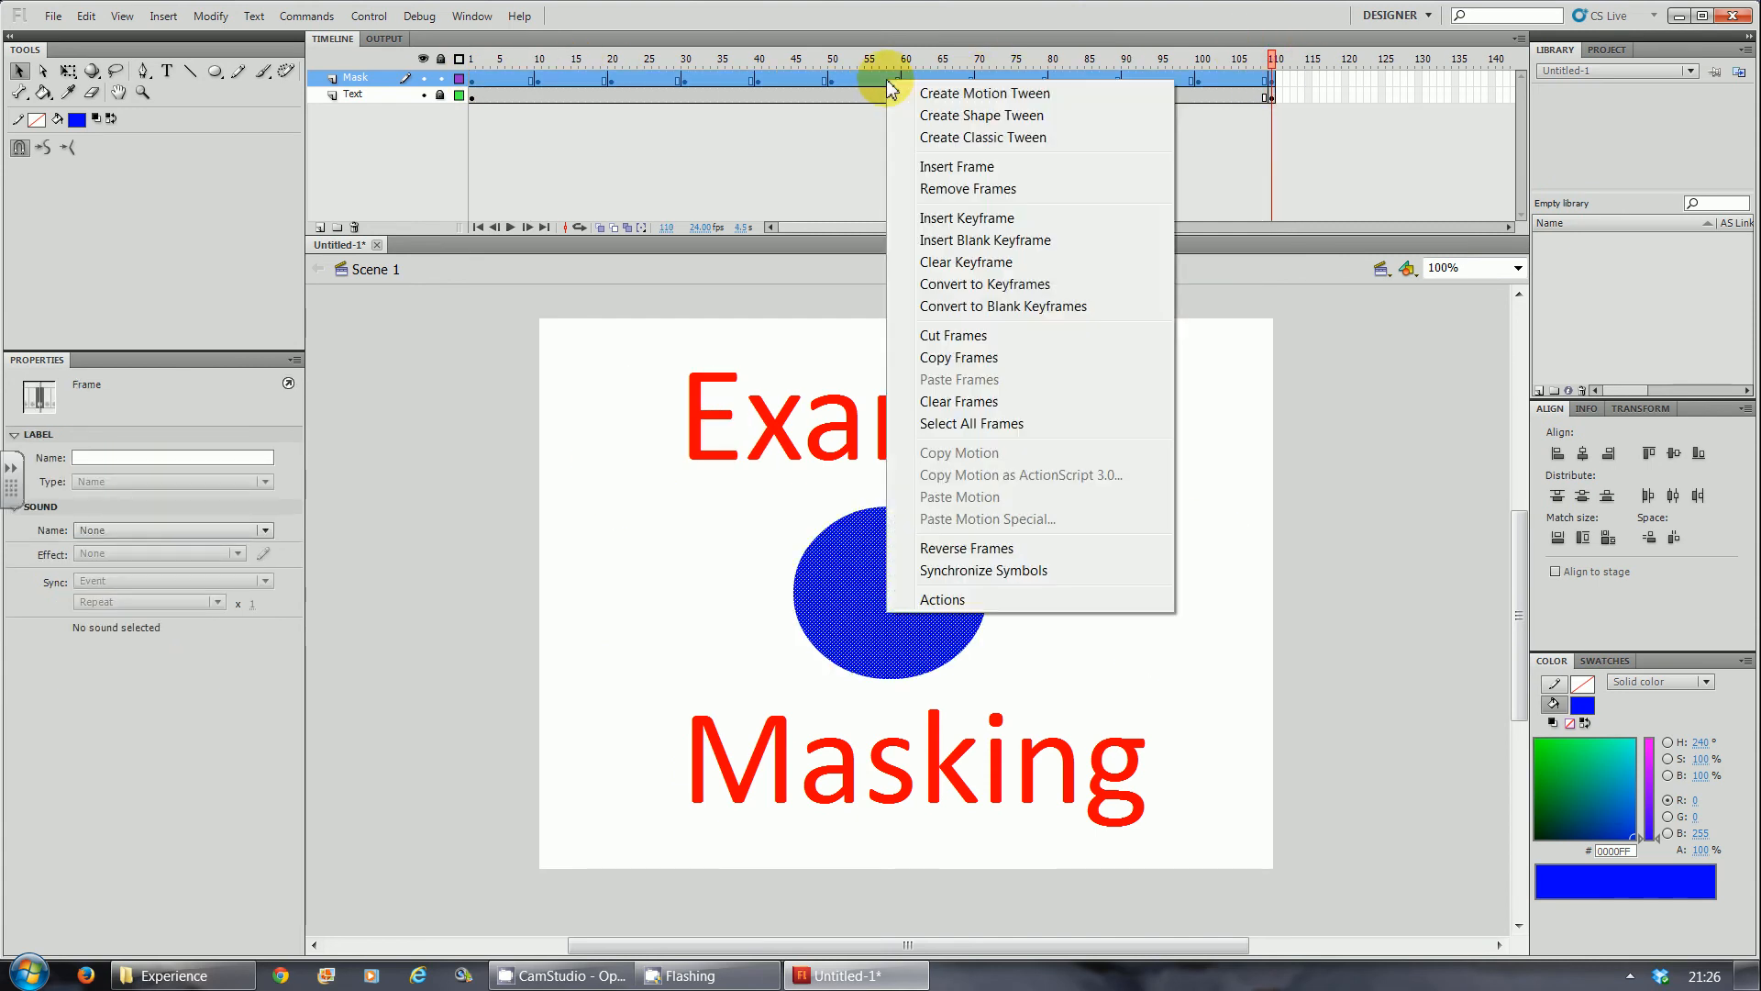
{"action": "left_click", "coordinate": [930, 139]}
{"action": "left_click", "coordinate": [606, 99]}
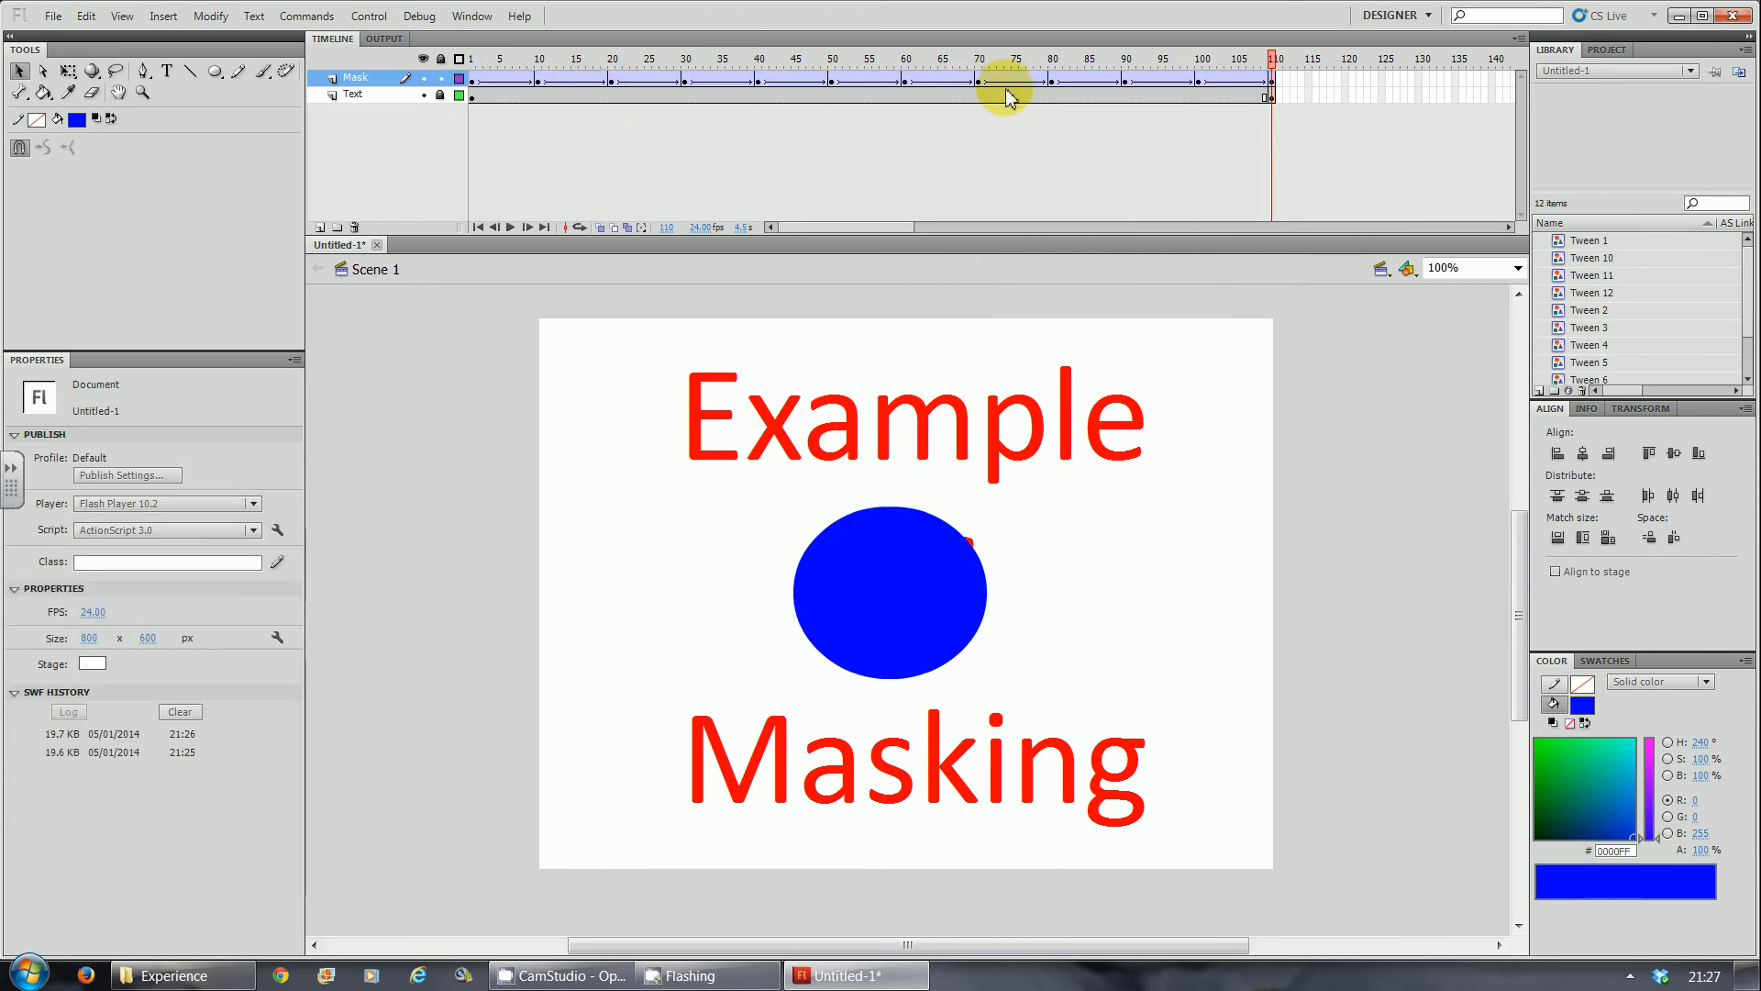
{"action": "key", "text": "Return"}
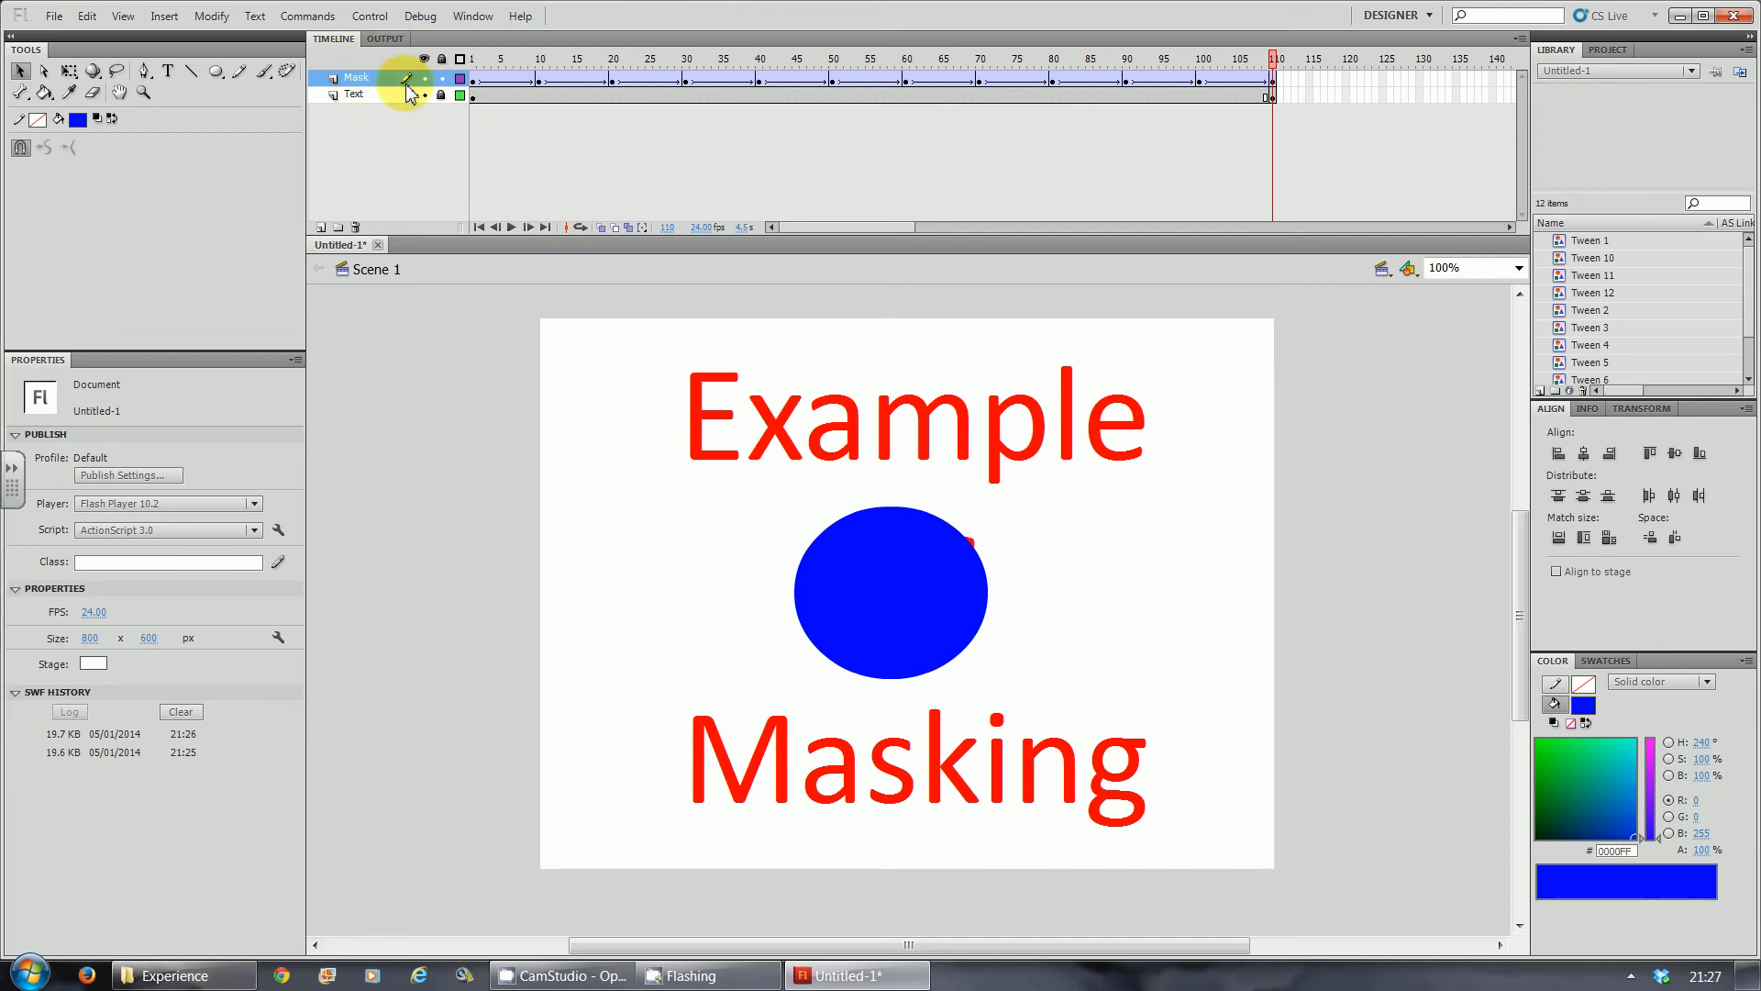
Convert the Mask layer into a mask over the Text layer and test the movie.
{"action": "left_click", "coordinate": [471, 79]}
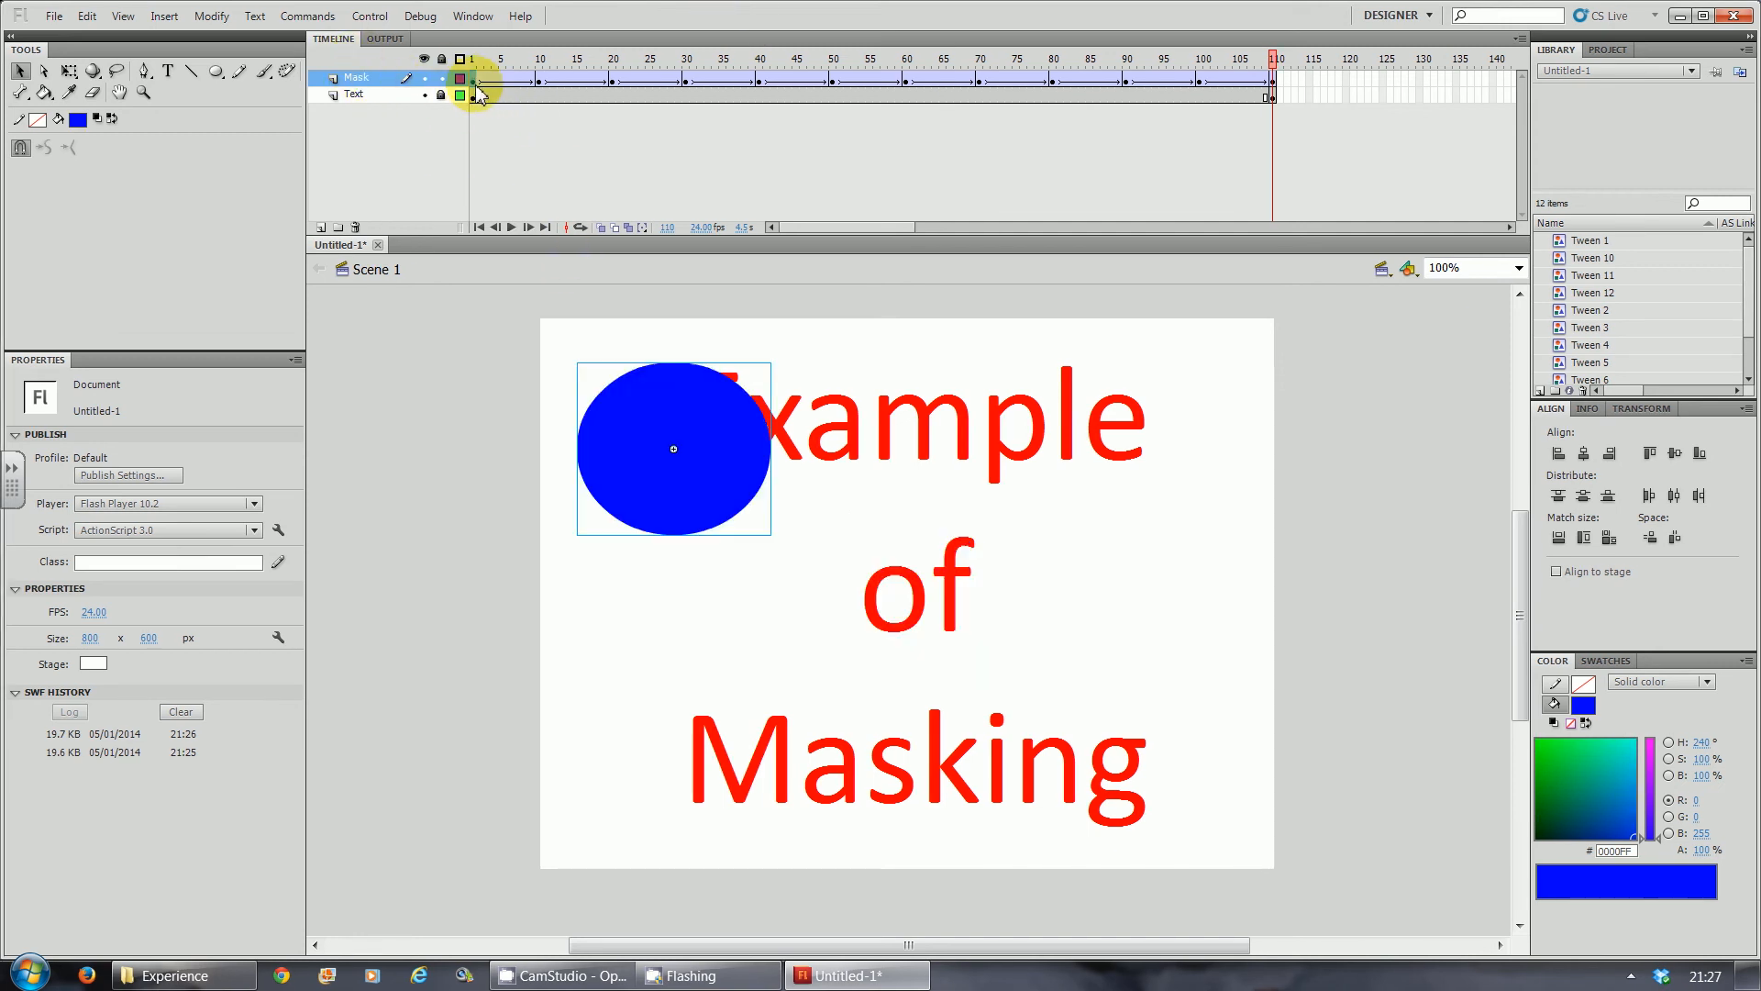
{"action": "right_click", "coordinate": [376, 77]}
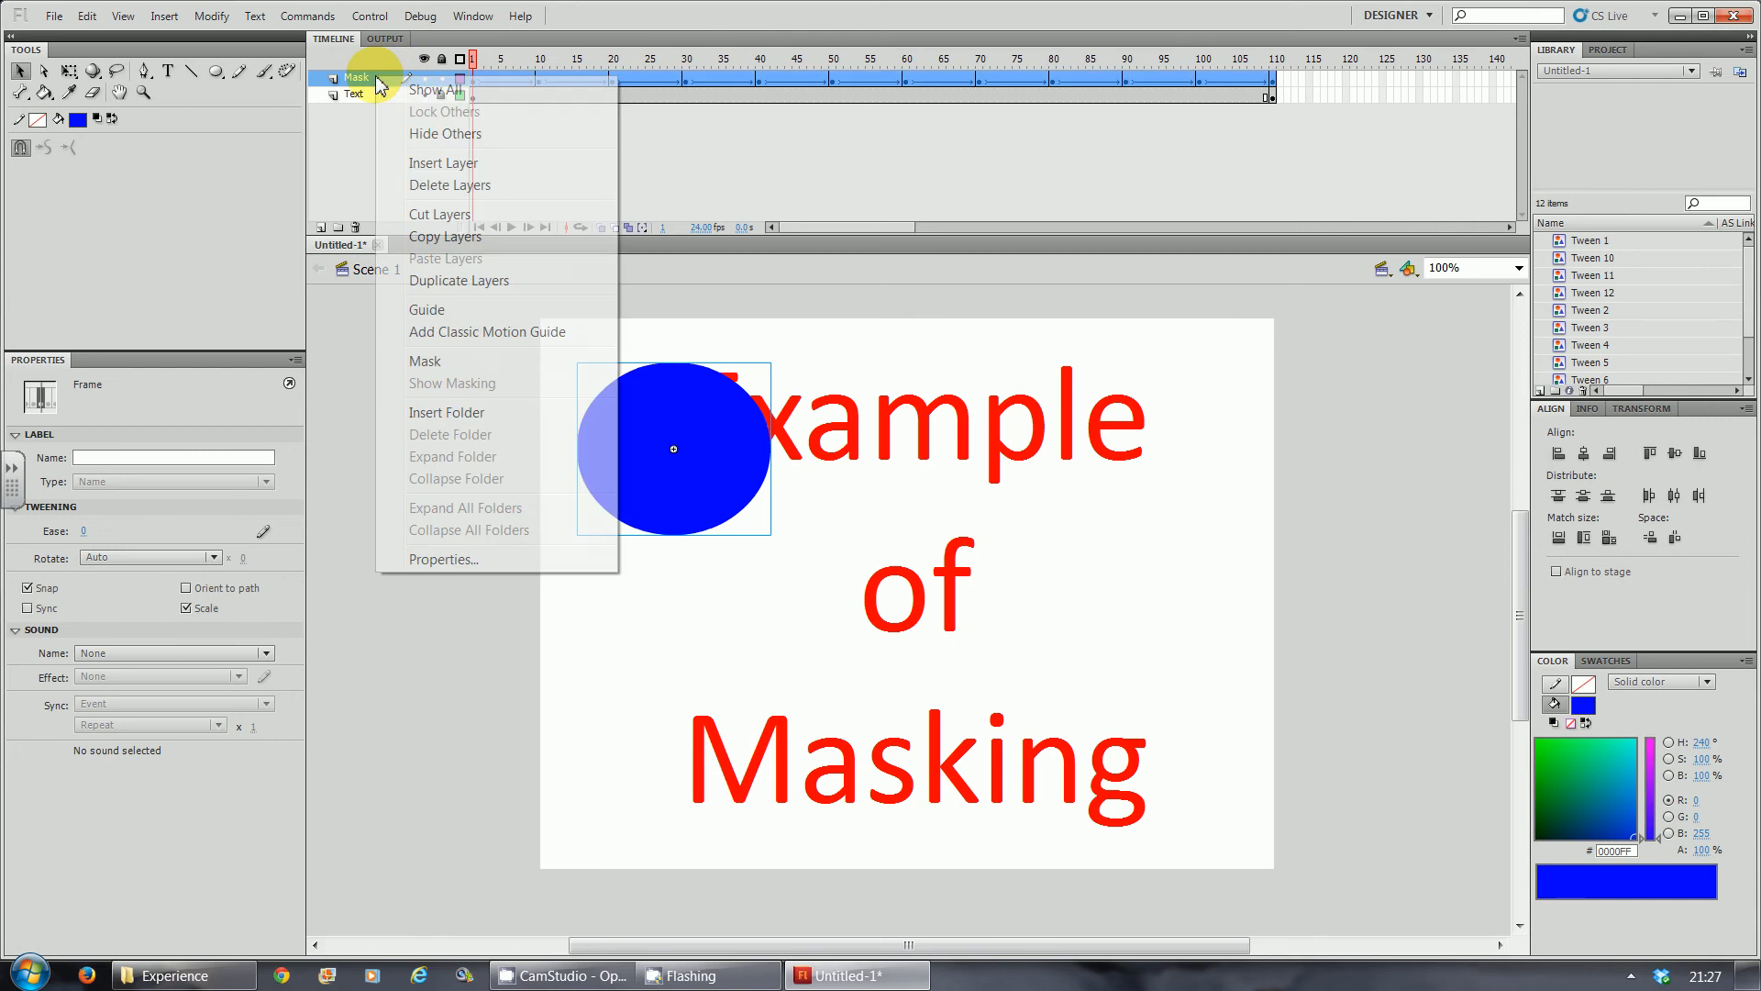
{"action": "left_click", "coordinate": [443, 371]}
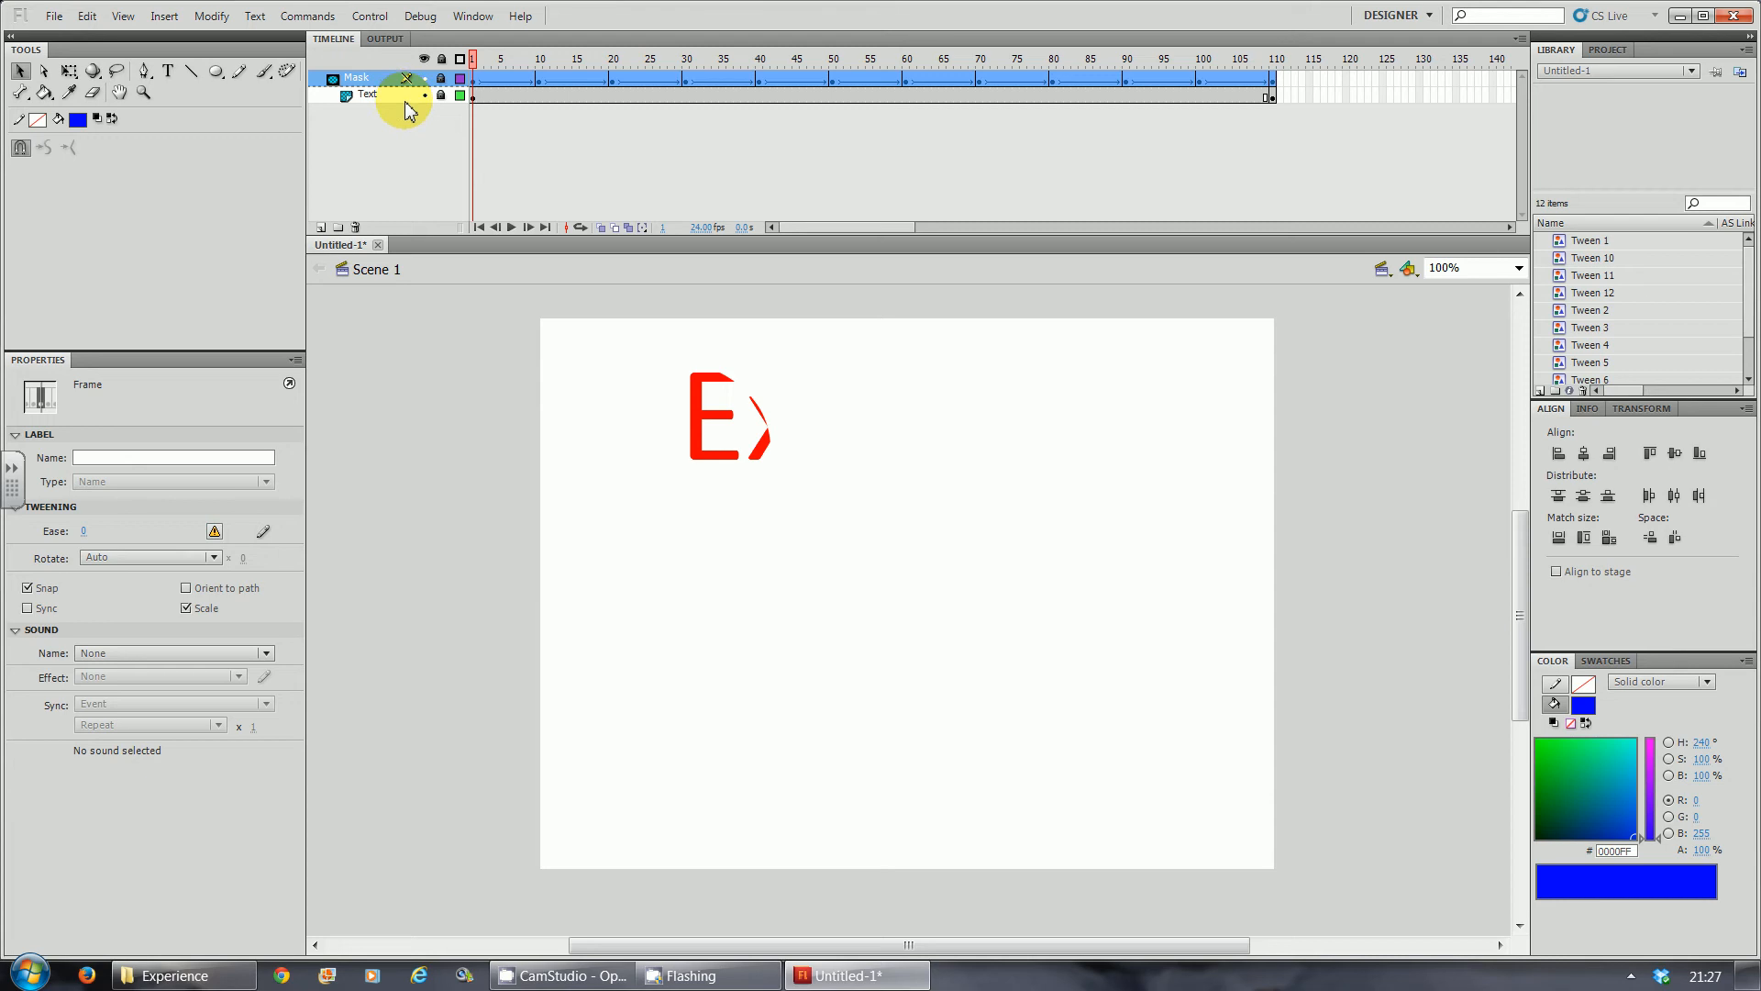
{"action": "key", "text": "ctrl+Return"}
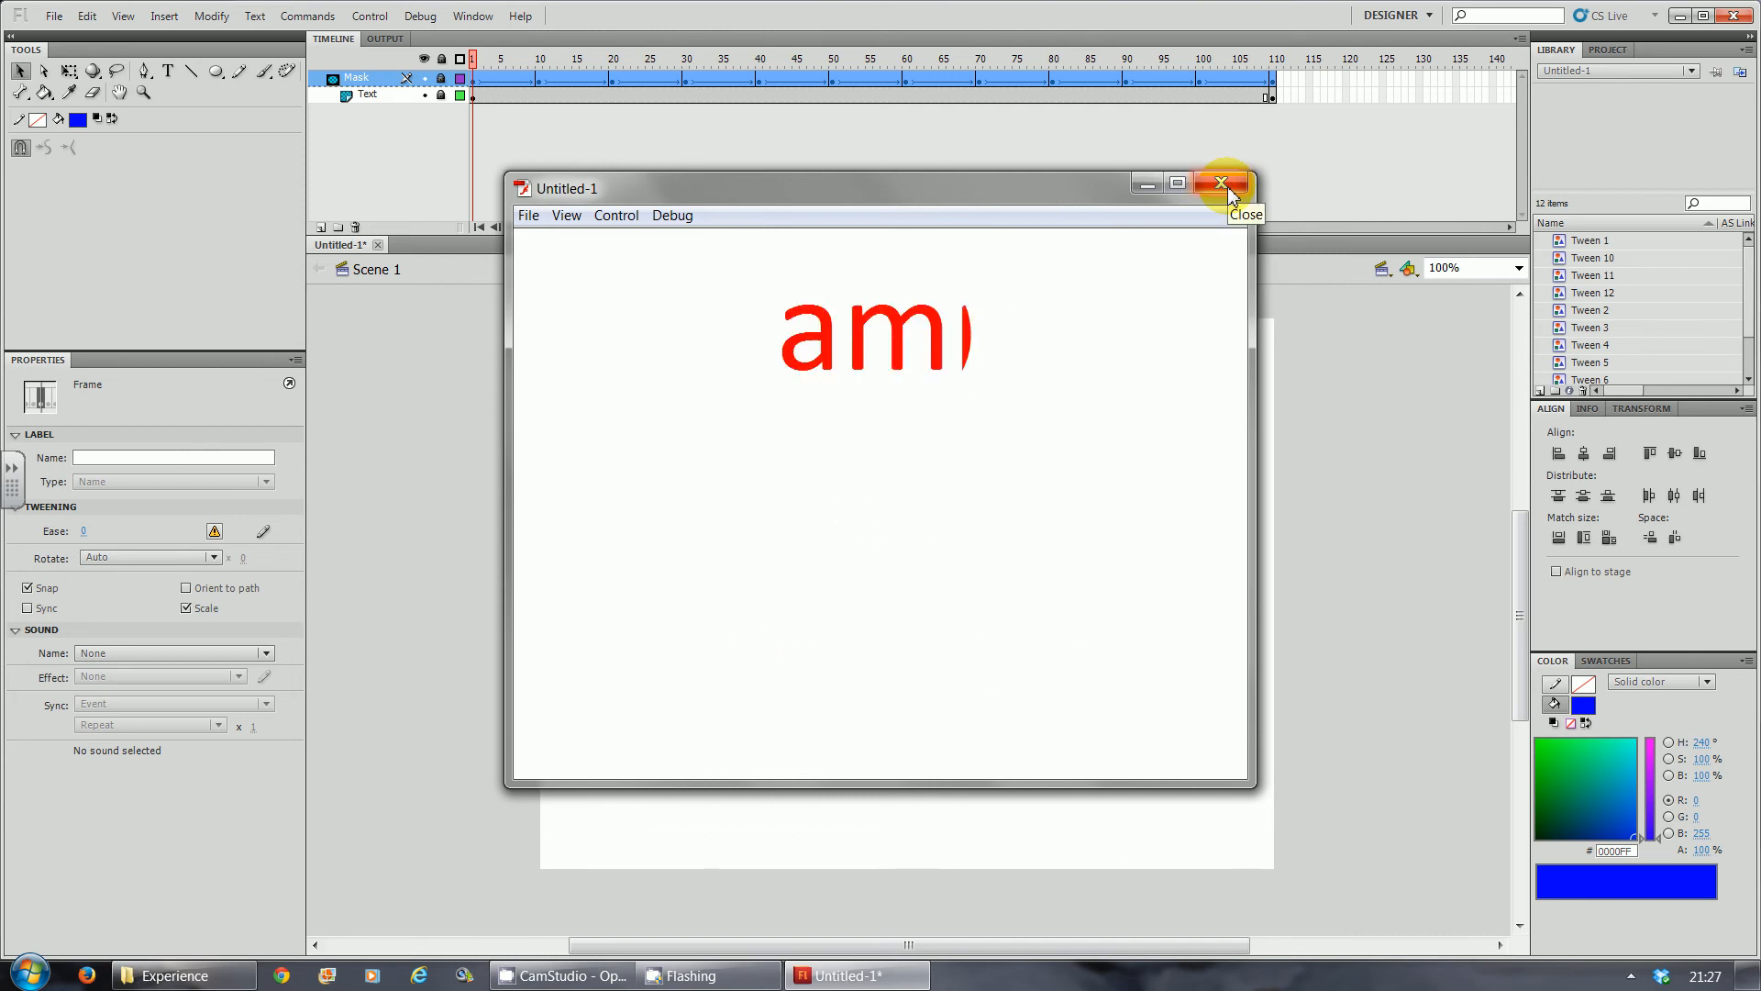
Play the Masking example SWF from the Experience folder, compare it with the test movie, and close both players.
{"action": "left_click", "coordinate": [194, 976]}
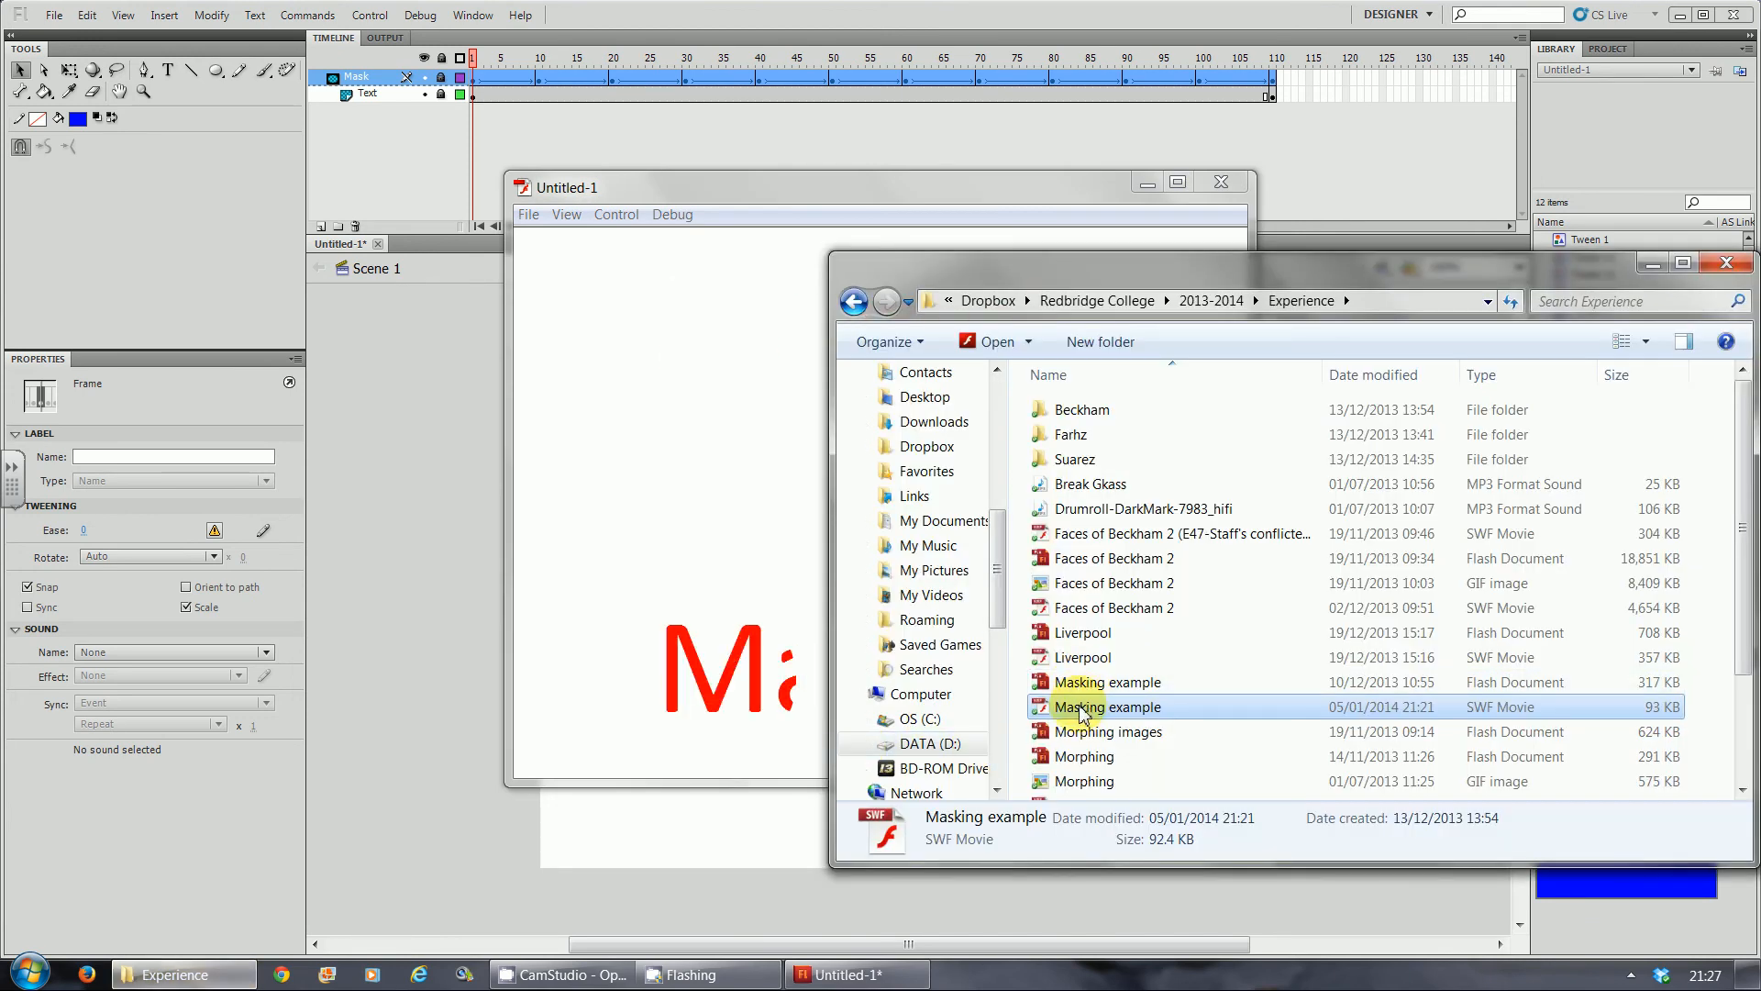
{"action": "double_click", "coordinate": [1083, 708]}
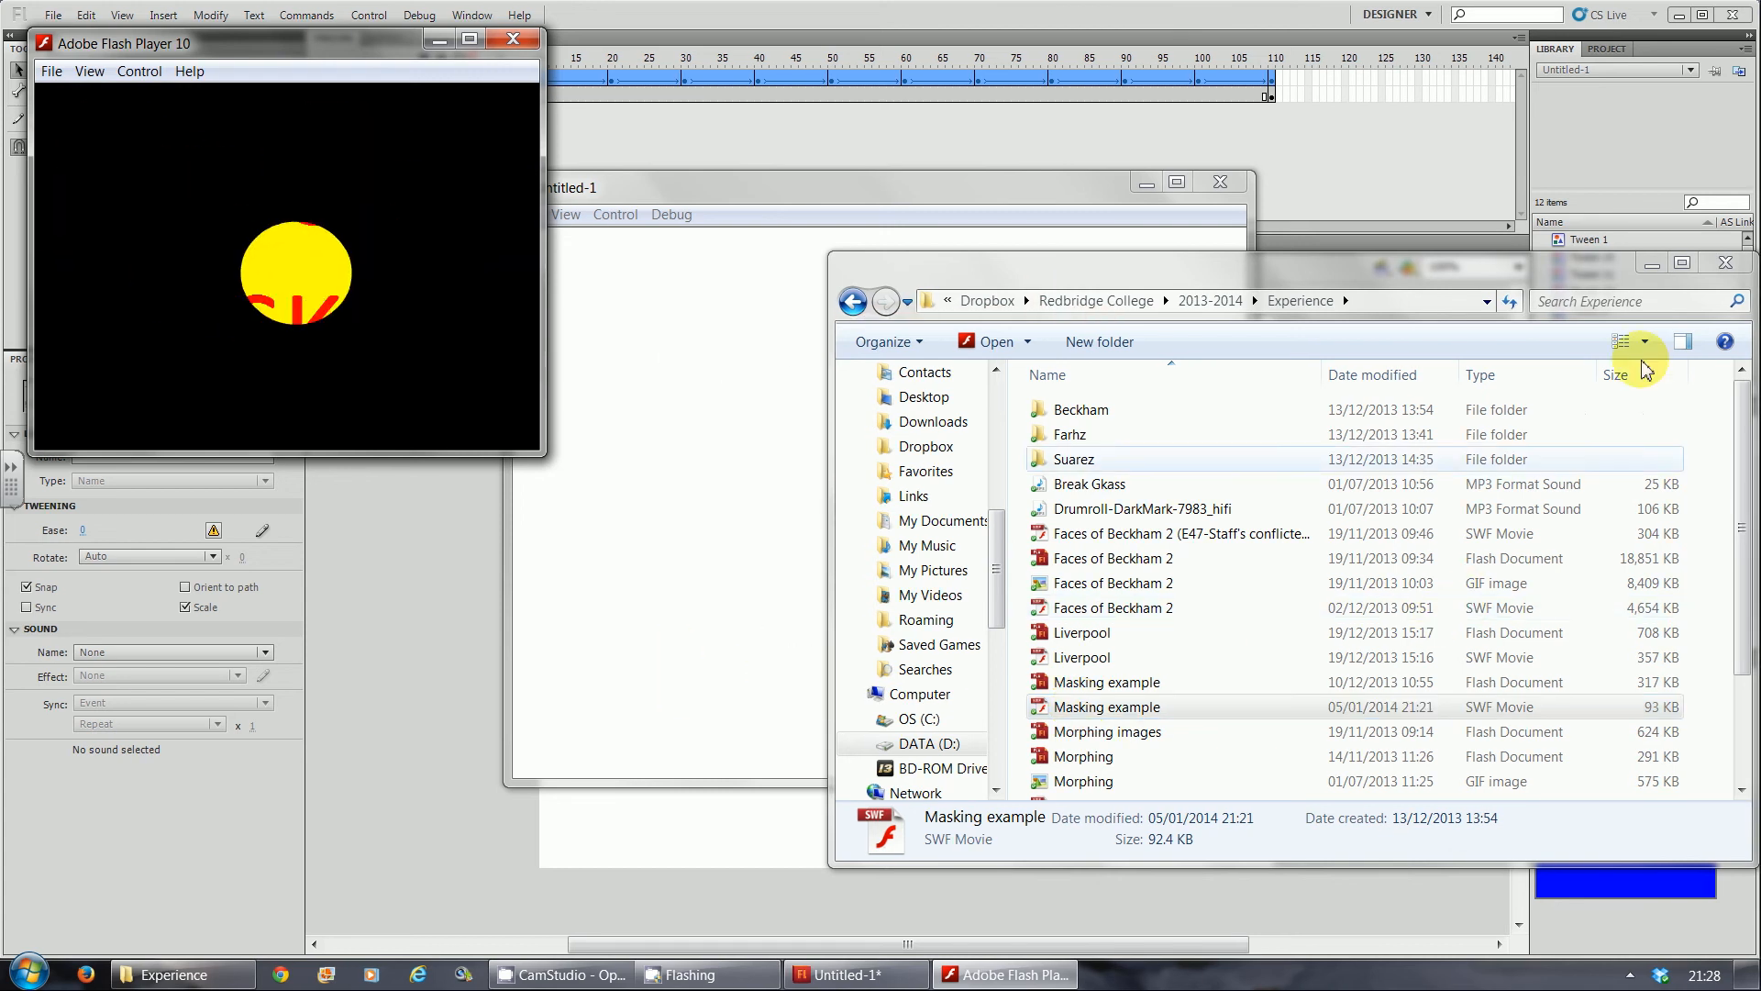
{"action": "left_click", "coordinate": [1728, 267]}
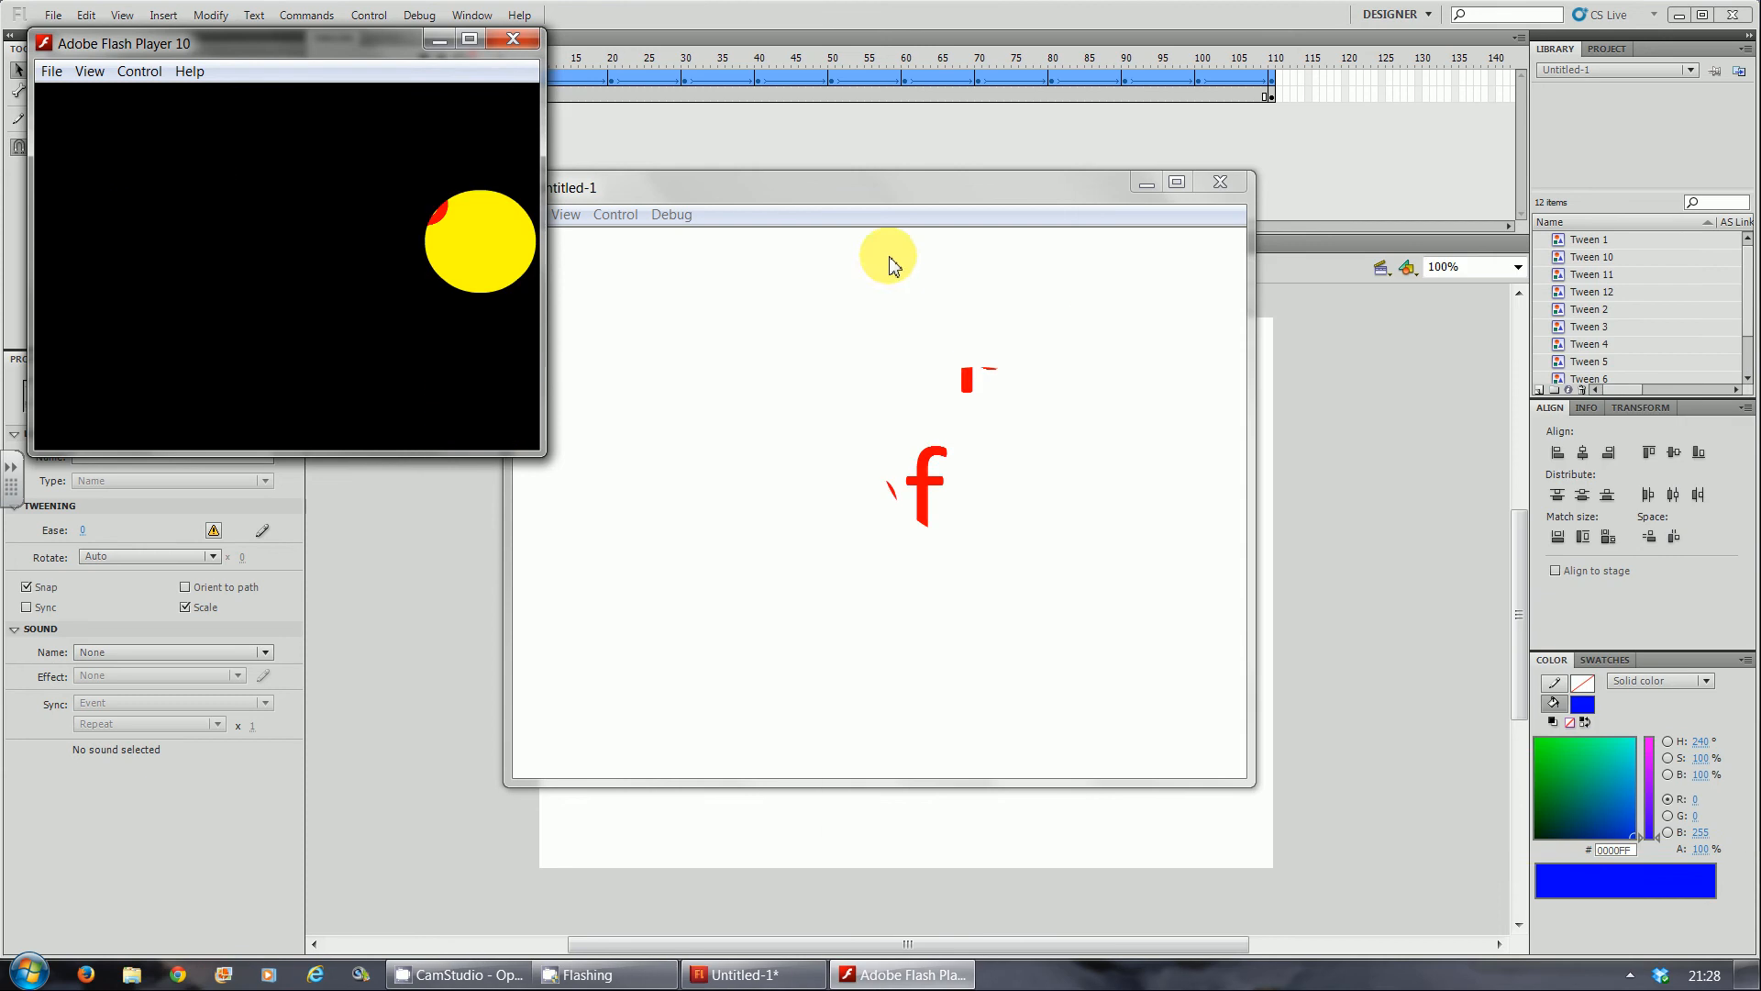
{"action": "left_click_drag", "start_coordinate": [853, 184], "coordinate": [1049, 174]}
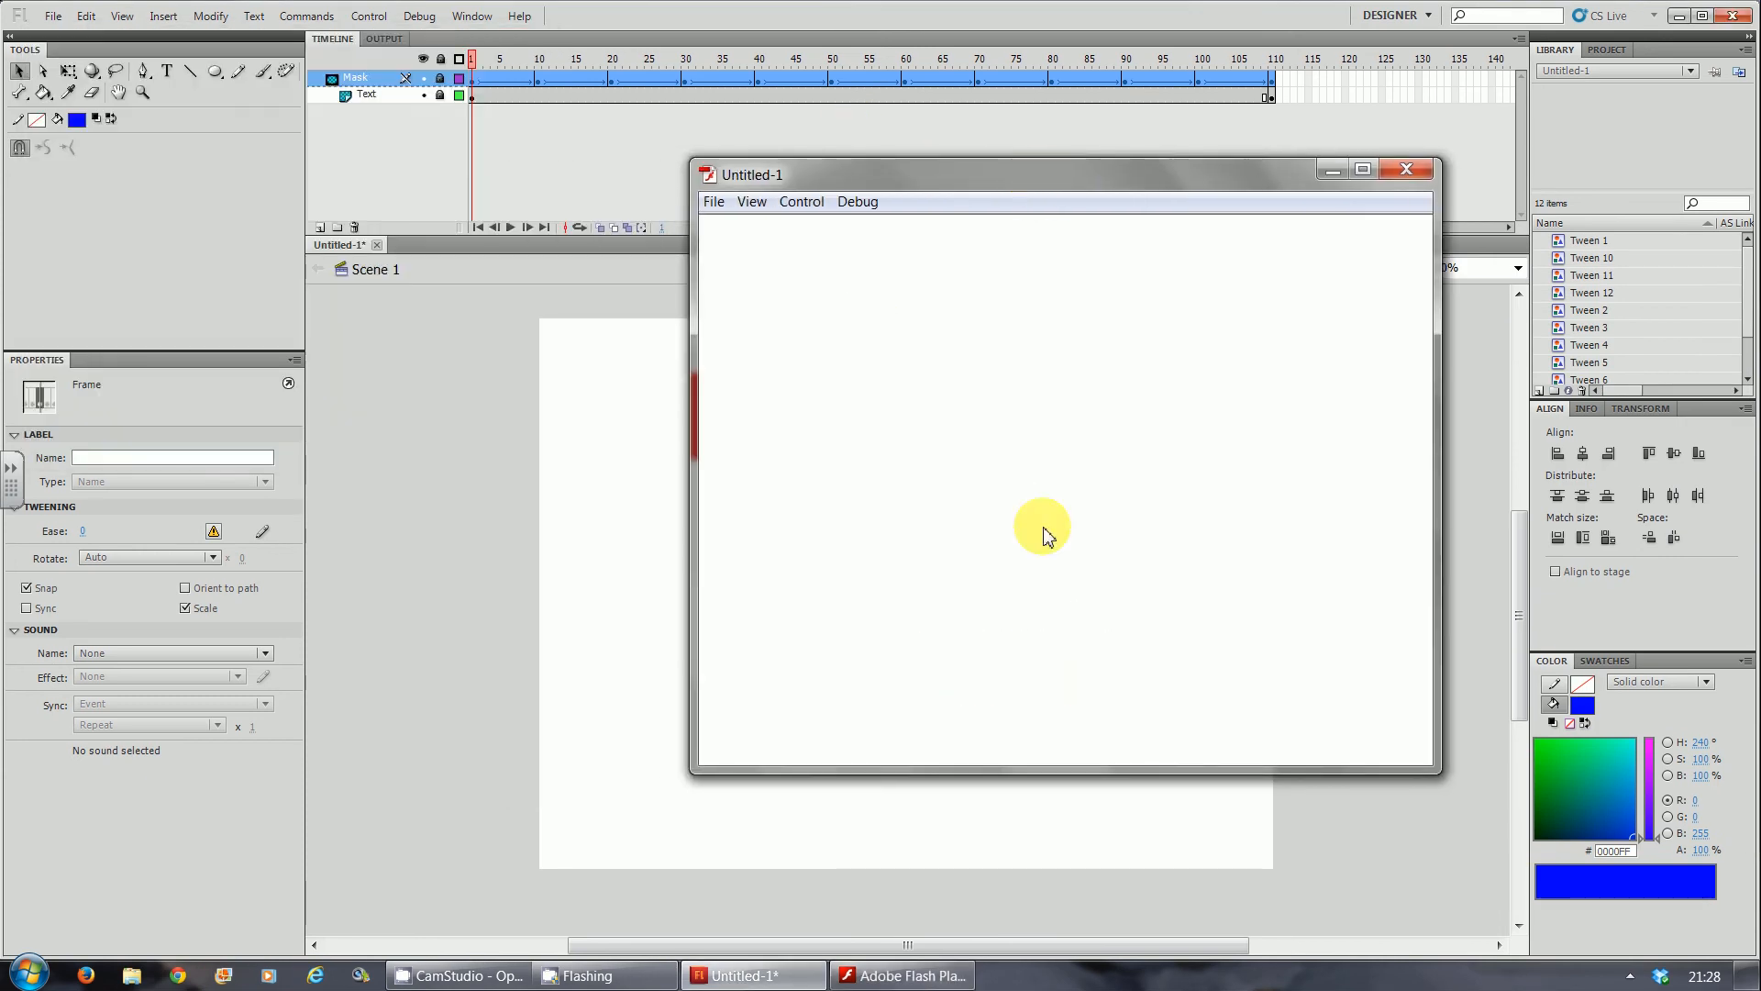
{"action": "left_click", "coordinate": [902, 975]}
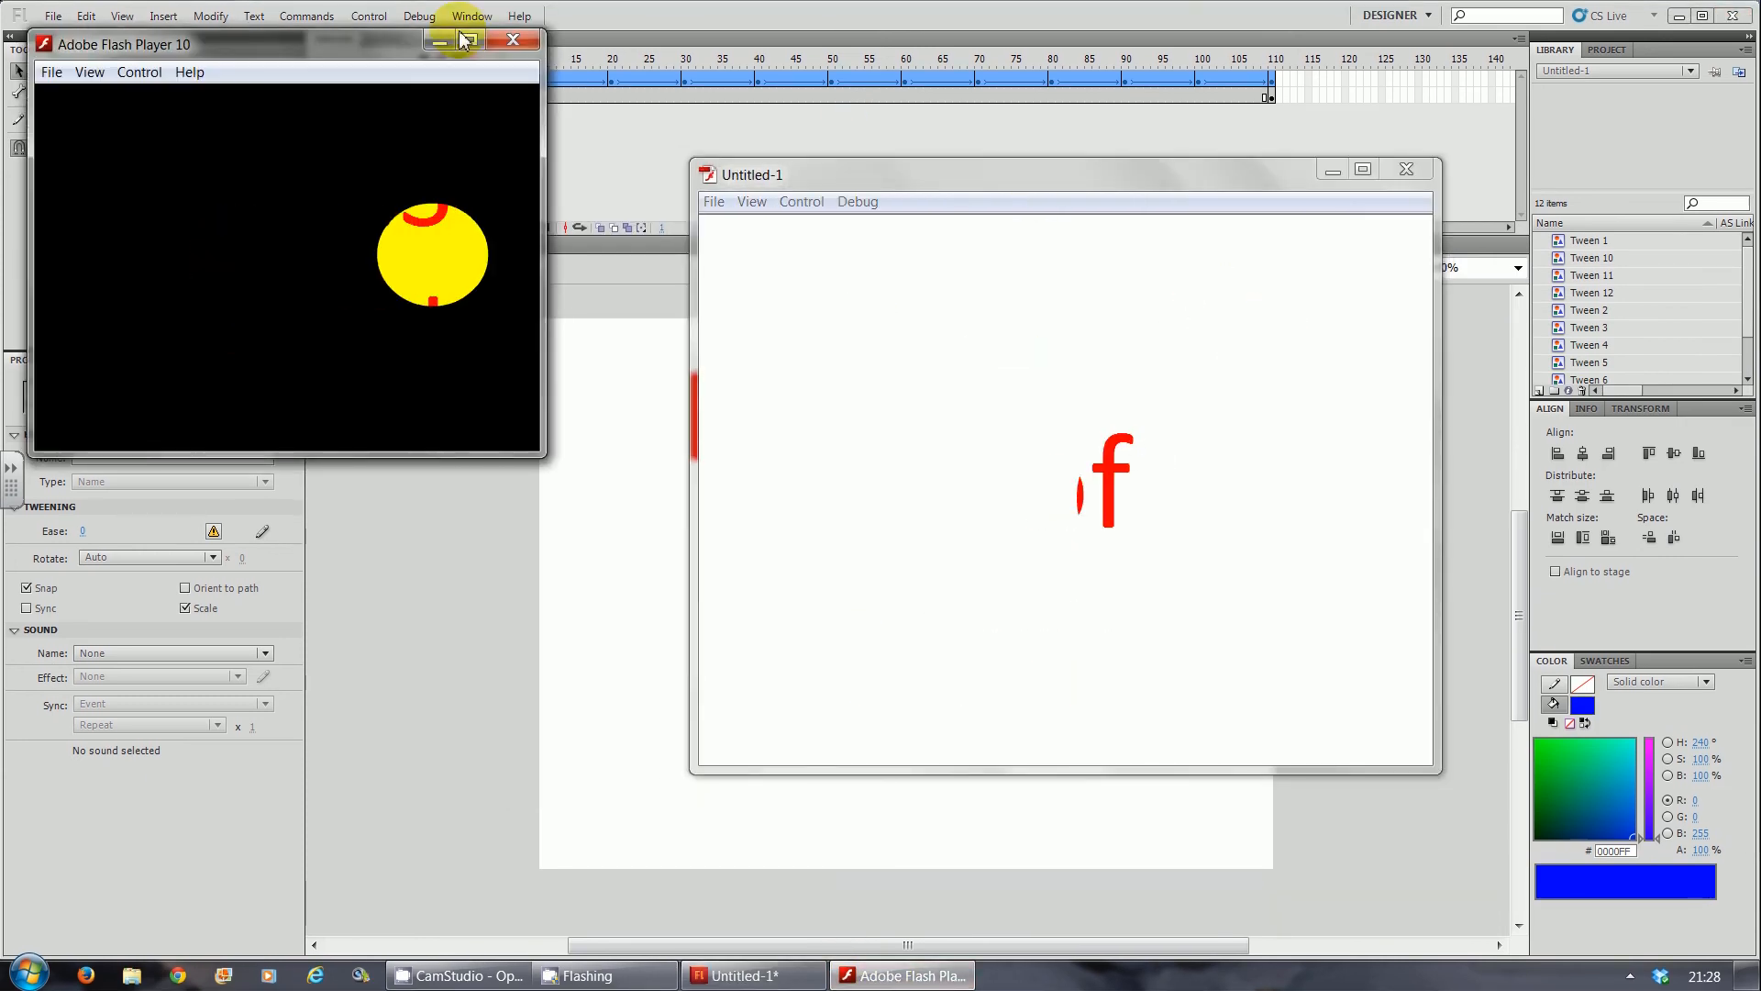
{"action": "left_click", "coordinate": [511, 42]}
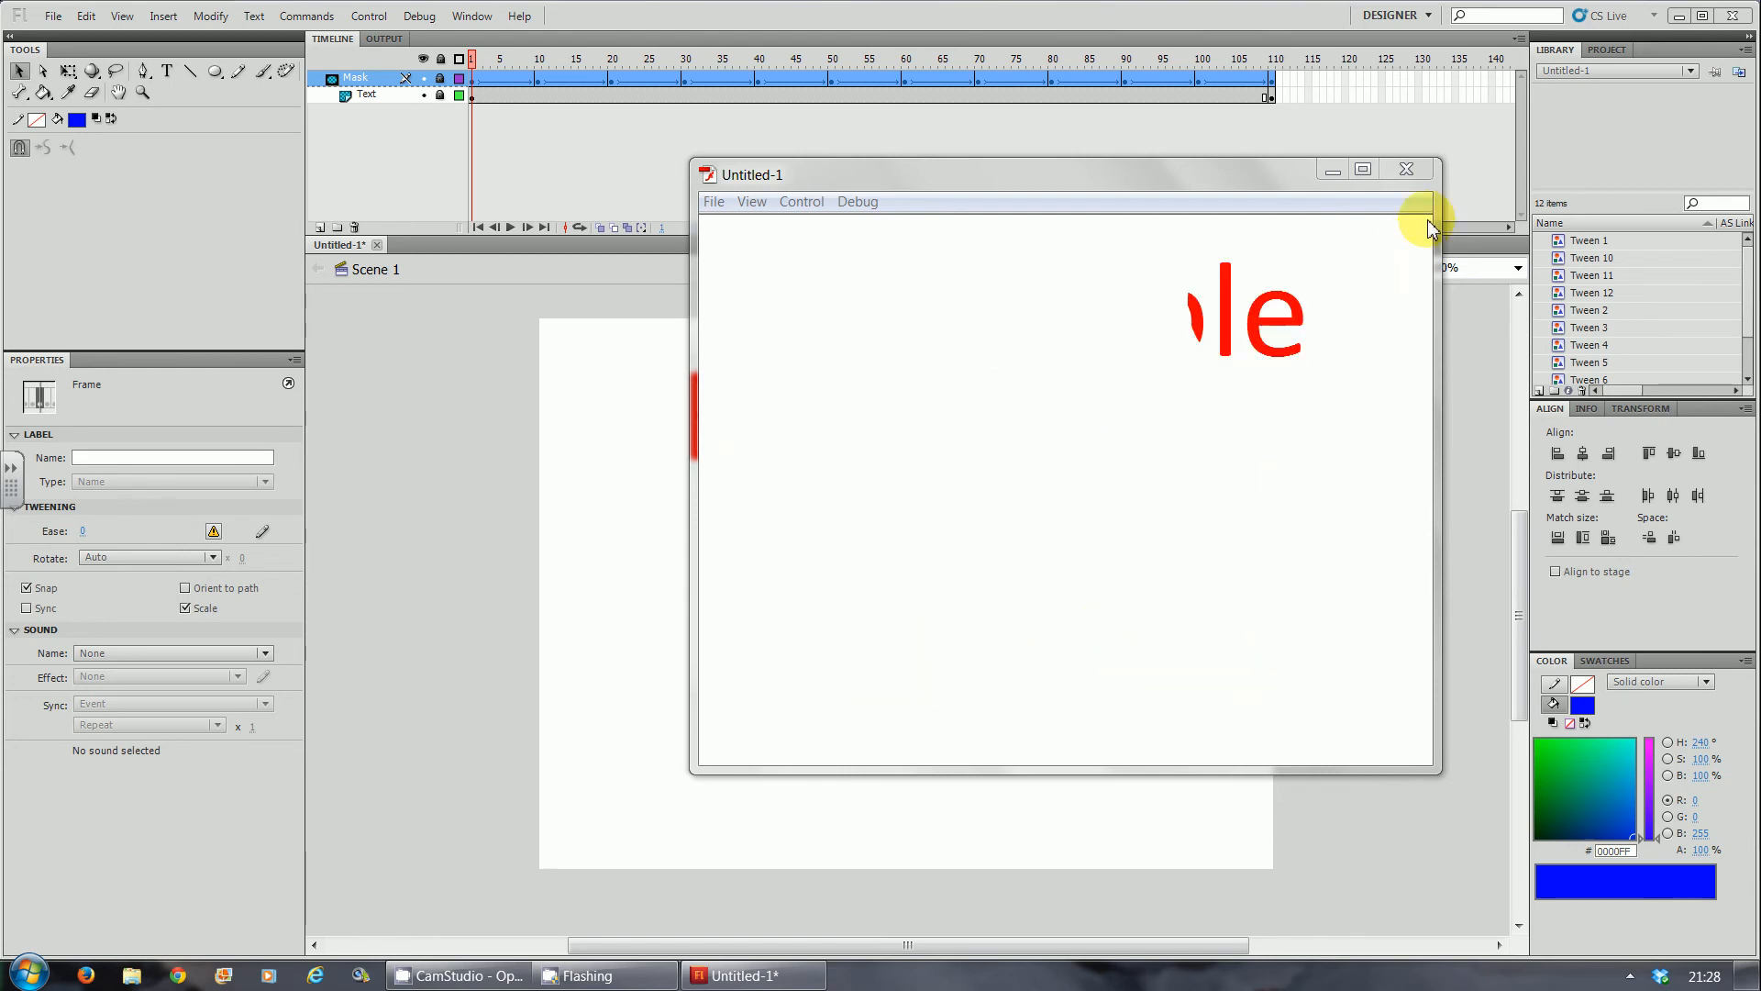
{"action": "left_click", "coordinate": [1406, 168]}
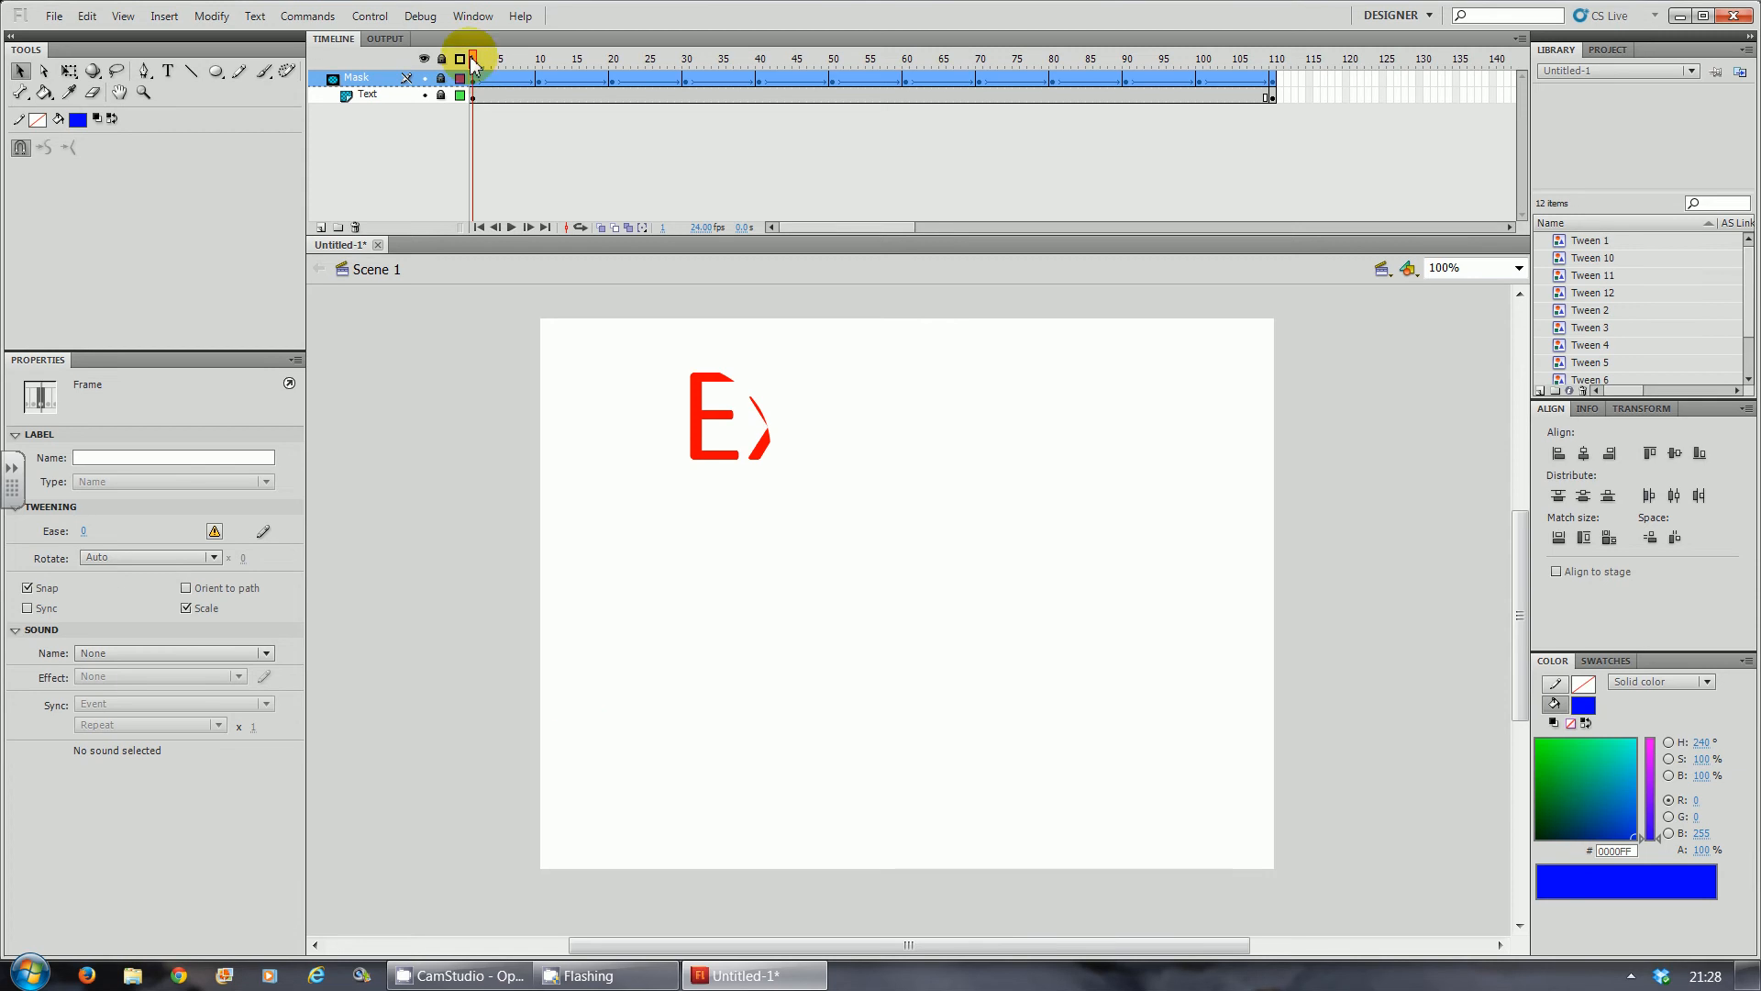
Turn off masking on the Mask layer and set the stage colour to black.
{"action": "left_click", "coordinate": [471, 93]}
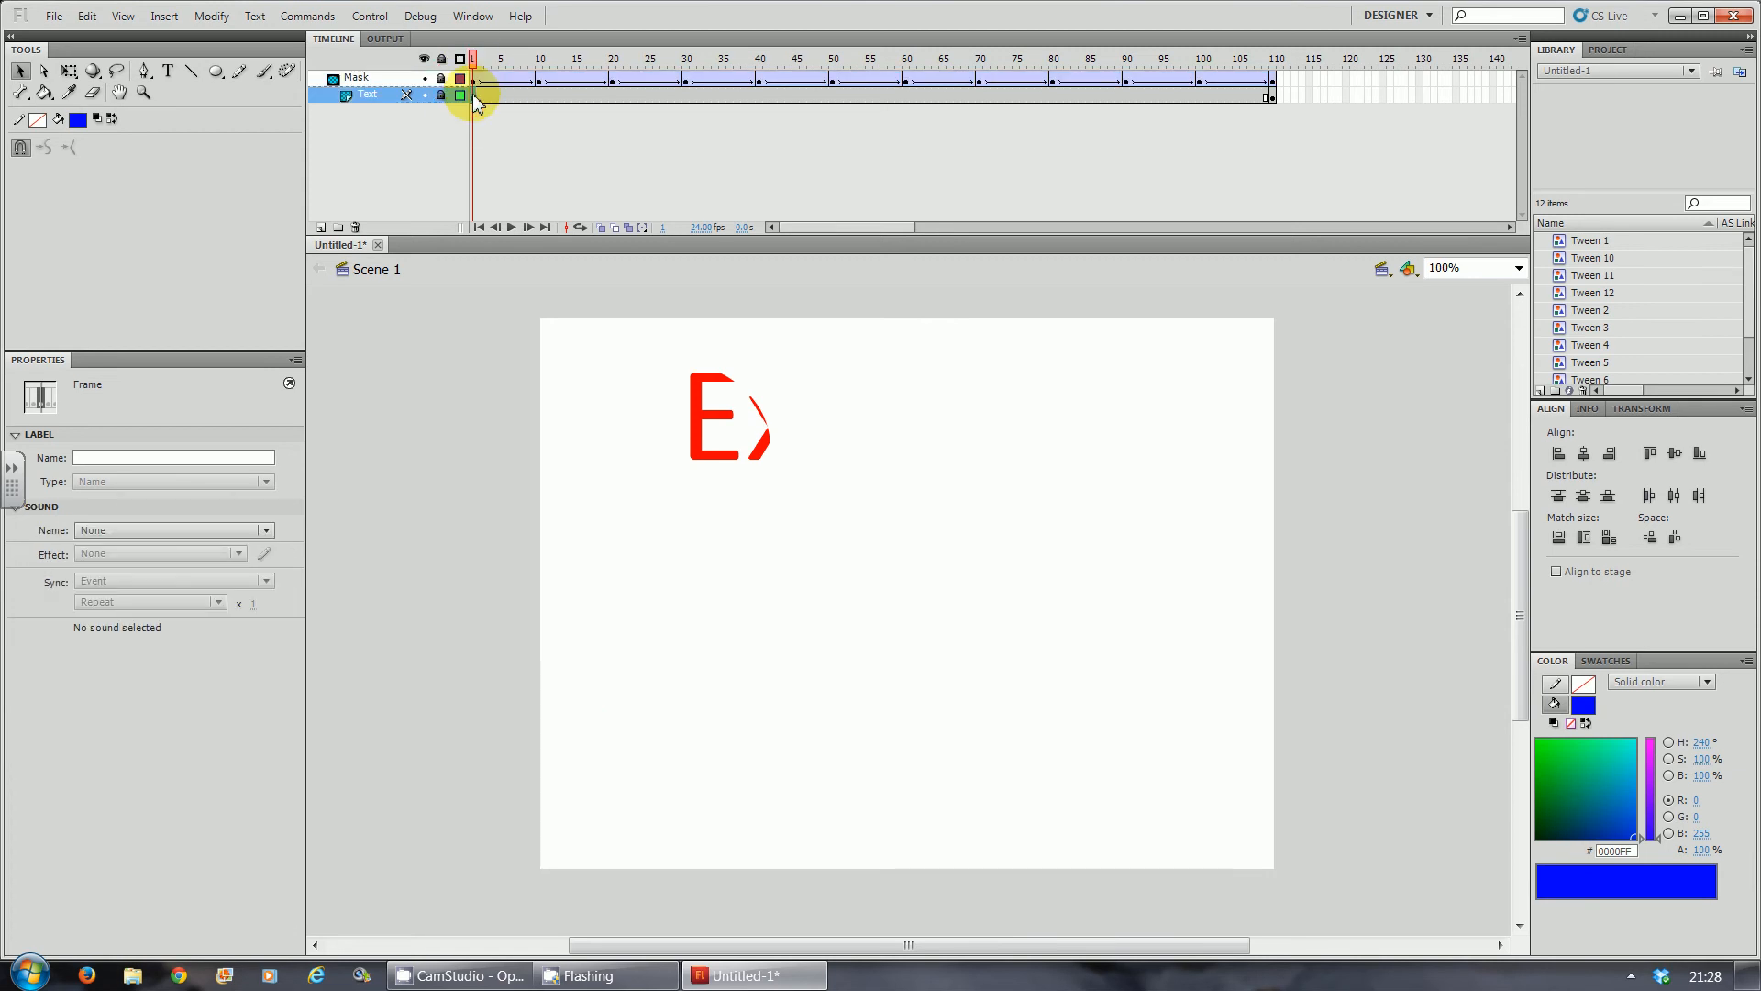
{"action": "right_click", "coordinate": [353, 81]}
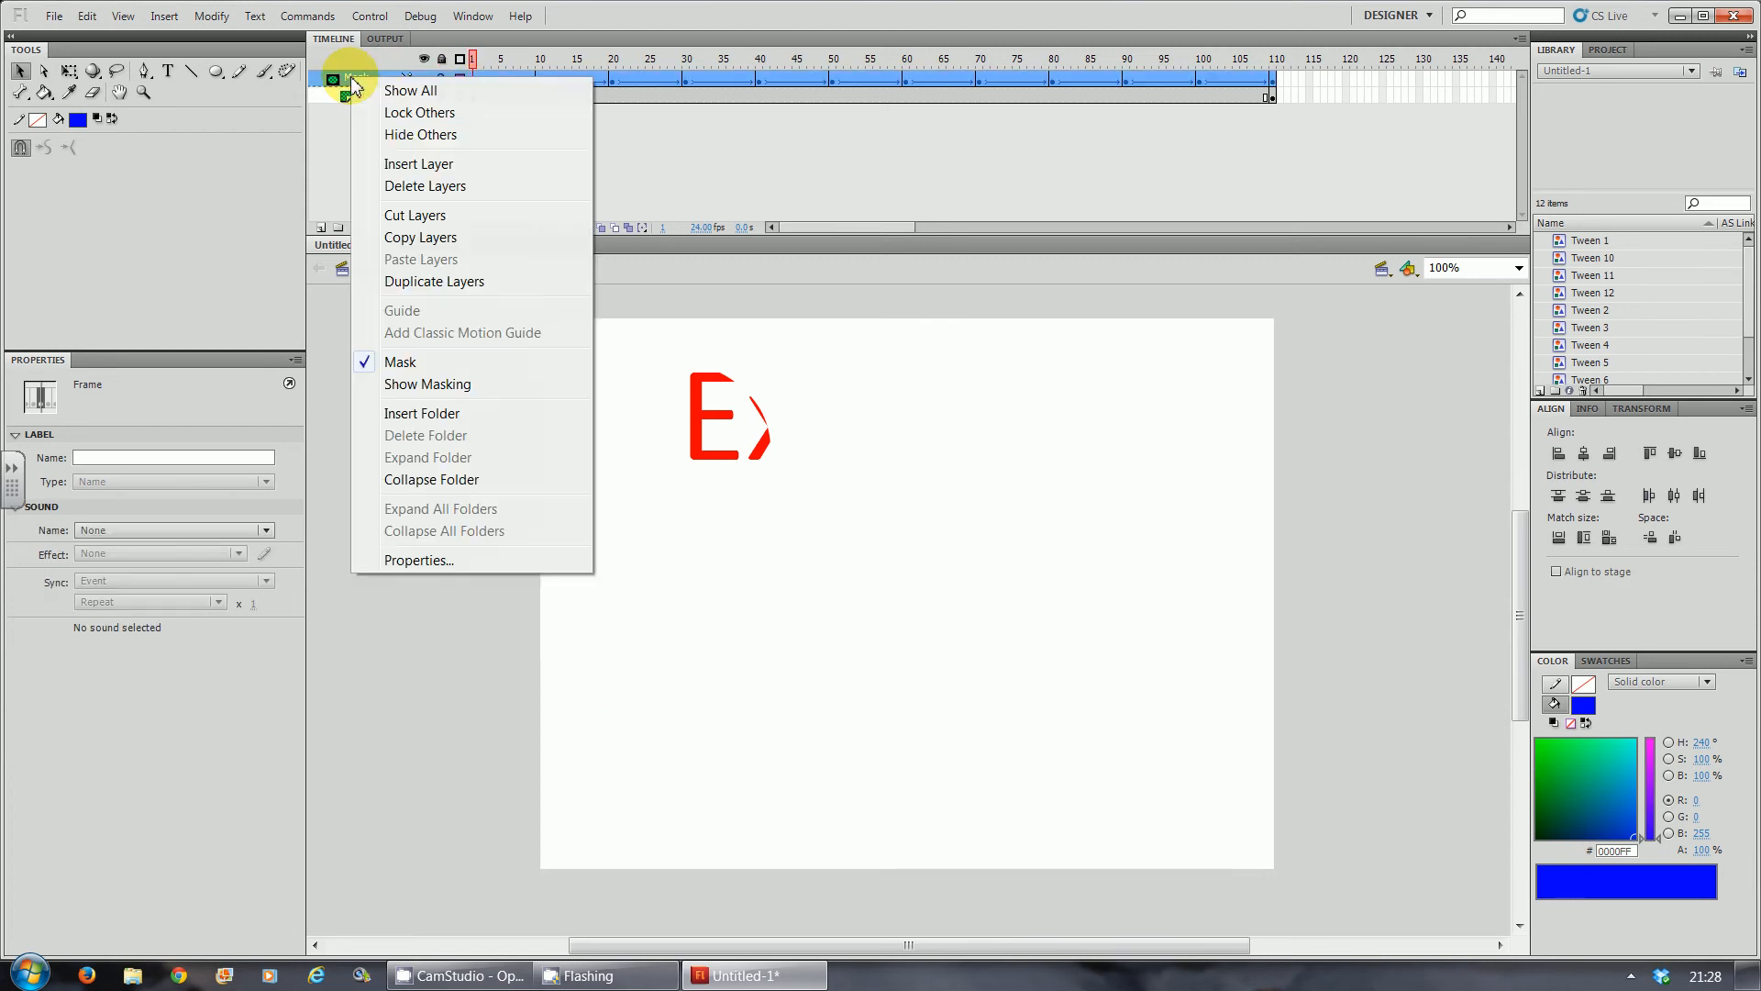
{"action": "left_click", "coordinate": [404, 362]}
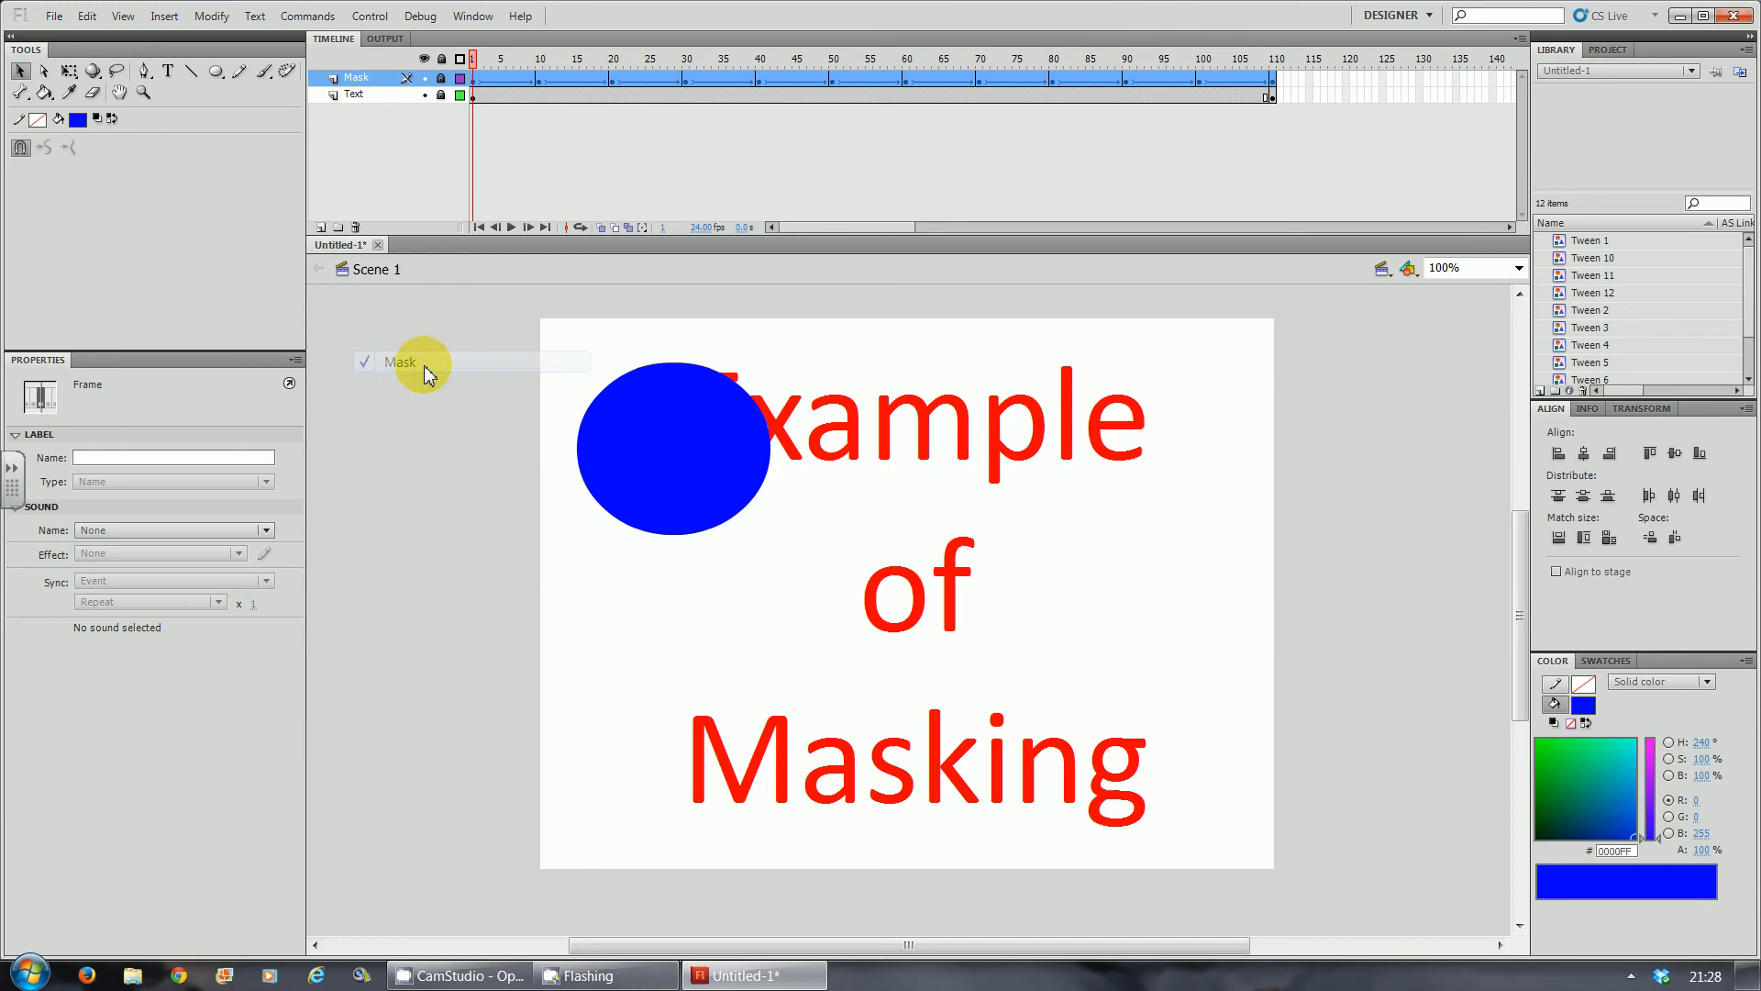
{"action": "left_click", "coordinate": [546, 348]}
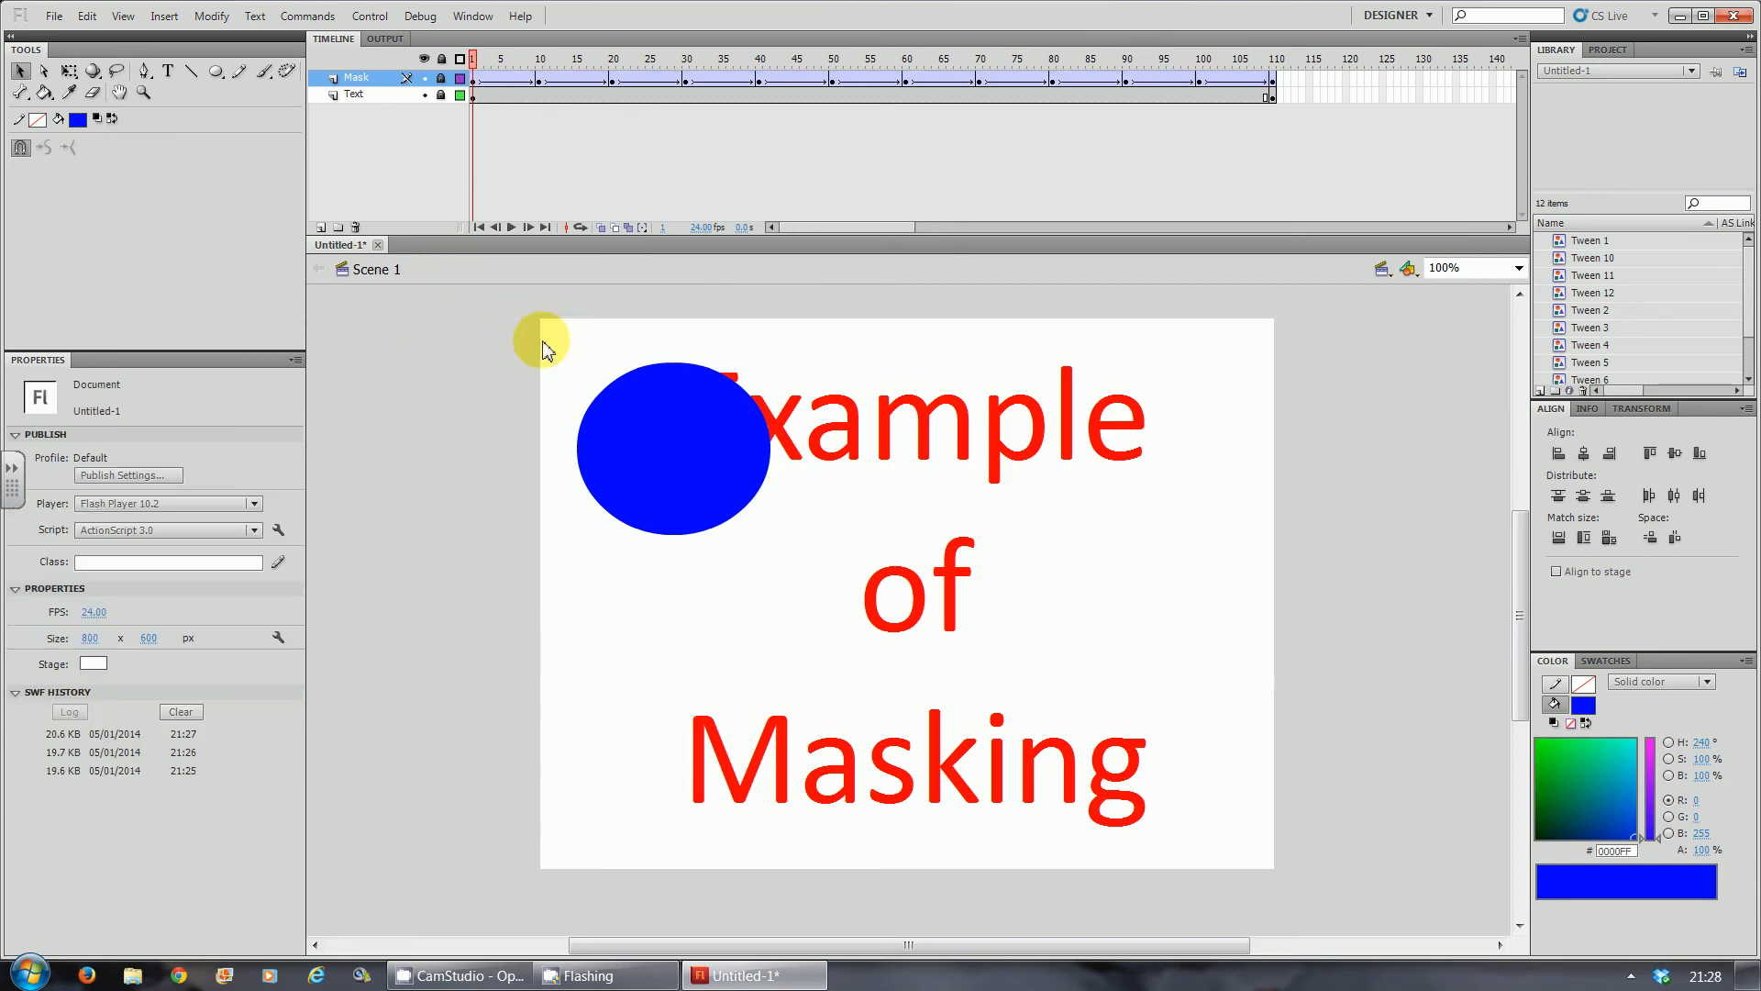
{"action": "left_click", "coordinate": [100, 665]}
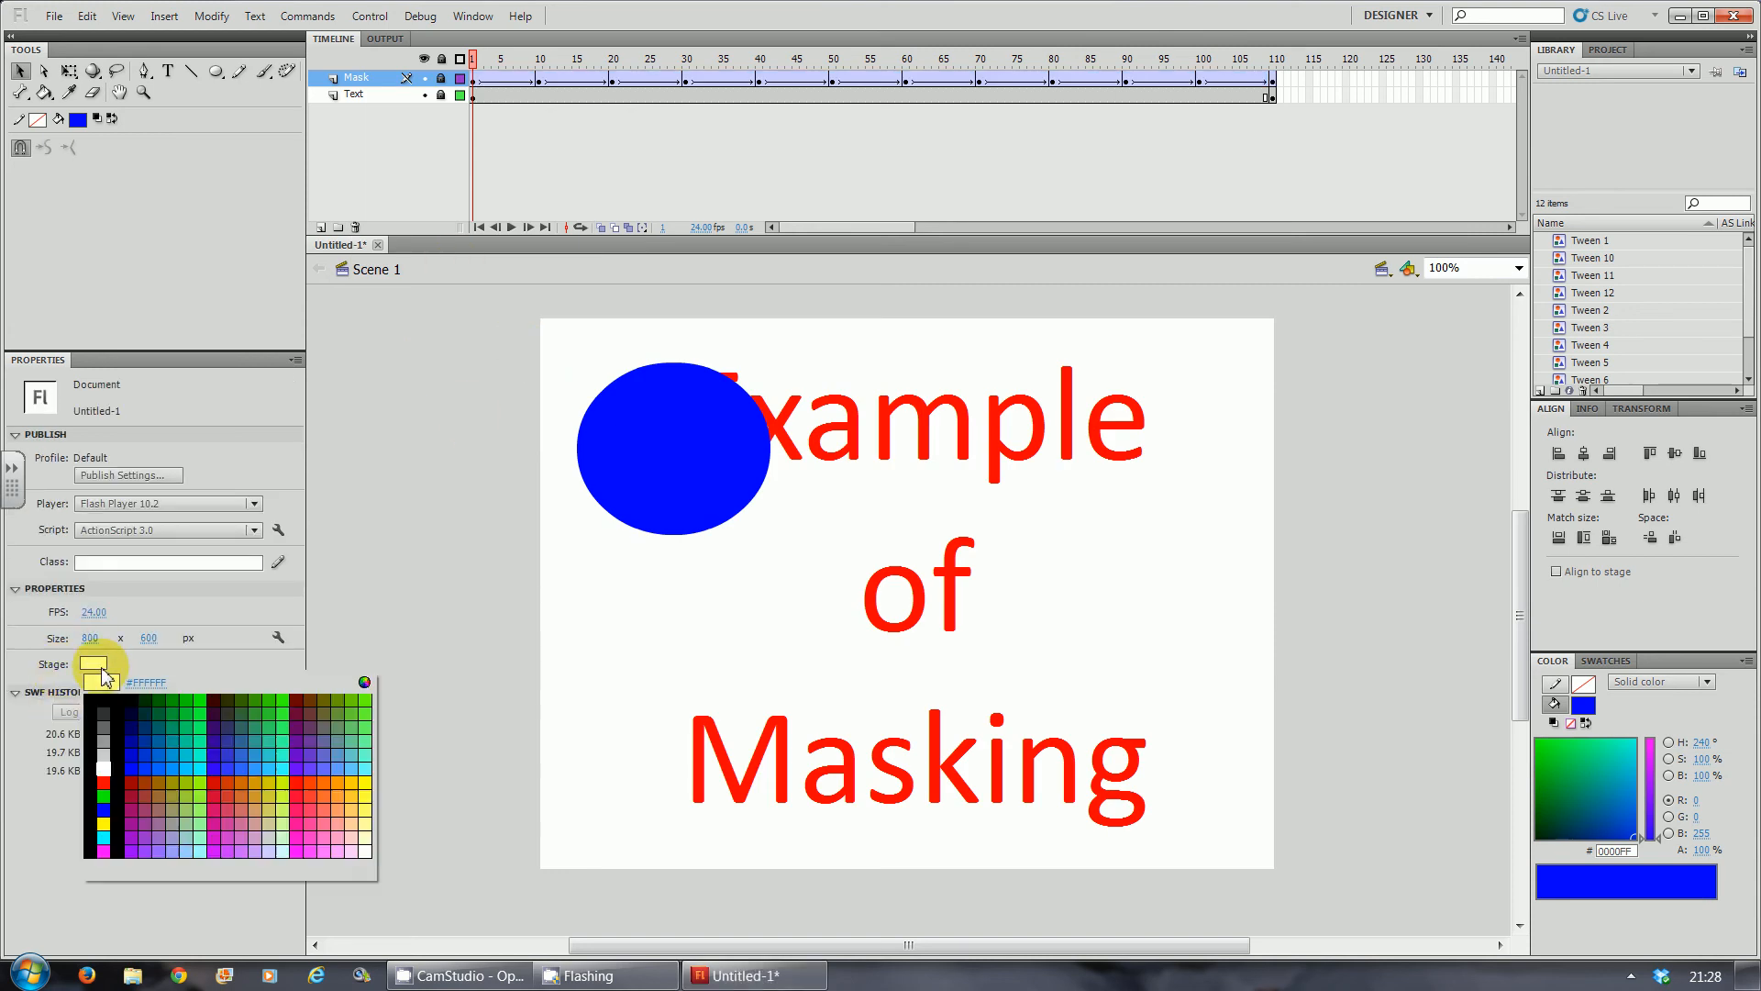
{"action": "left_click", "coordinate": [119, 724]}
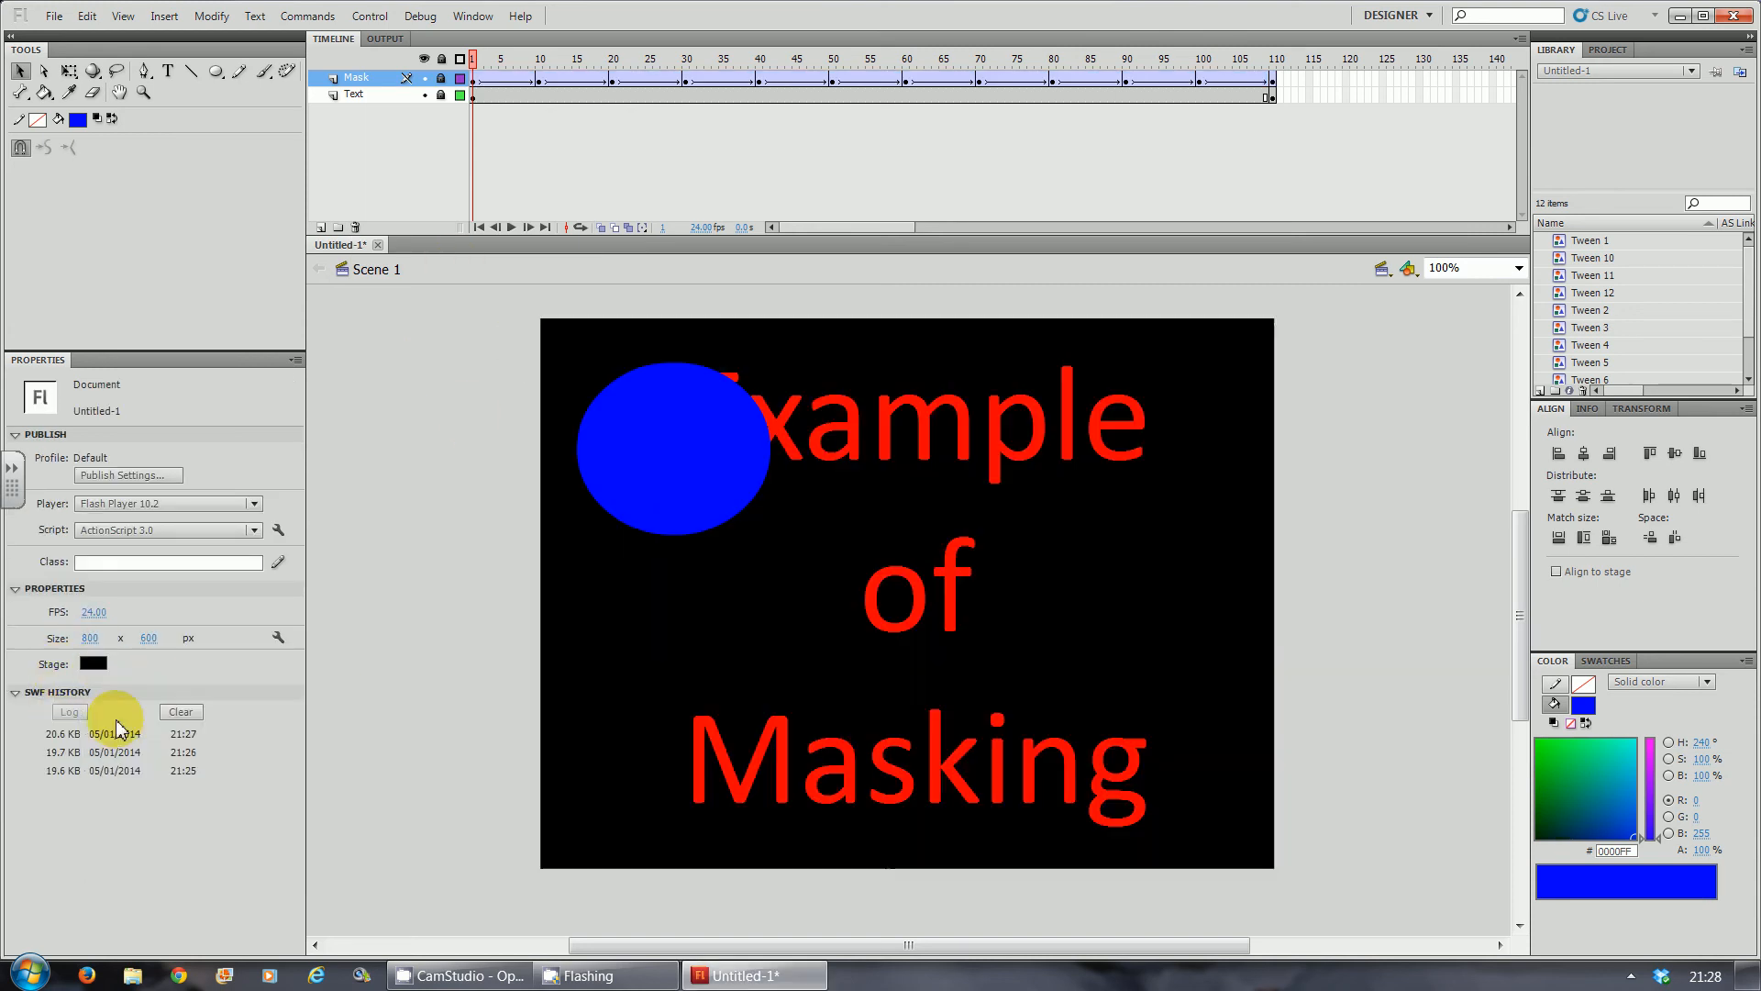
Reapply the mask to the Mask layer, test the movie against the black stage, and close the preview.
{"action": "right_click", "coordinate": [367, 83]}
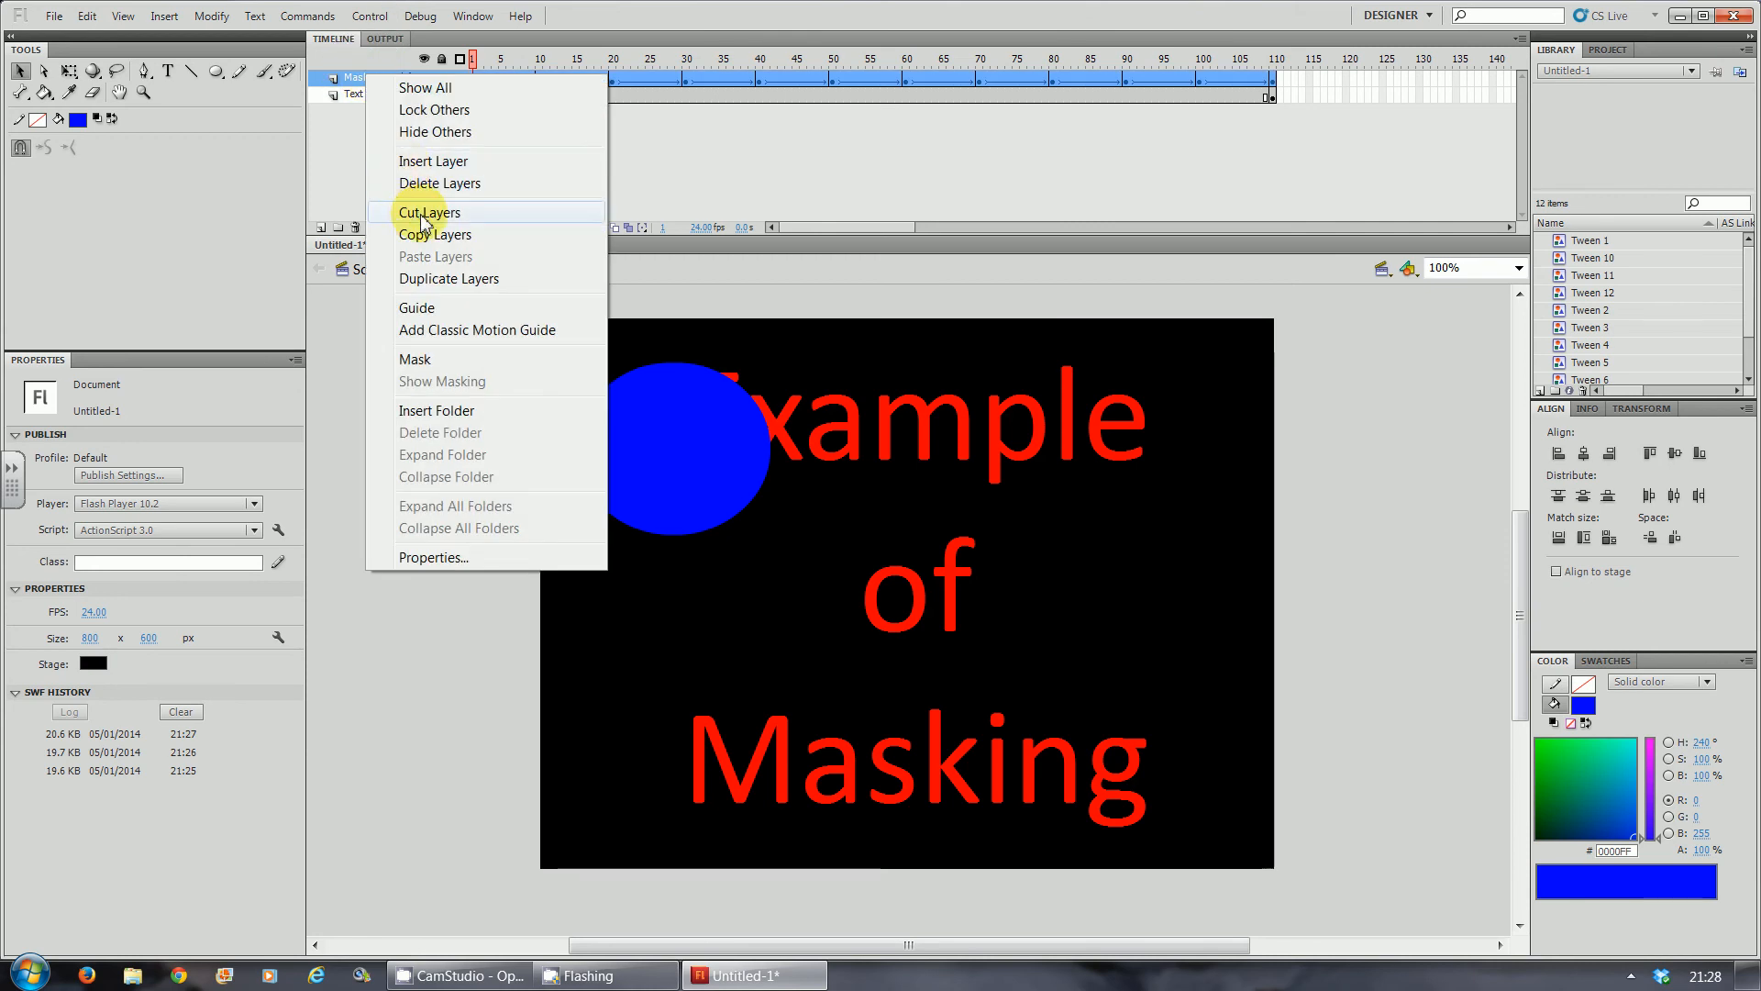
{"action": "left_click", "coordinate": [432, 361]}
{"action": "key", "text": "ctrl+Return"}
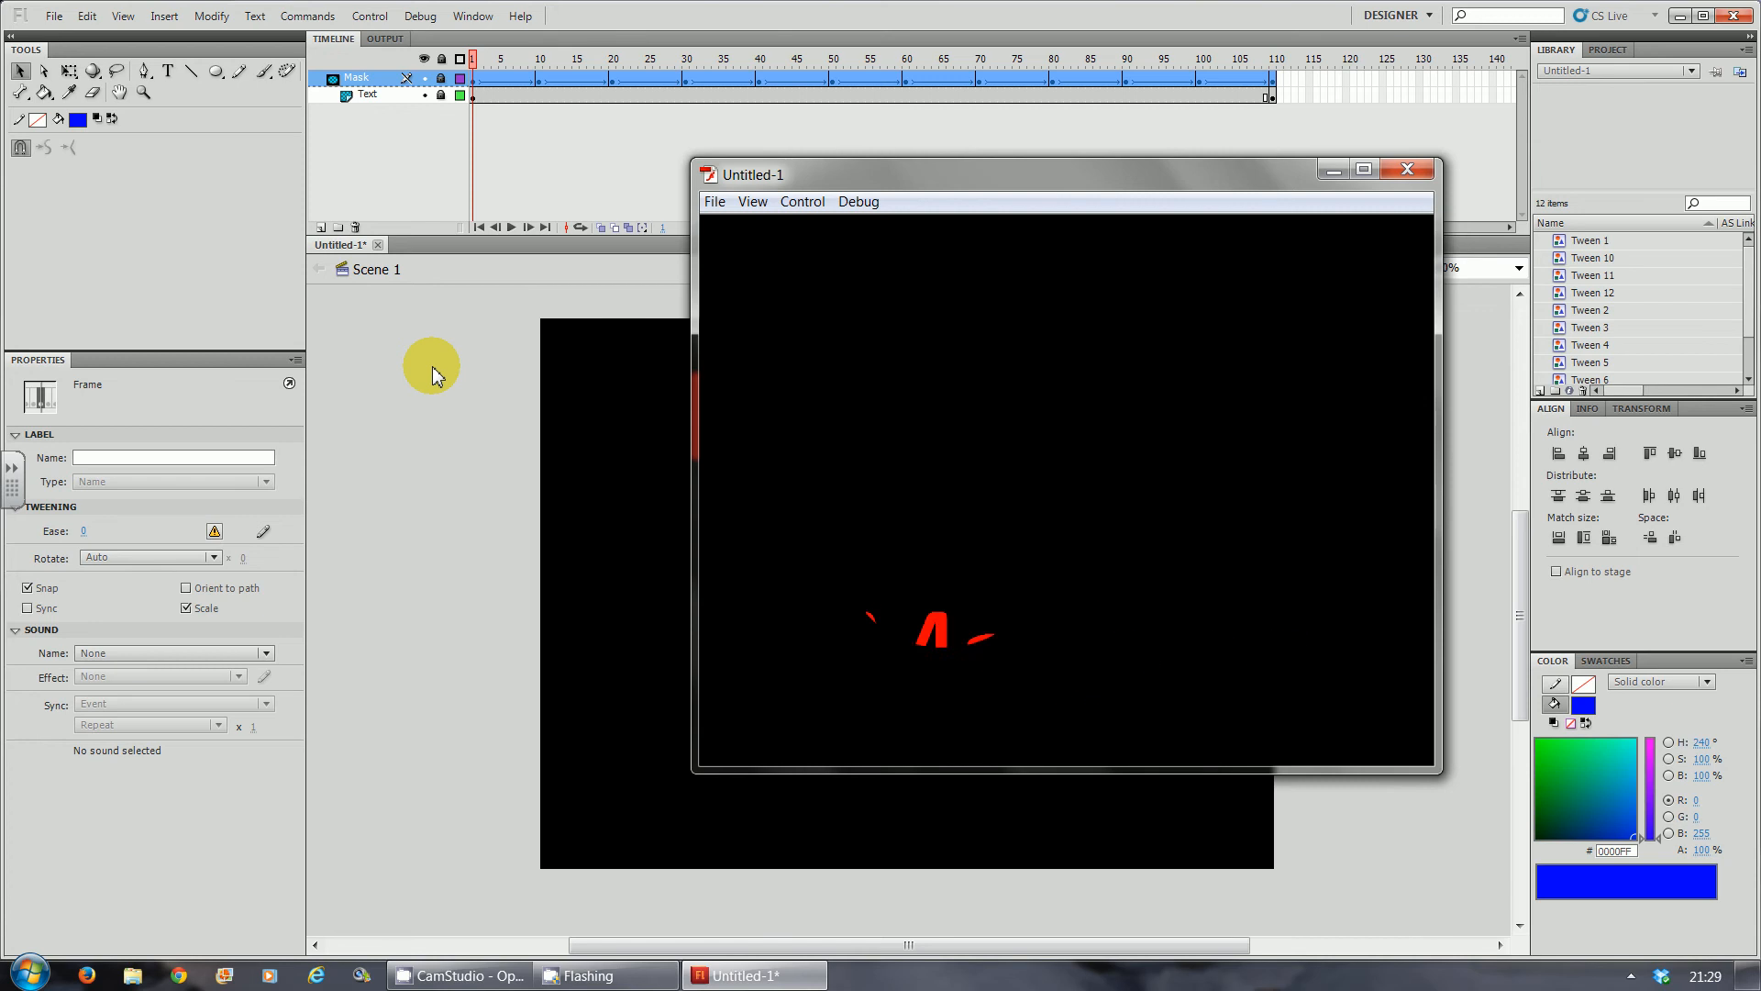
{"action": "left_click", "coordinate": [1415, 174]}
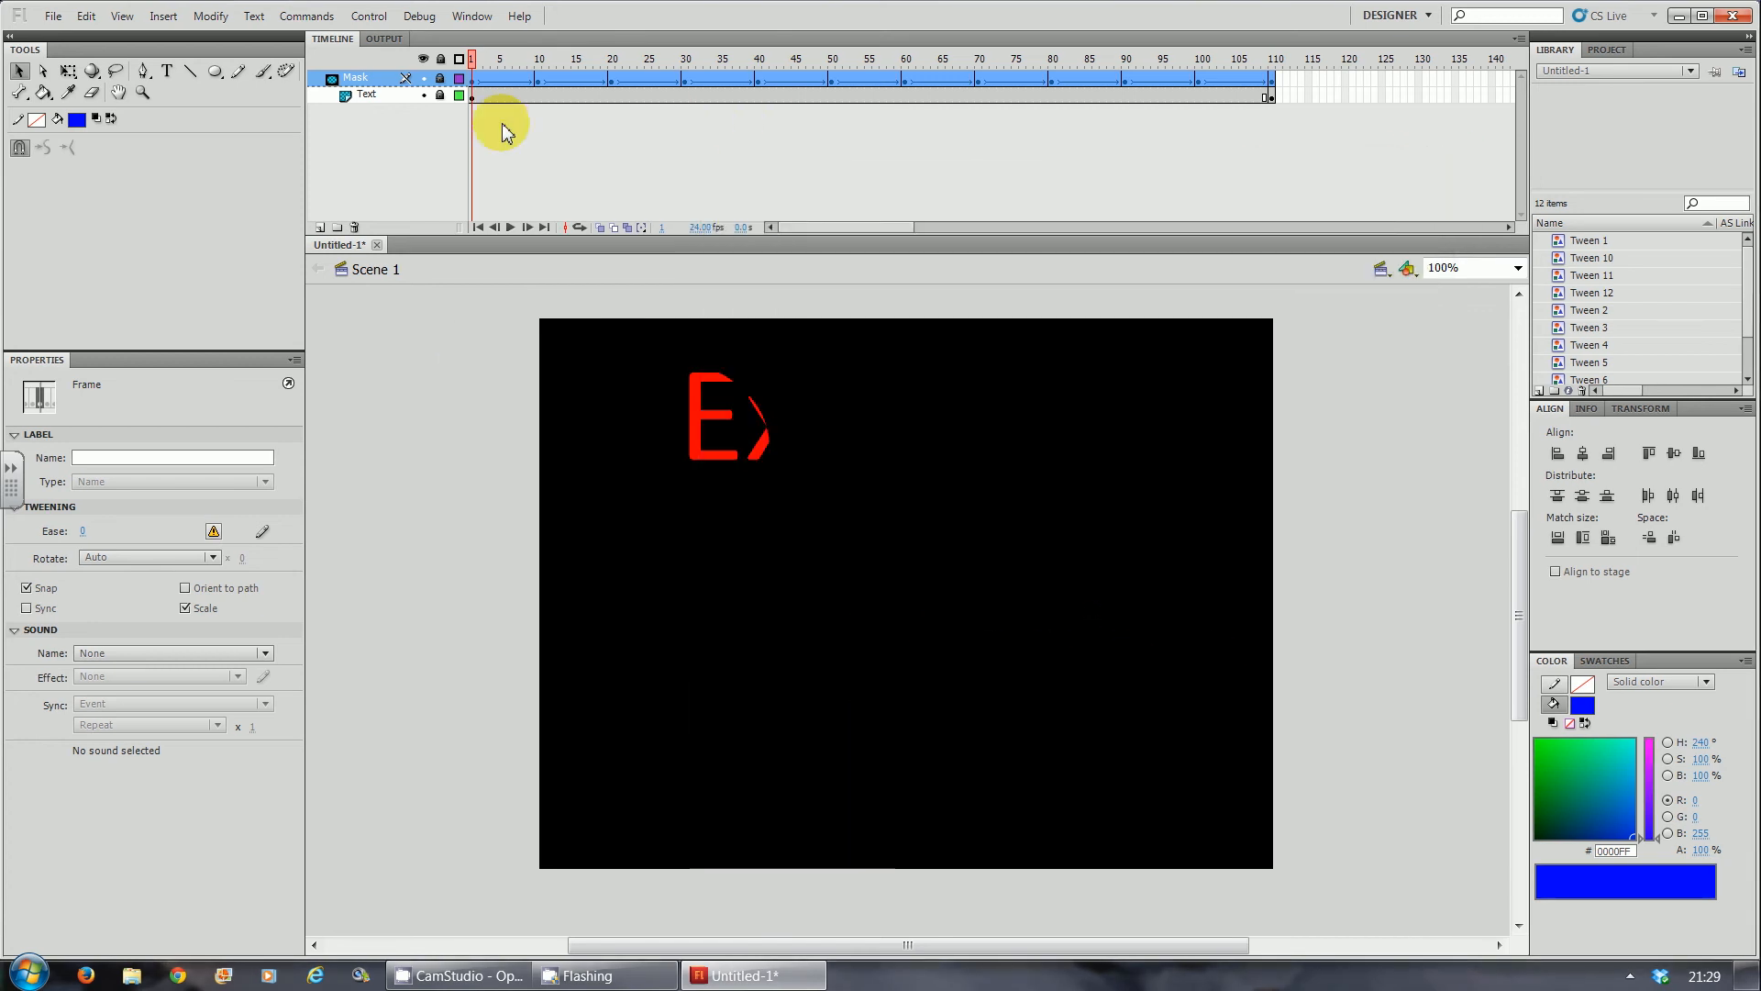
Add a masked layer below the Text layer, name it Yellow Background, and test the movie.
{"action": "left_click", "coordinate": [323, 226]}
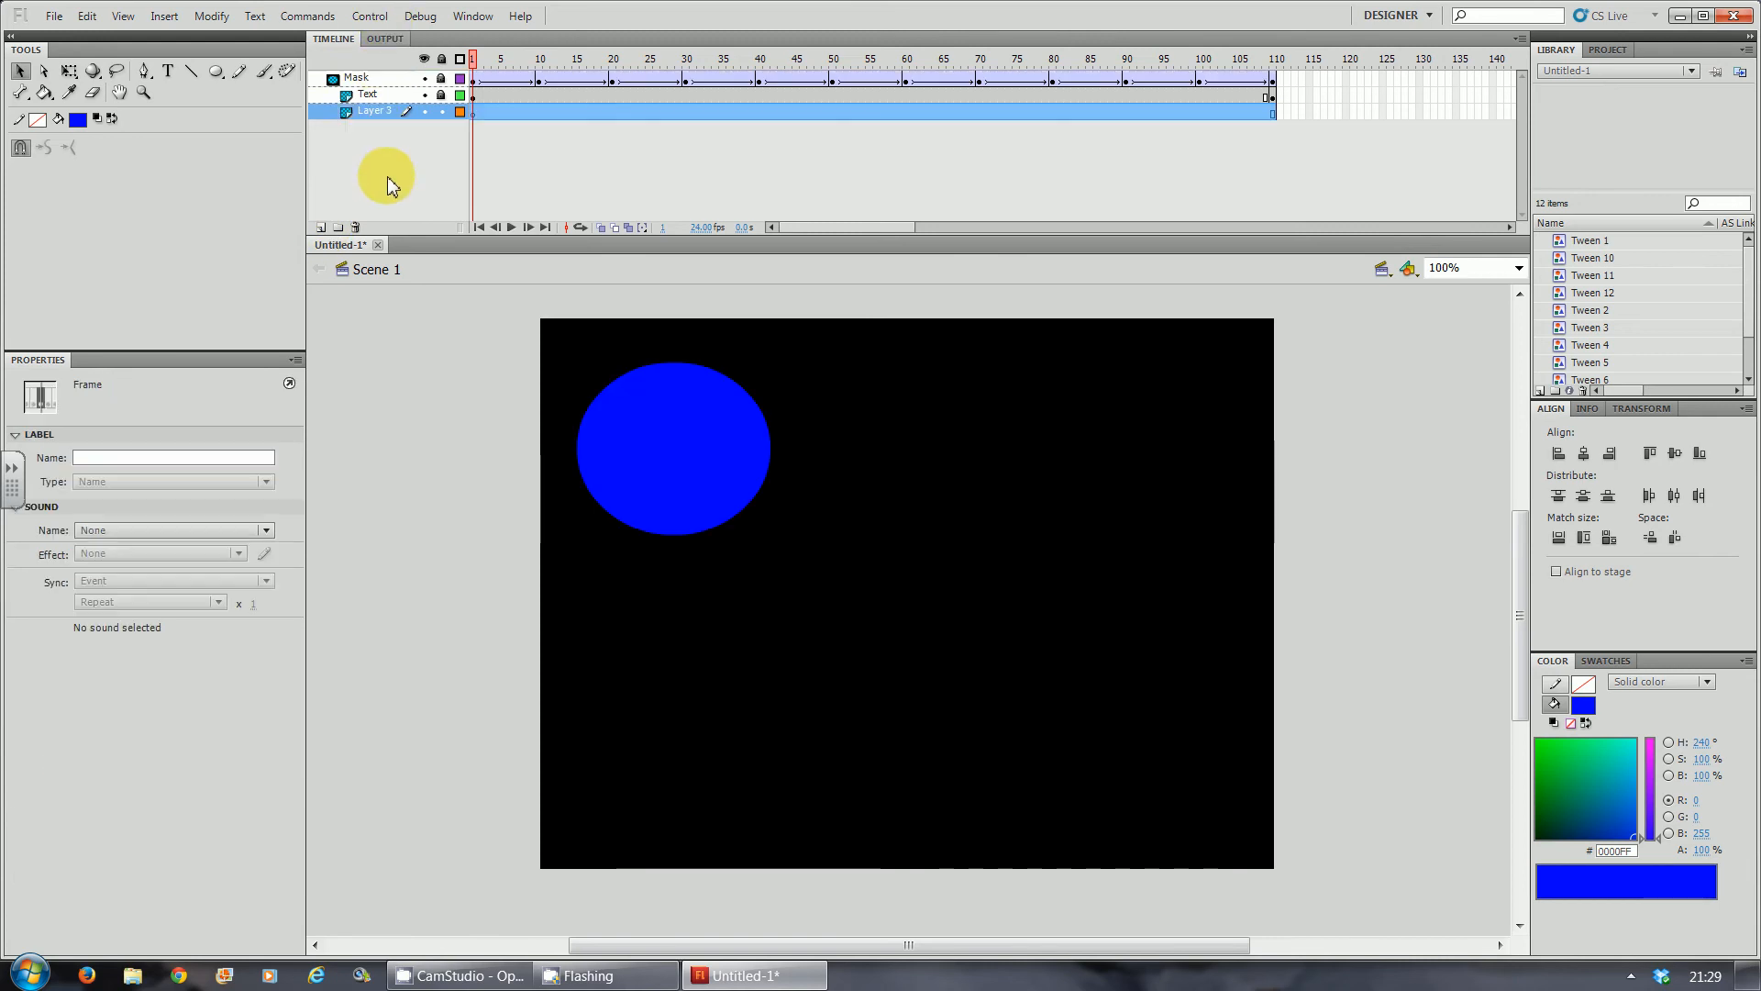
{"action": "double_click", "coordinate": [374, 112]}
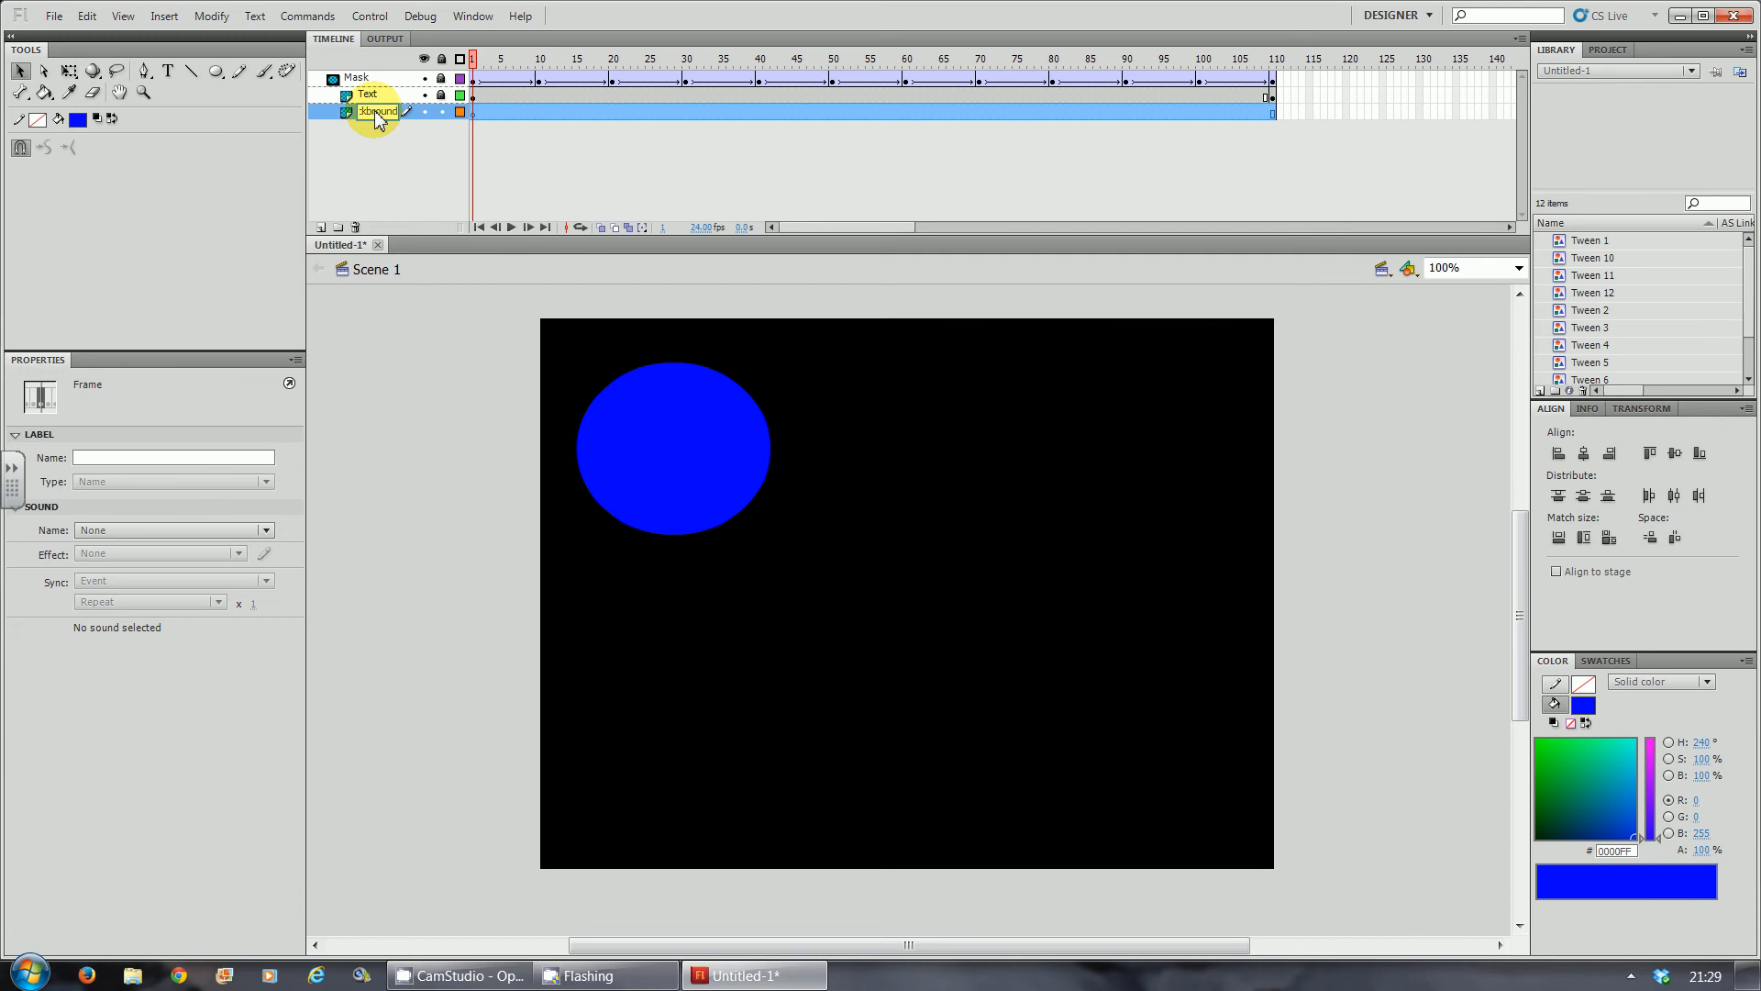
{"action": "key", "text": "Return"}
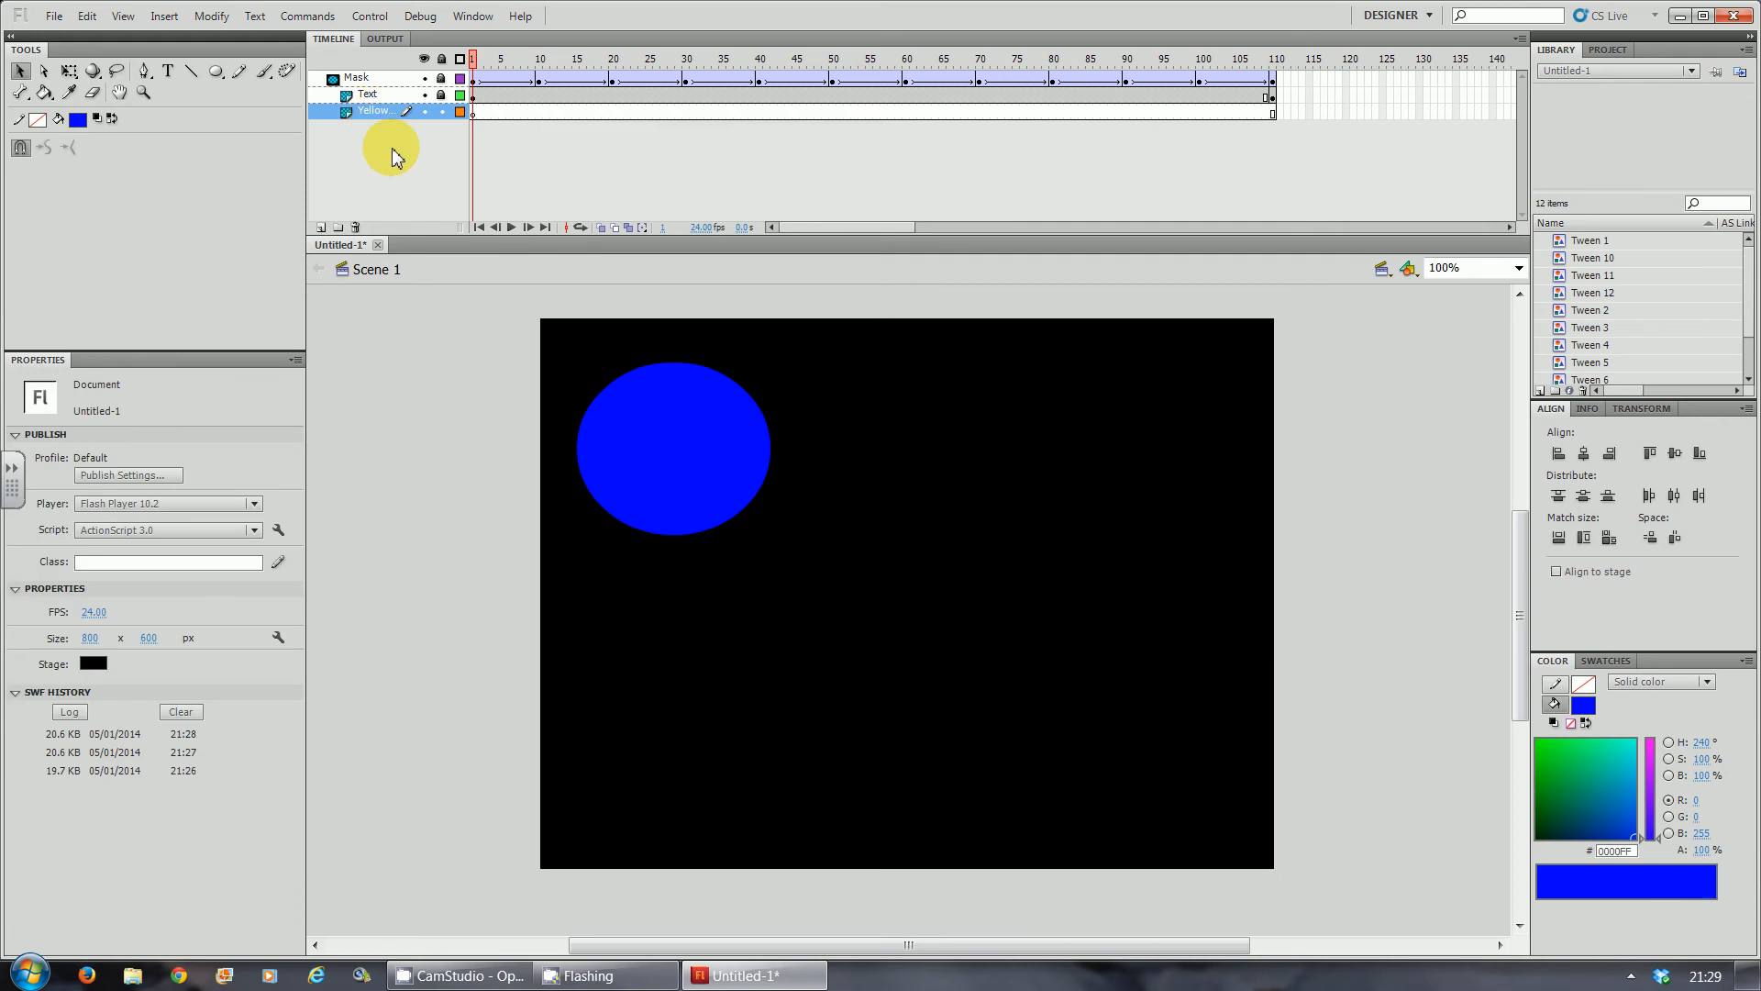
{"action": "key", "text": "ctrl+Return"}
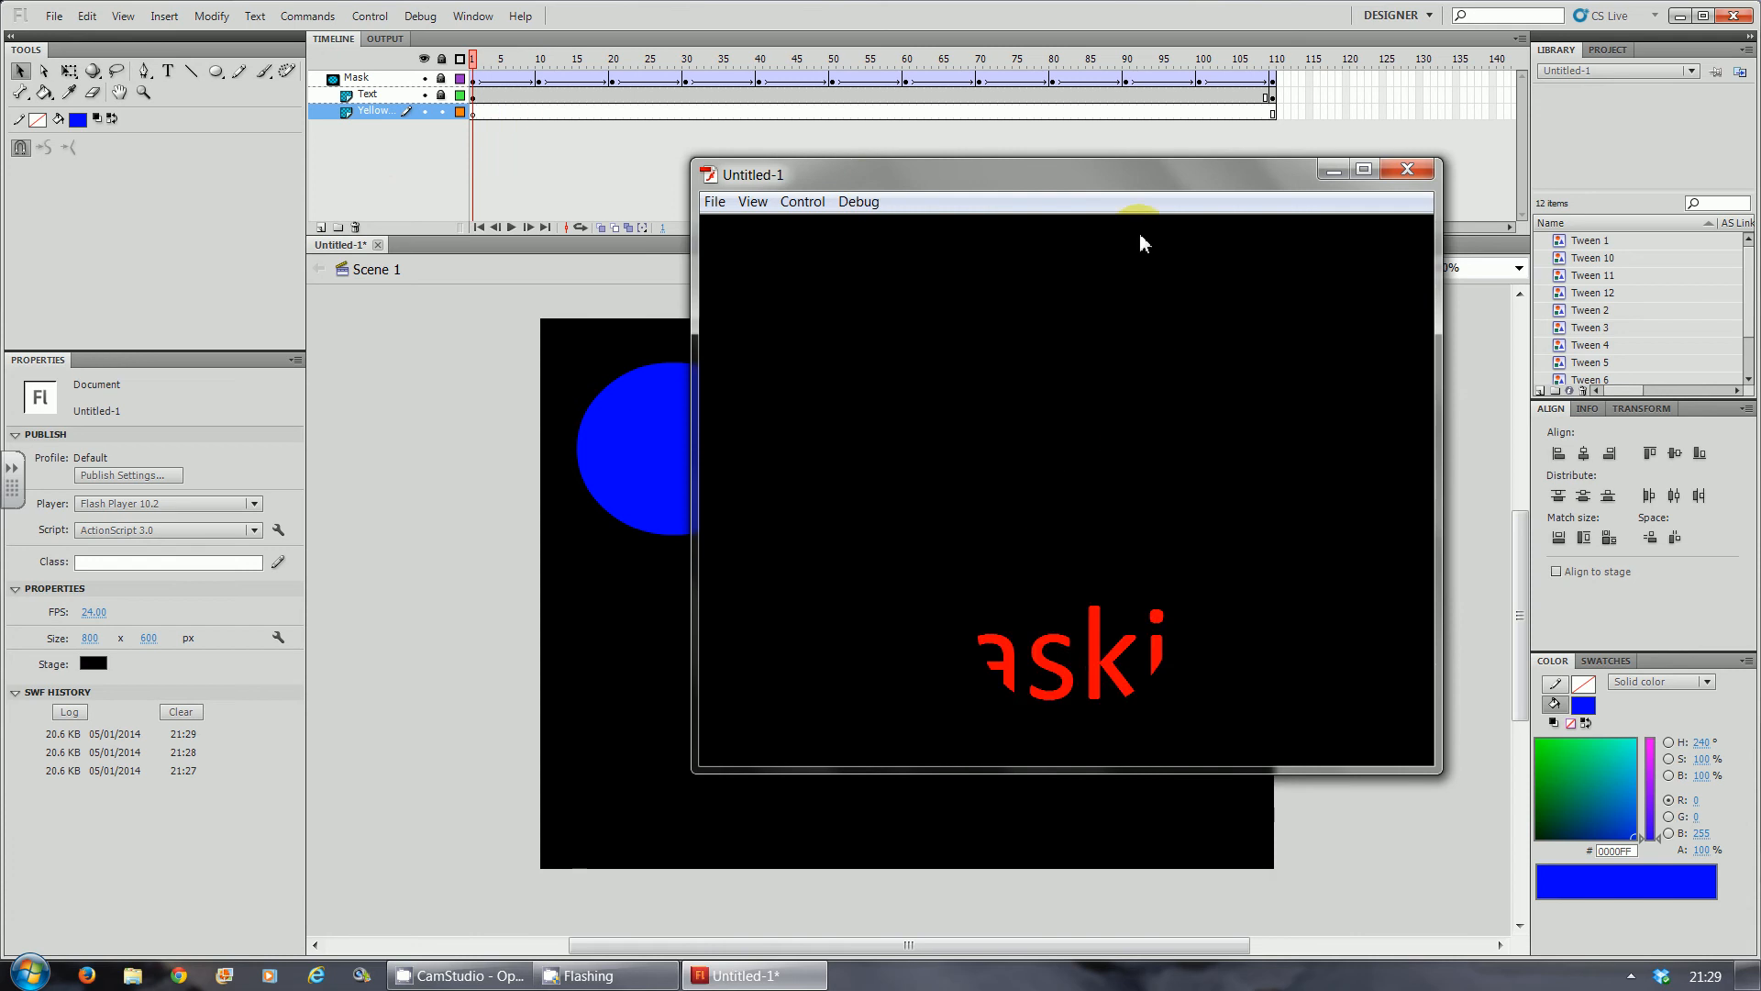
{"action": "left_click", "coordinate": [1399, 171]}
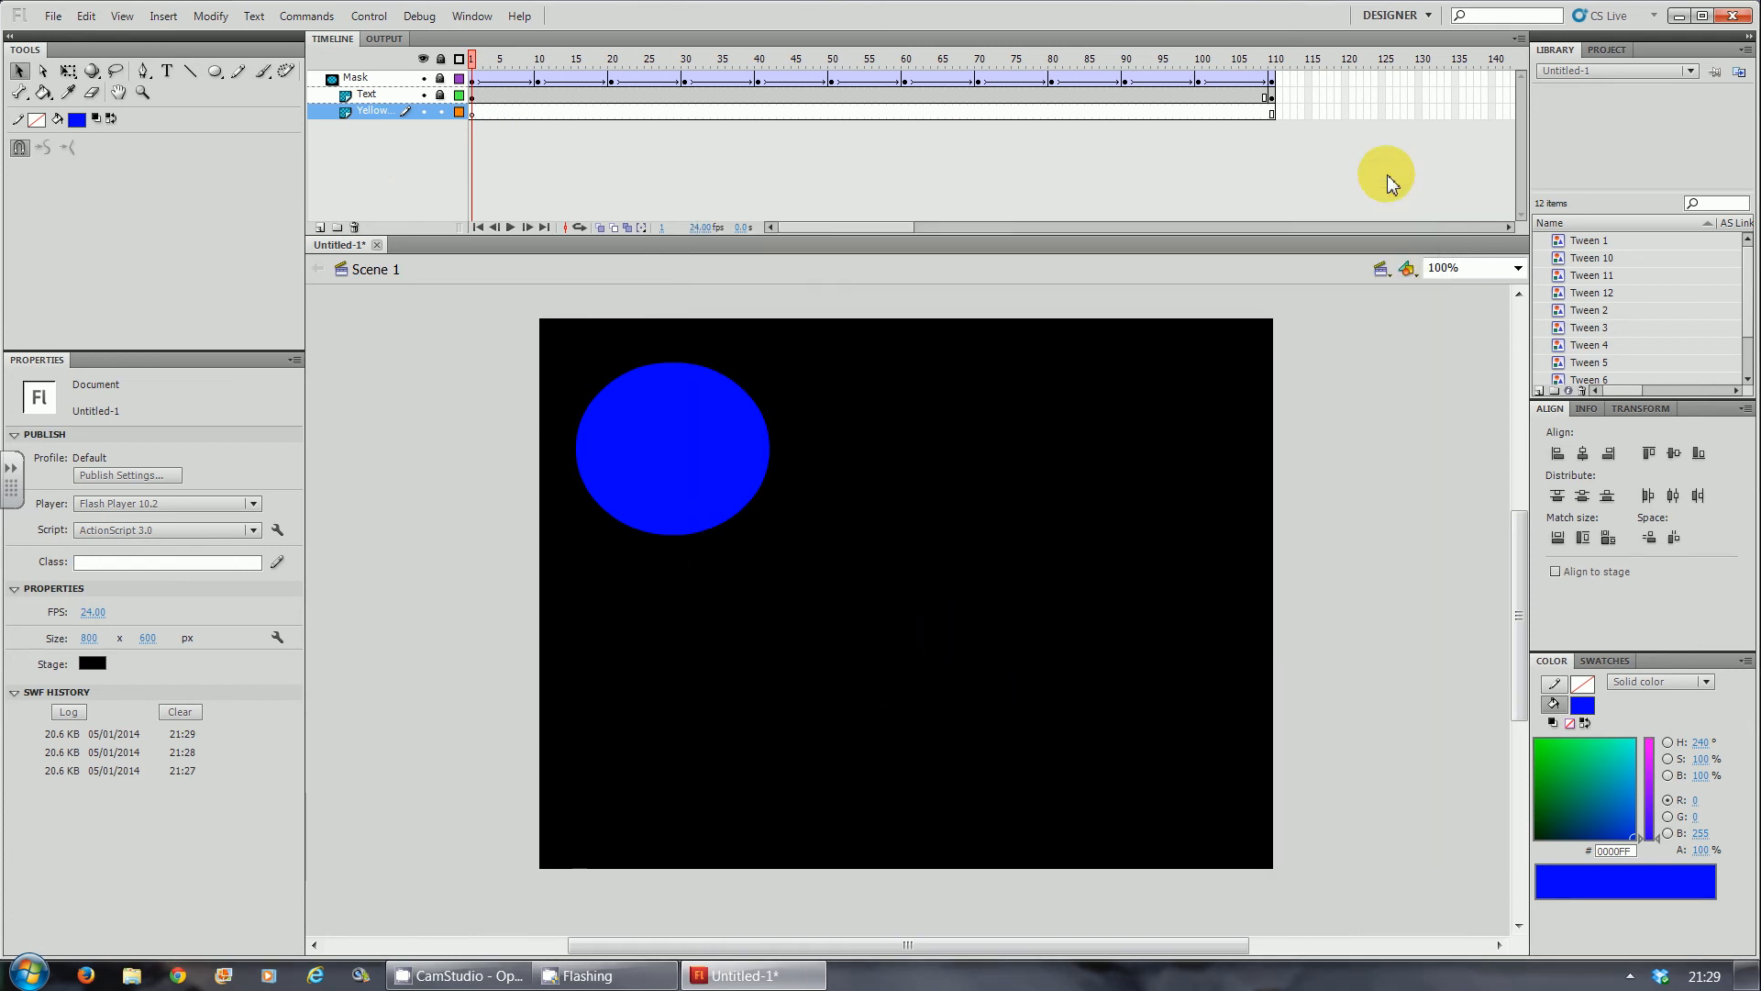
Draw a borderless yellow (#FFFF00) rectangle about 801 by 599 px over the whole stage on the Yellow Background layer.
{"action": "left_click", "coordinate": [218, 73]}
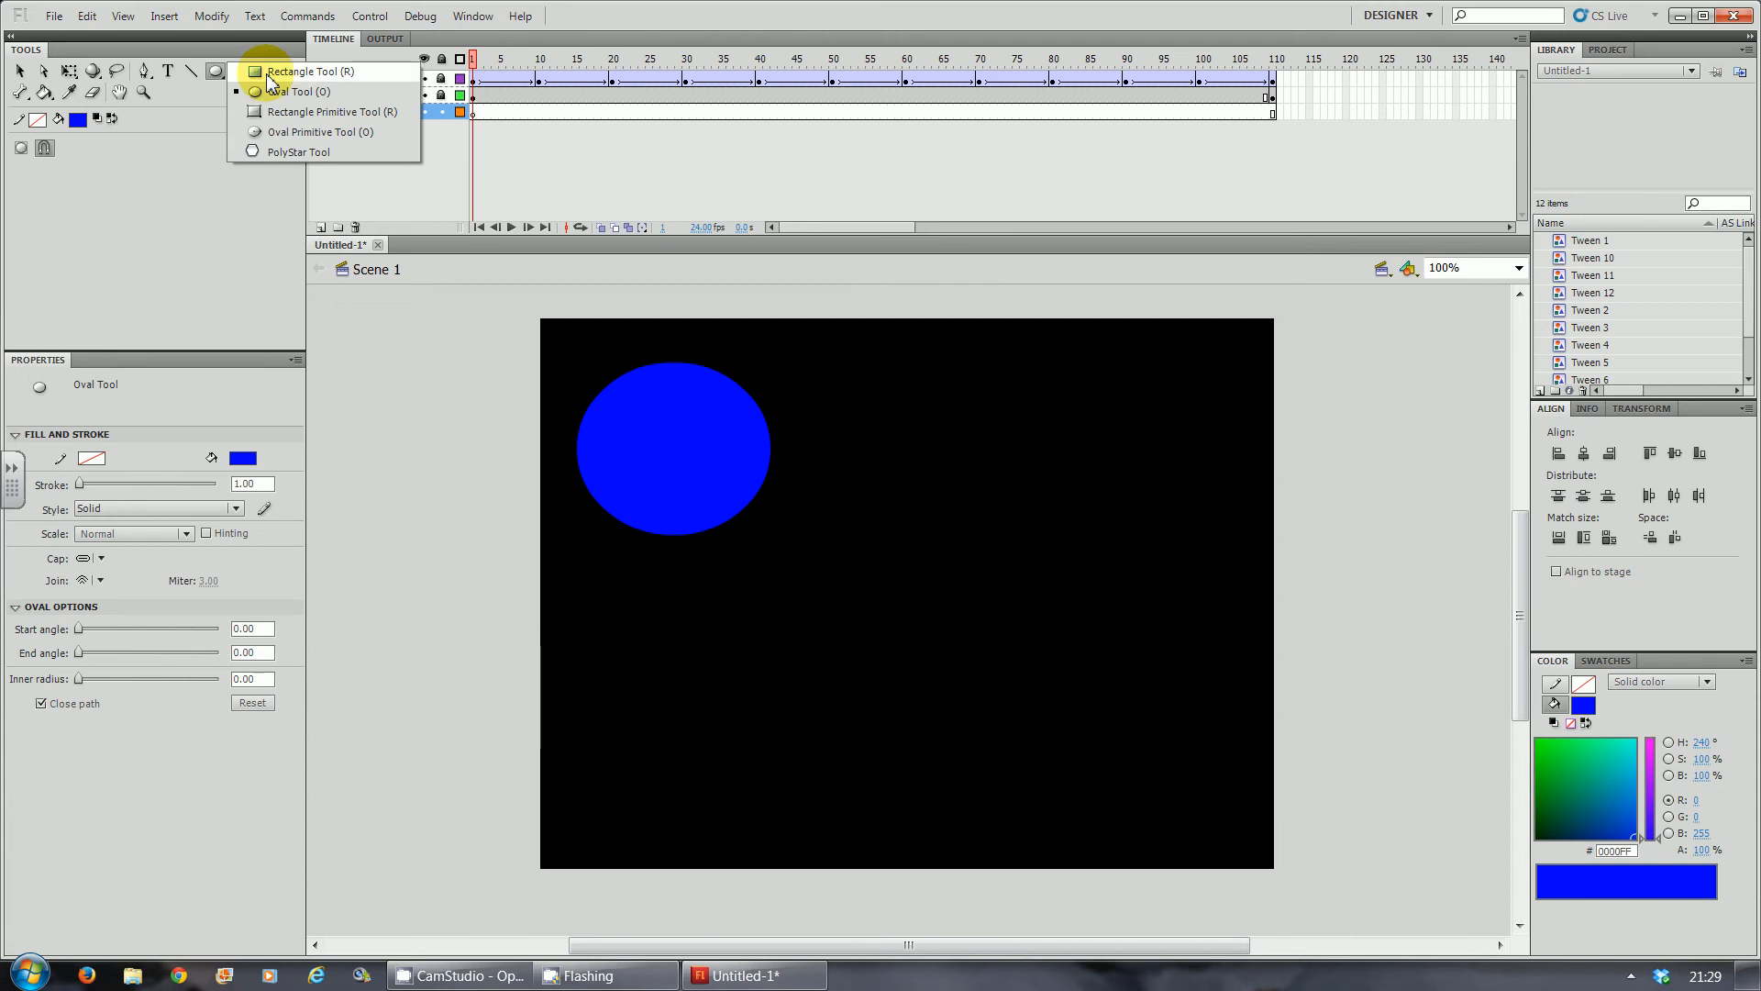
{"action": "left_click", "coordinate": [277, 74]}
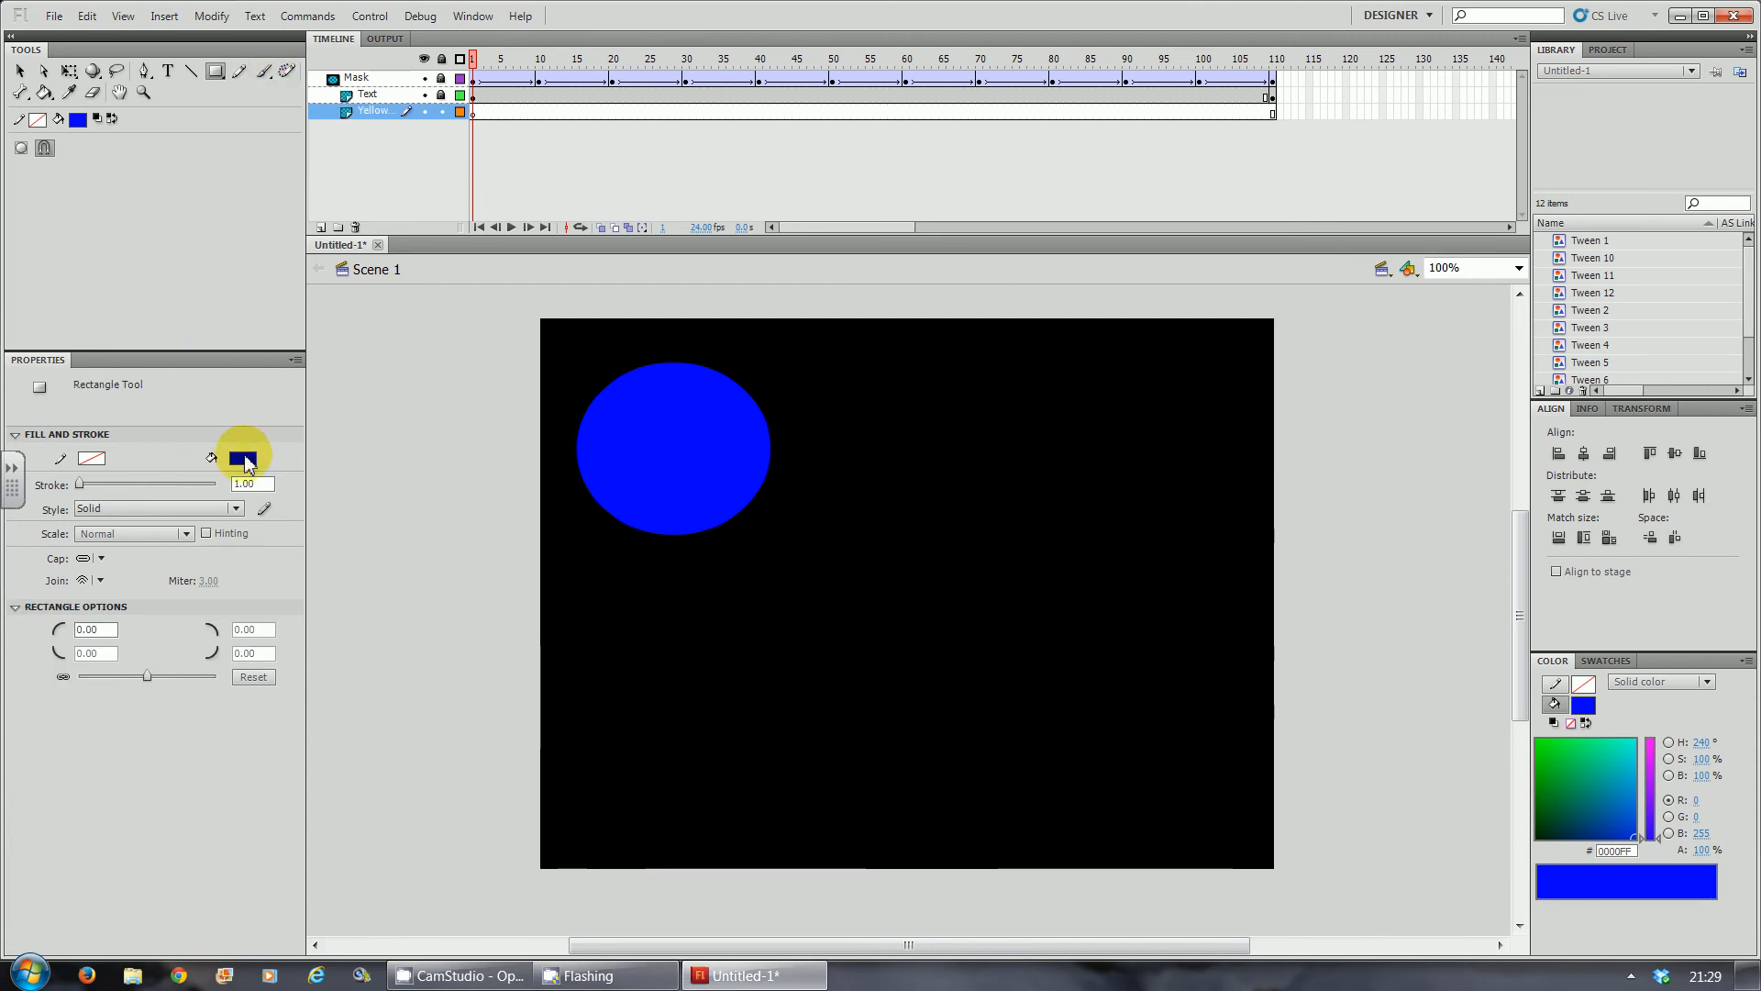
{"action": "left_click", "coordinate": [244, 460]}
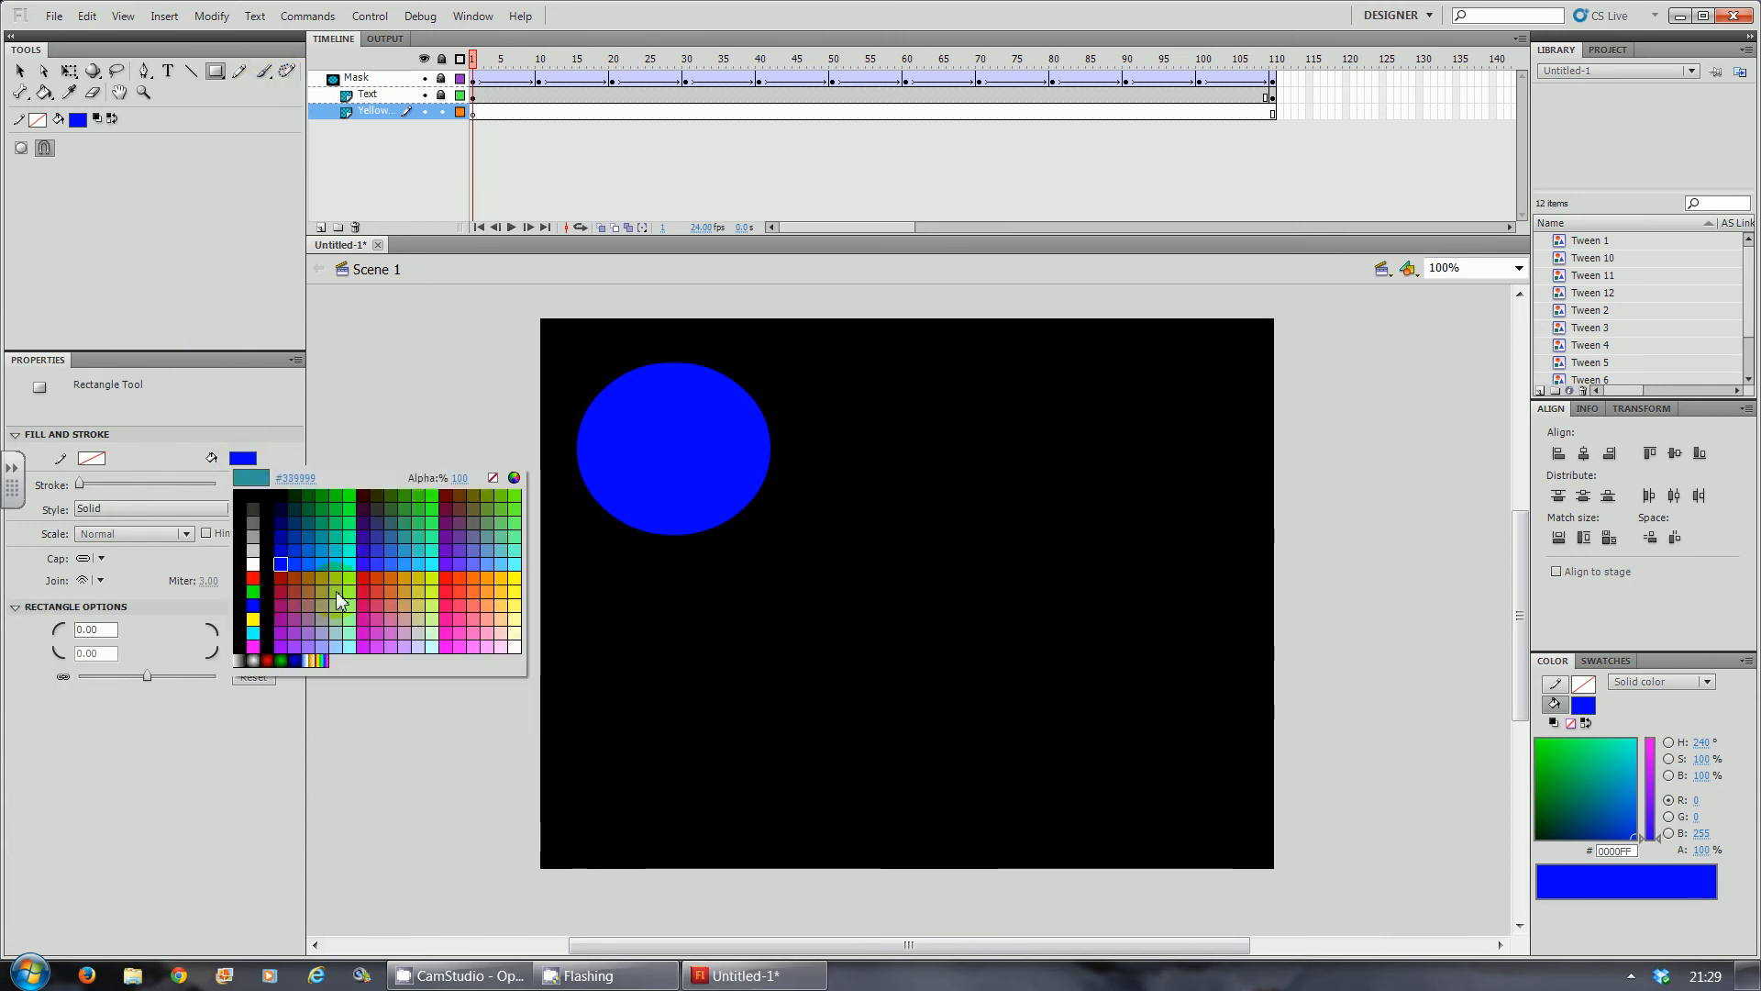
{"action": "left_click", "coordinate": [254, 626]}
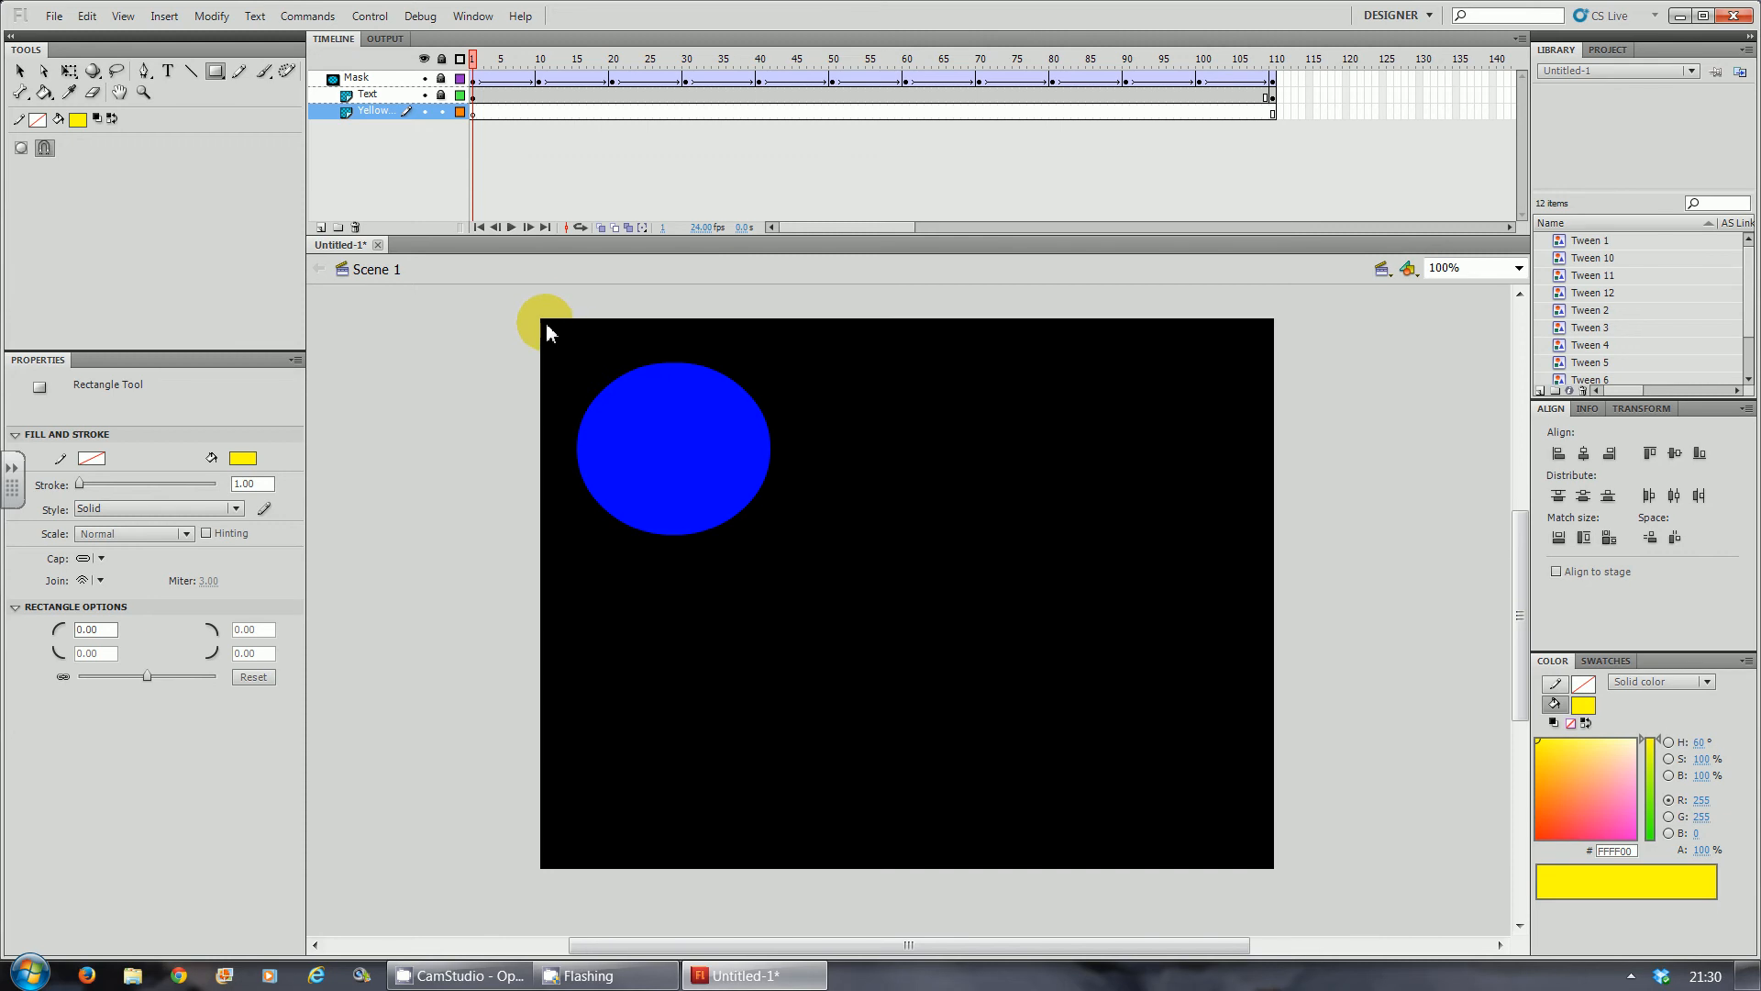
{"action": "mouse_move", "coordinate": [932, 607]}
{"action": "left_mouse_down"}
{"action": "mouse_move", "coordinate": [1235, 812]}
{"action": "mouse_move", "coordinate": [1274, 868]}
{"action": "left_mouse_up"}
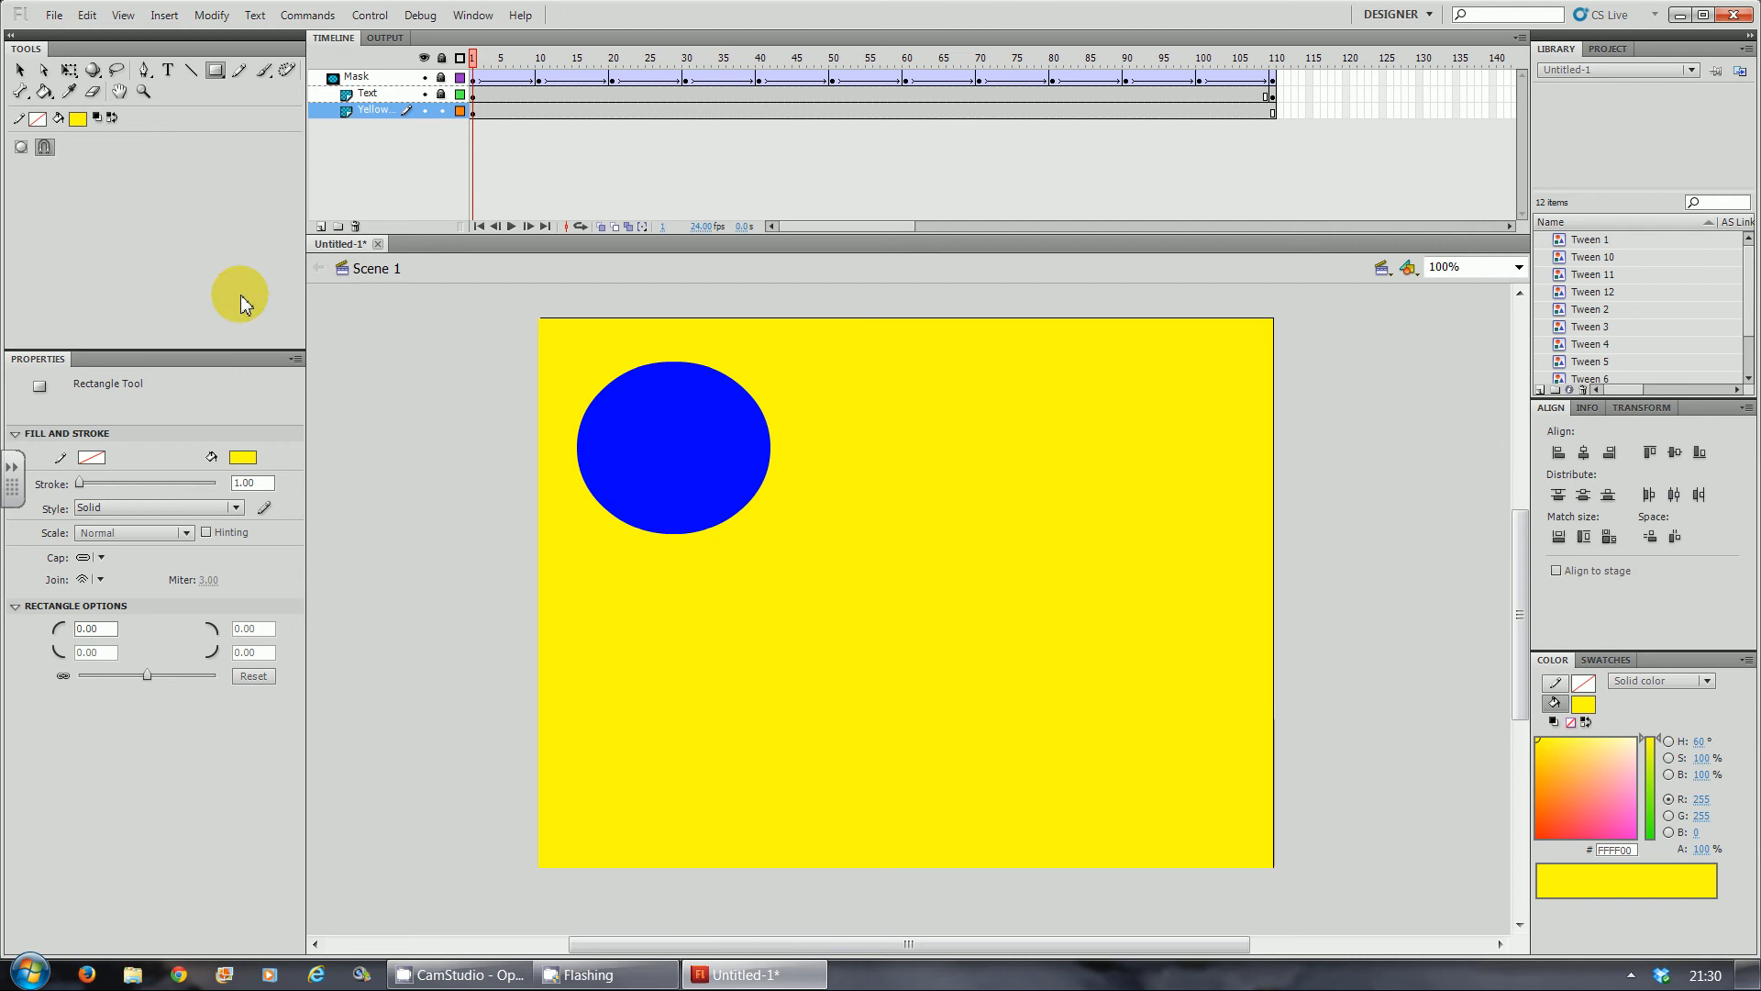
Select the yellow rectangle and enter a width of 800 px, followed by a height of 600 px.
{"action": "left_click", "coordinate": [19, 70]}
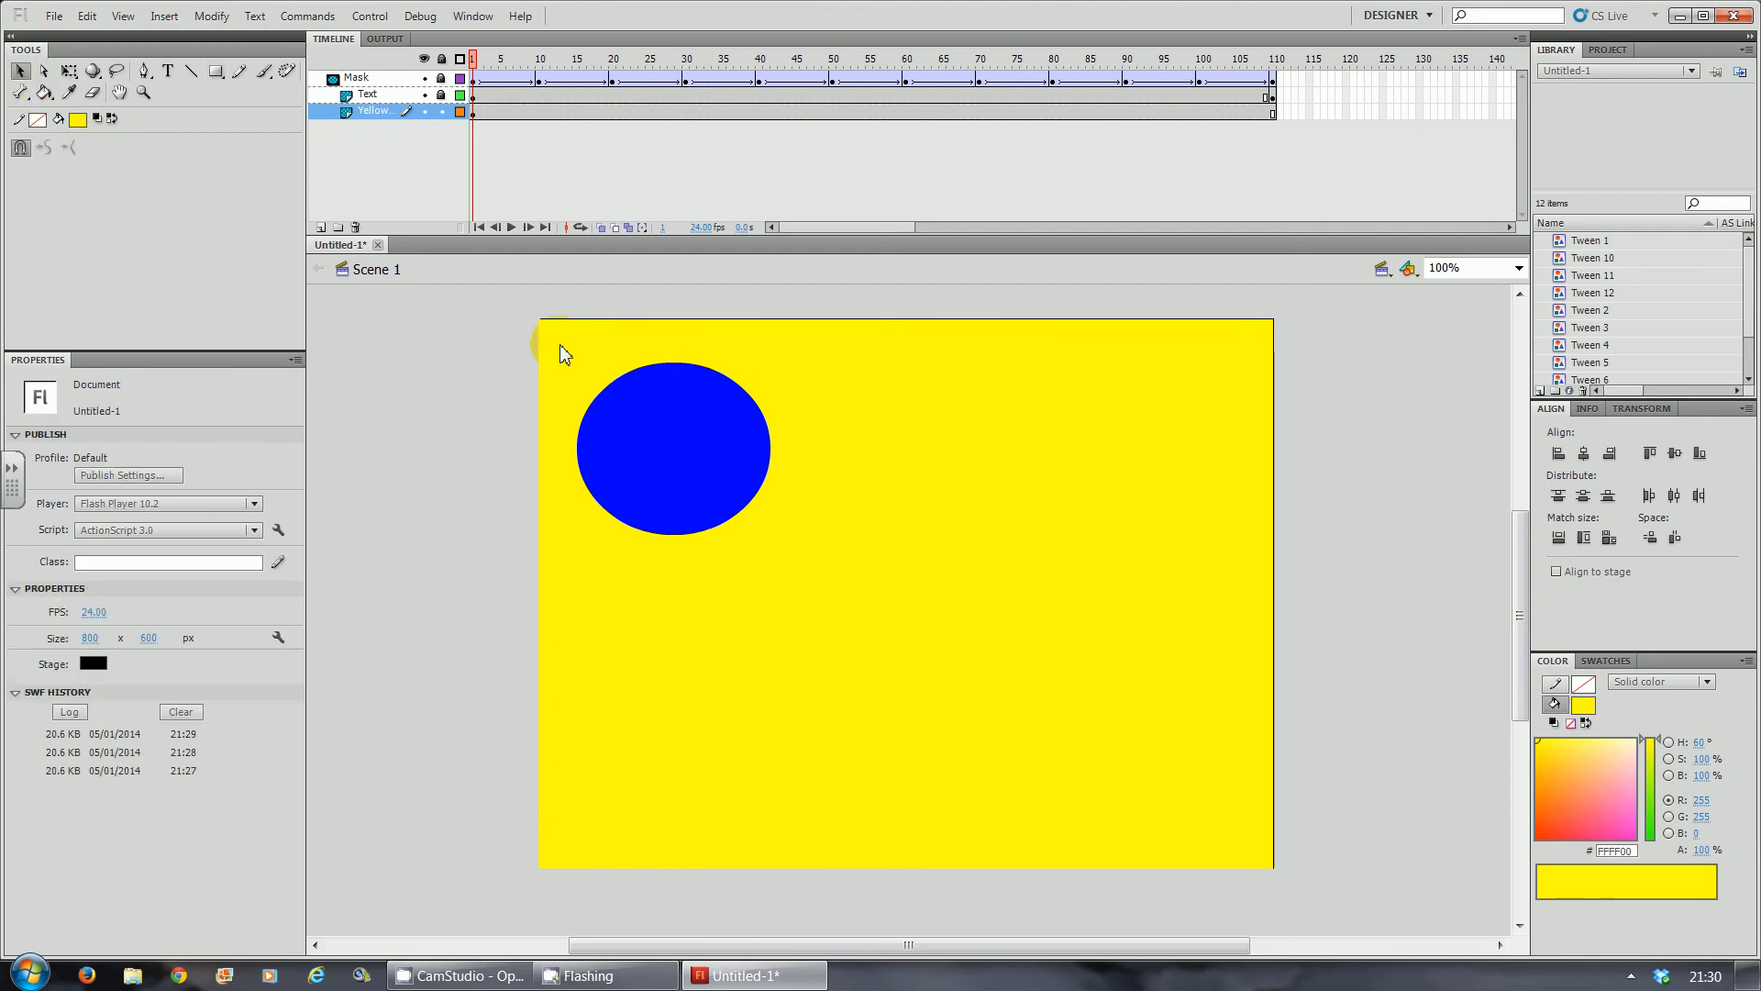
{"action": "left_click", "coordinate": [1077, 717]}
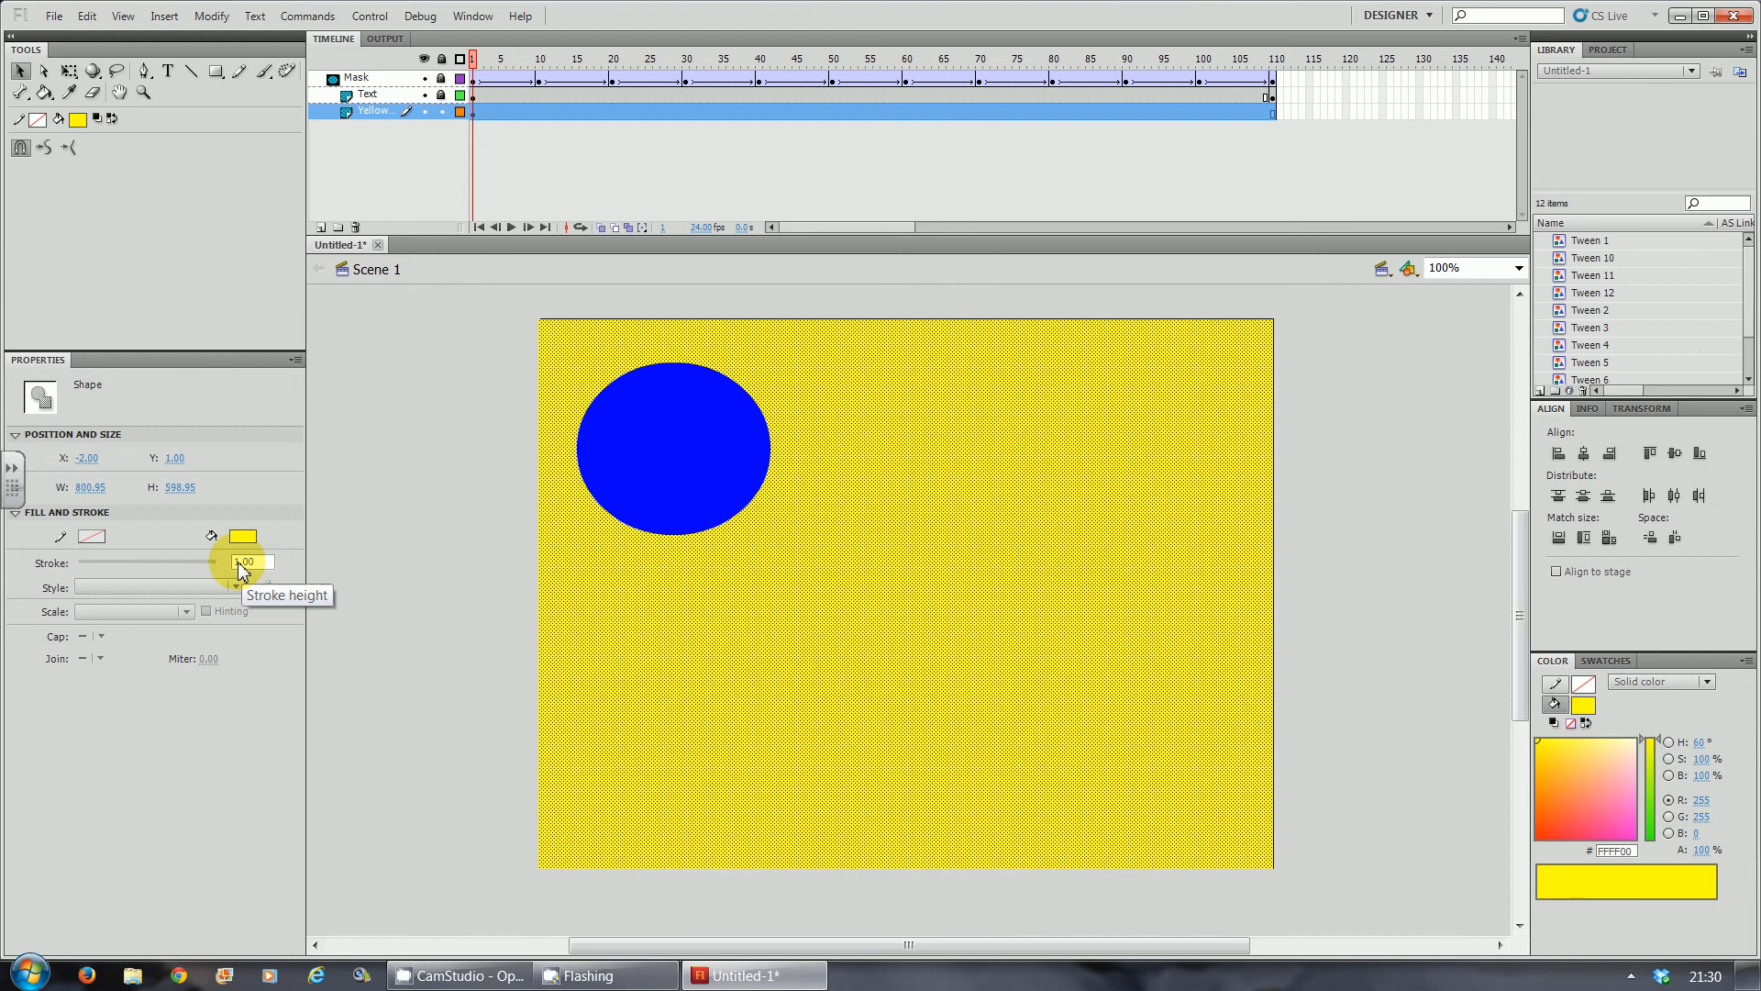
{"action": "left_click", "coordinate": [91, 487]}
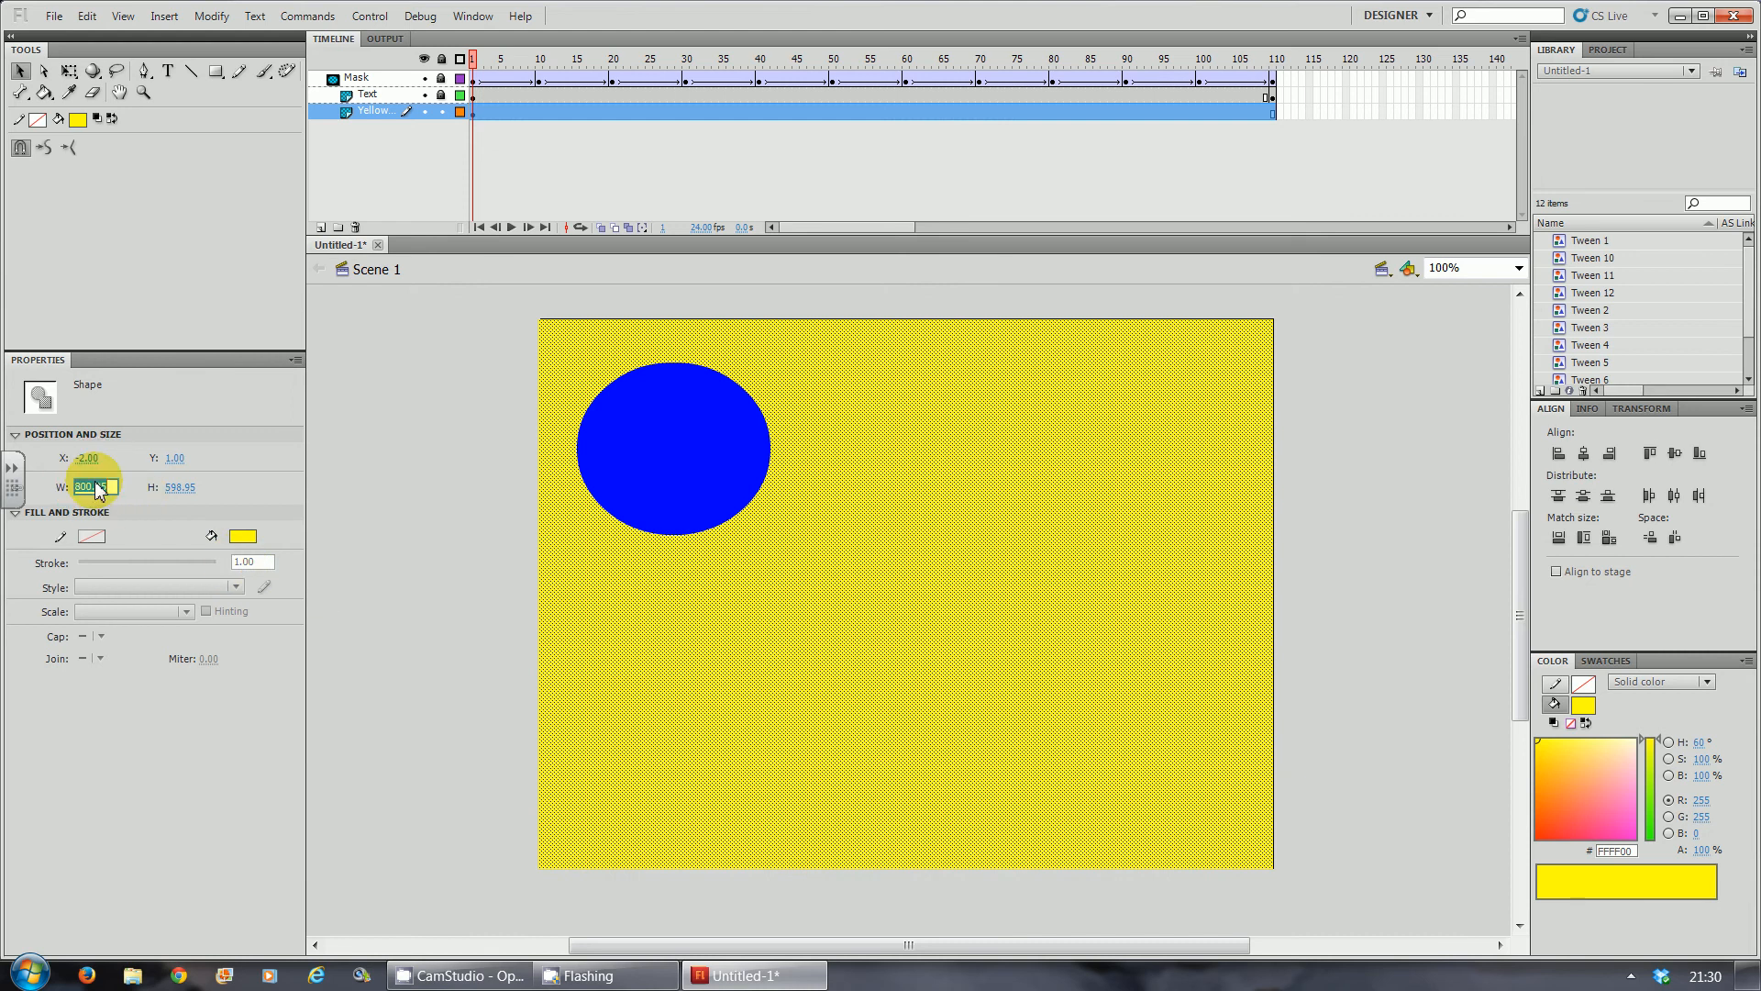
{"action": "type", "text": "800"}
{"action": "key", "text": "Return"}
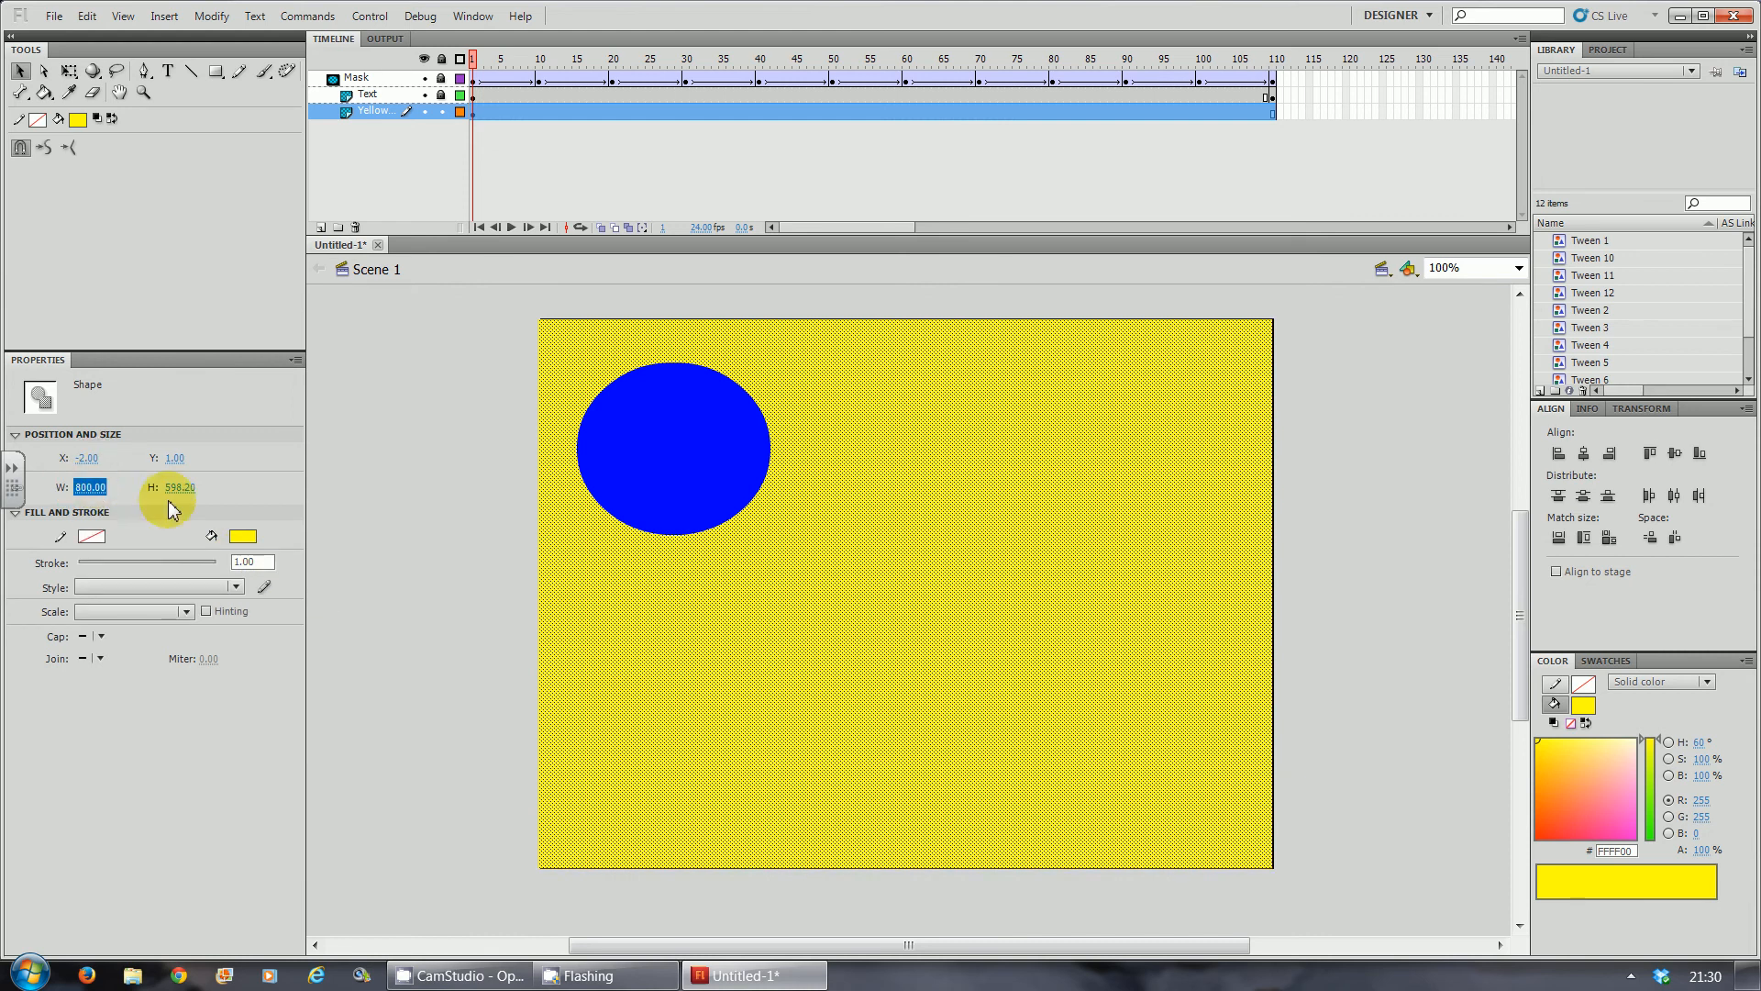
{"action": "left_click", "coordinate": [187, 487]}
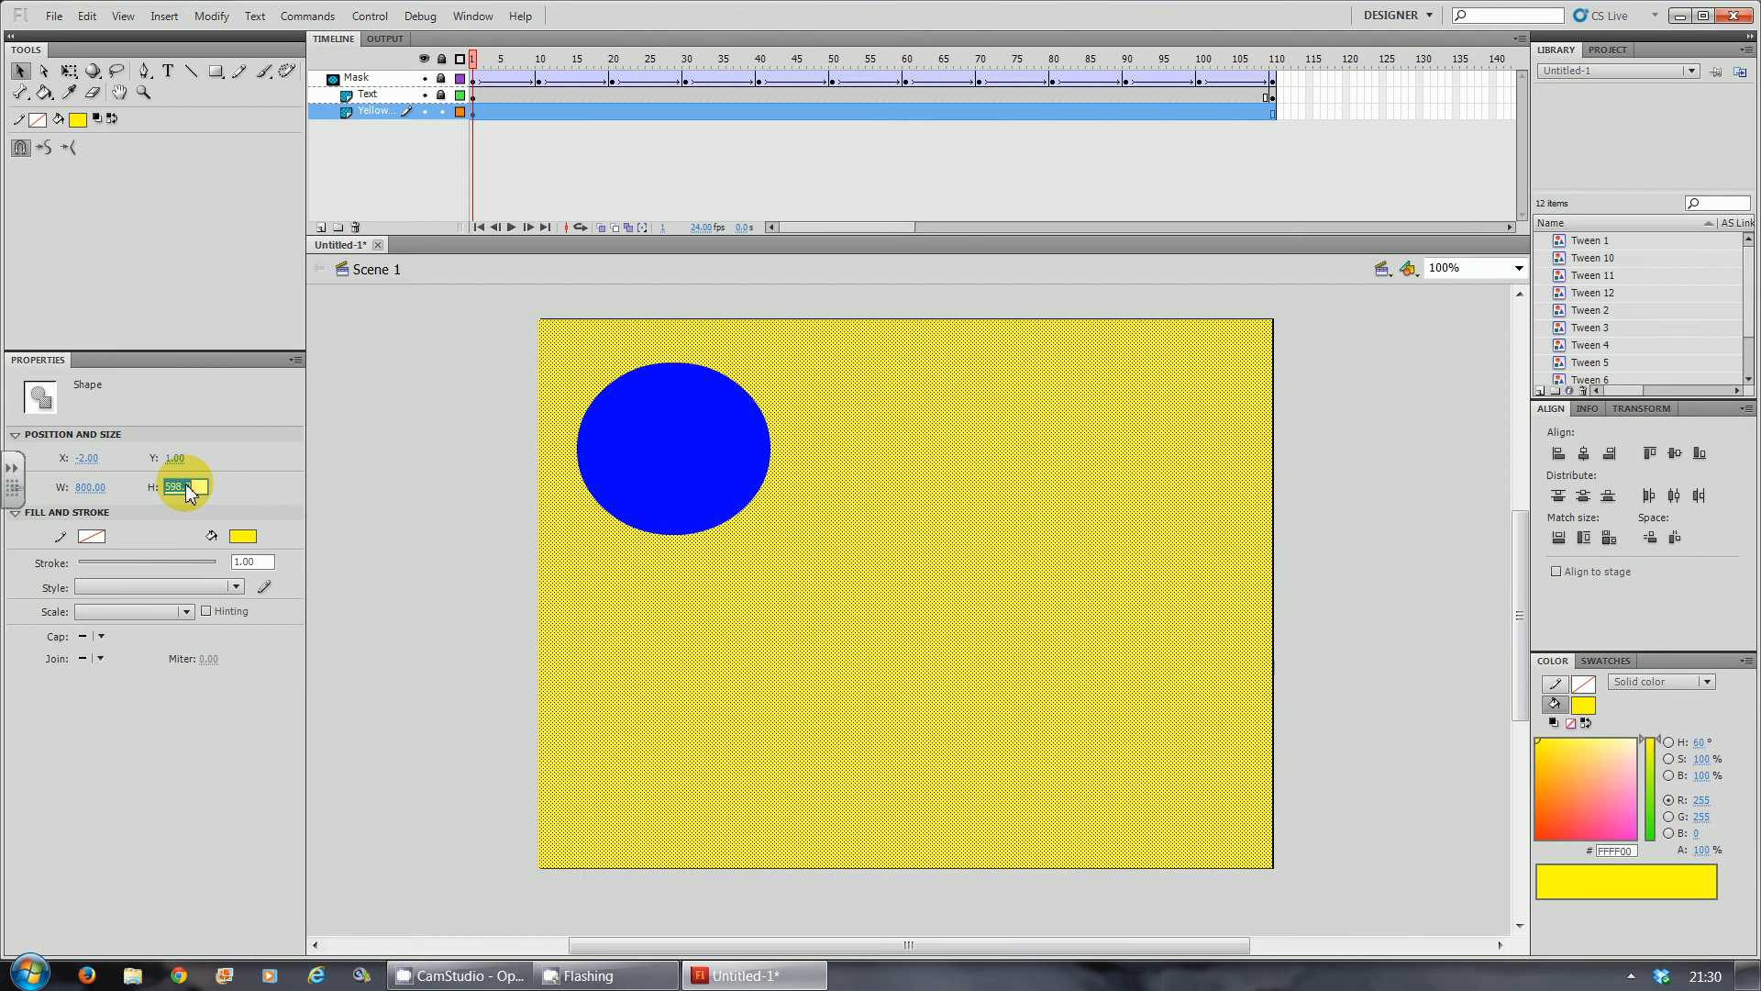
{"action": "type", "text": "600"}
{"action": "key", "text": "Return"}
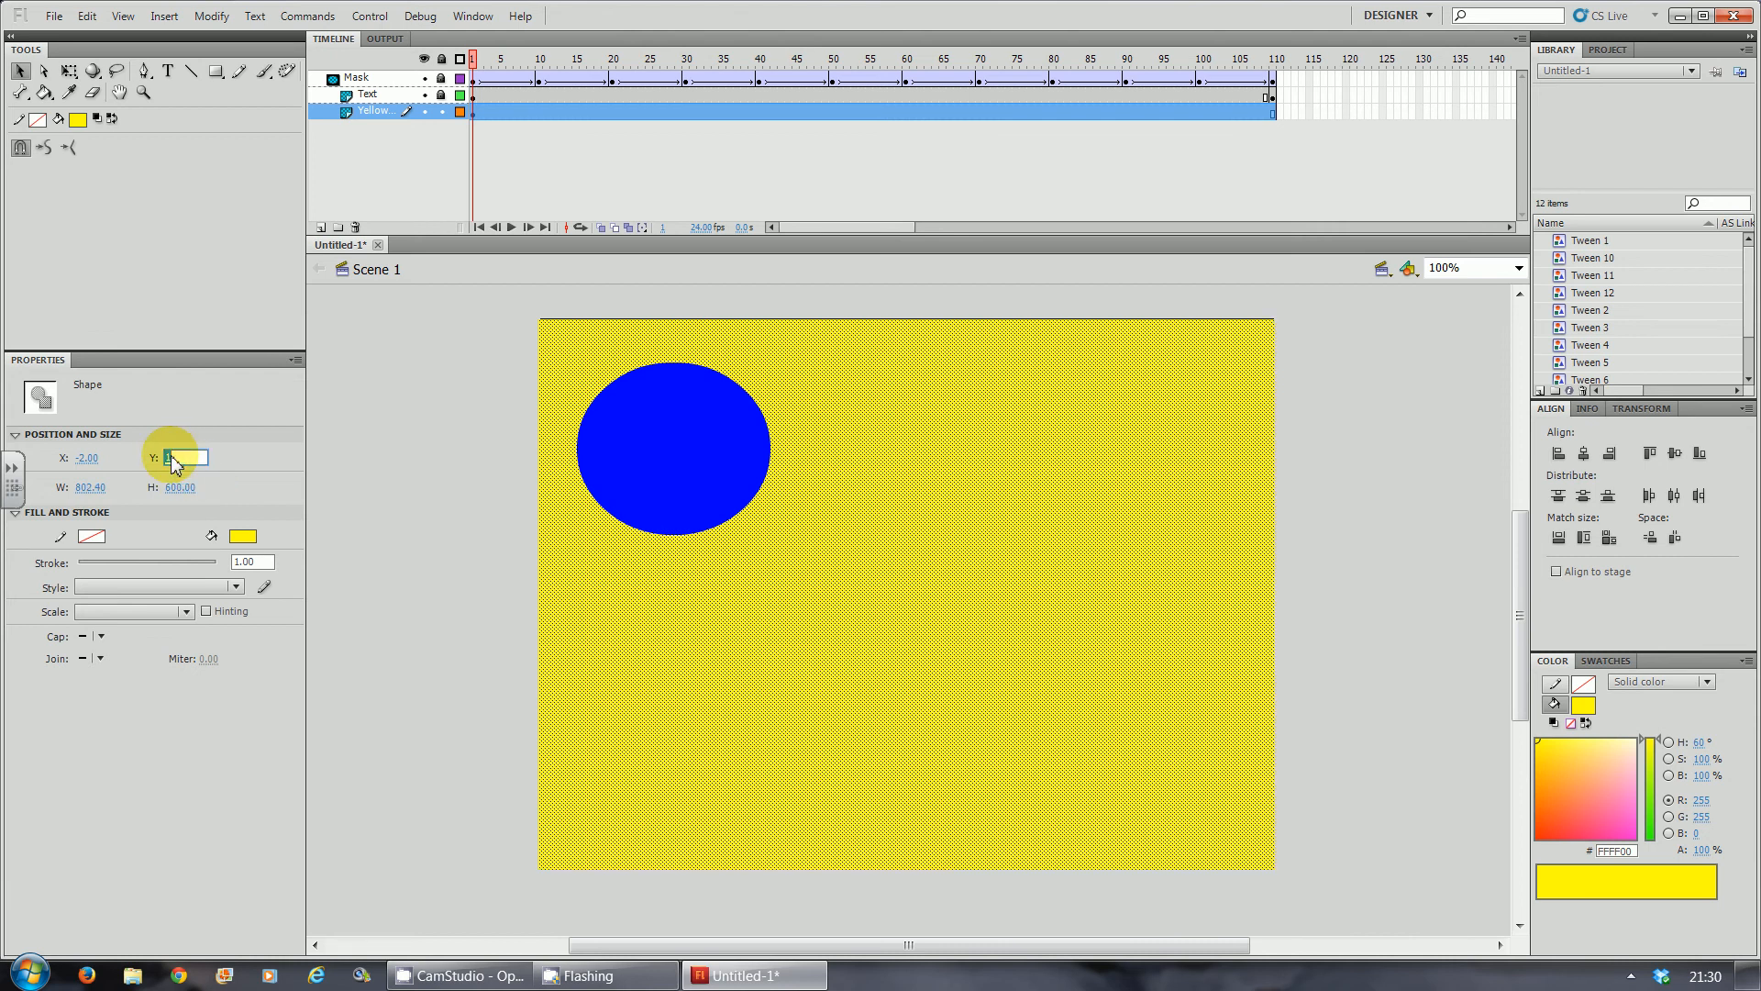
Set the yellow rectangle's Y and X positions to 0 and deselect it.
{"action": "left_click", "coordinate": [172, 459]}
{"action": "type", "text": "0"}
{"action": "key", "text": "Return"}
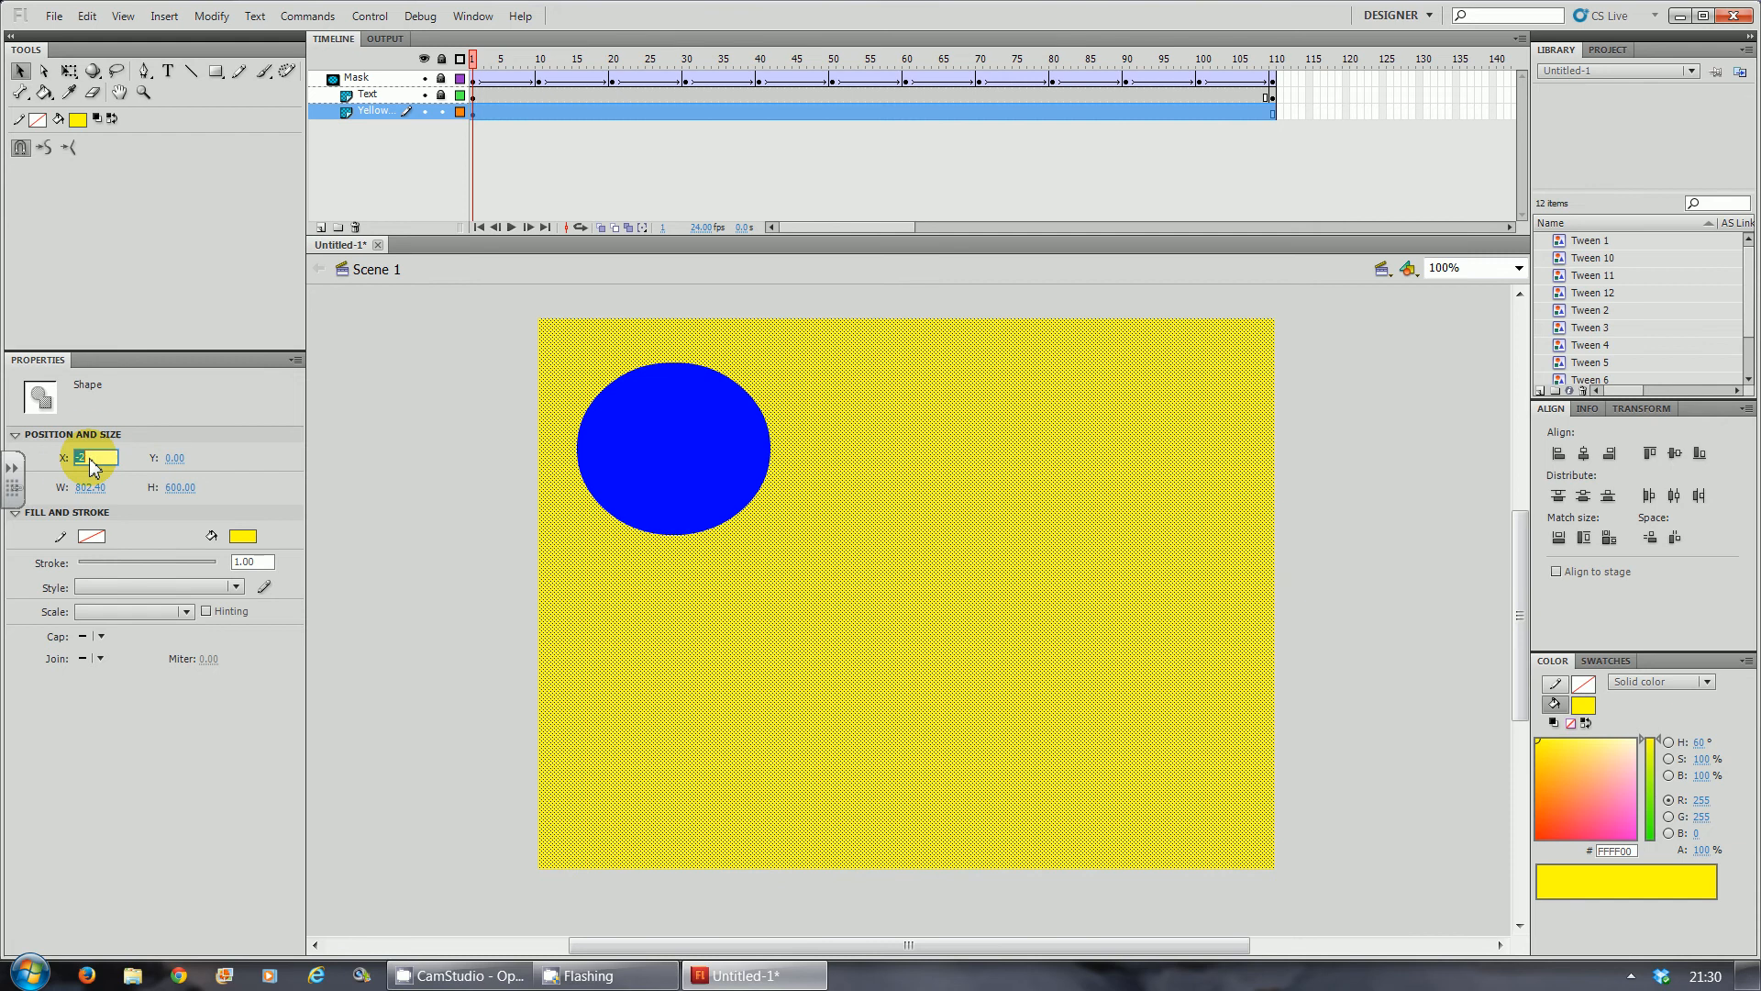
{"action": "left_click", "coordinate": [90, 461]}
{"action": "type", "text": "0"}
{"action": "key", "text": "Return"}
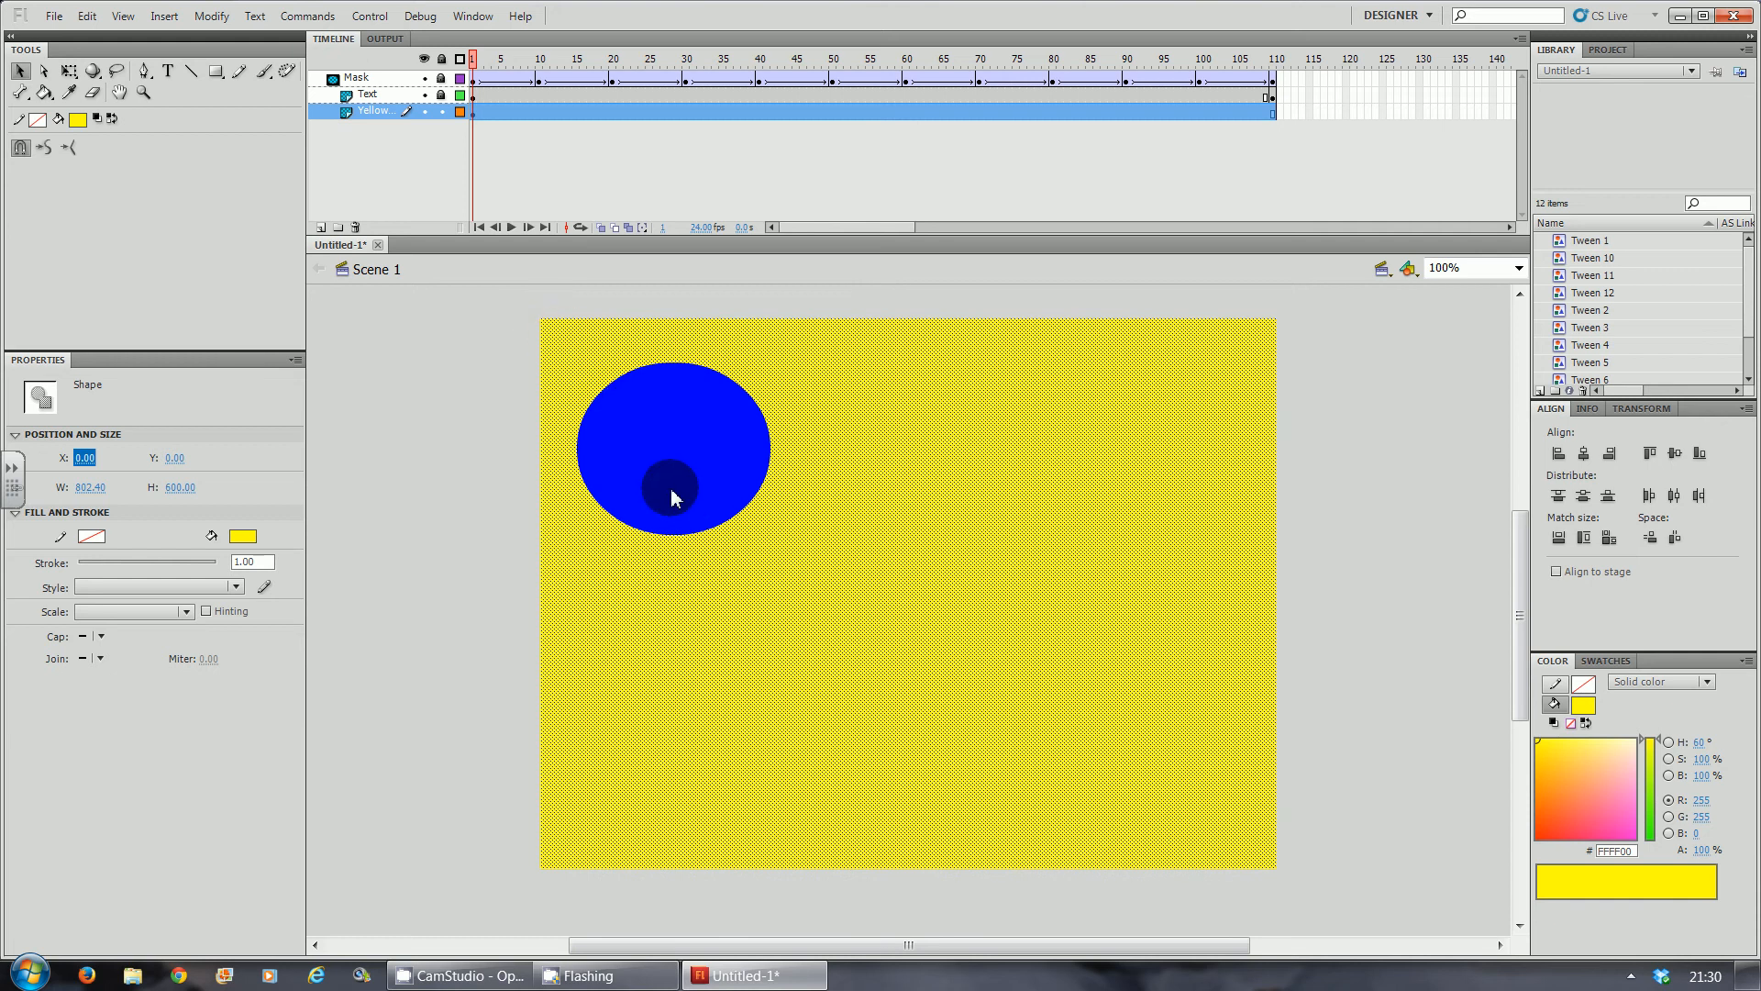
{"action": "left_click", "coordinate": [499, 454]}
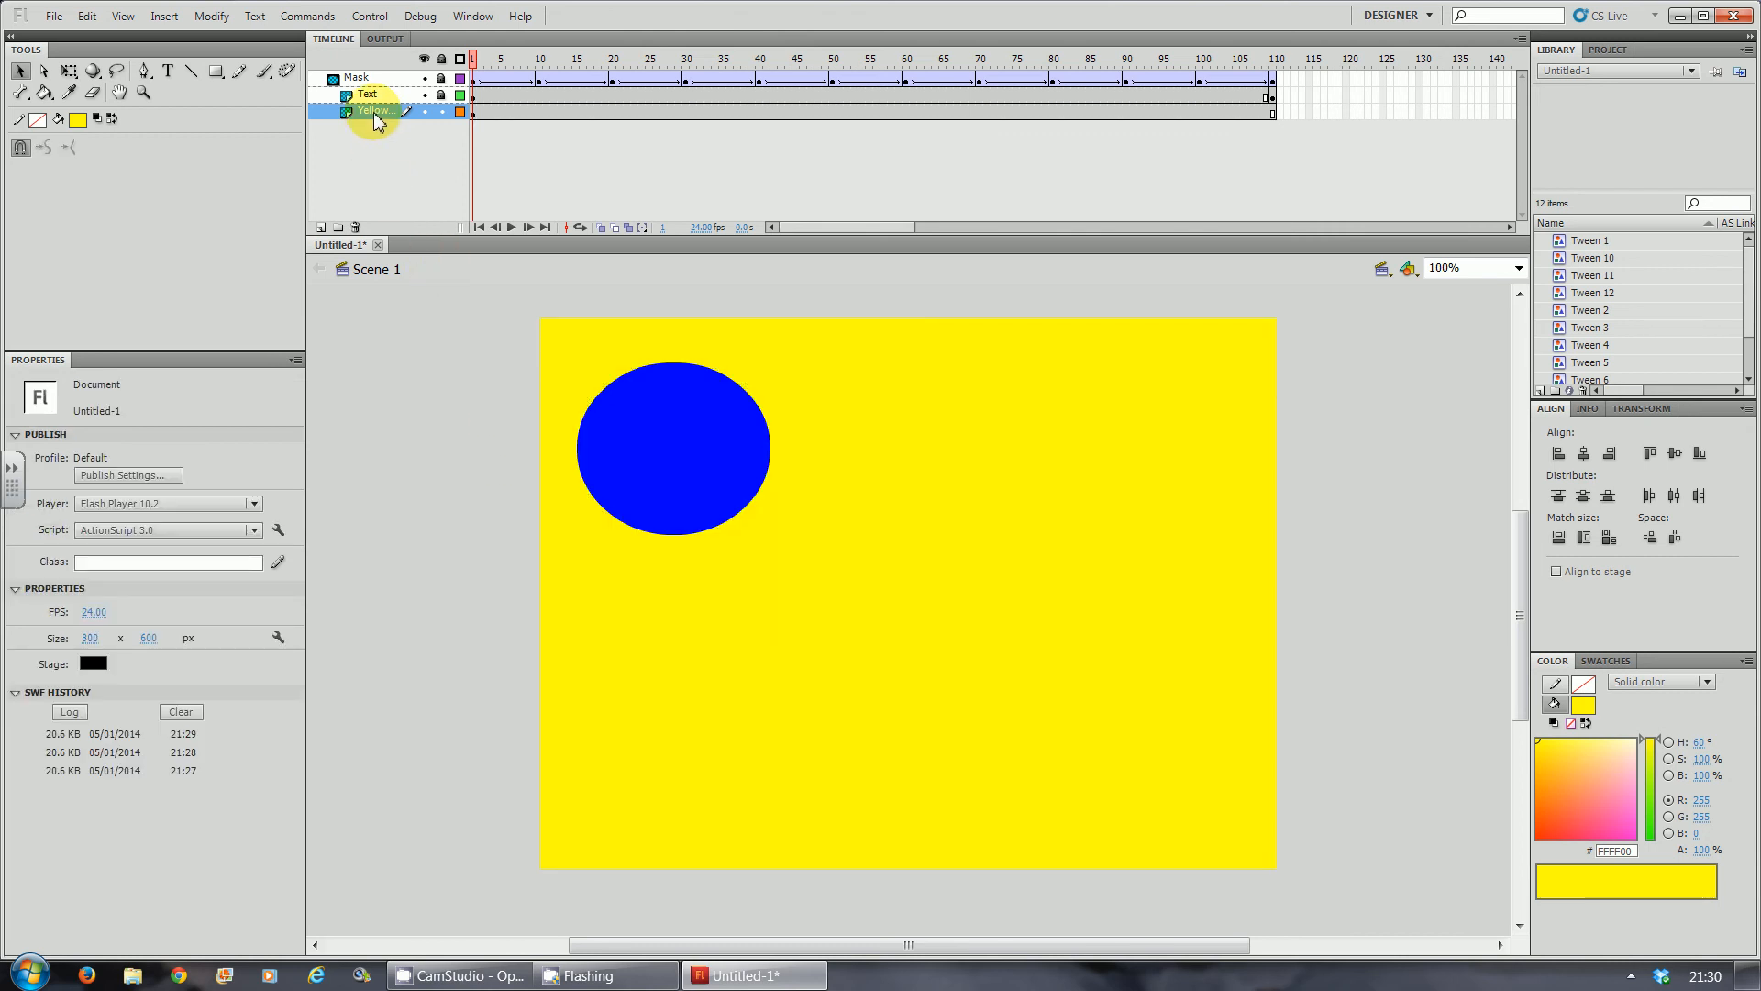
Take the Yellow Background layer out of the mask and put it back under the Mask layer.
{"action": "left_click_drag", "start_coordinate": [360, 110], "coordinate": [315, 166]}
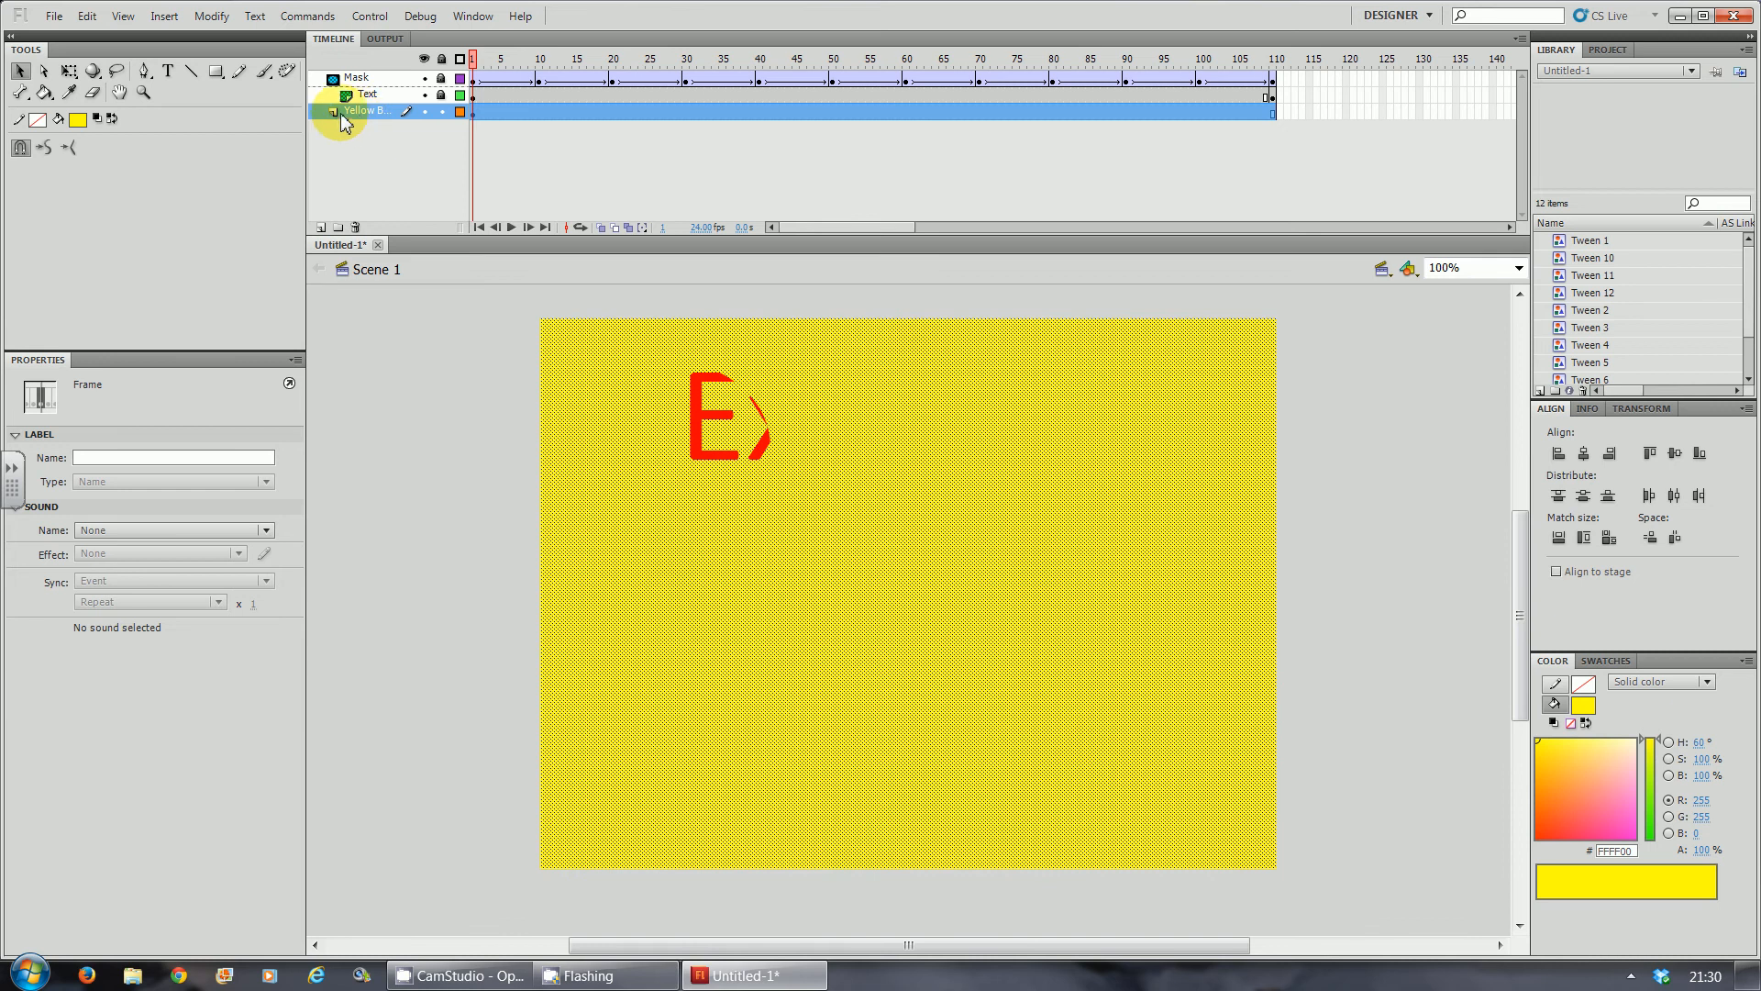
{"action": "left_click", "coordinate": [382, 154]}
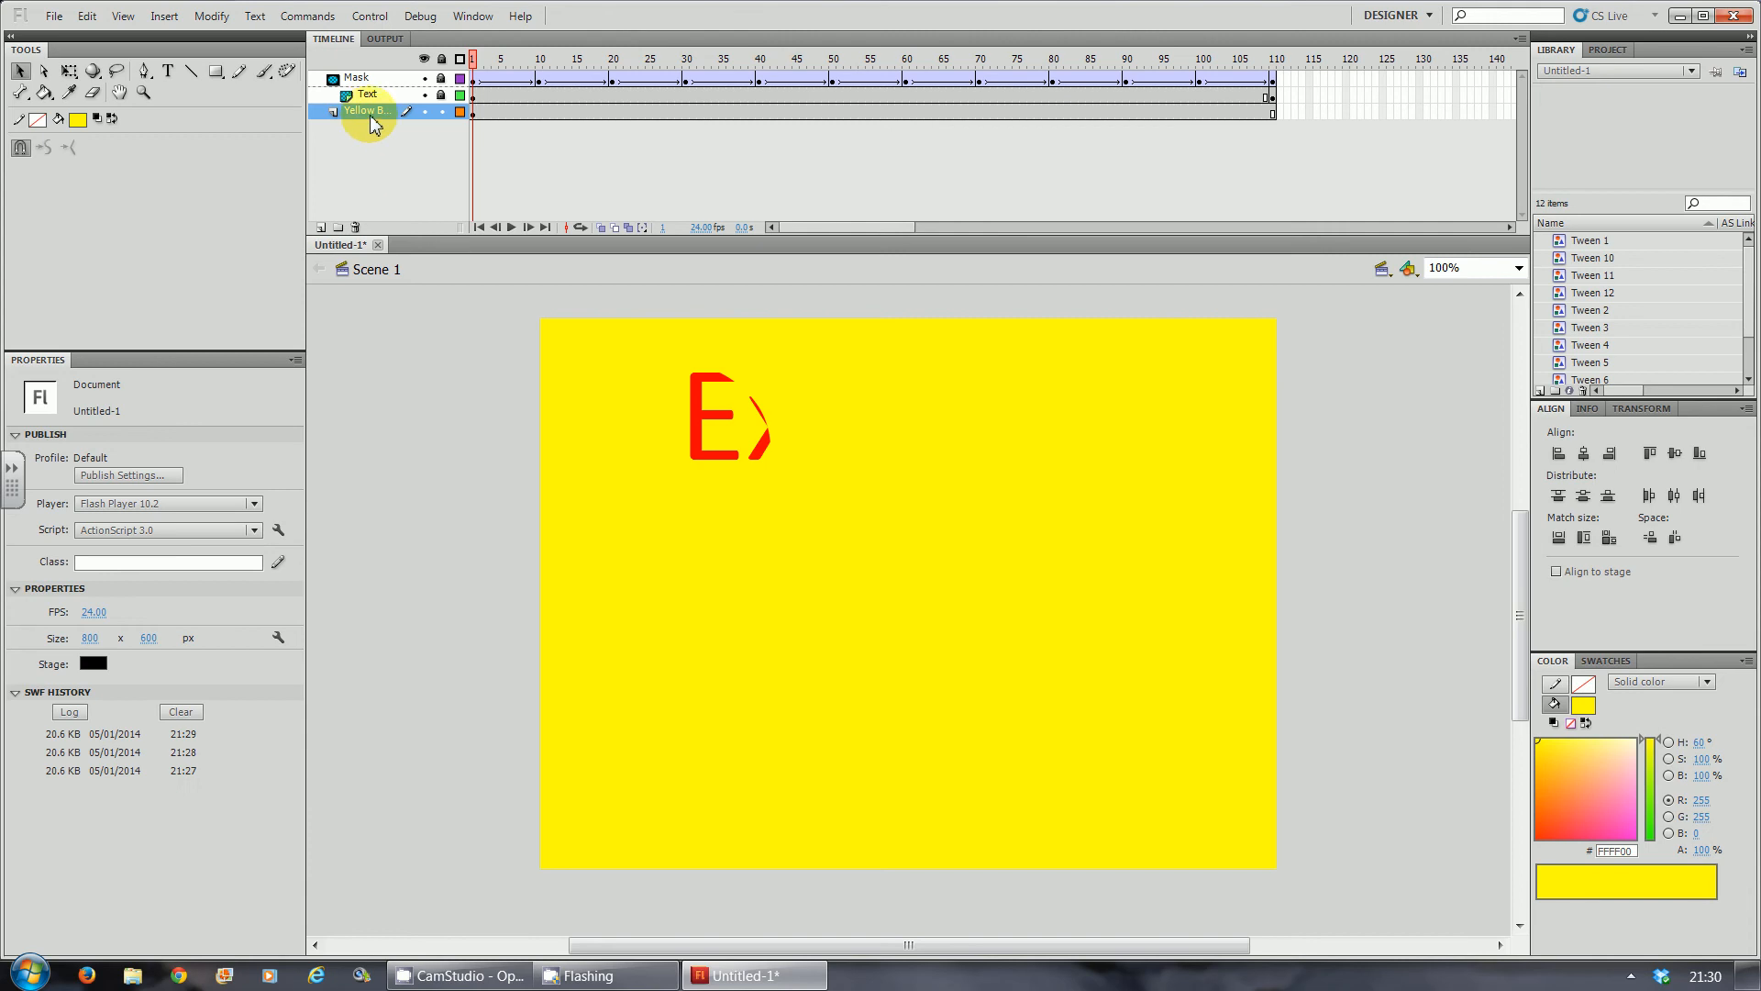
{"action": "left_click_drag", "start_coordinate": [355, 112], "coordinate": [373, 107]}
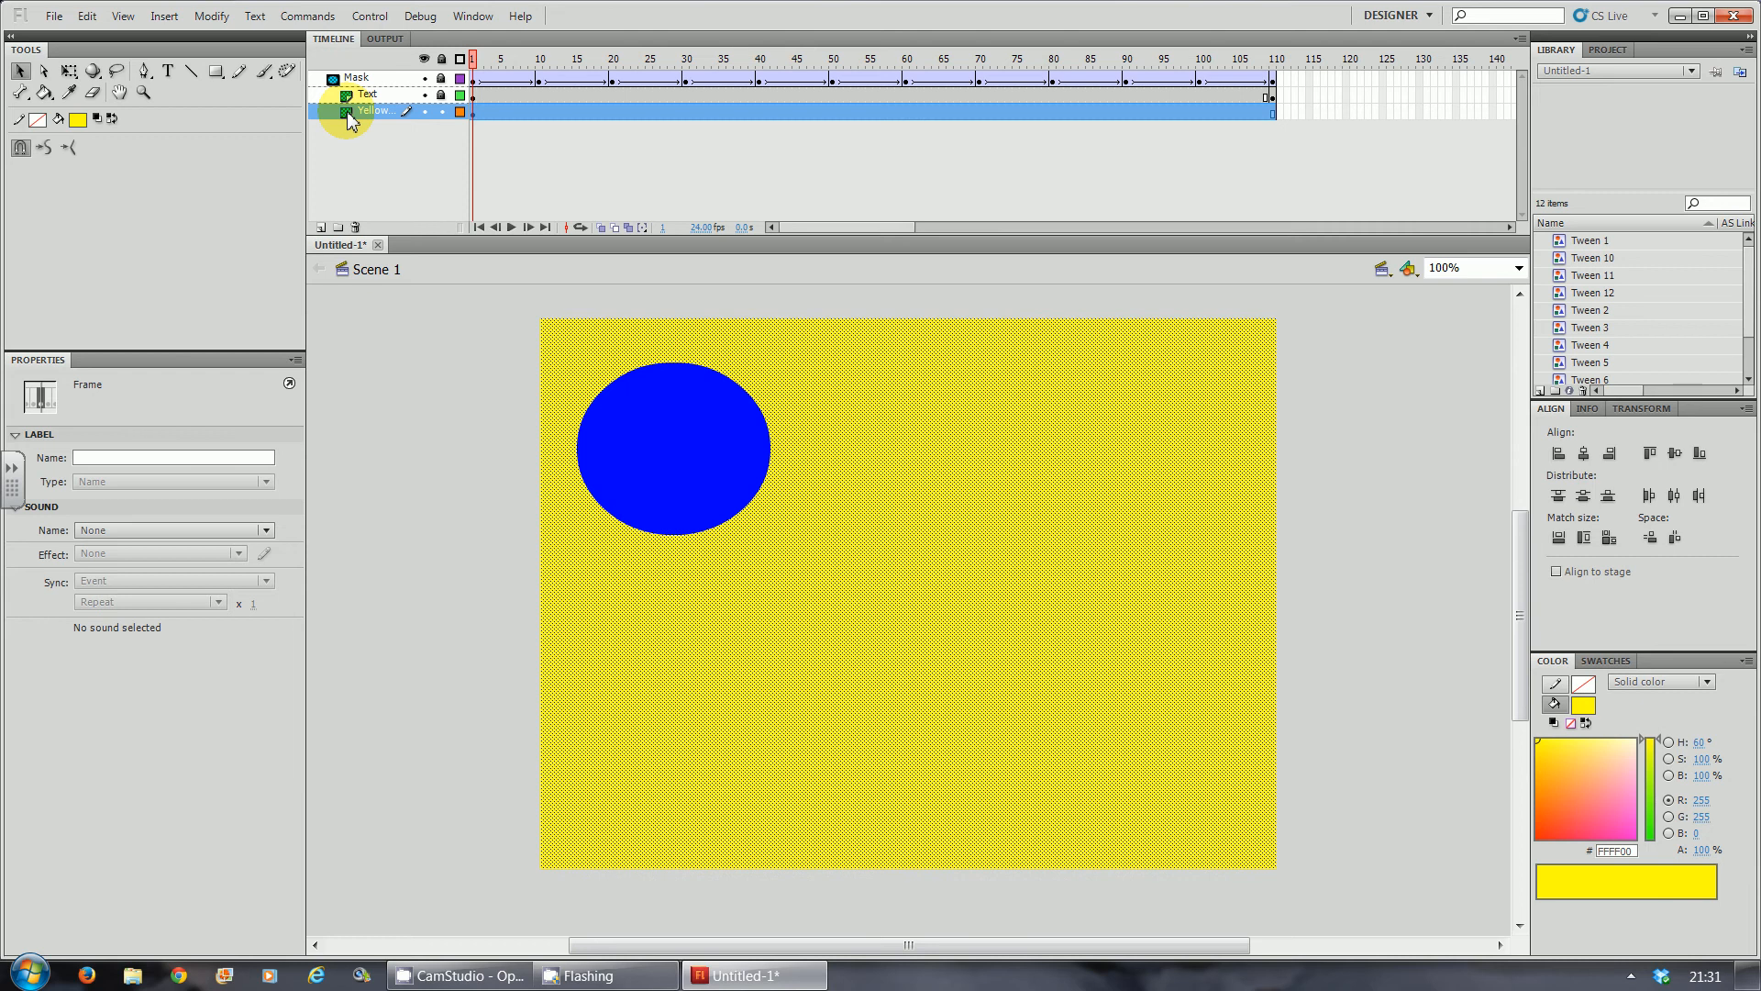
Test the movie, play the Masking example SWF from the Experience folder for comparison, and close both players.
{"action": "key", "text": "ctrl+Return"}
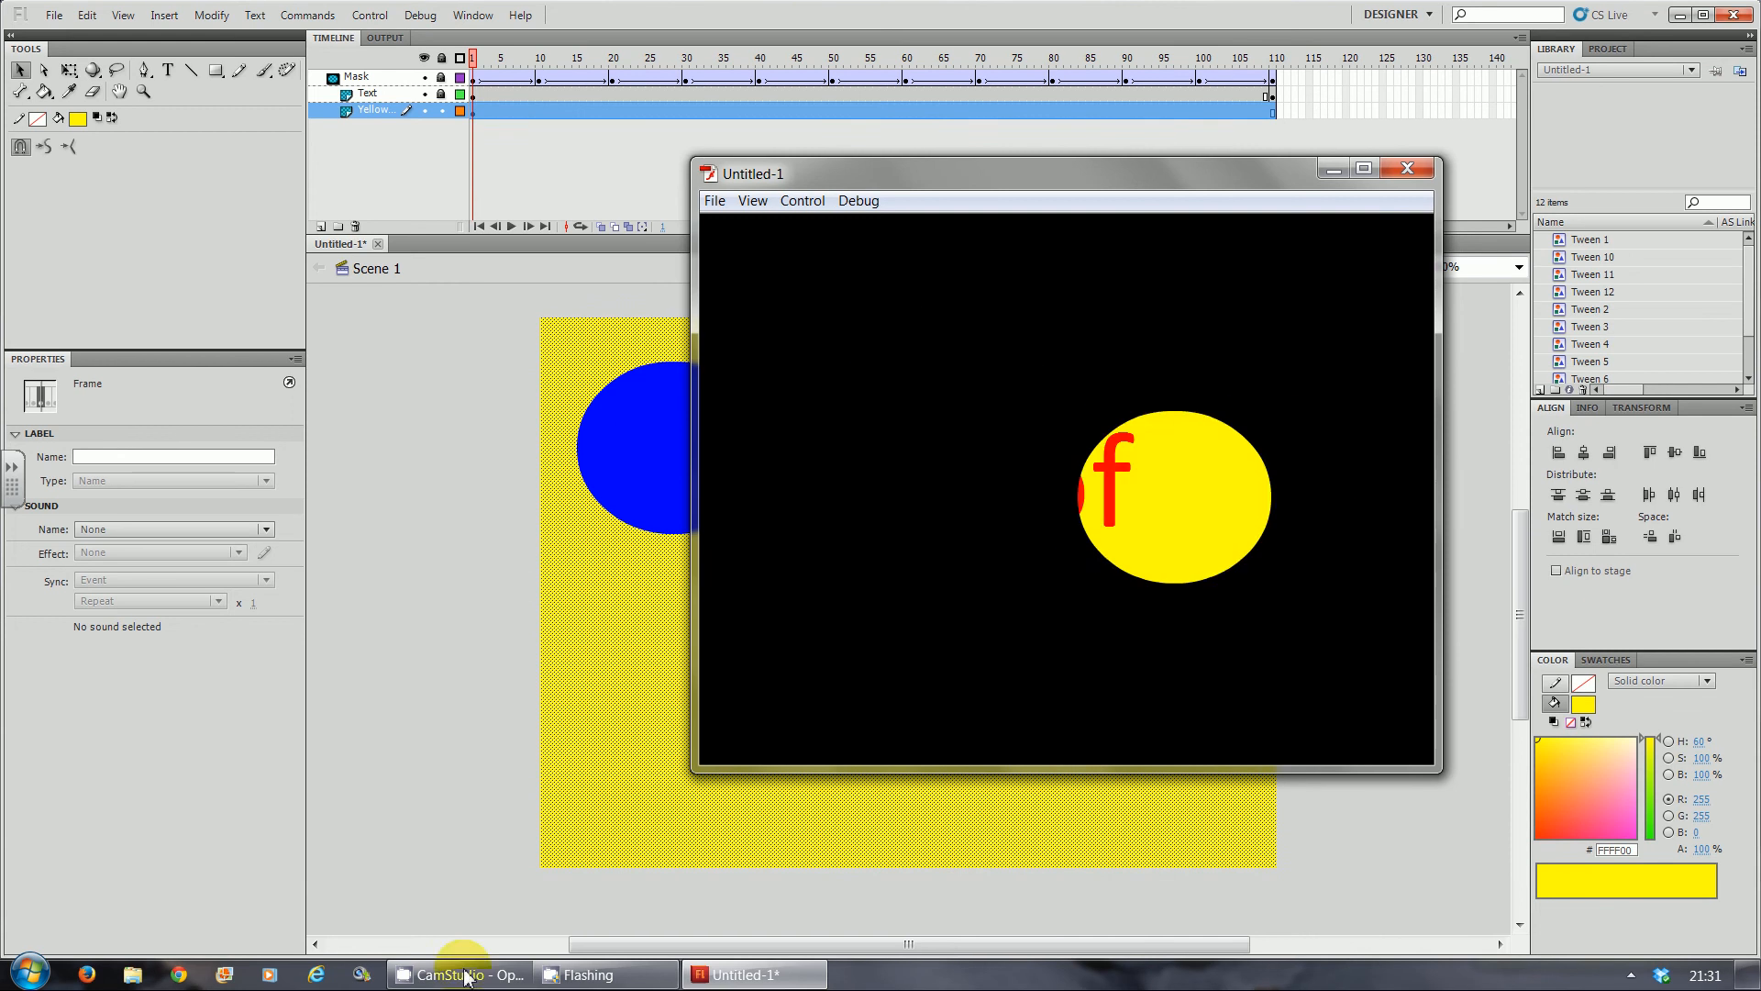
{"action": "mouse_move", "coordinate": [555, 979]}
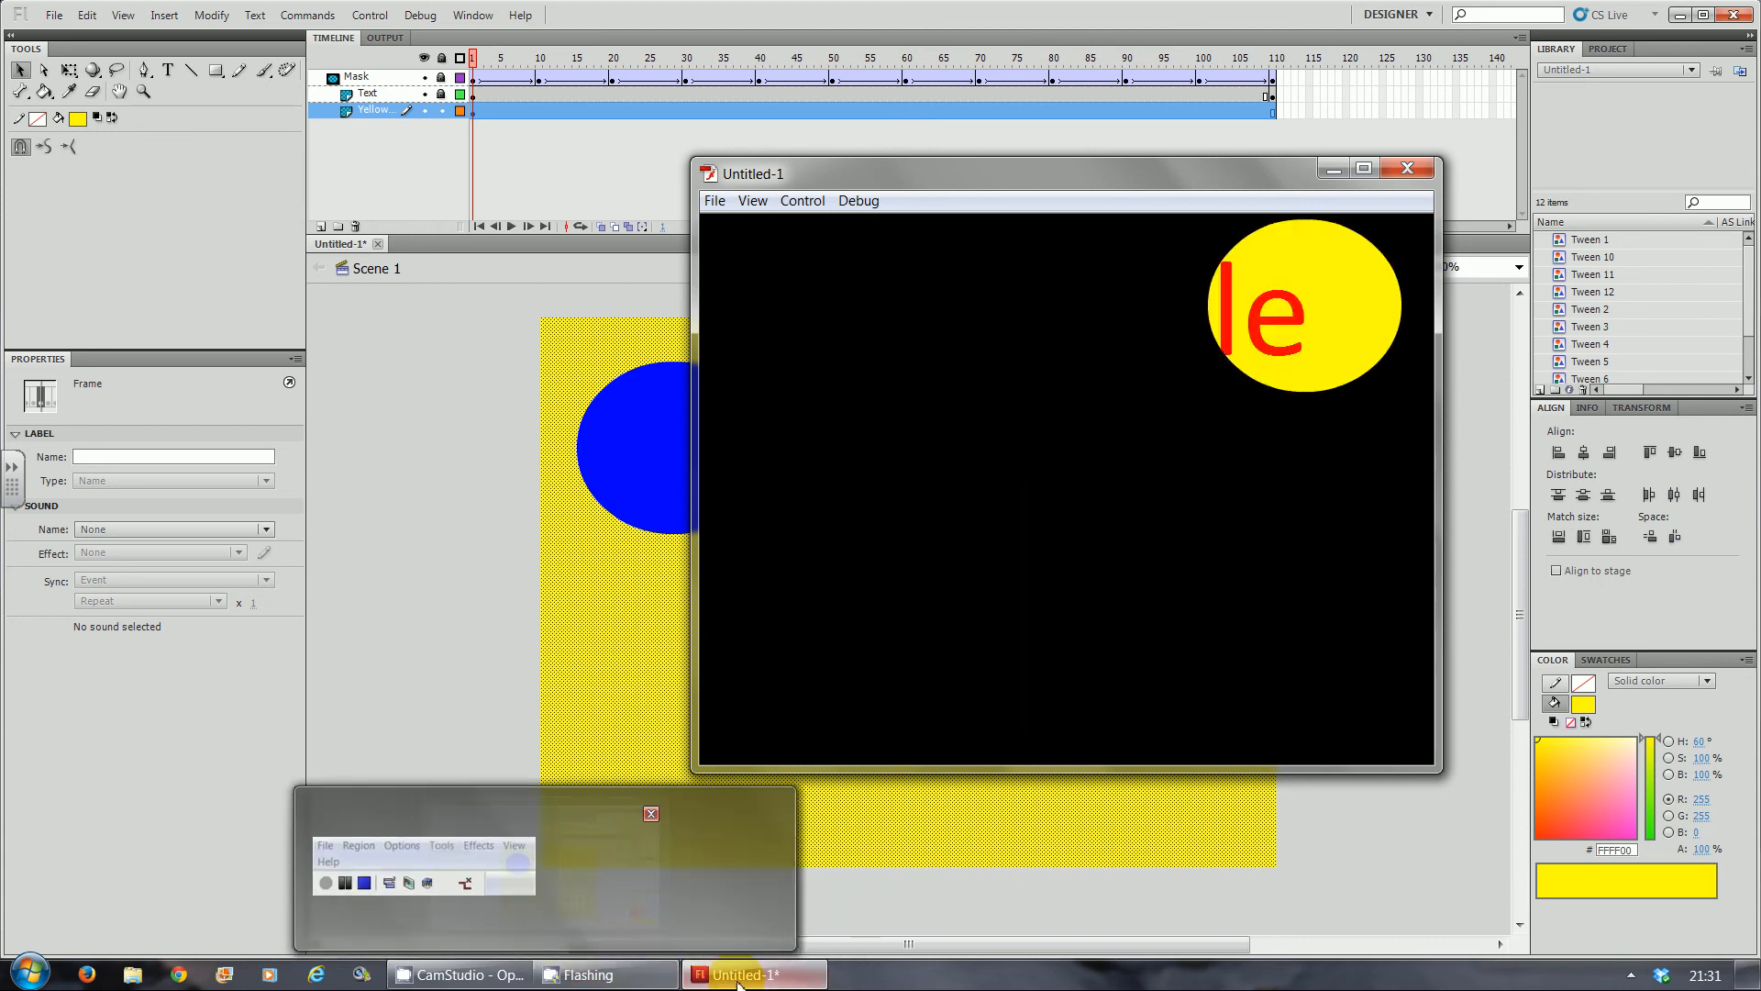
{"action": "mouse_move", "coordinate": [739, 981]}
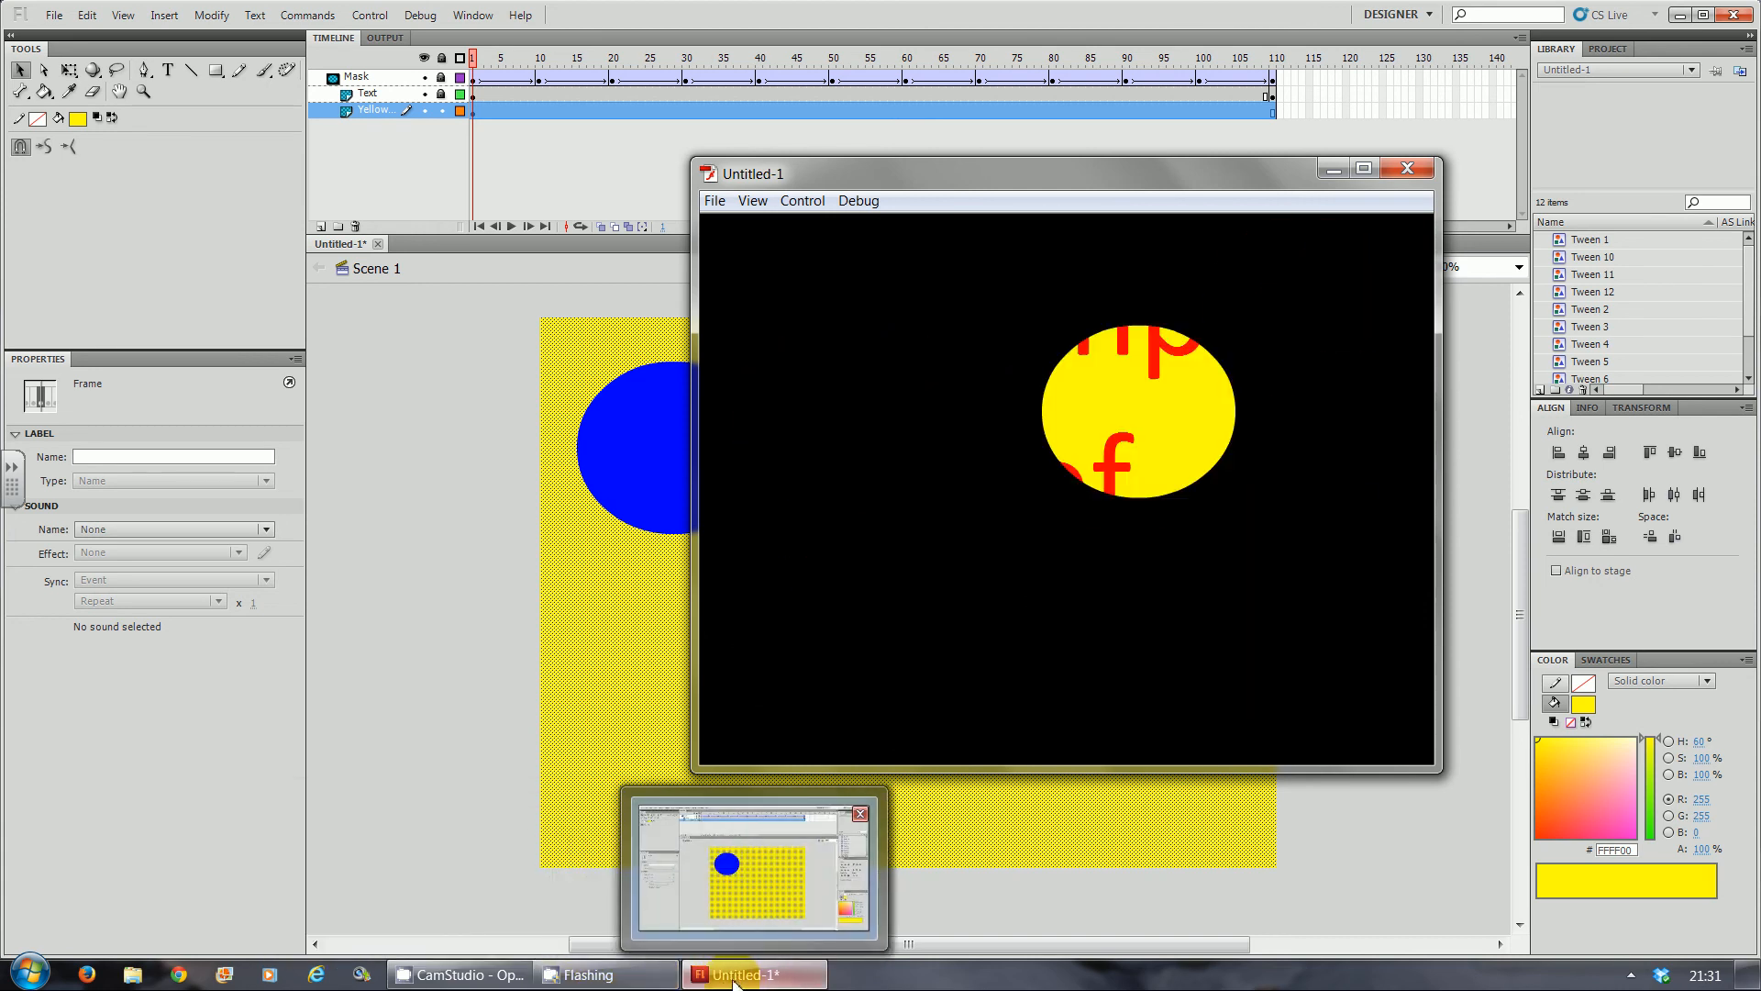
{"action": "left_click", "coordinate": [507, 981]}
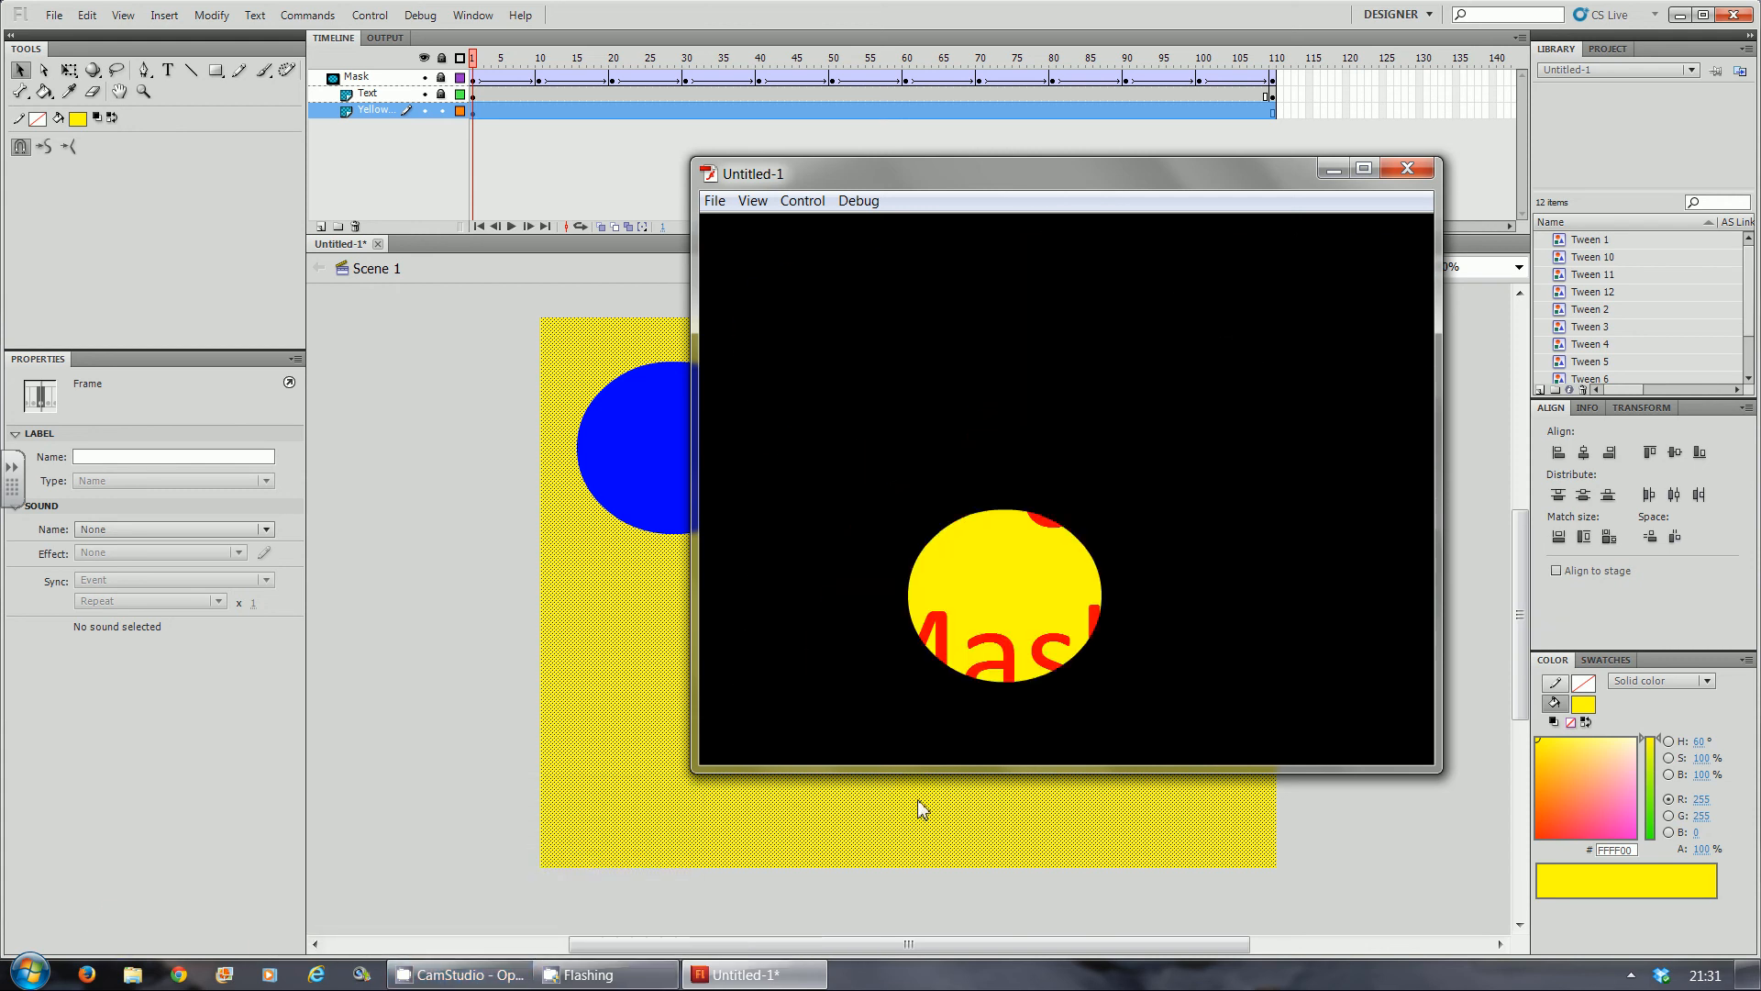
{"action": "left_click", "coordinate": [595, 976]}
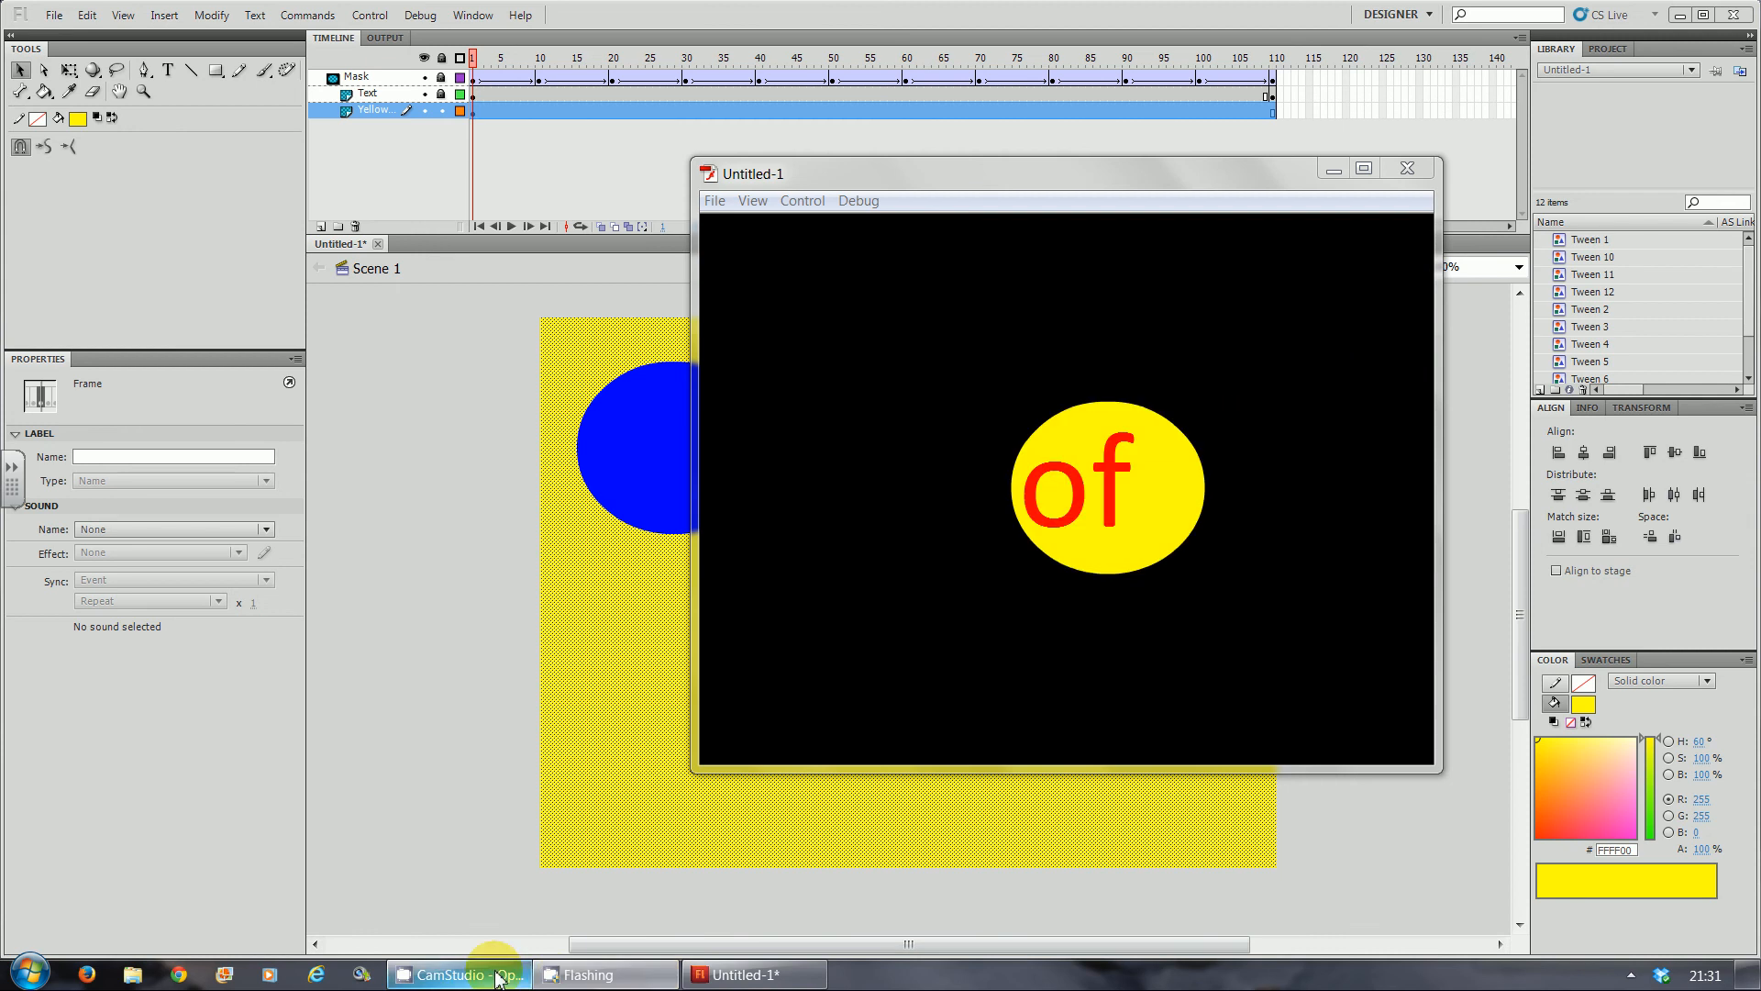
{"action": "left_click", "coordinate": [464, 974]}
{"action": "left_click", "coordinate": [1524, 943]}
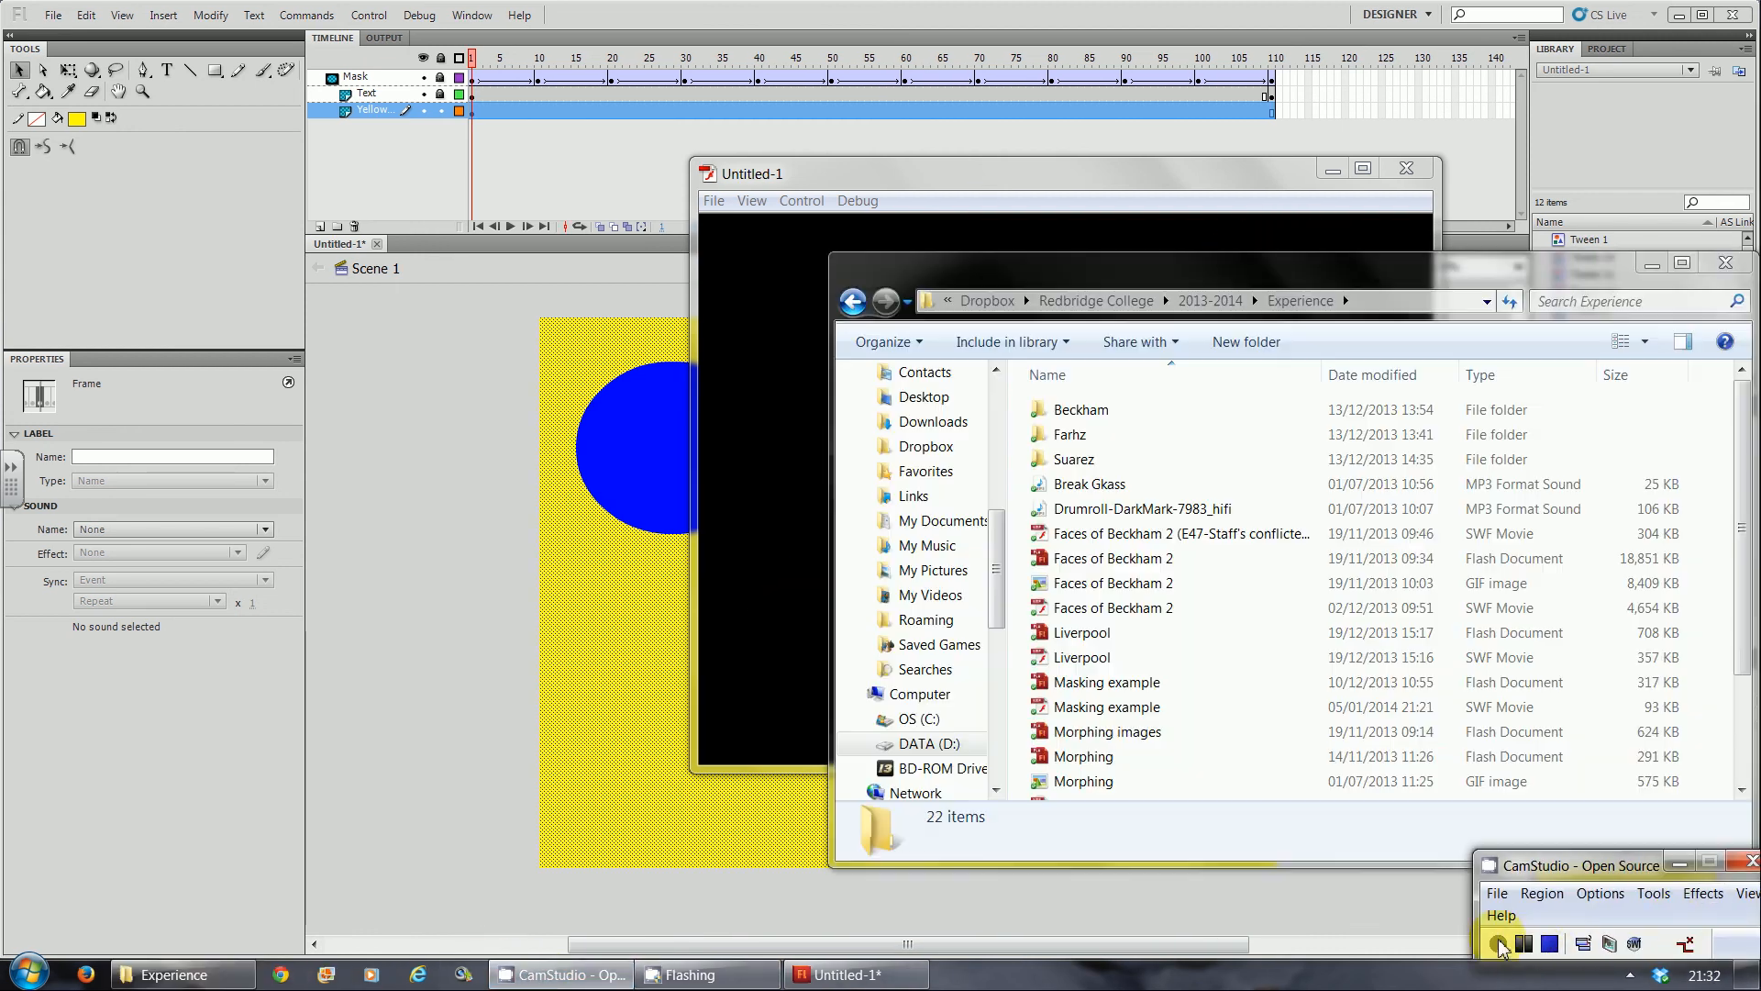
{"action": "double_click", "coordinate": [1119, 708]}
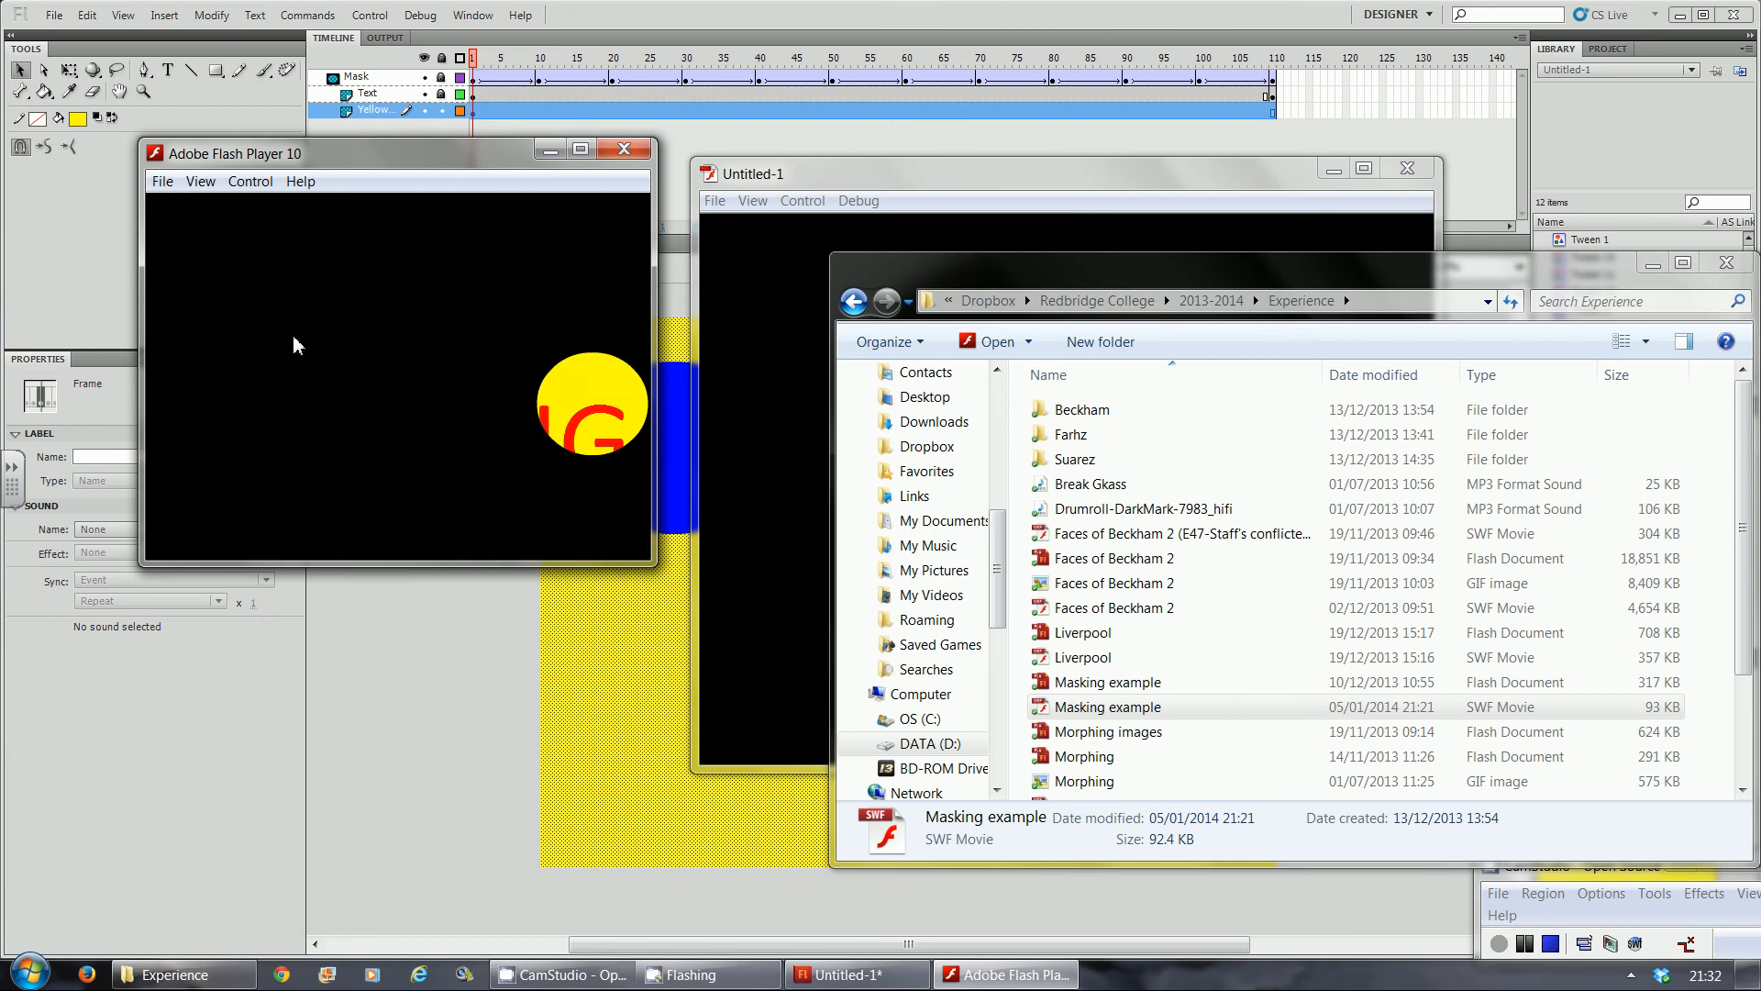
{"action": "left_click", "coordinate": [625, 150]}
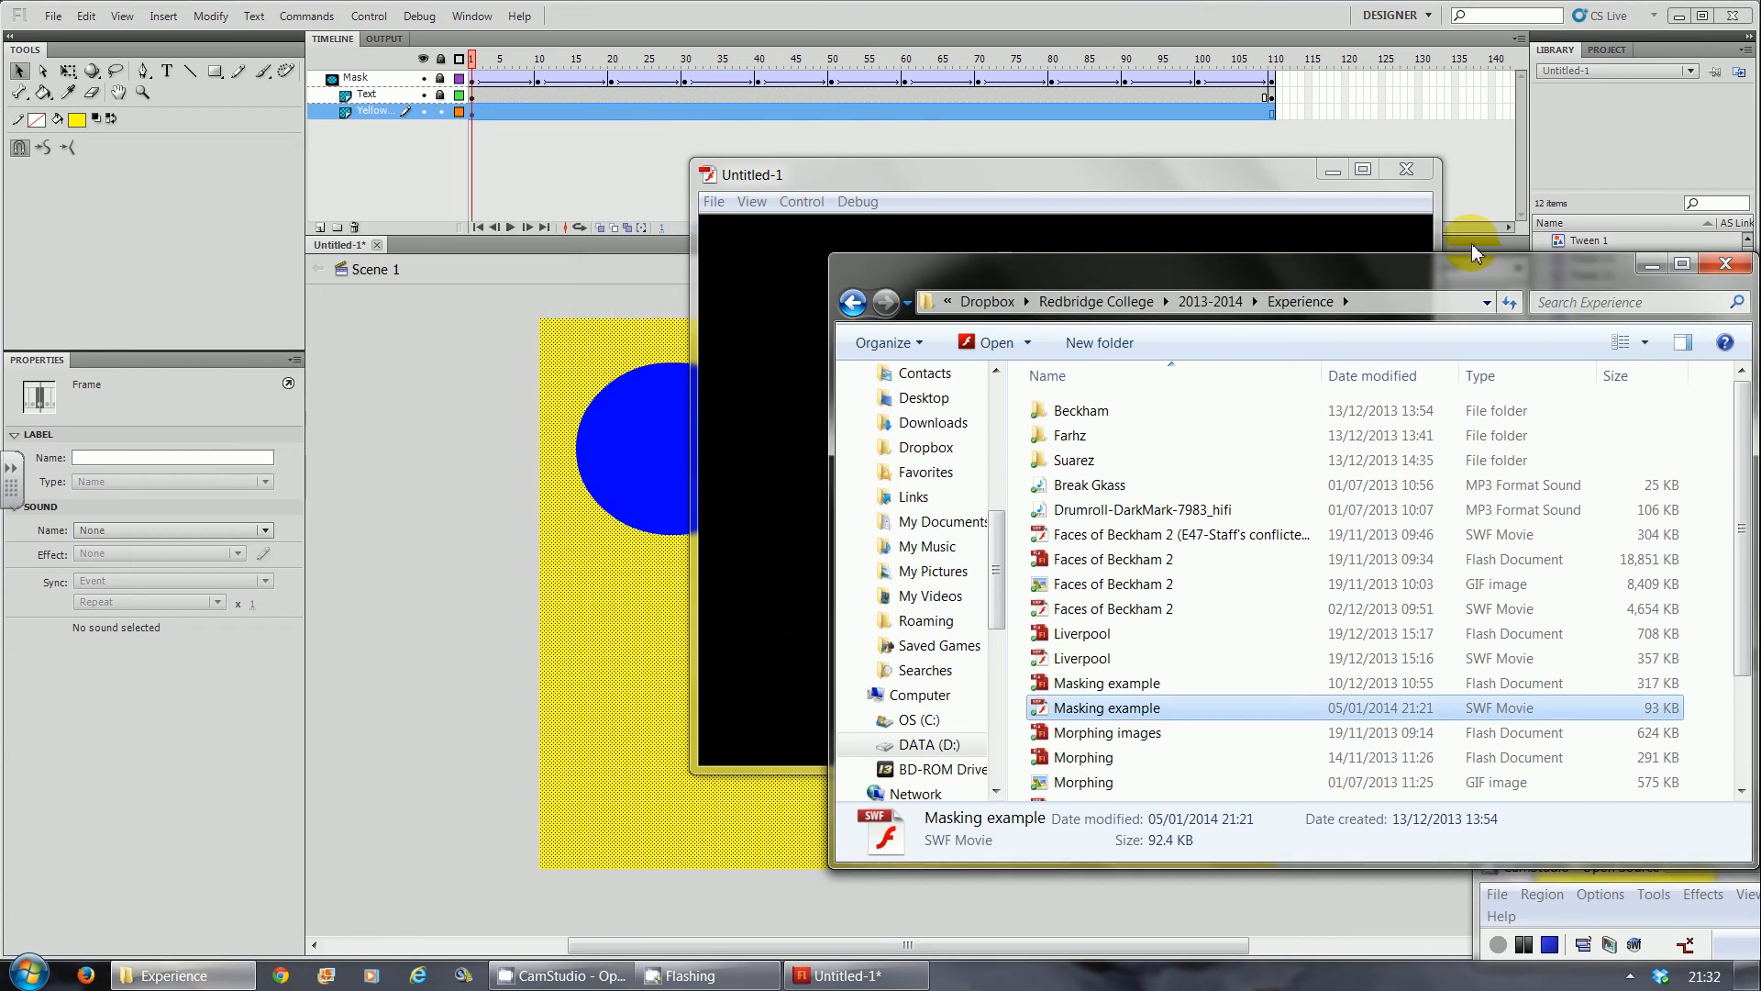
{"action": "left_click", "coordinate": [1407, 169]}
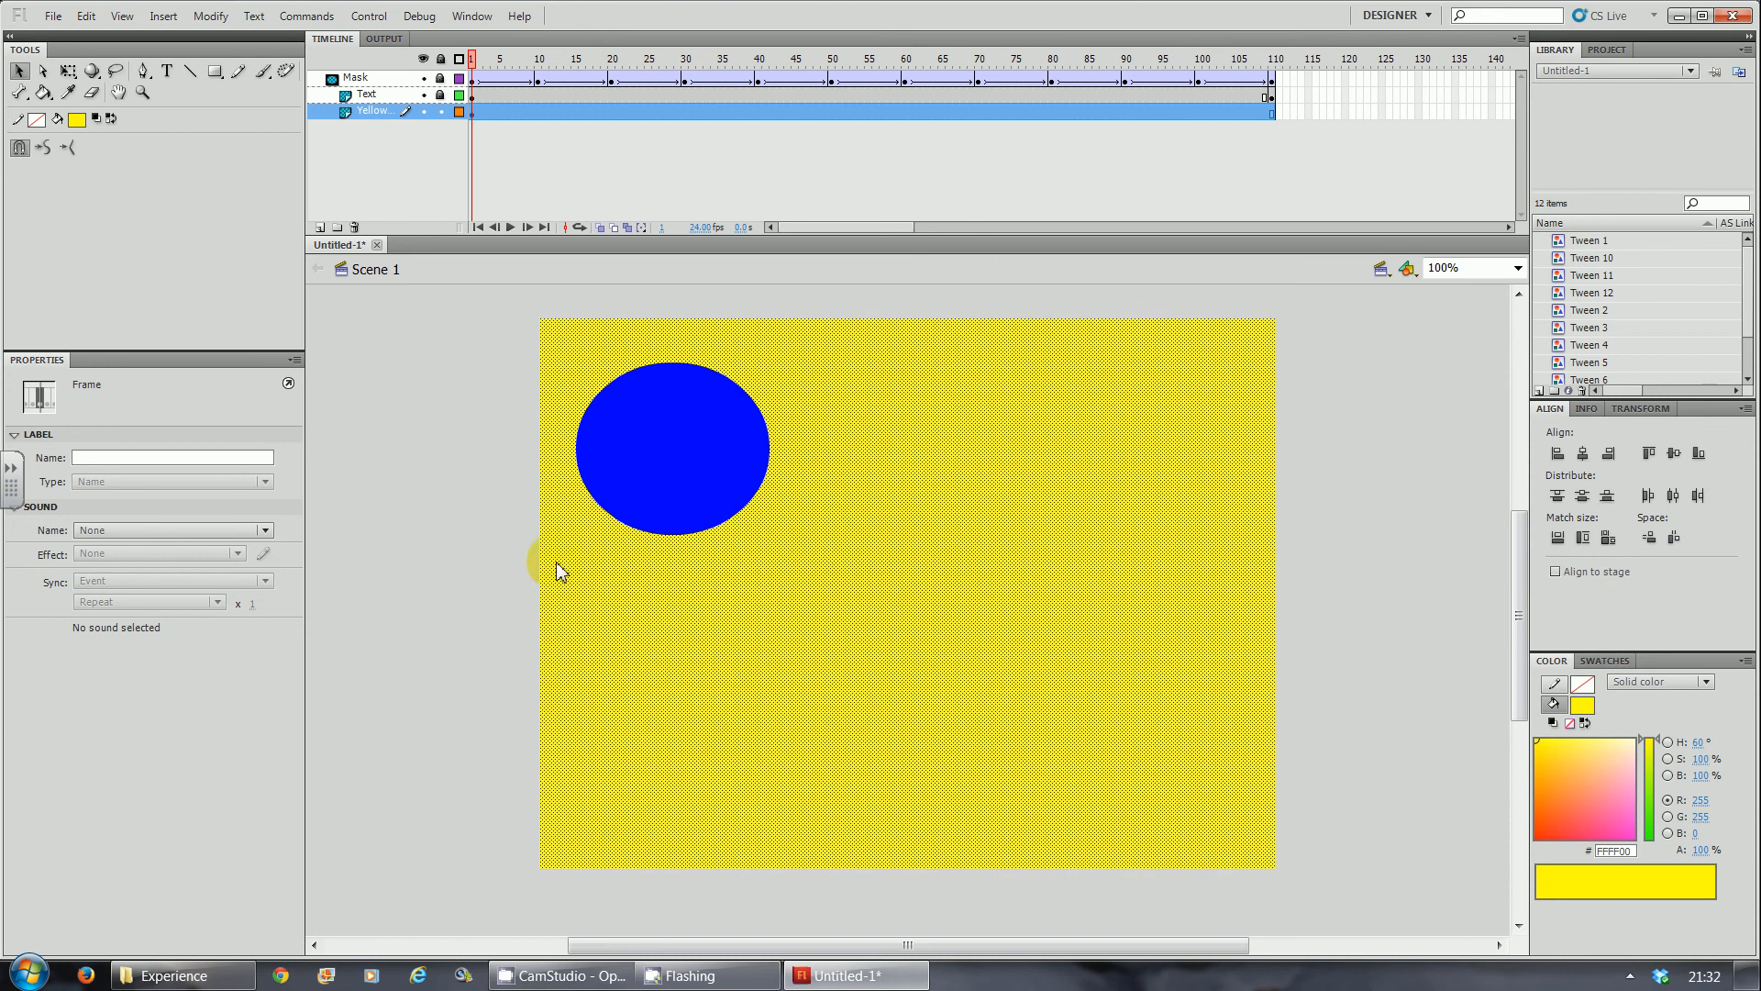
Test the movie once more to review the masked circle's motion and close the preview.
{"action": "left_click", "coordinate": [703, 396]}
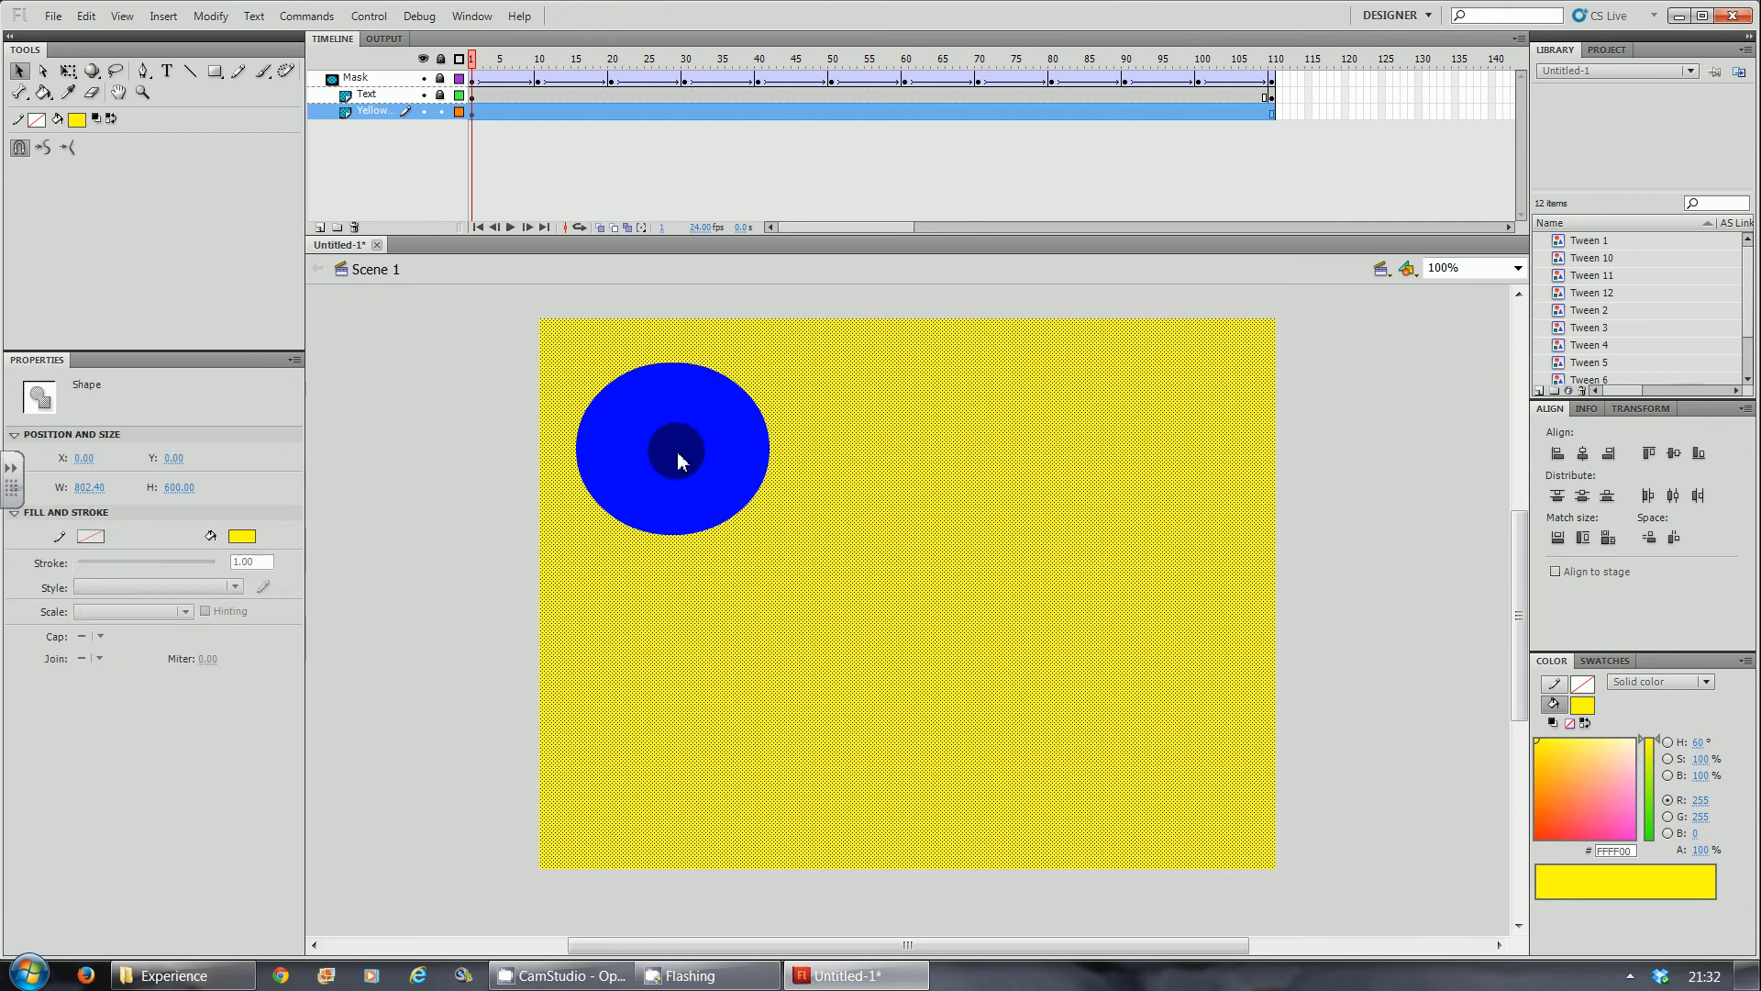
{"action": "key", "text": "ctrl+Return"}
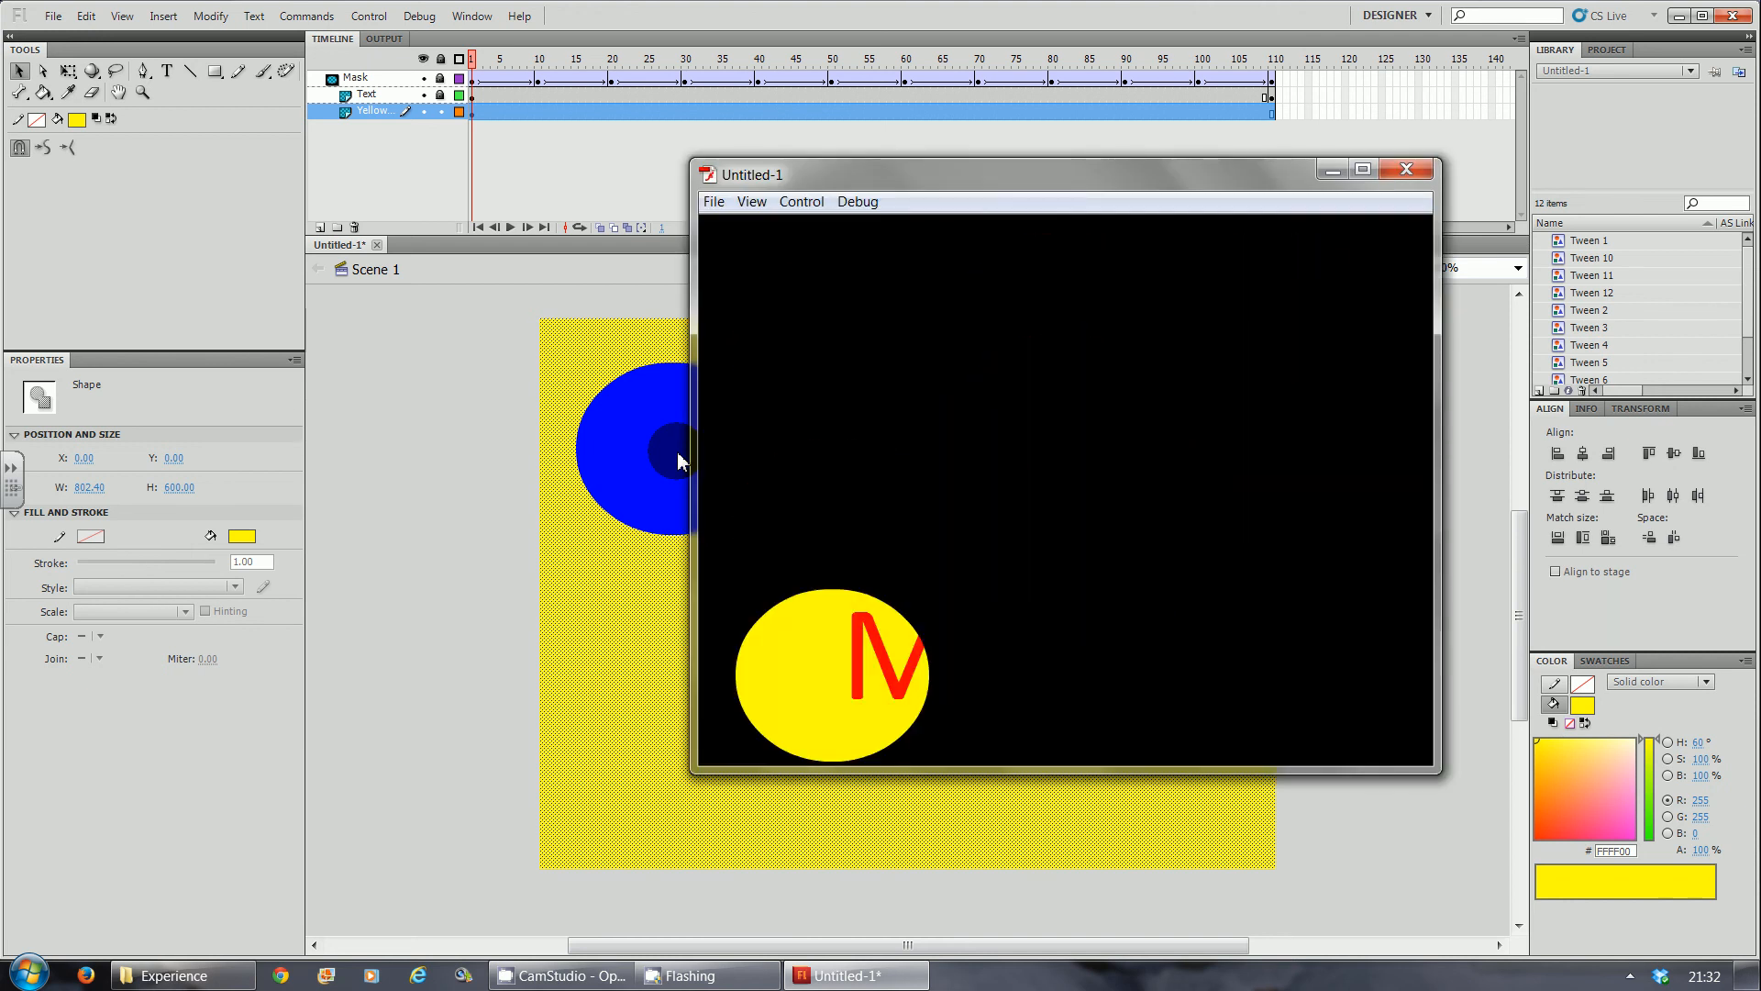
{"action": "left_click", "coordinate": [1406, 169]}
Unlock the Mask layer, enlarge its circle at frame 110 to about 1601 by 896 px with Free Transform, and test the movie.
{"action": "left_click", "coordinate": [1198, 81]}
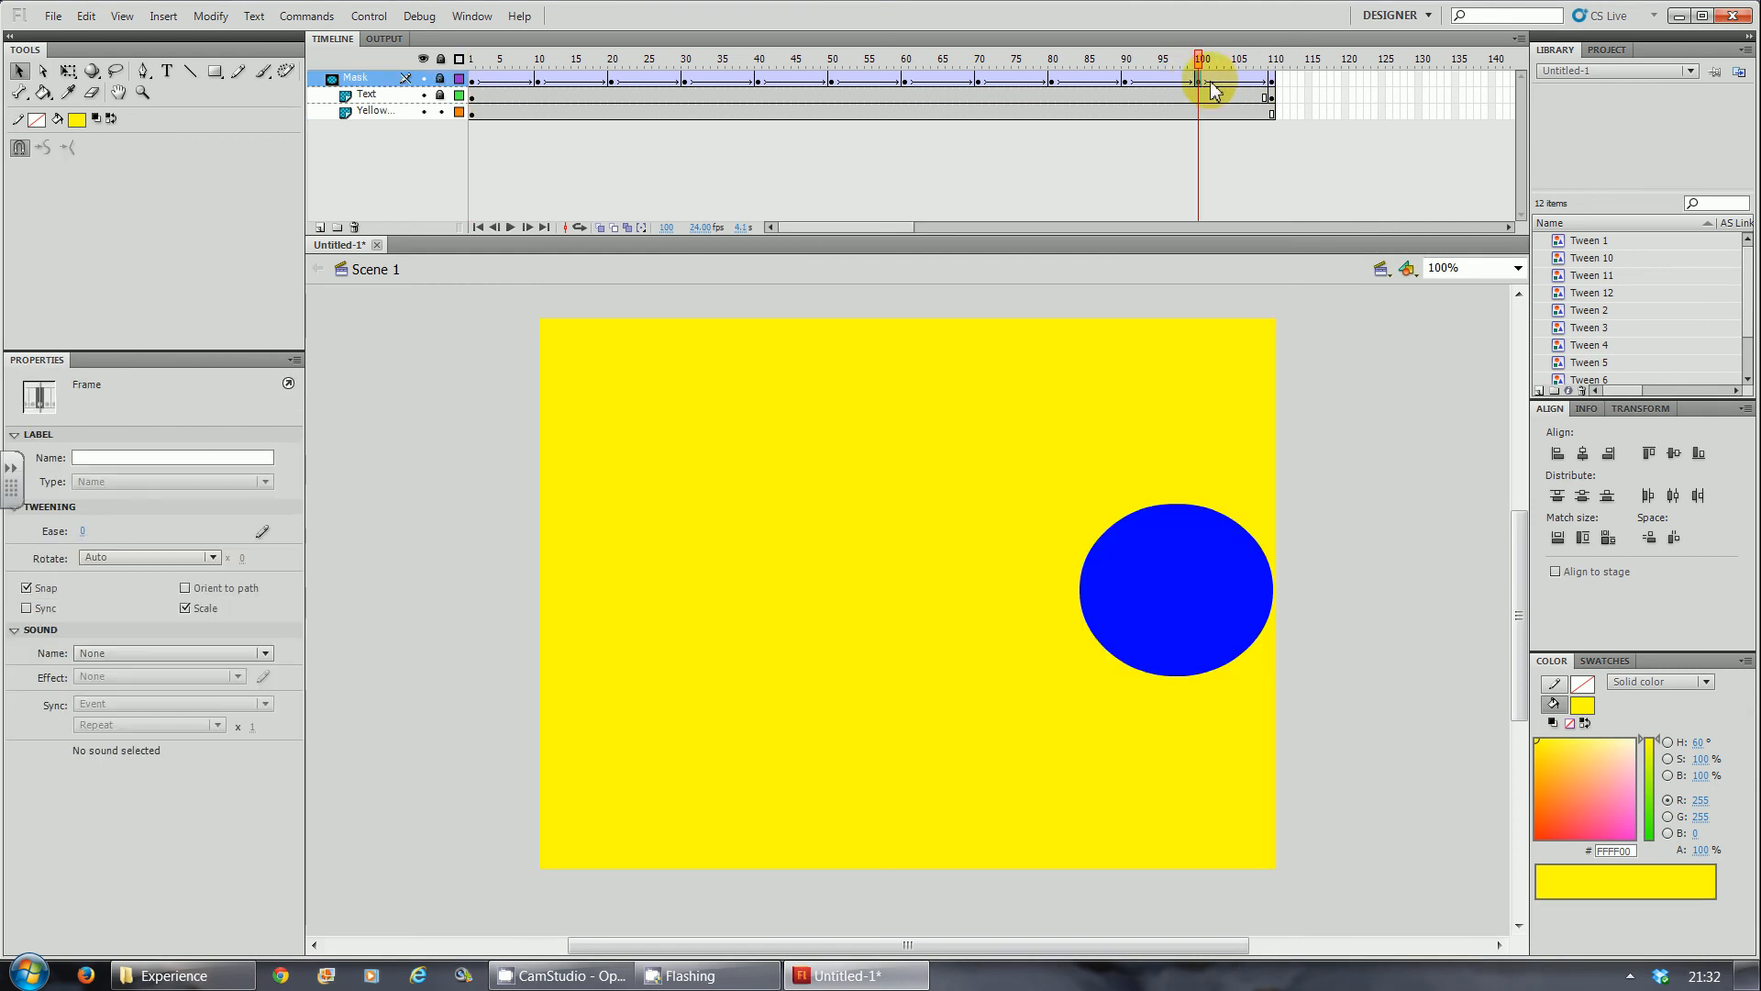
{"action": "left_click", "coordinate": [1274, 81]}
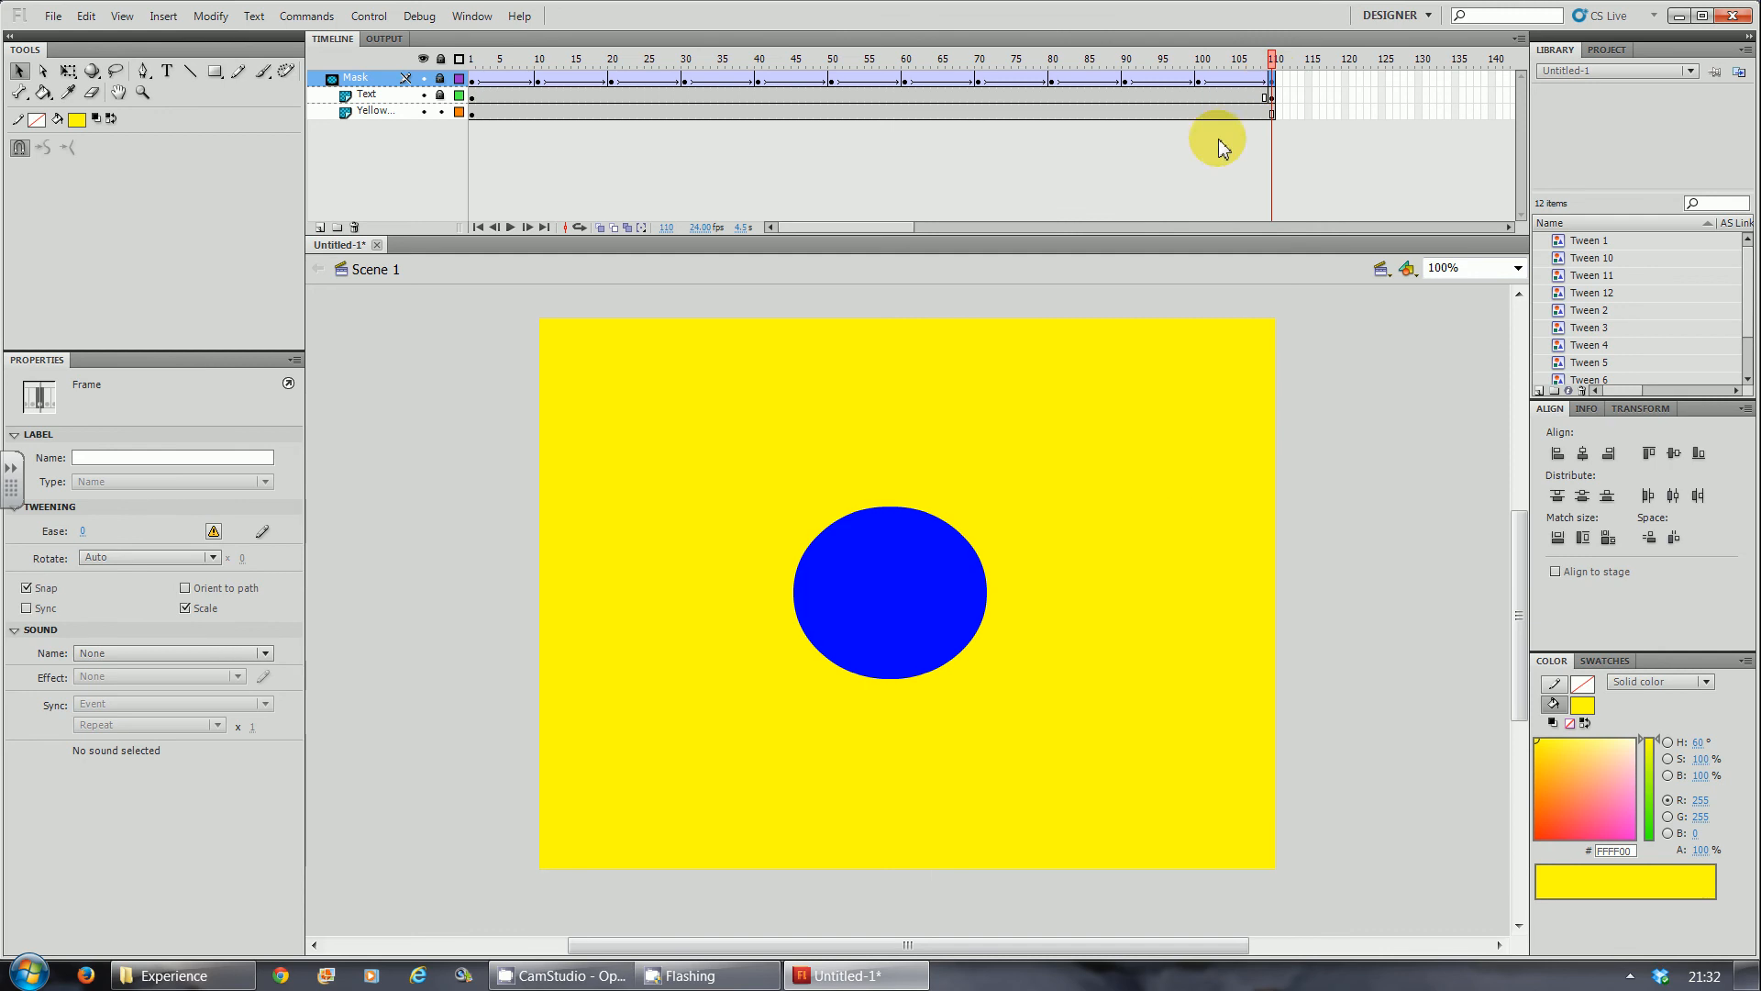
{"action": "left_click", "coordinate": [837, 590]}
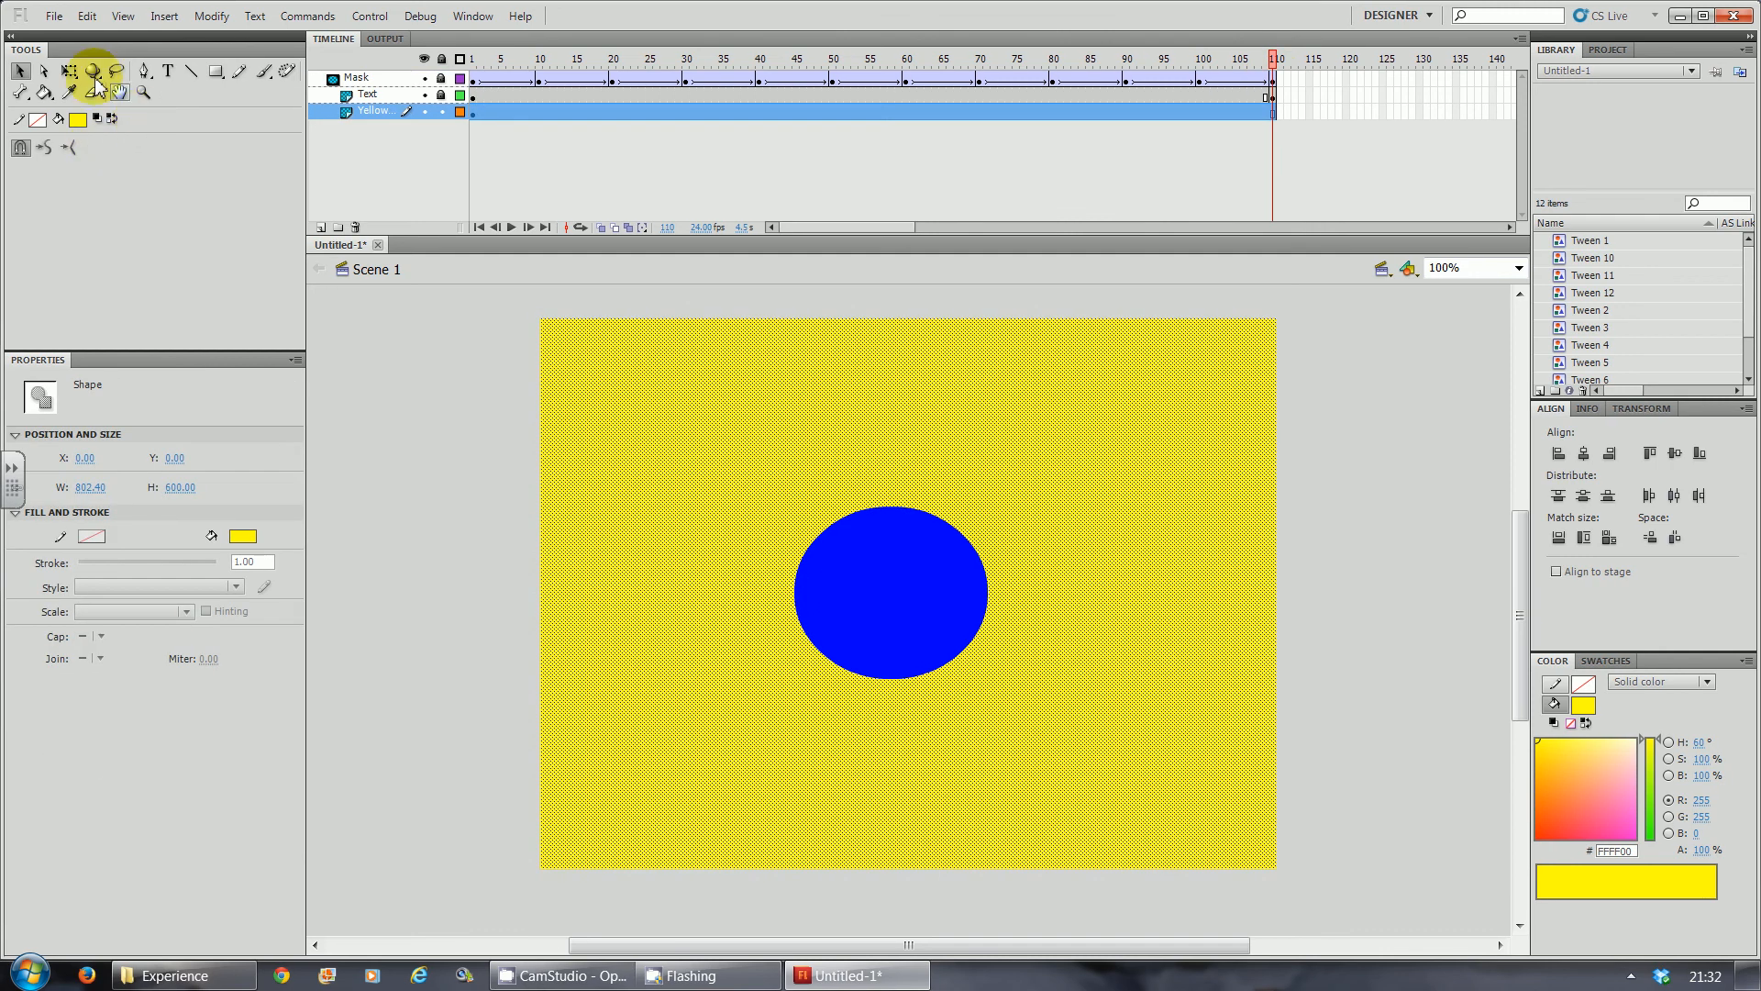
{"action": "left_click", "coordinate": [75, 70]}
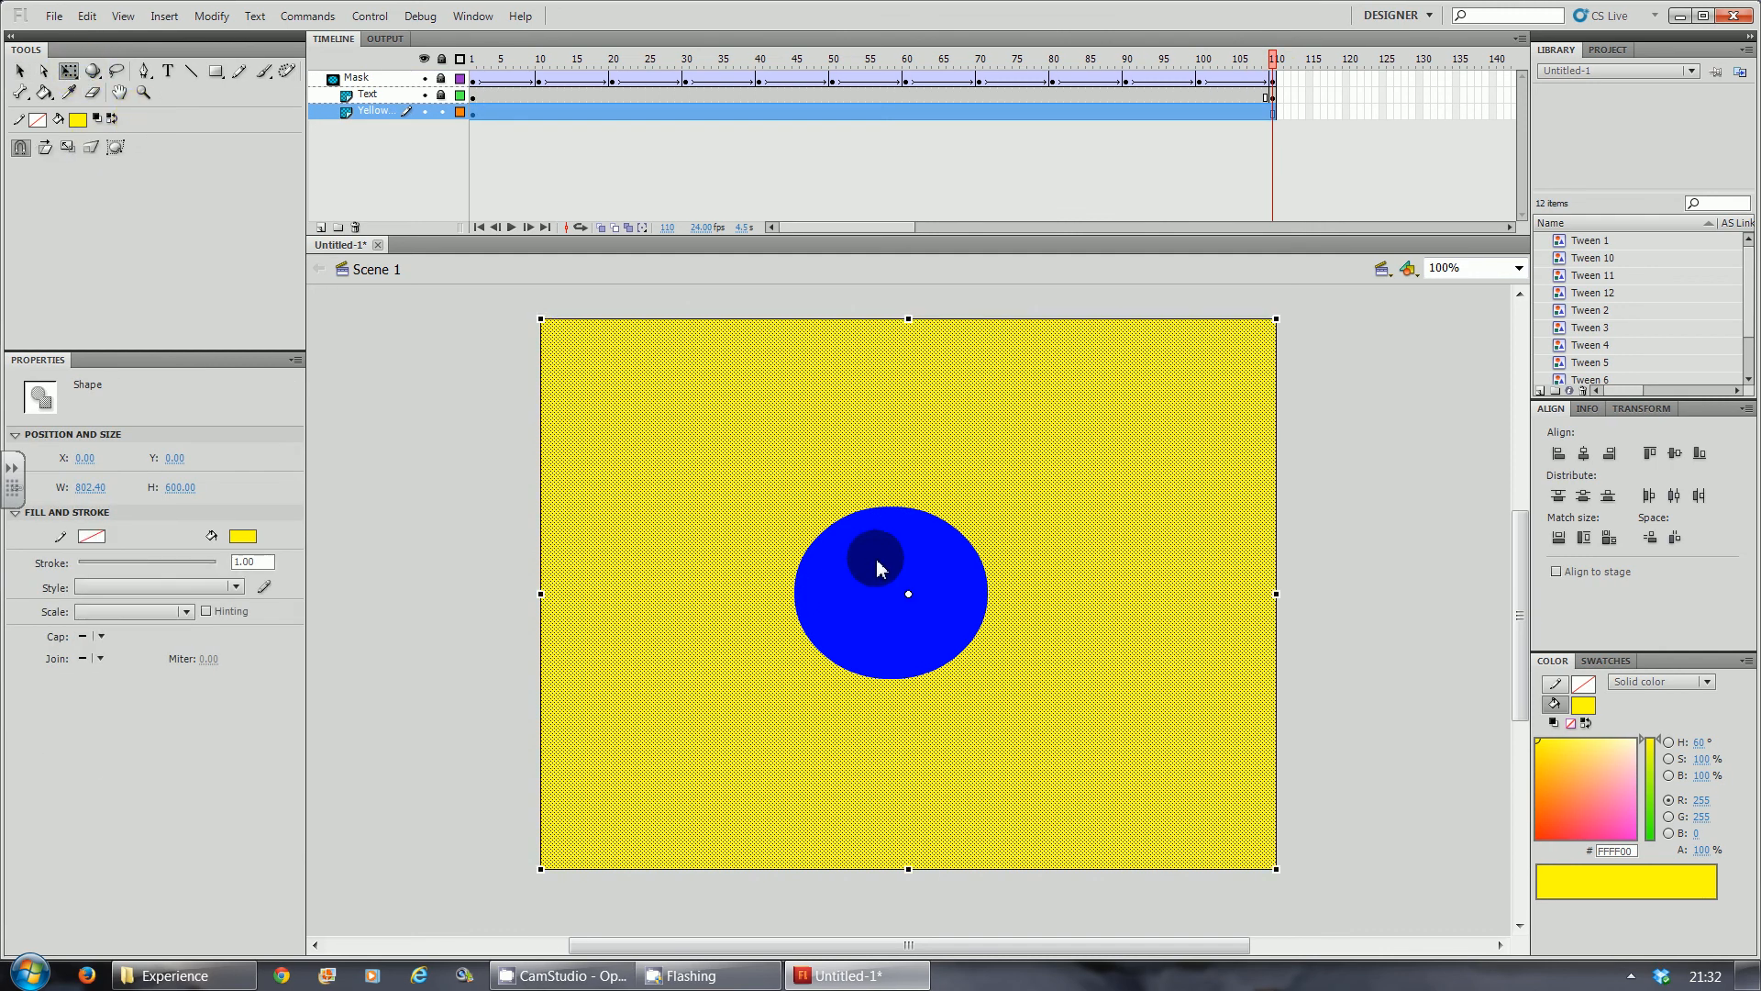
{"action": "left_click", "coordinate": [443, 96]}
{"action": "left_click", "coordinate": [845, 613]}
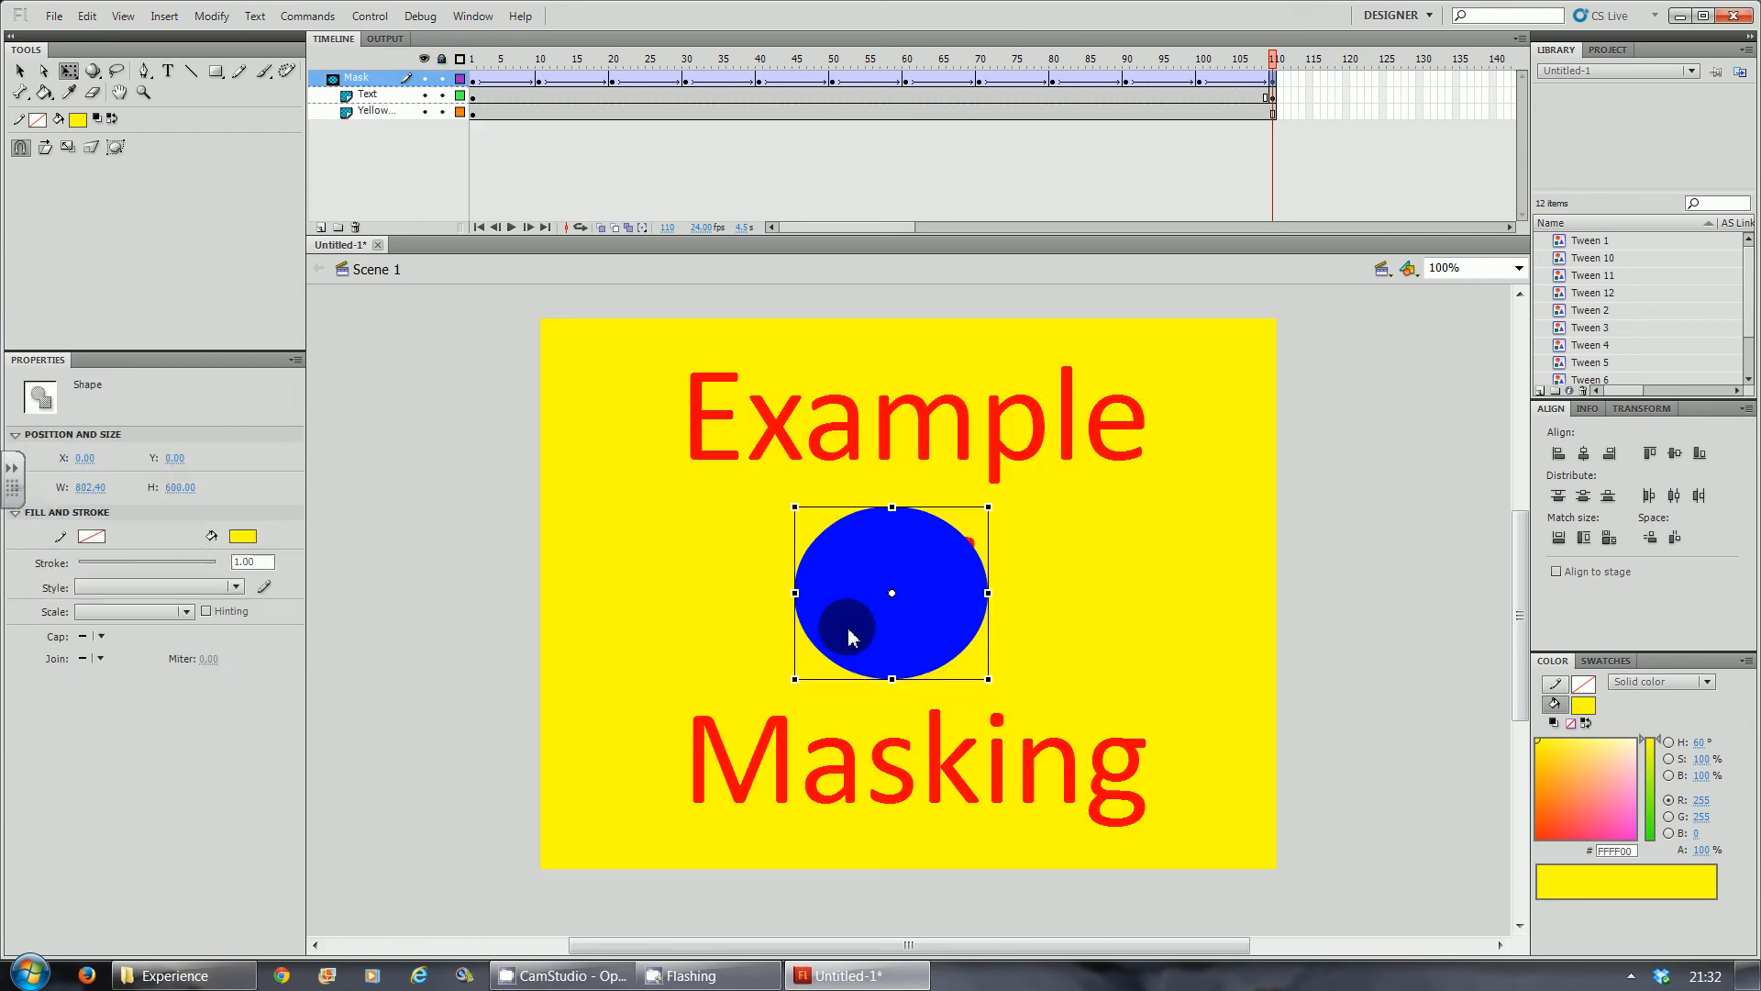
{"action": "left_click_drag", "start_coordinate": [991, 509], "coordinate": [1634, 189]}
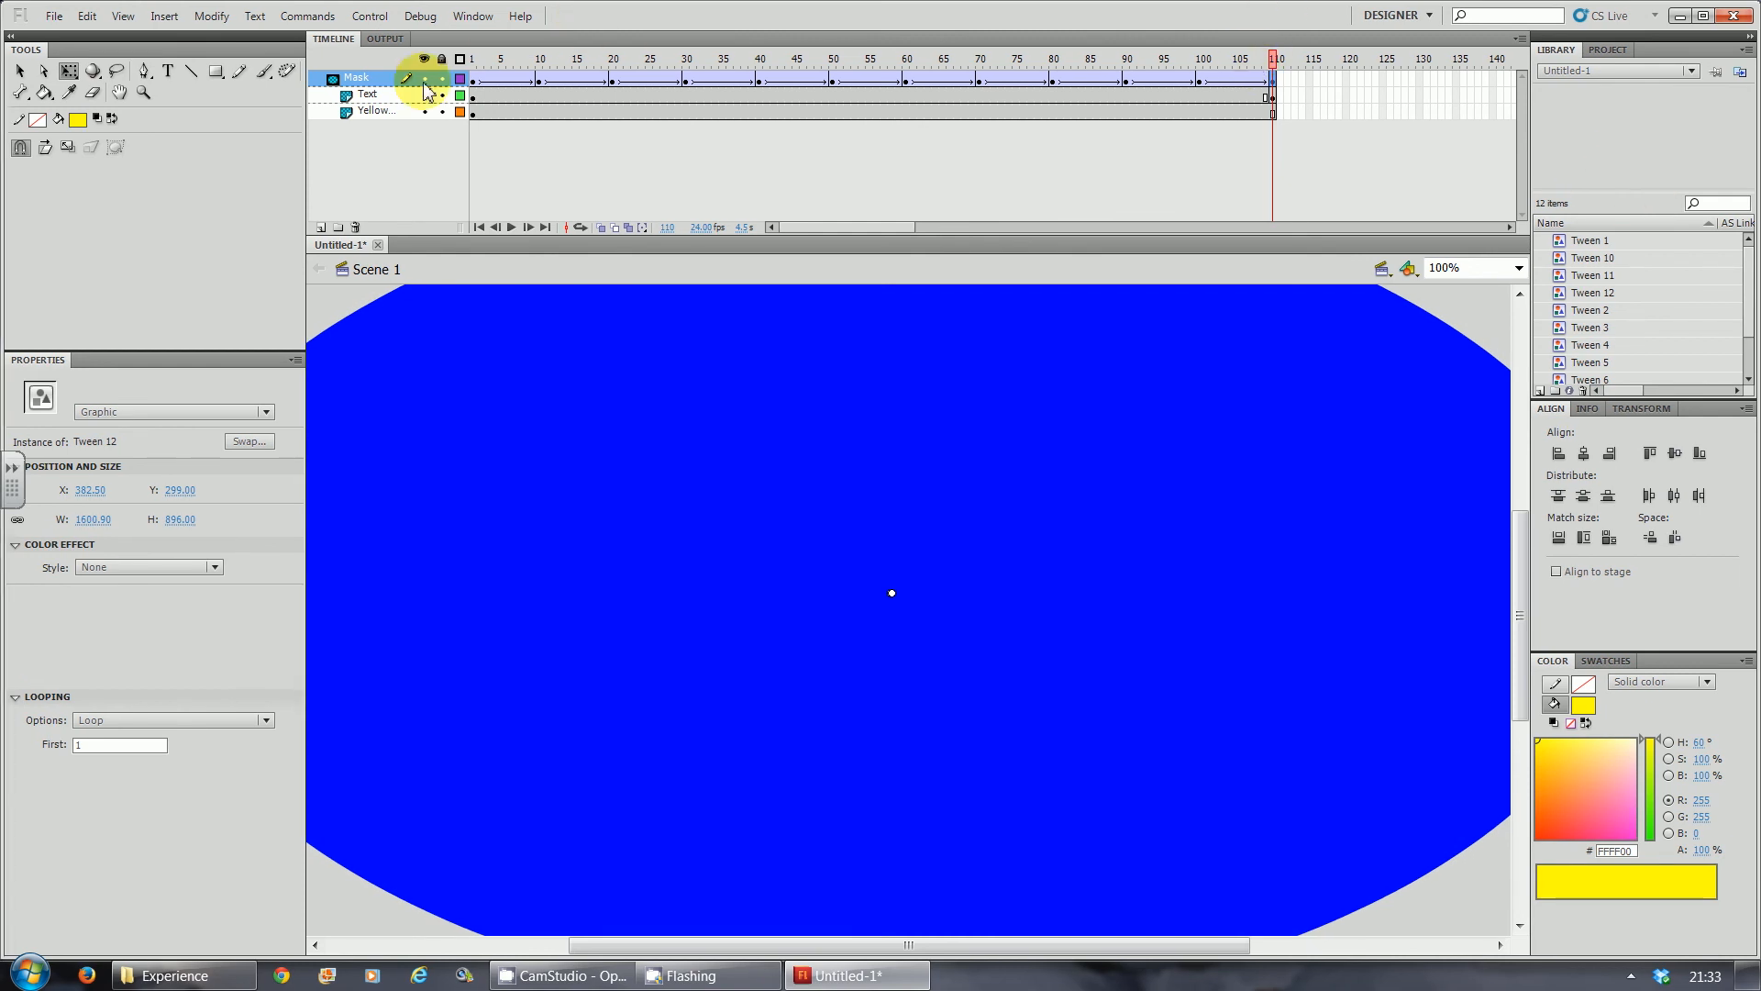
{"action": "key", "text": "ctrl+Return"}
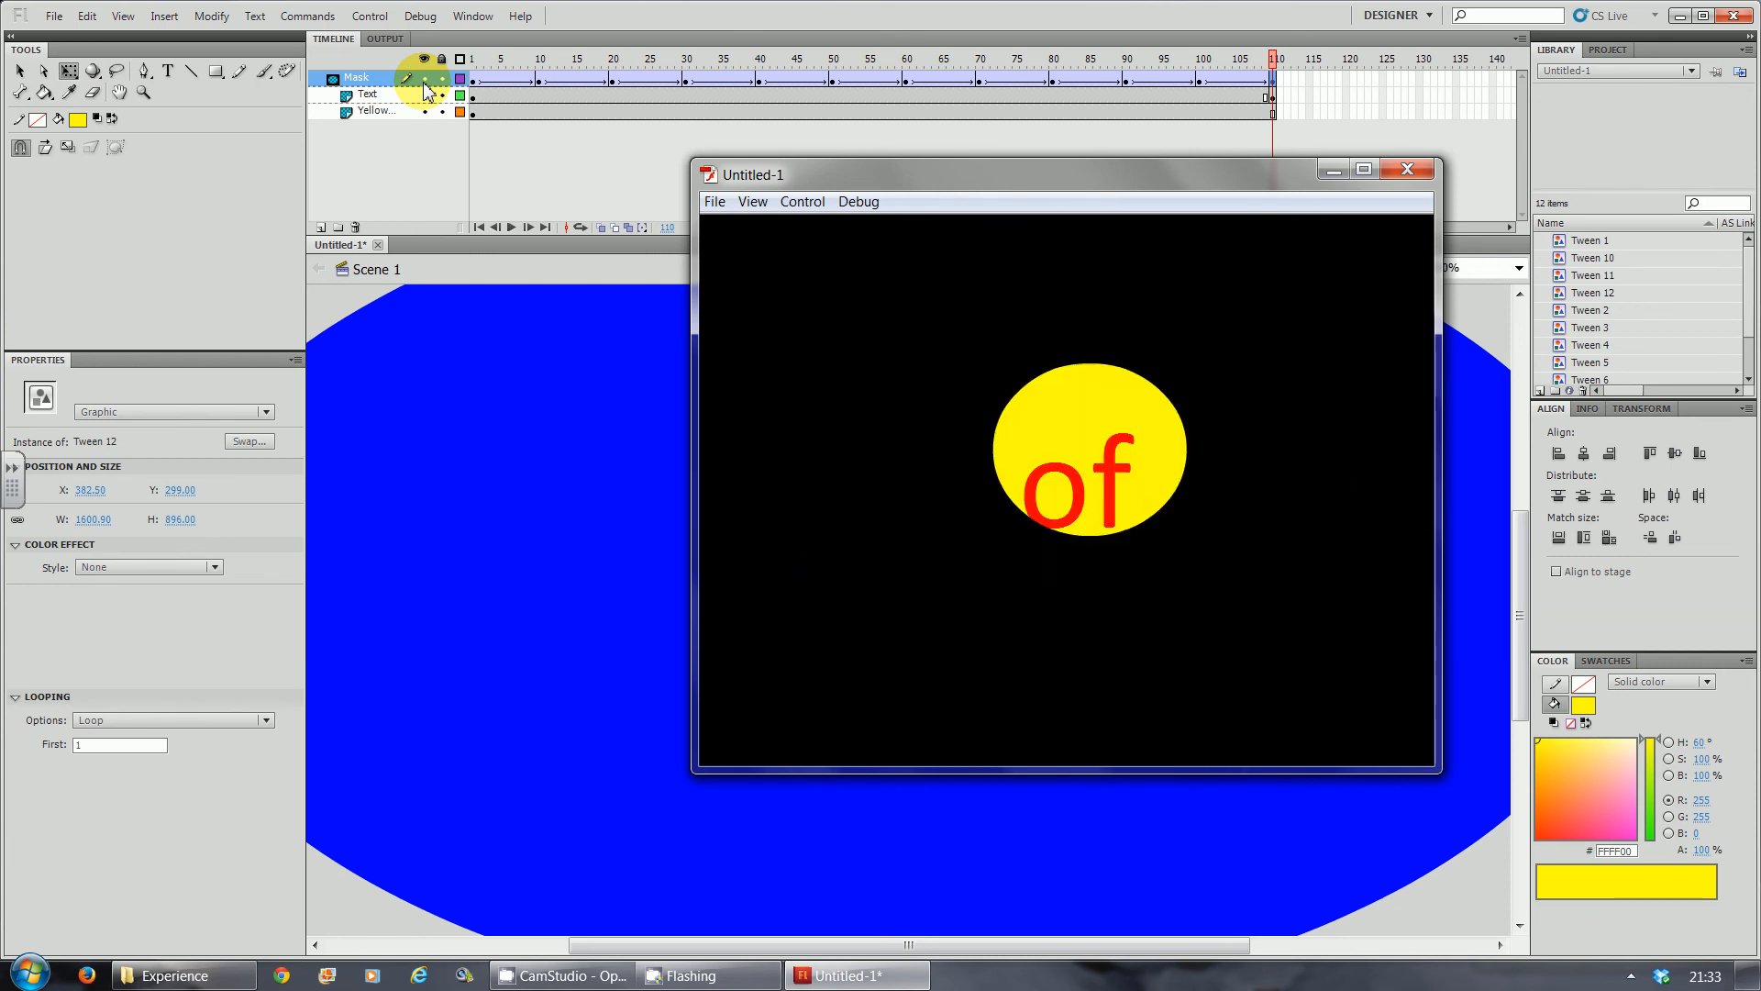
Close the movie preview and extend the Mask, Text and Yellow Background layers to frame 125.
{"action": "left_click", "coordinate": [1407, 169]}
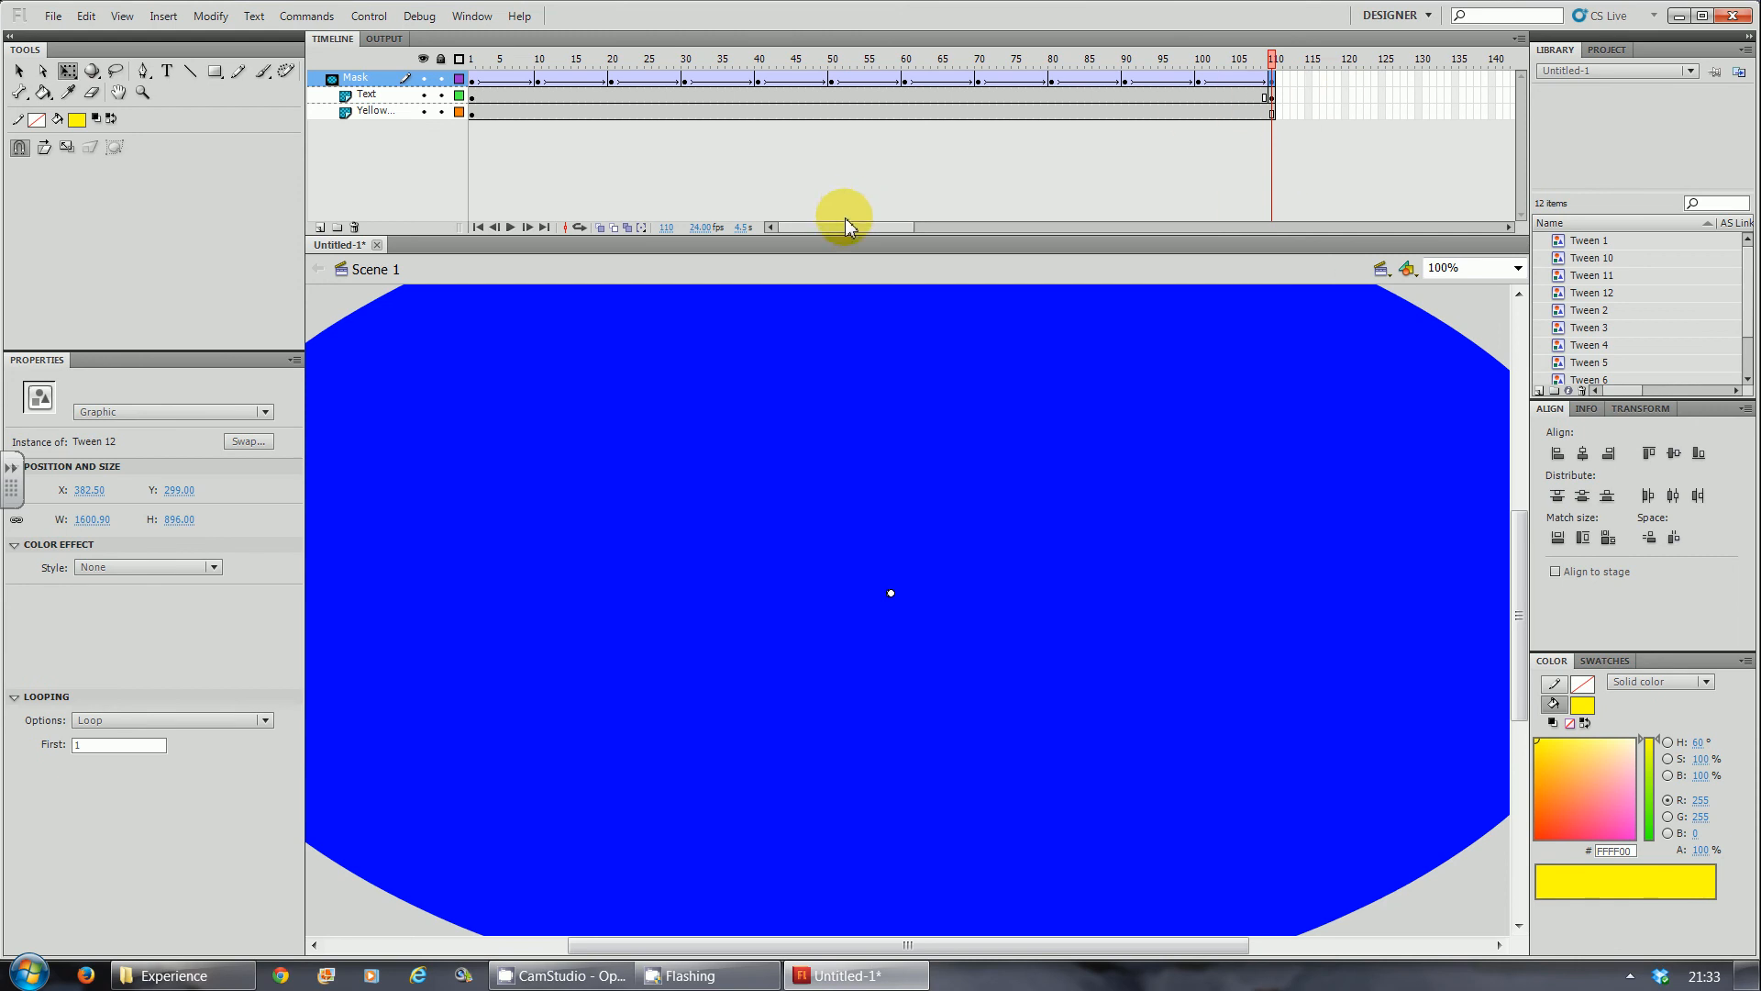
{"action": "left_click_drag", "start_coordinate": [849, 233], "coordinate": [885, 236]}
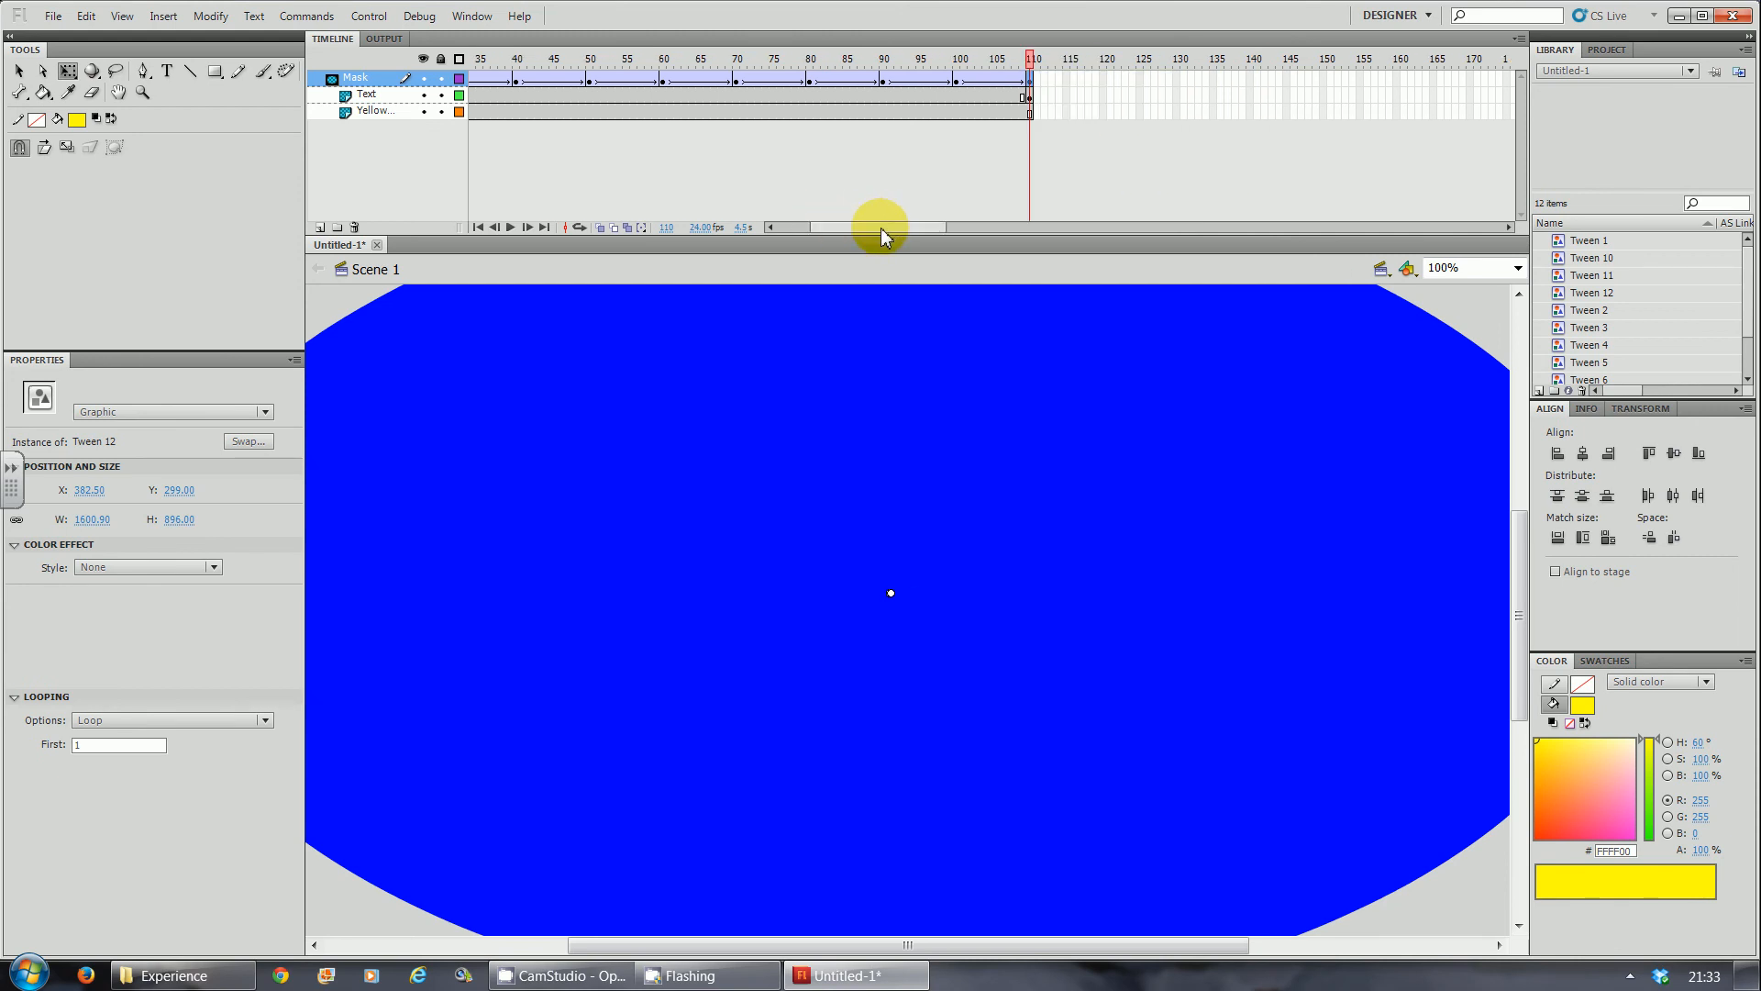
{"action": "left_click", "coordinate": [1143, 80]}
{"action": "key", "text": "F5"}
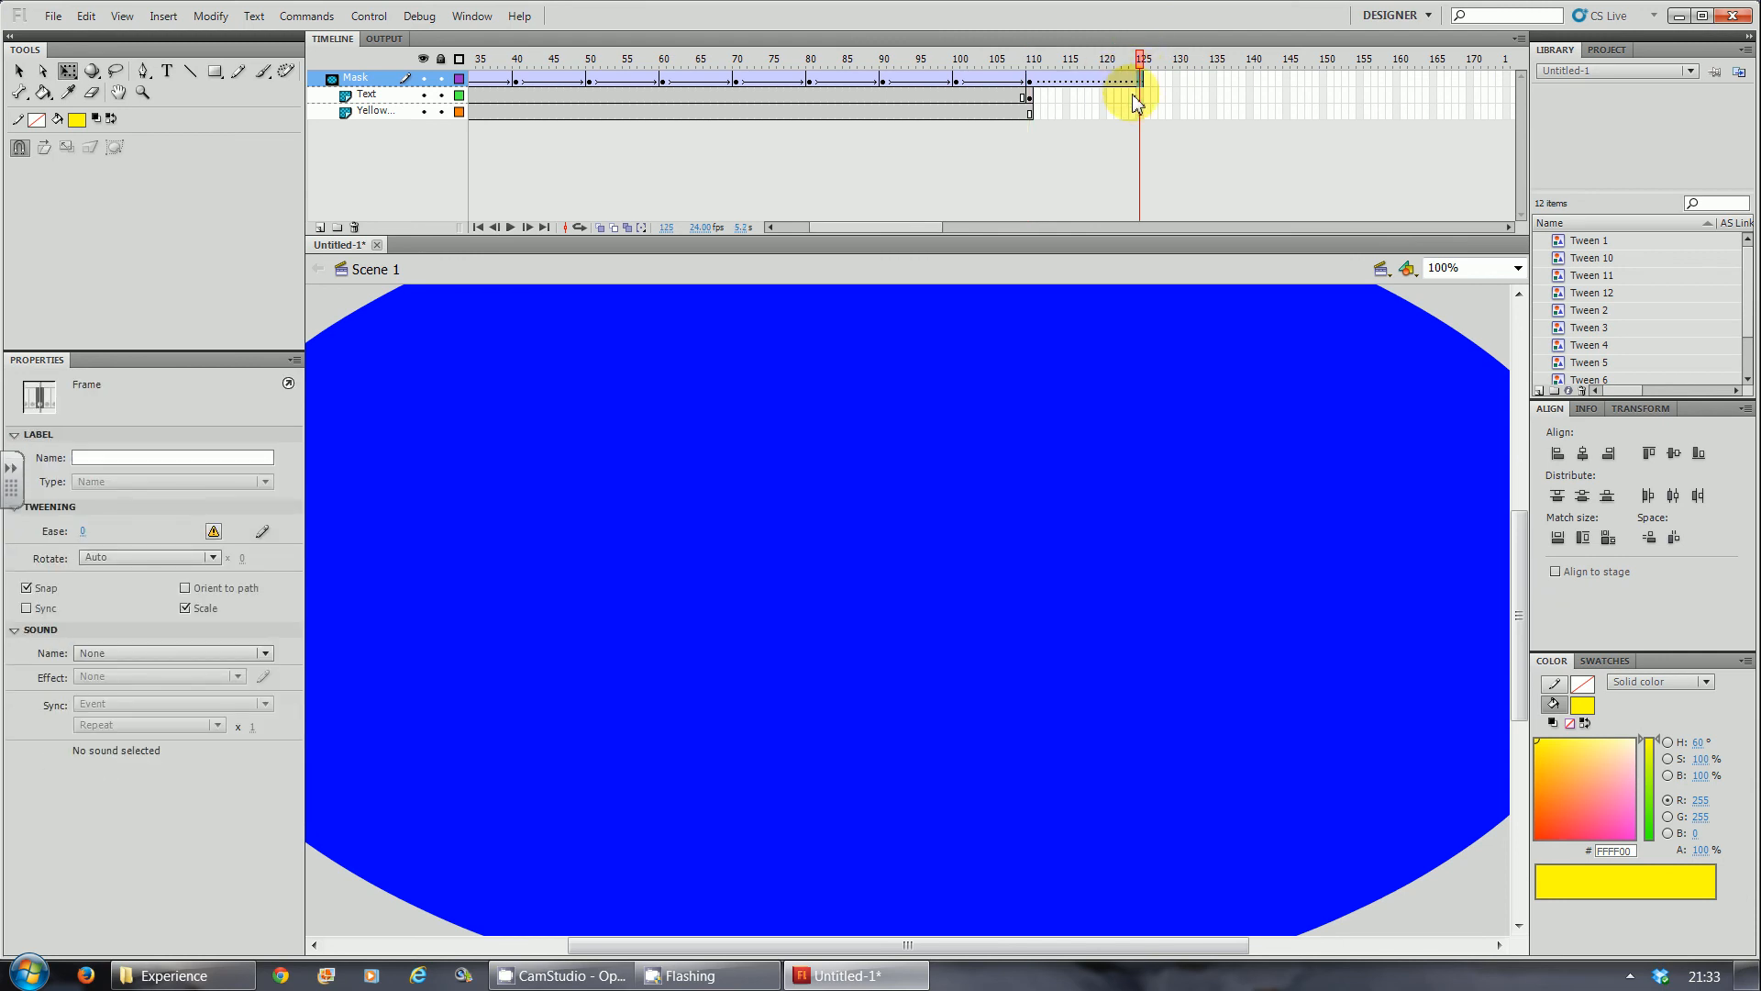
{"action": "left_click", "coordinate": [1139, 95]}
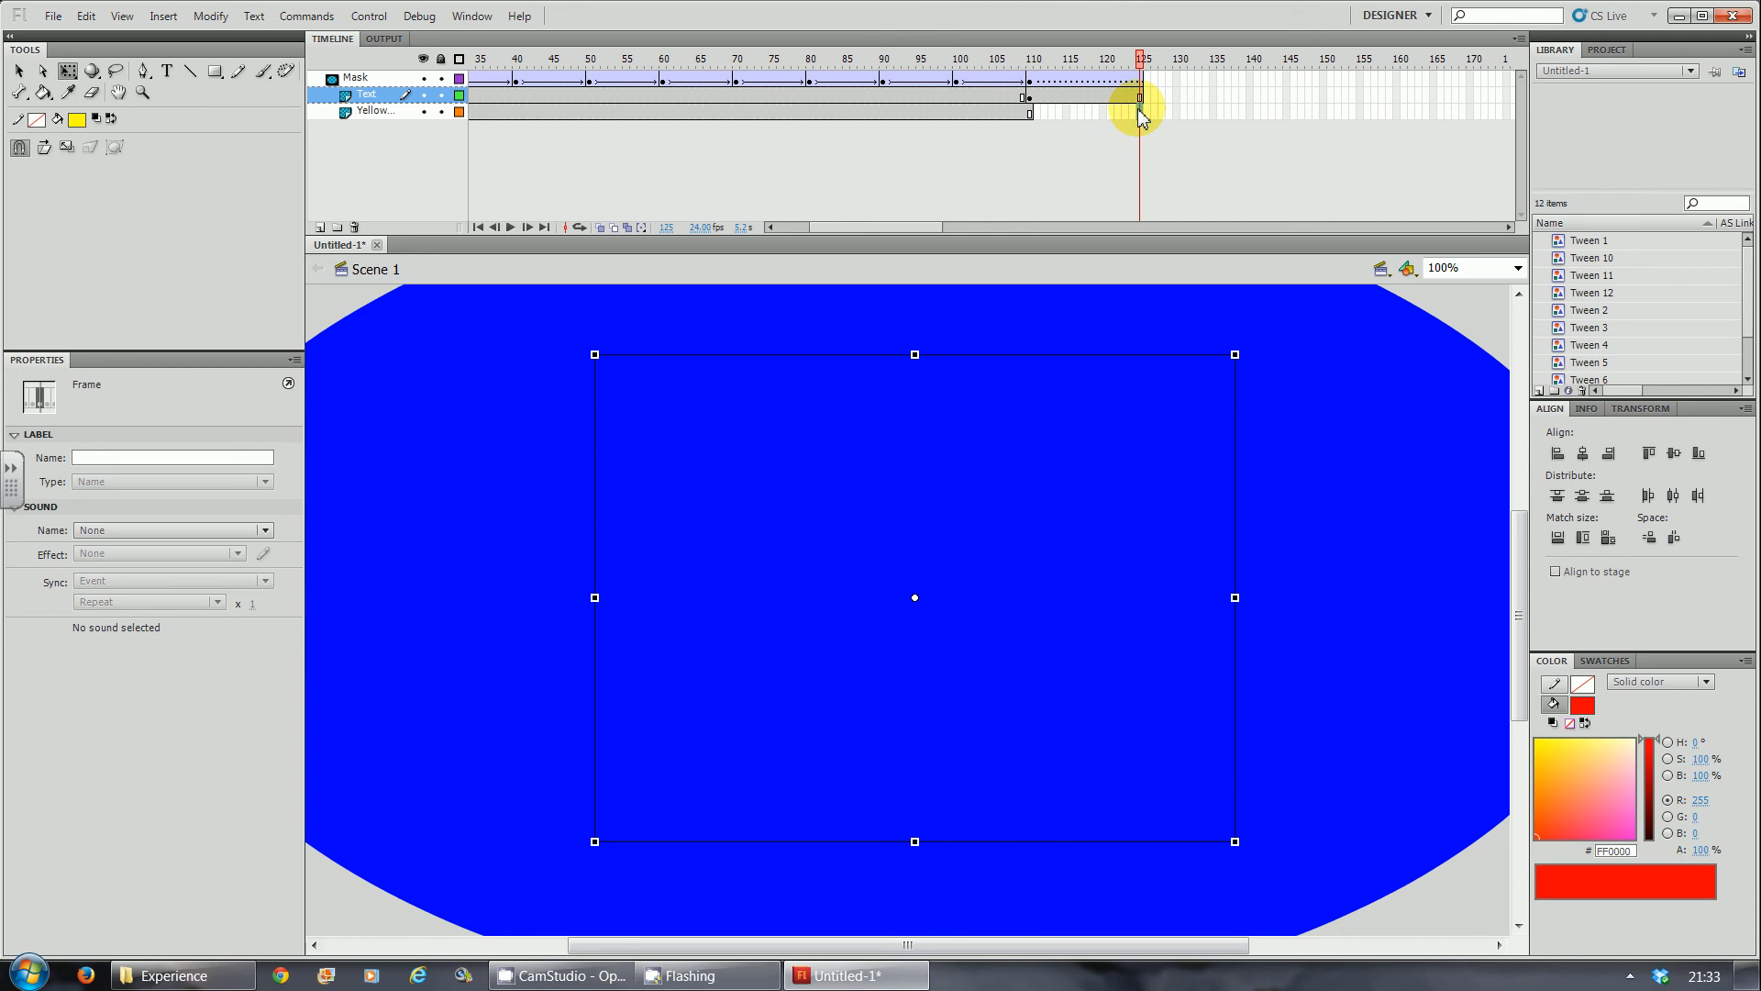
{"action": "left_click", "coordinate": [1140, 112]}
Remove the tween after frame 110 on the Mask layer, test the movie, and close the preview.
{"action": "right_click", "coordinate": [1100, 82]}
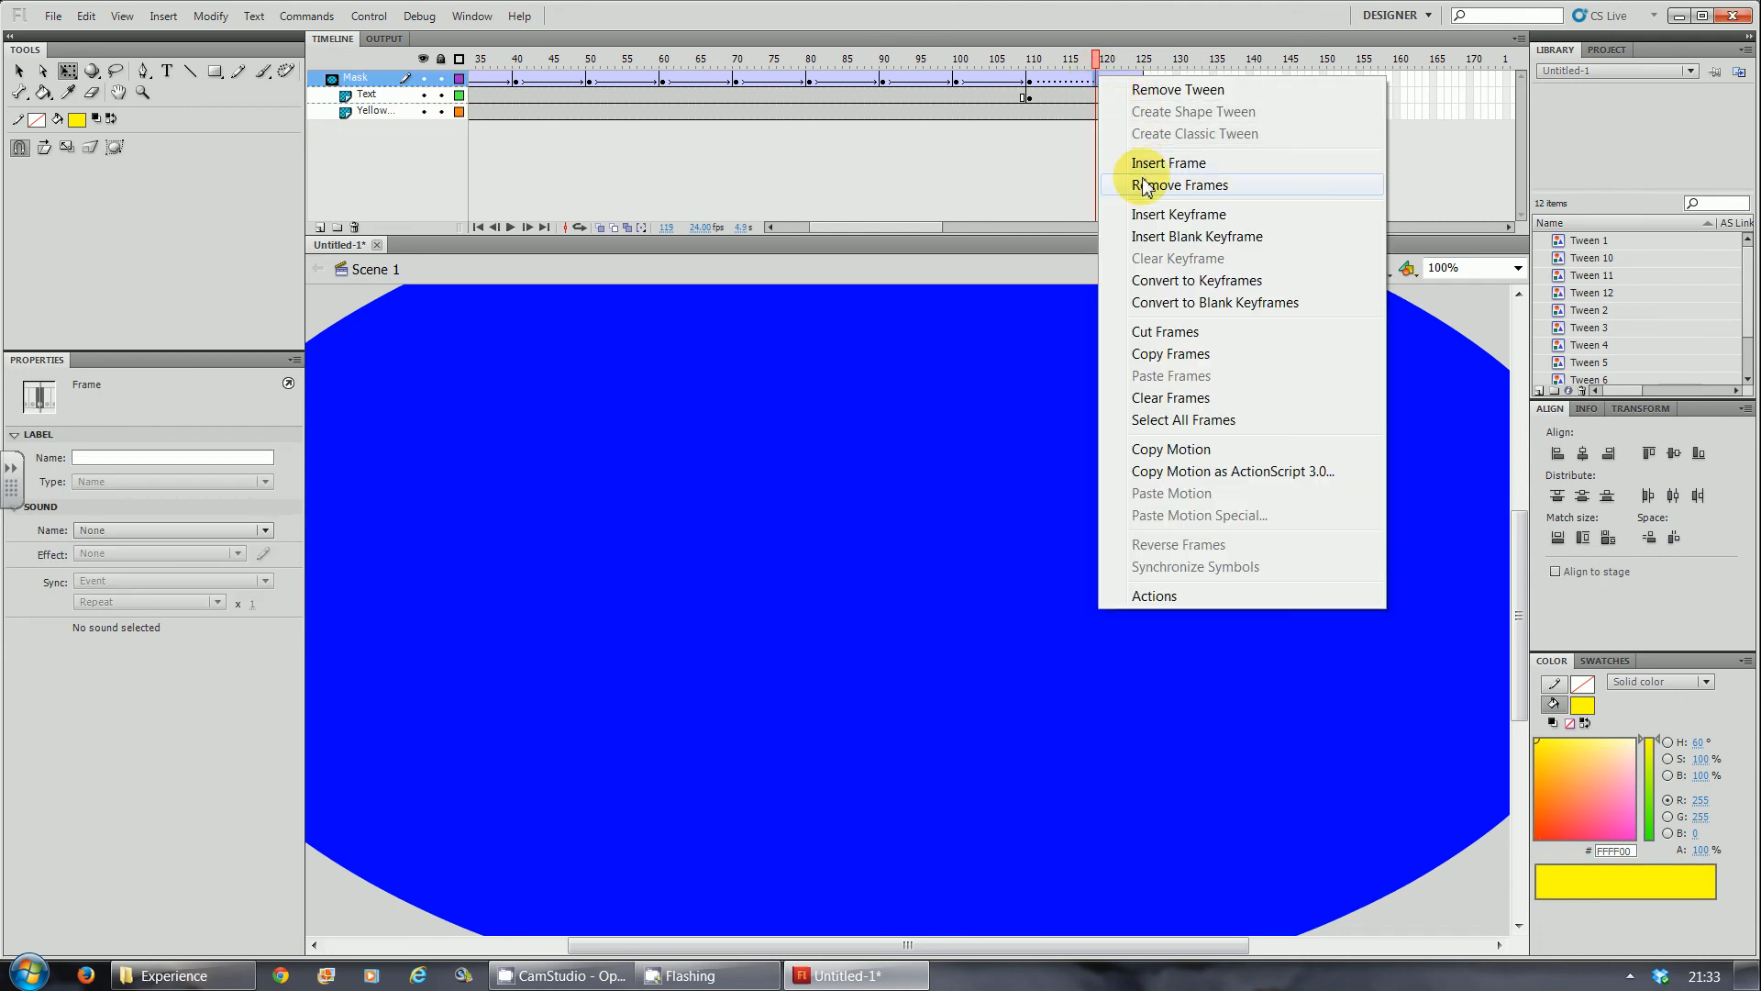
{"action": "left_click", "coordinate": [1162, 92]}
{"action": "key", "text": "ctrl+Return"}
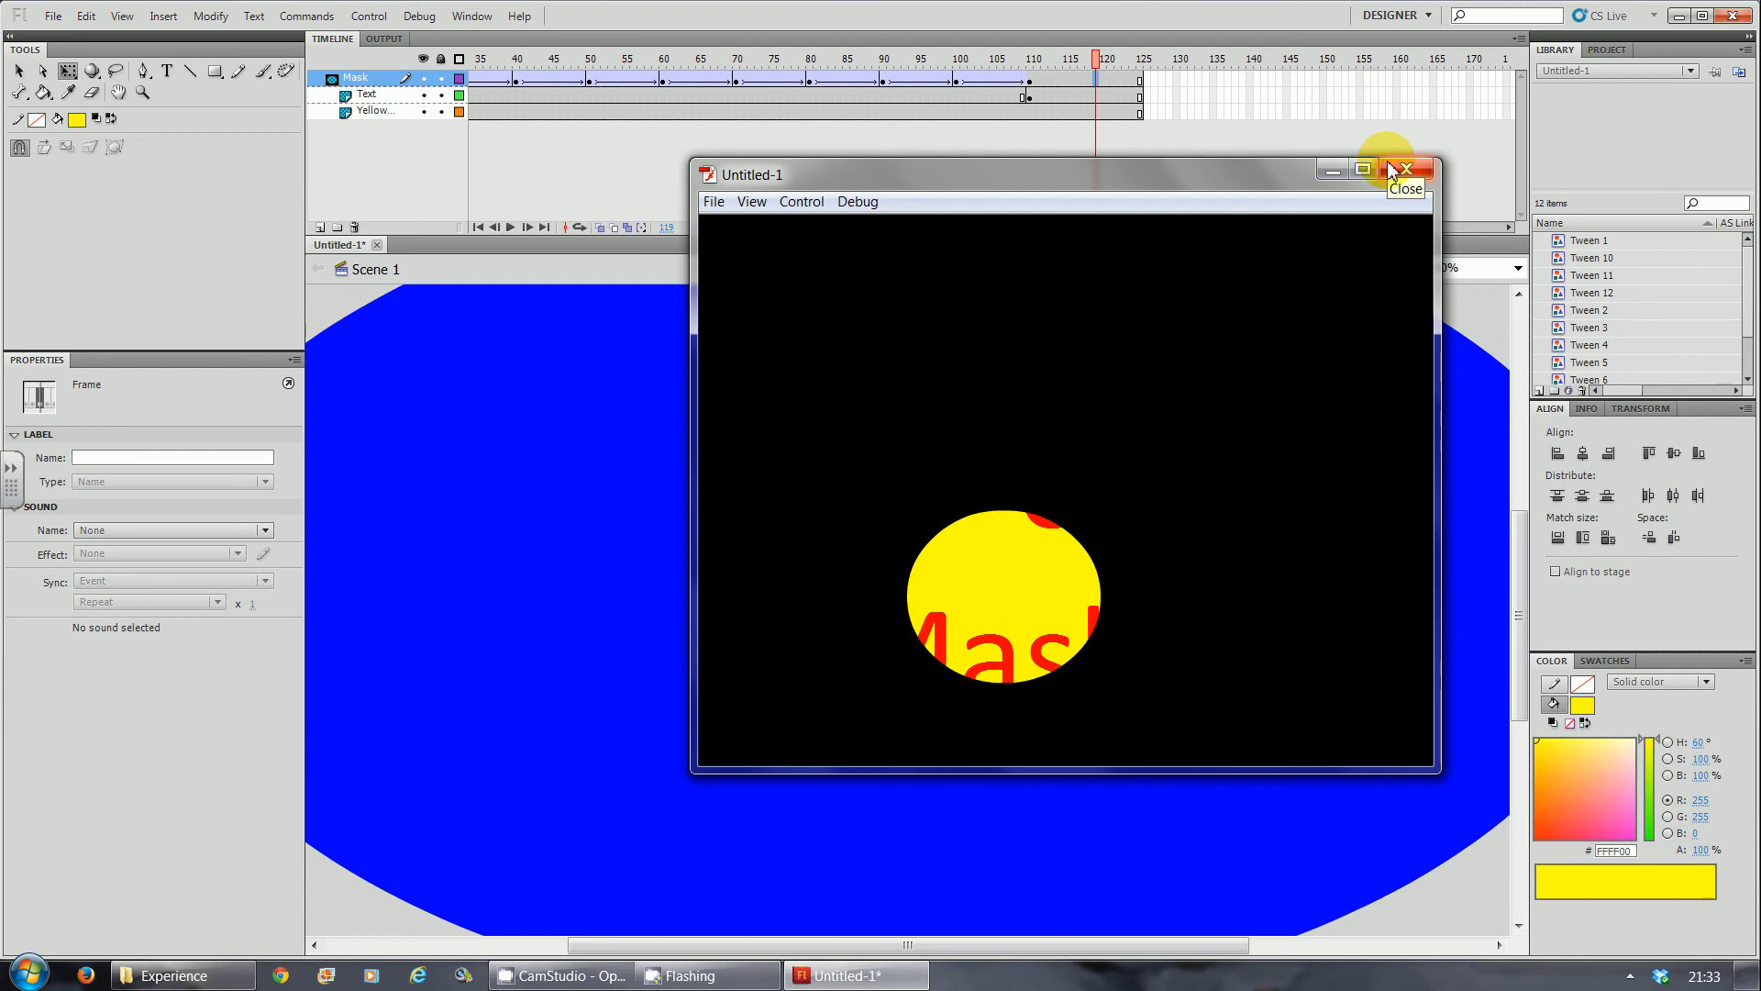
{"action": "left_click", "coordinate": [1404, 169]}
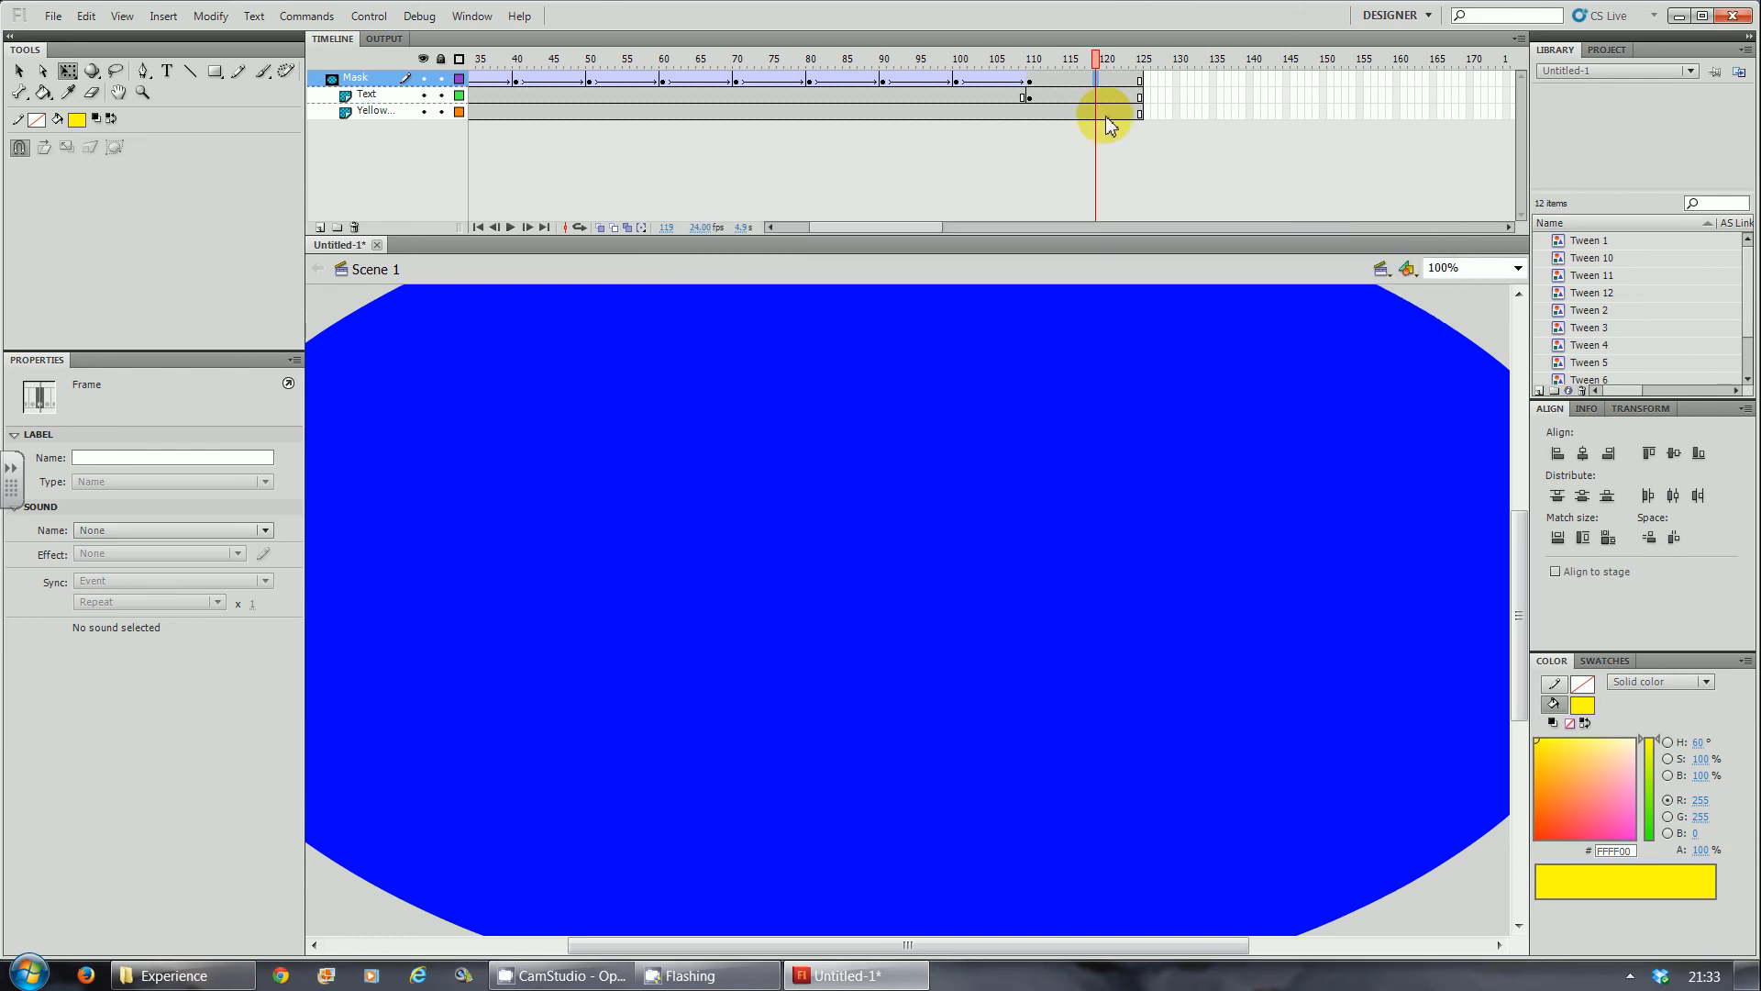
Insert a keyframe at frame 110 of the Yellow Background layer, and hide and lock the Mask and Text layers.
{"action": "left_click", "coordinate": [1028, 112]}
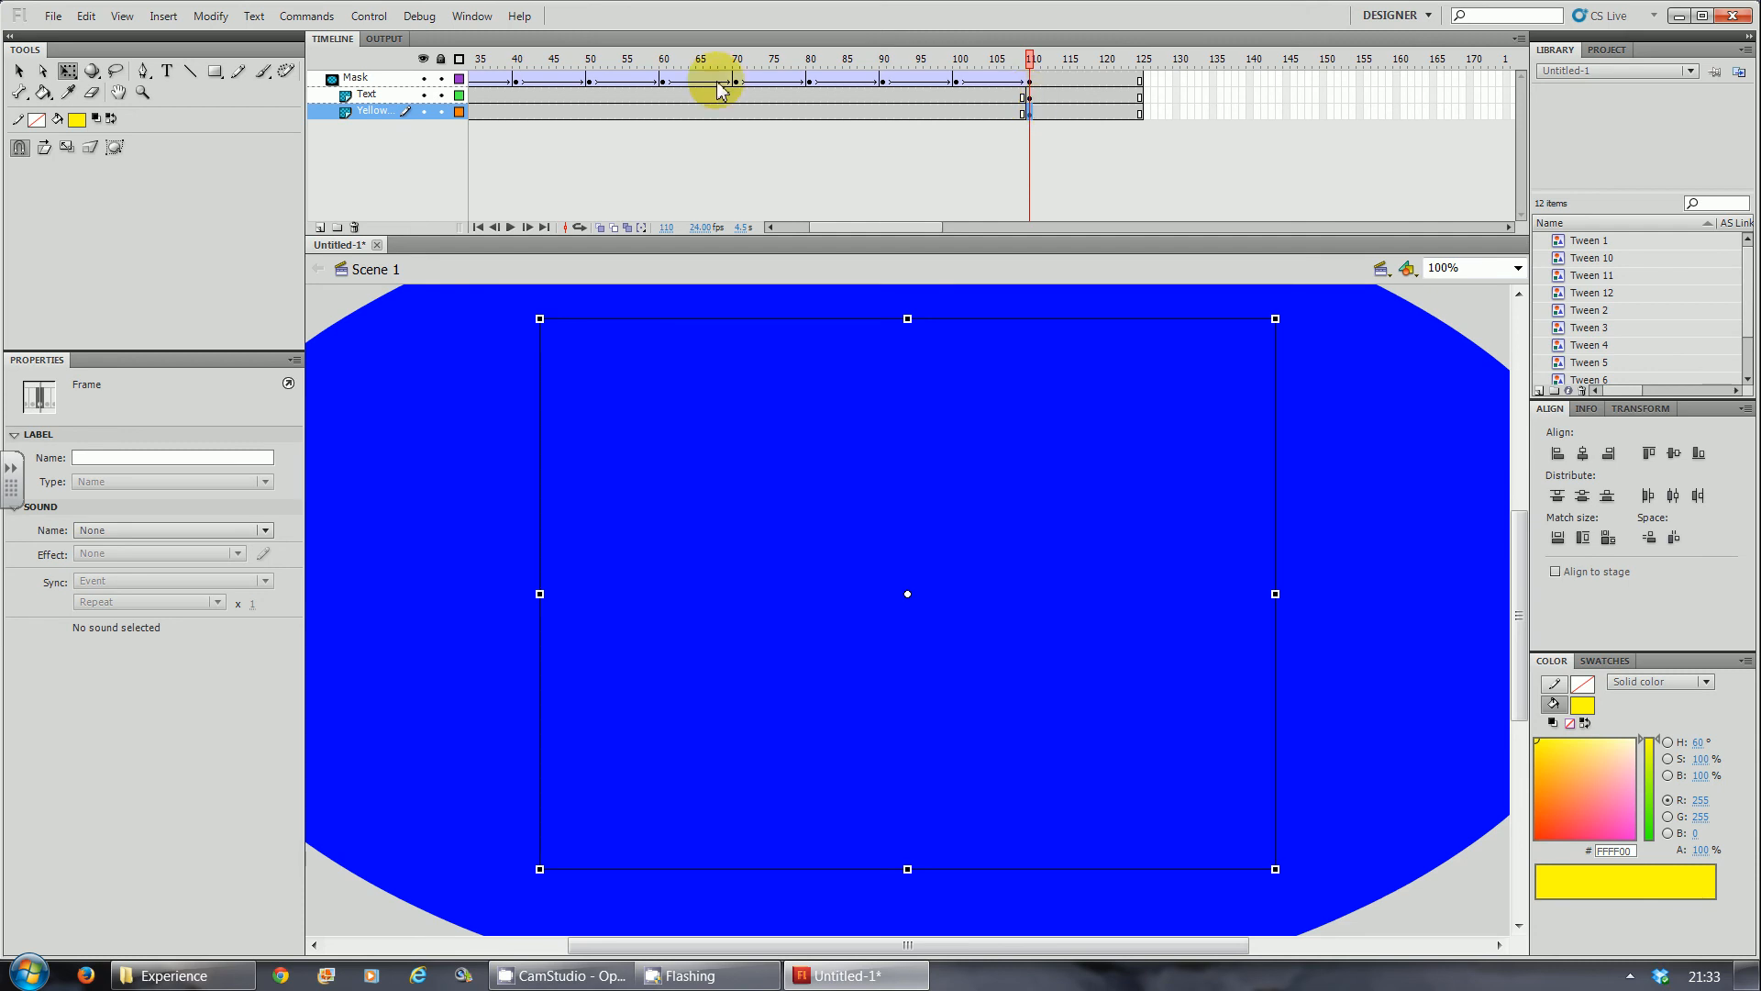
{"action": "left_click", "coordinate": [424, 79]}
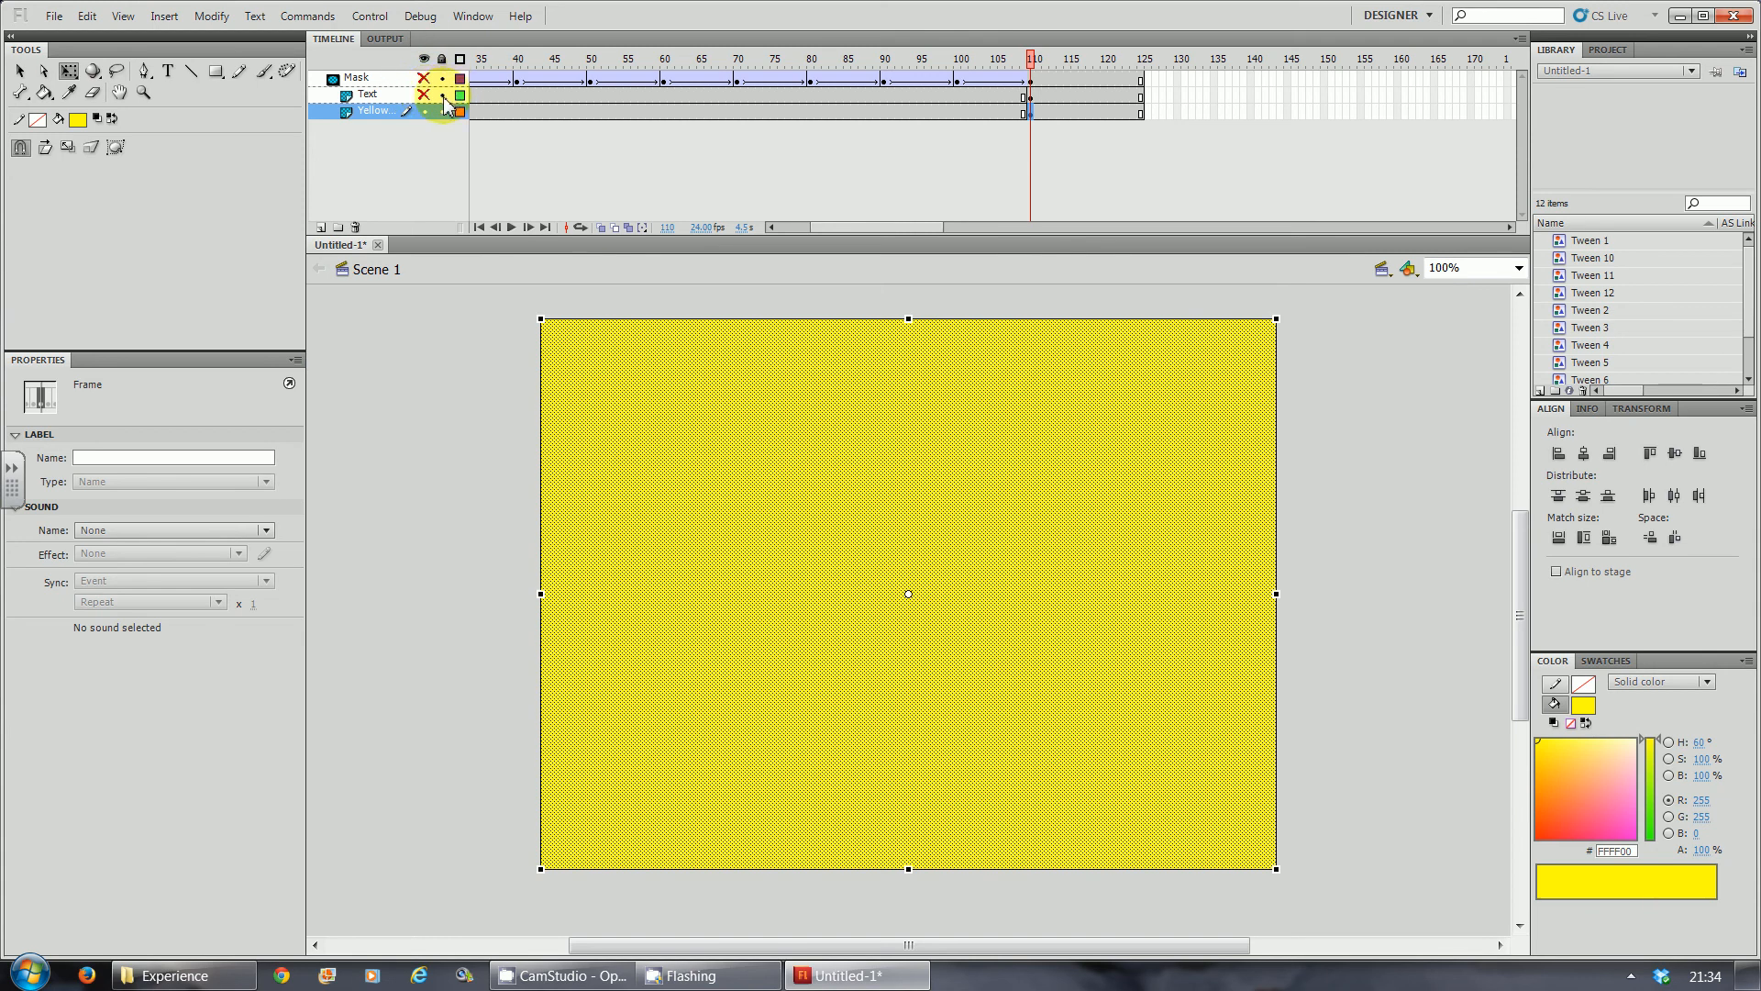
{"action": "left_click_drag", "start_coordinate": [443, 96], "coordinate": [440, 80]}
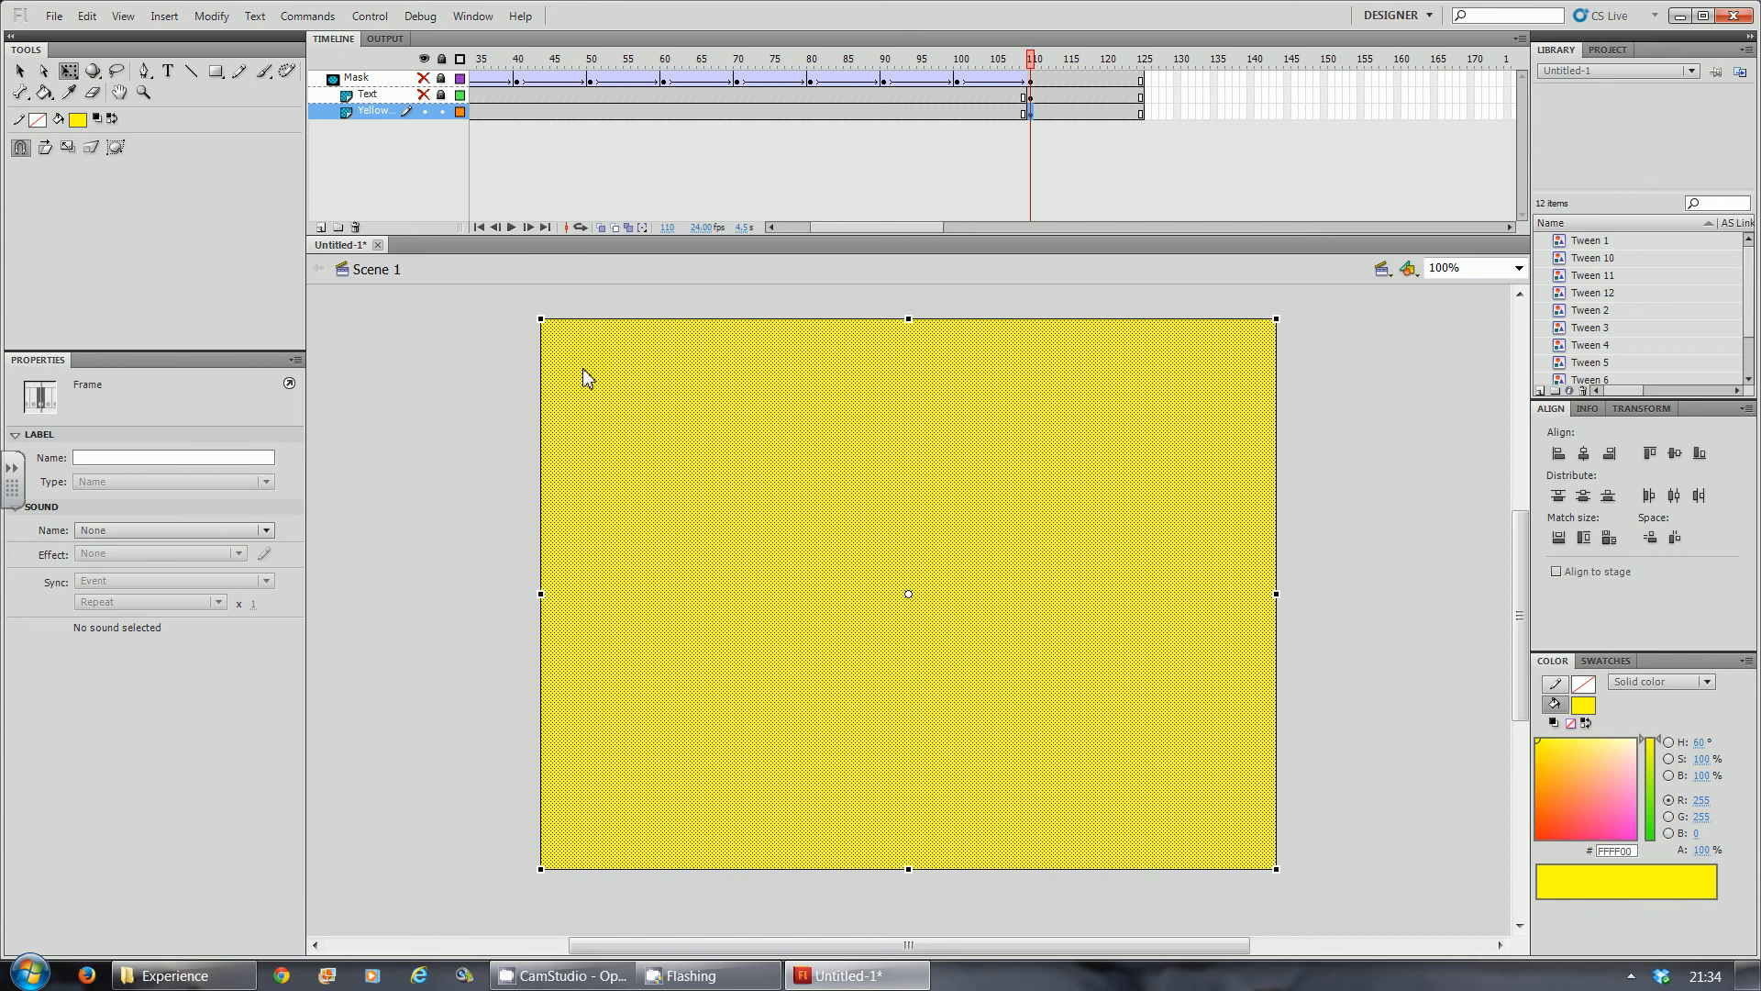
Change the background rectangle's fill at frame 110 to white (#FFFFFF).
{"action": "left_click", "coordinate": [626, 424]}
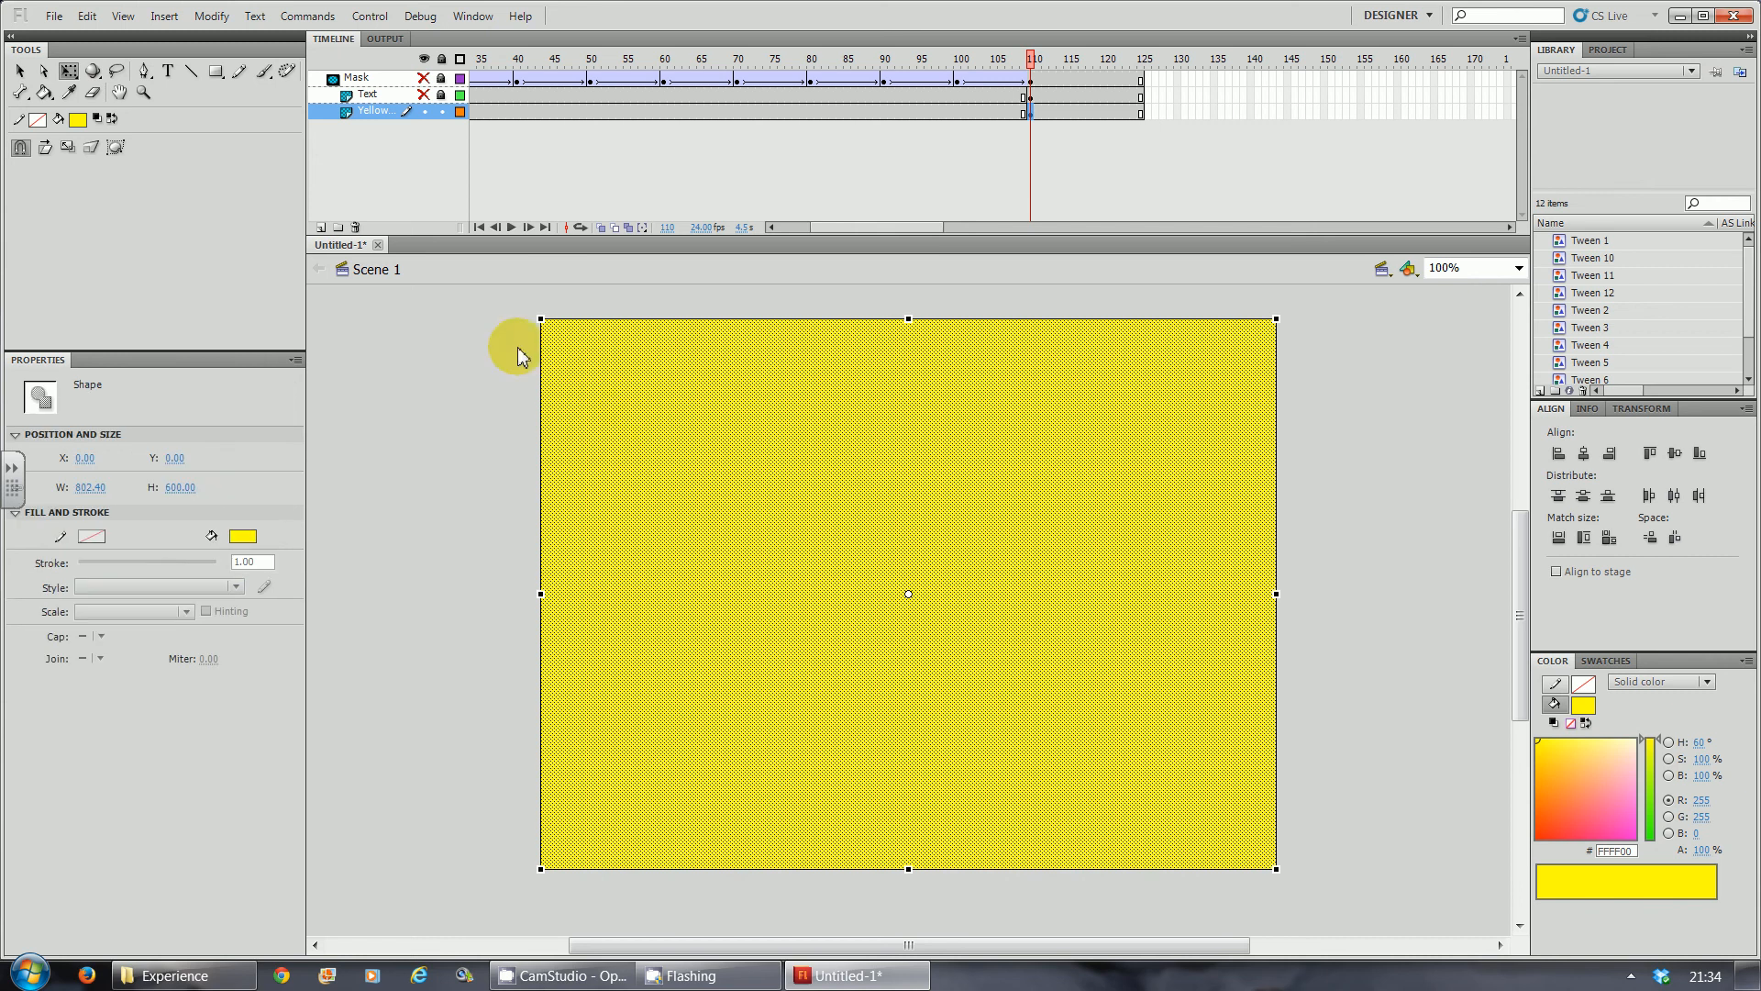
{"action": "left_click", "coordinate": [244, 539]}
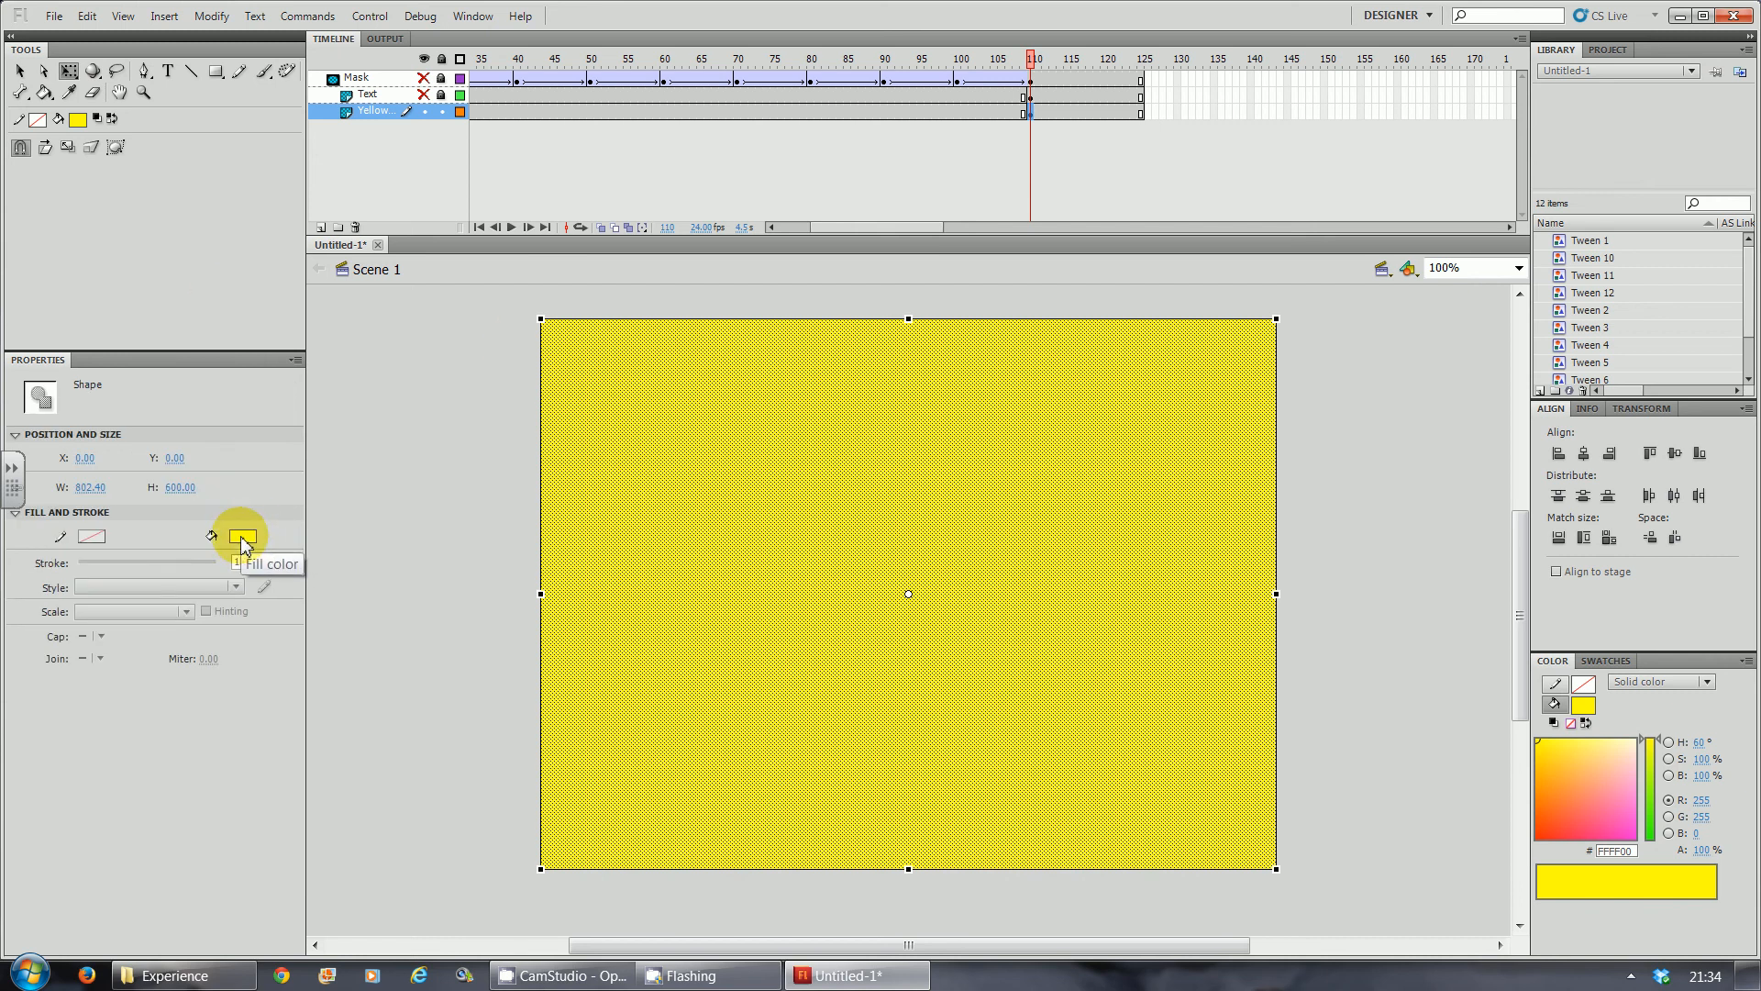
{"action": "left_click", "coordinate": [242, 539]}
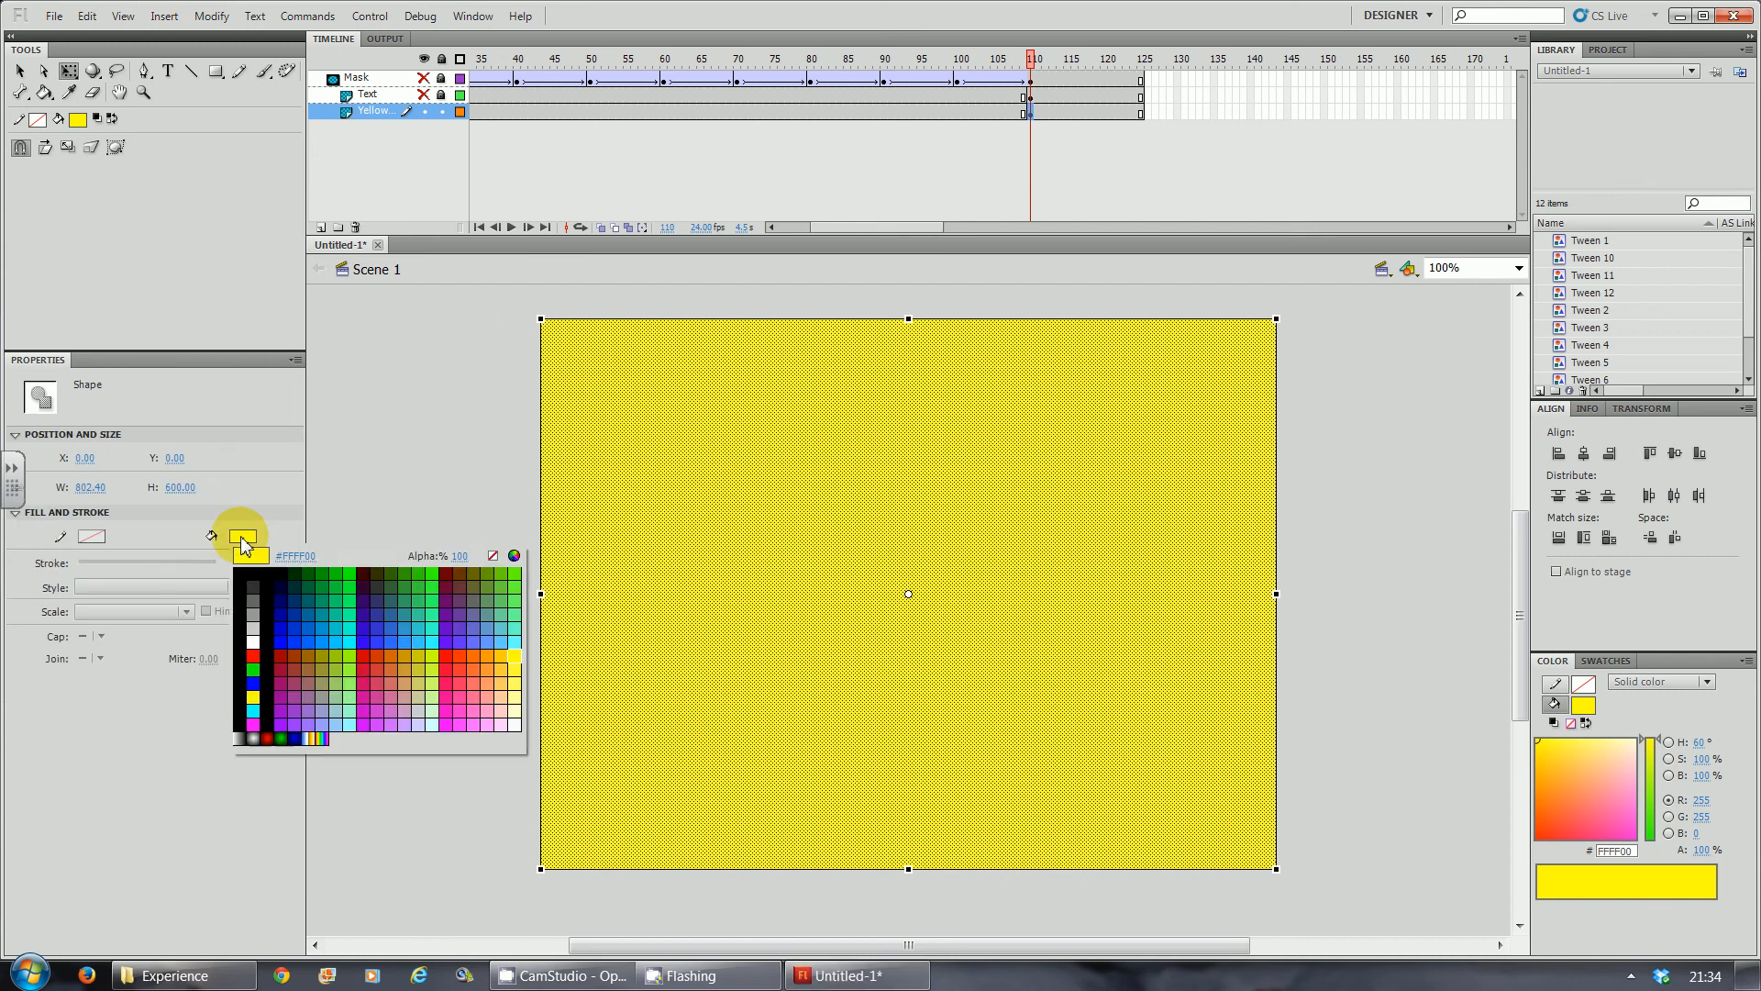
{"action": "left_click", "coordinate": [256, 645]}
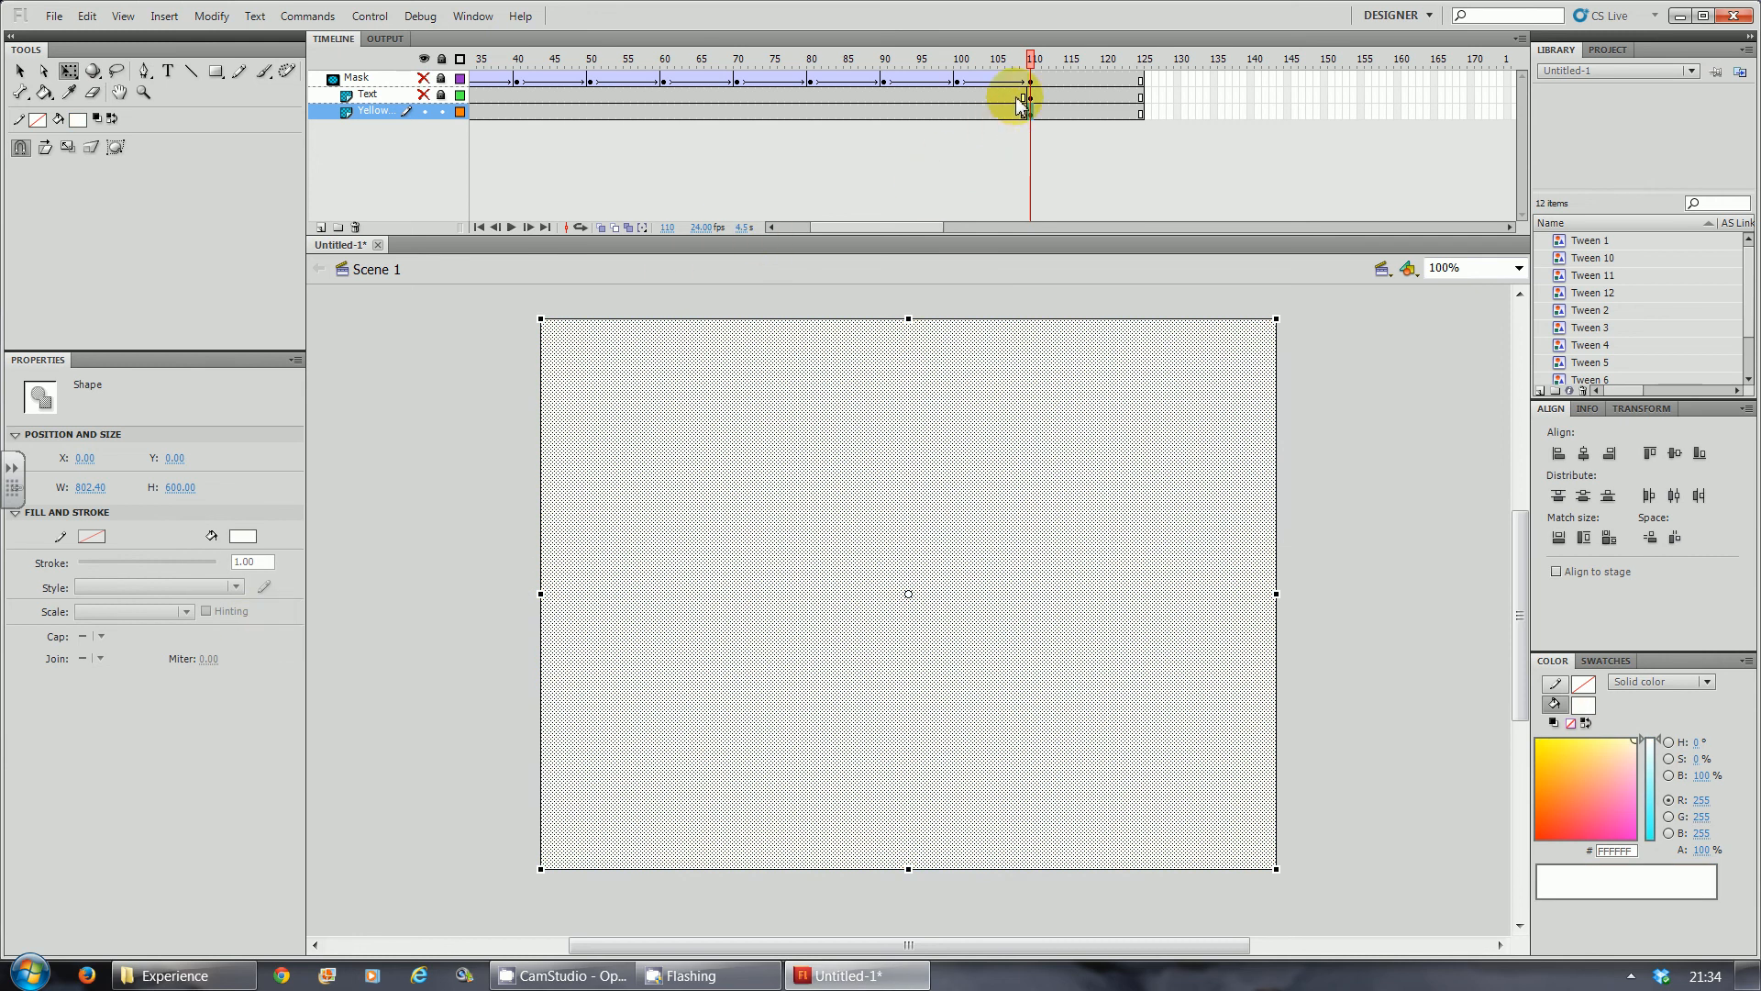
Show the Text and Mask layers again and test the movie.
{"action": "left_click", "coordinate": [427, 95]}
{"action": "left_click", "coordinate": [425, 79]}
{"action": "key", "text": "ctrl+Return"}
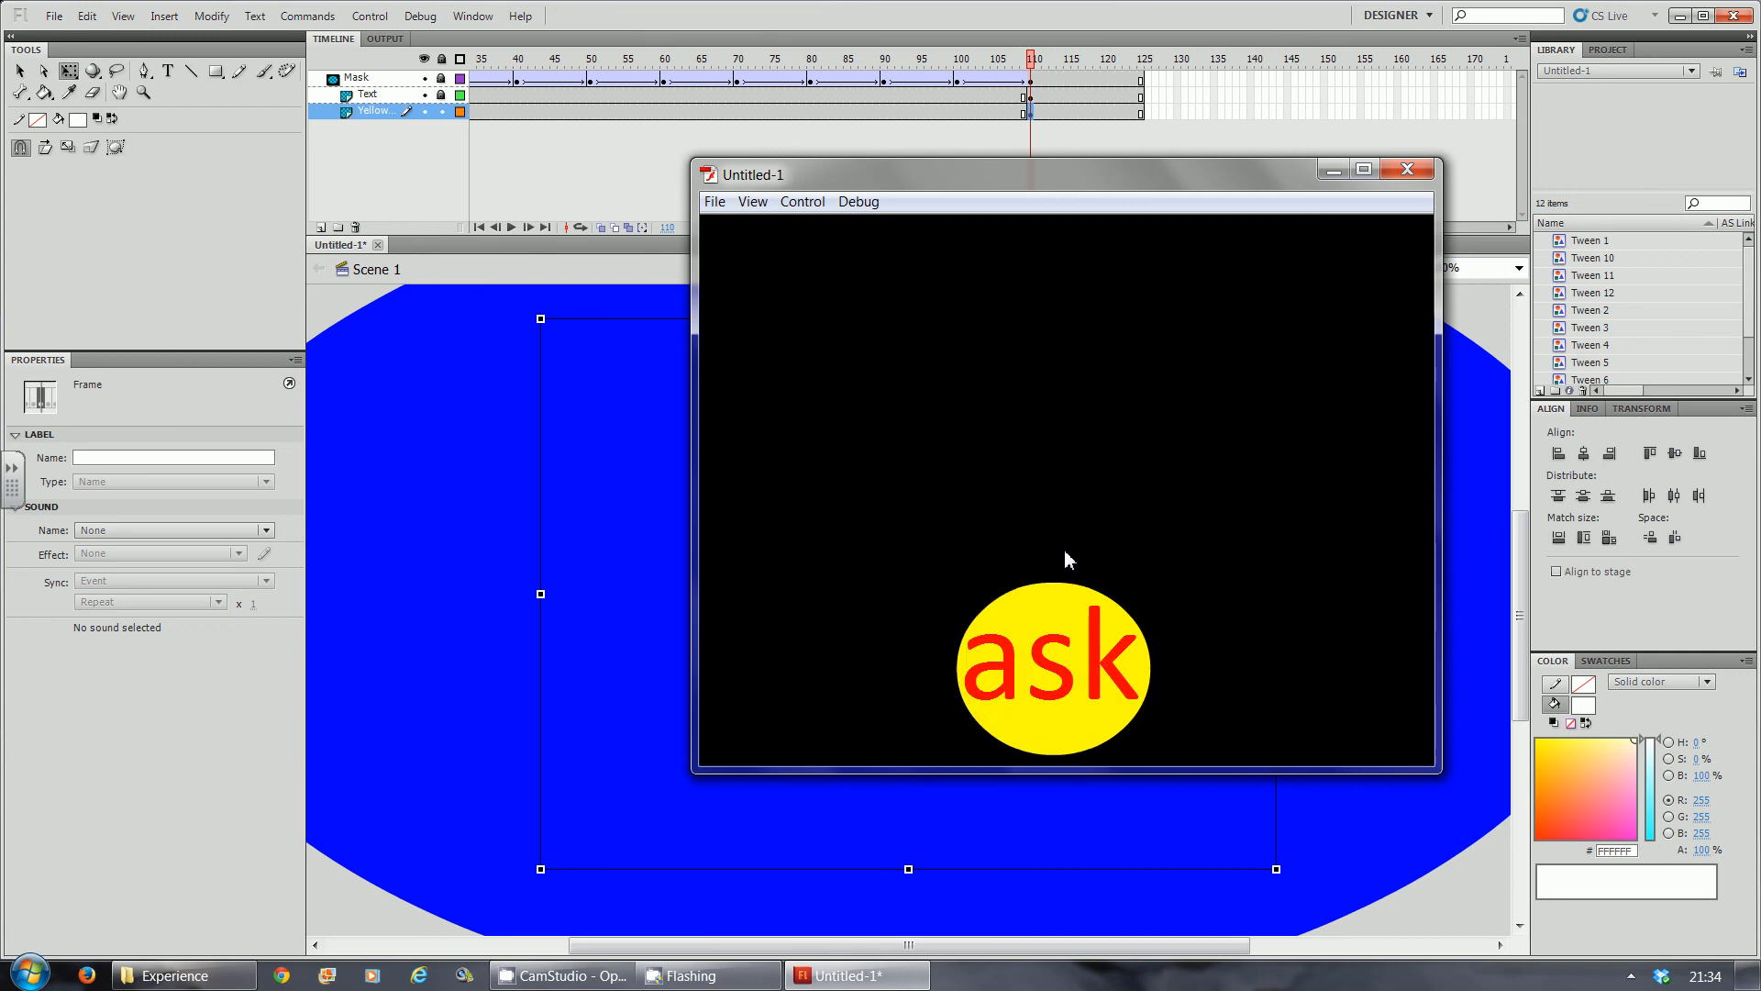
Play the Masking example SWF from the Experience folder beside the preview, close both players, and minimize the folder window.
{"action": "left_click", "coordinate": [225, 970]}
{"action": "double_click", "coordinate": [1105, 720]}
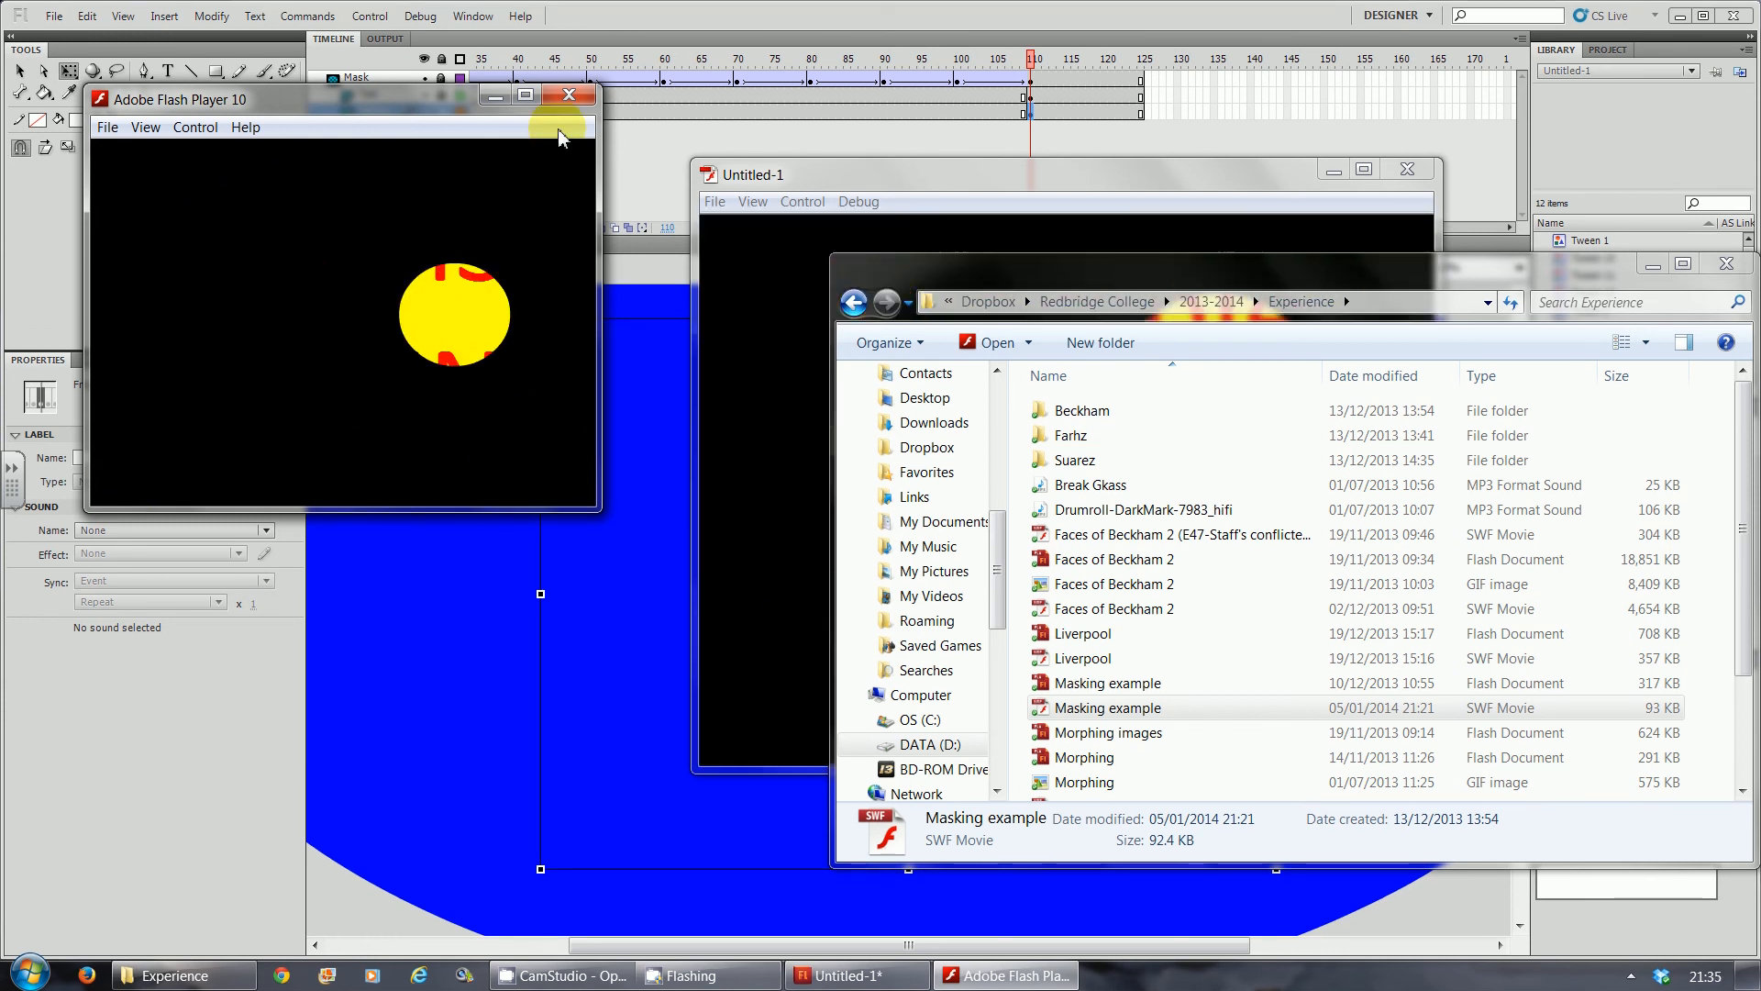
{"action": "left_click", "coordinate": [567, 97]}
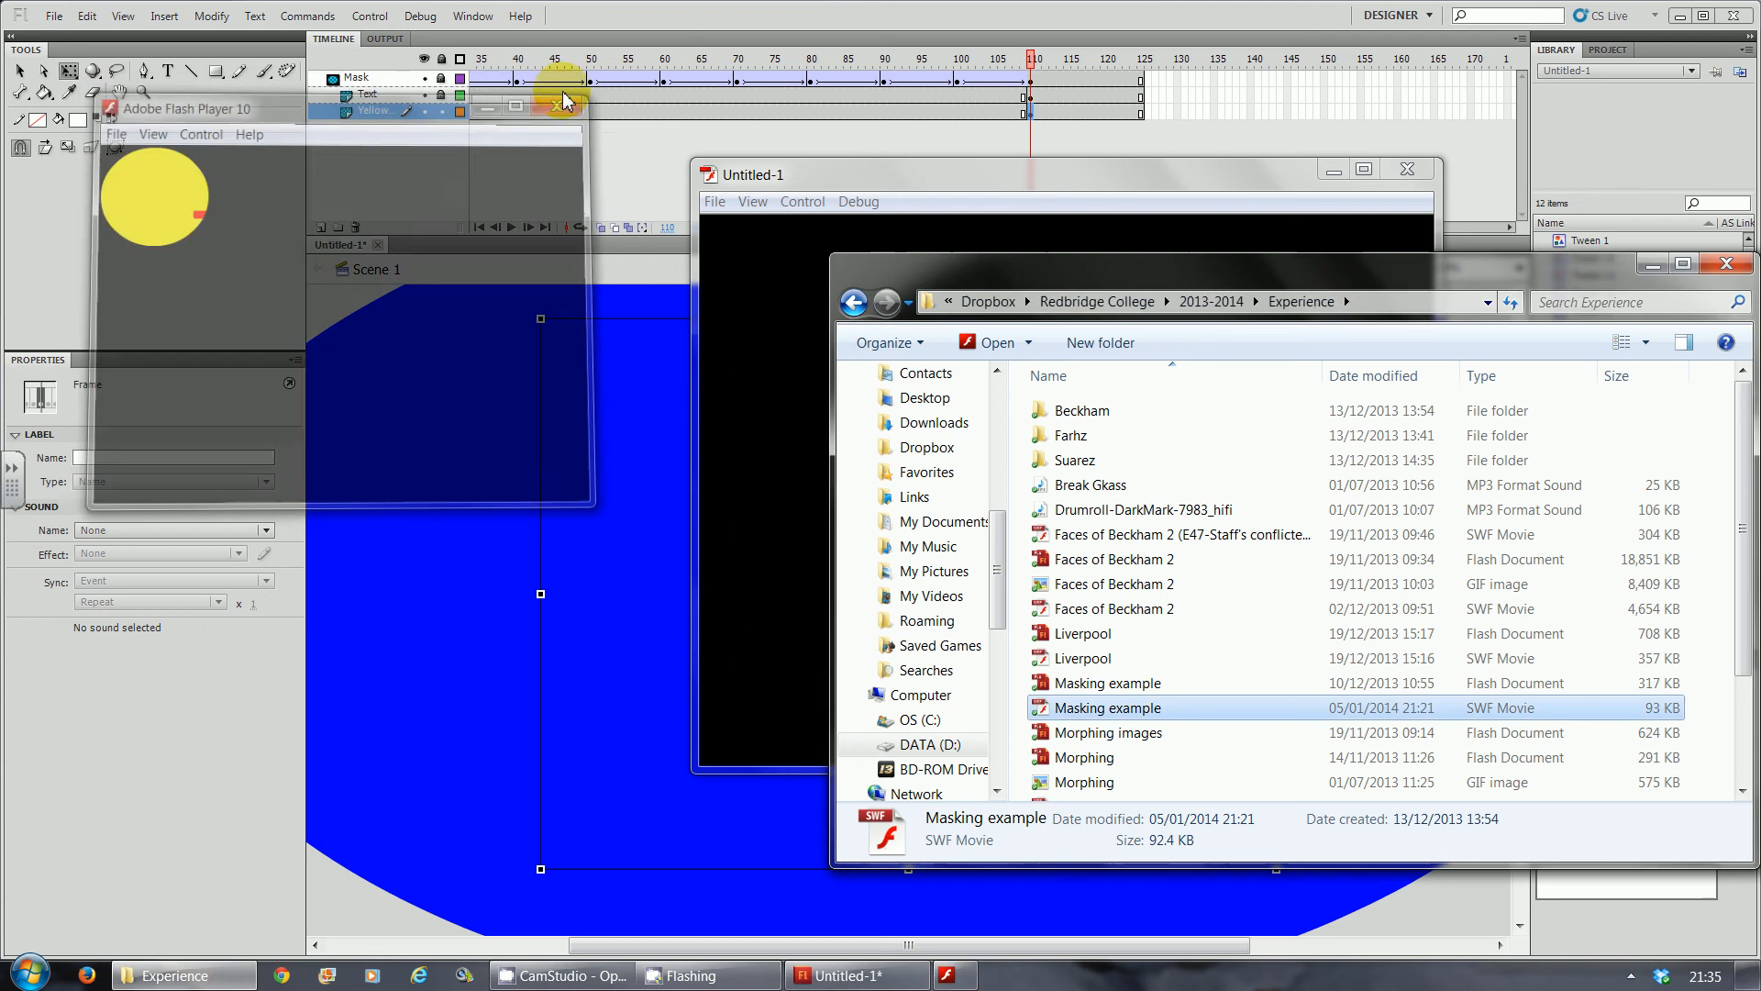
{"action": "left_click", "coordinate": [1649, 265]}
{"action": "left_click", "coordinate": [1406, 170]}
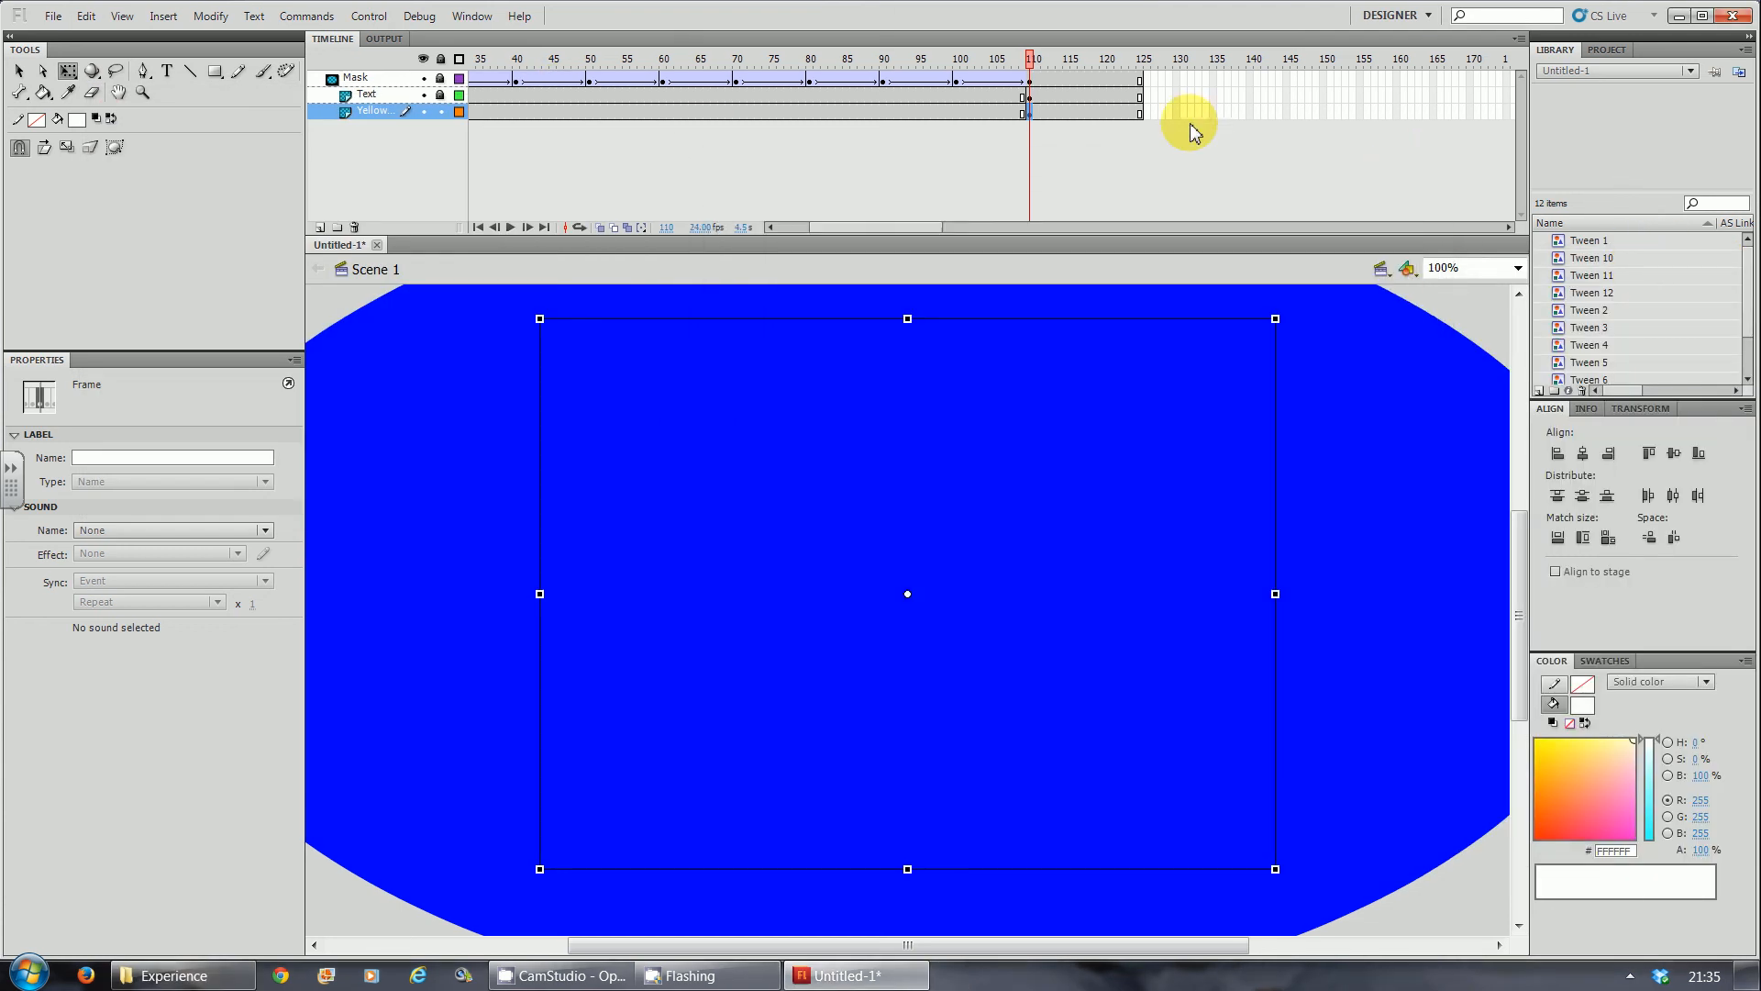
Try an extra keyframe at frame 109 of the Yellow Background layer, compare the neighbouring frames, and undo the keyframe.
{"action": "left_click", "coordinate": [1023, 111]}
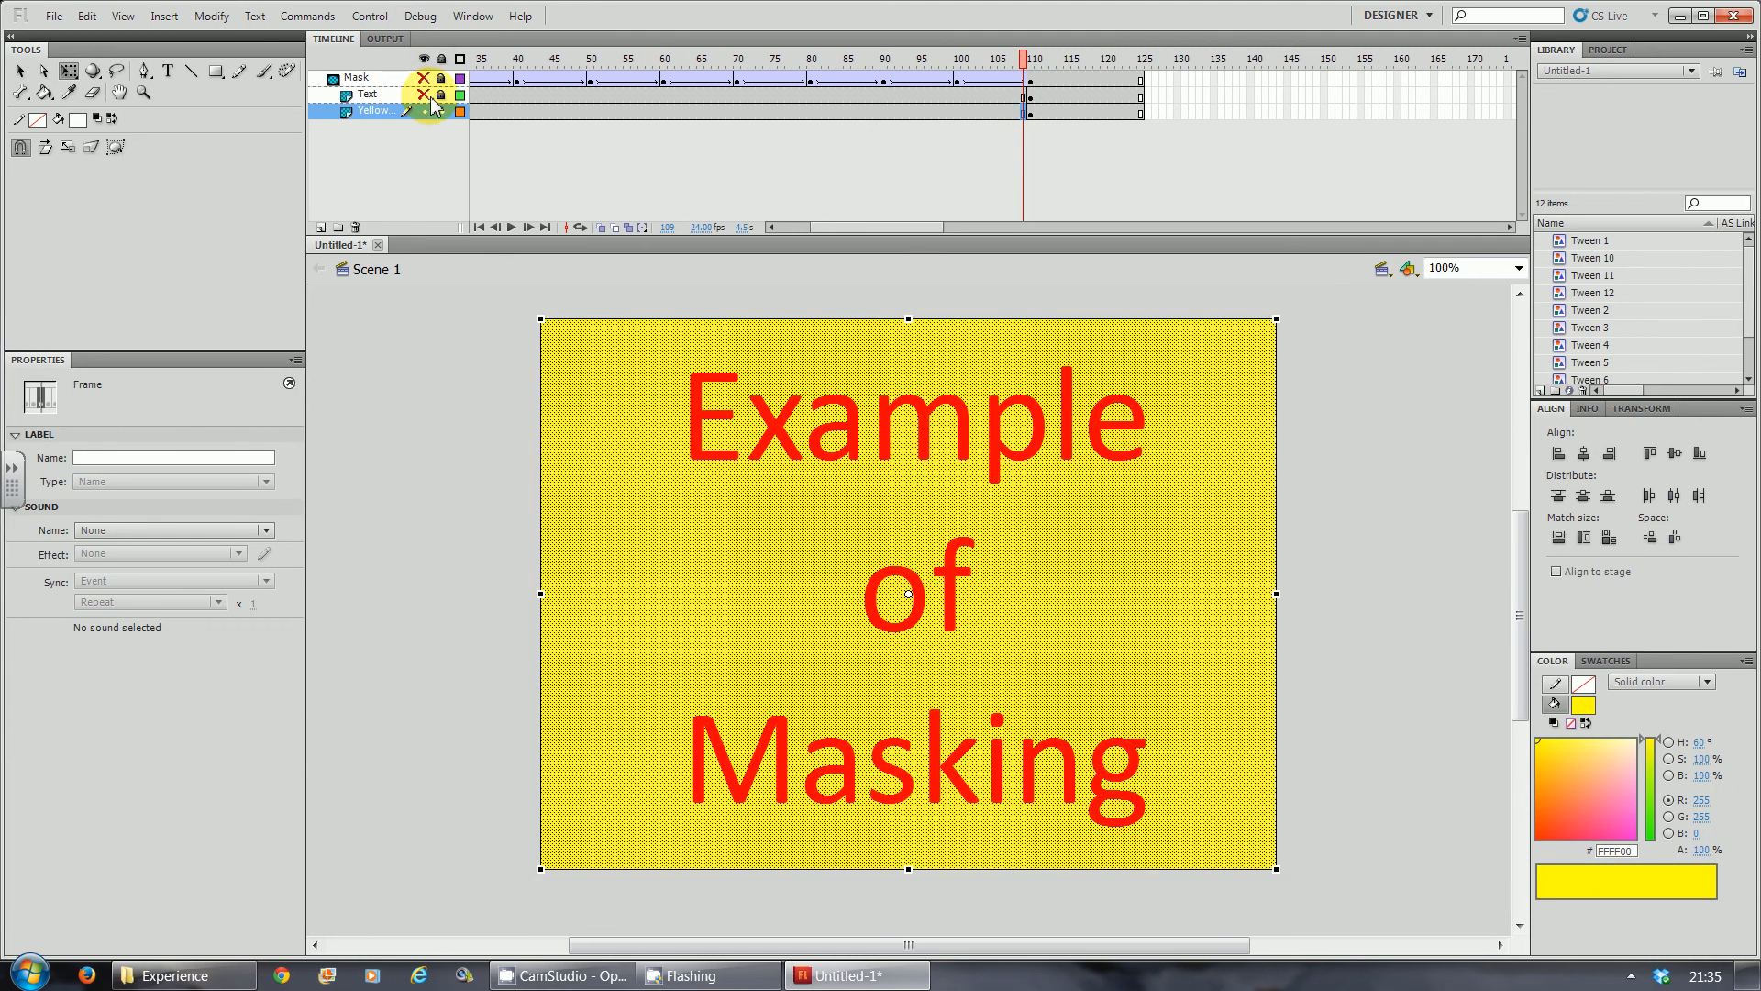
{"action": "left_click", "coordinate": [424, 95]}
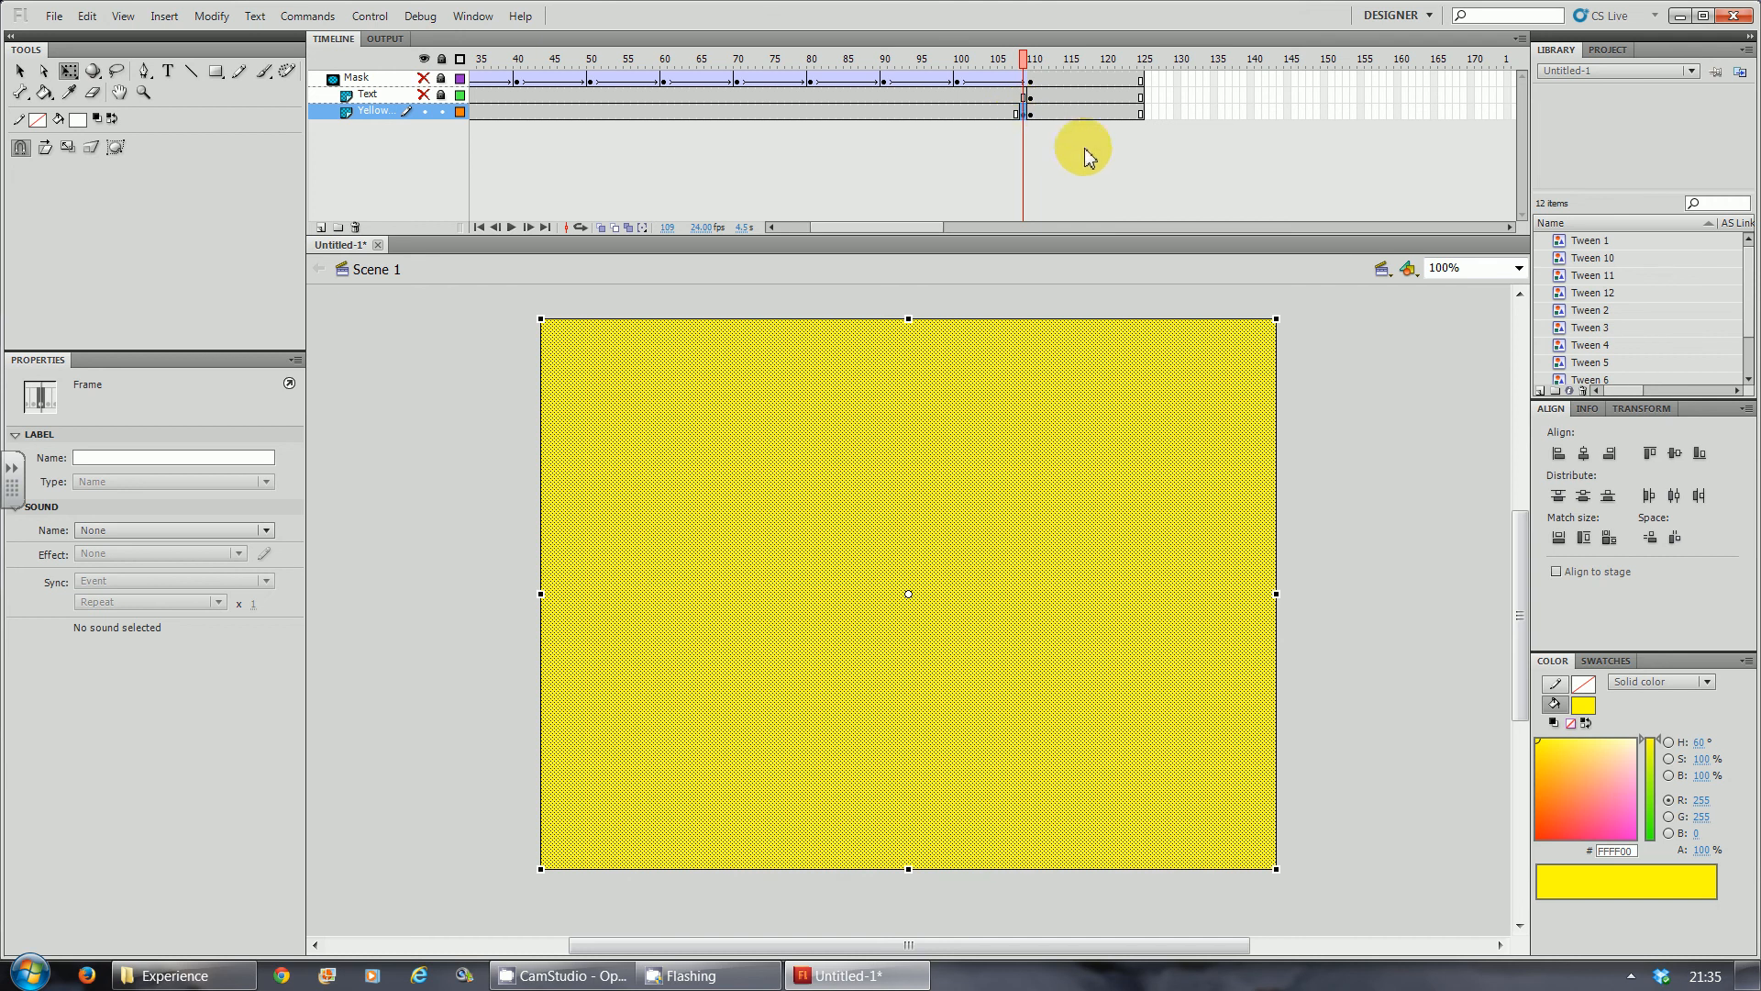
{"action": "left_click", "coordinate": [1030, 113]}
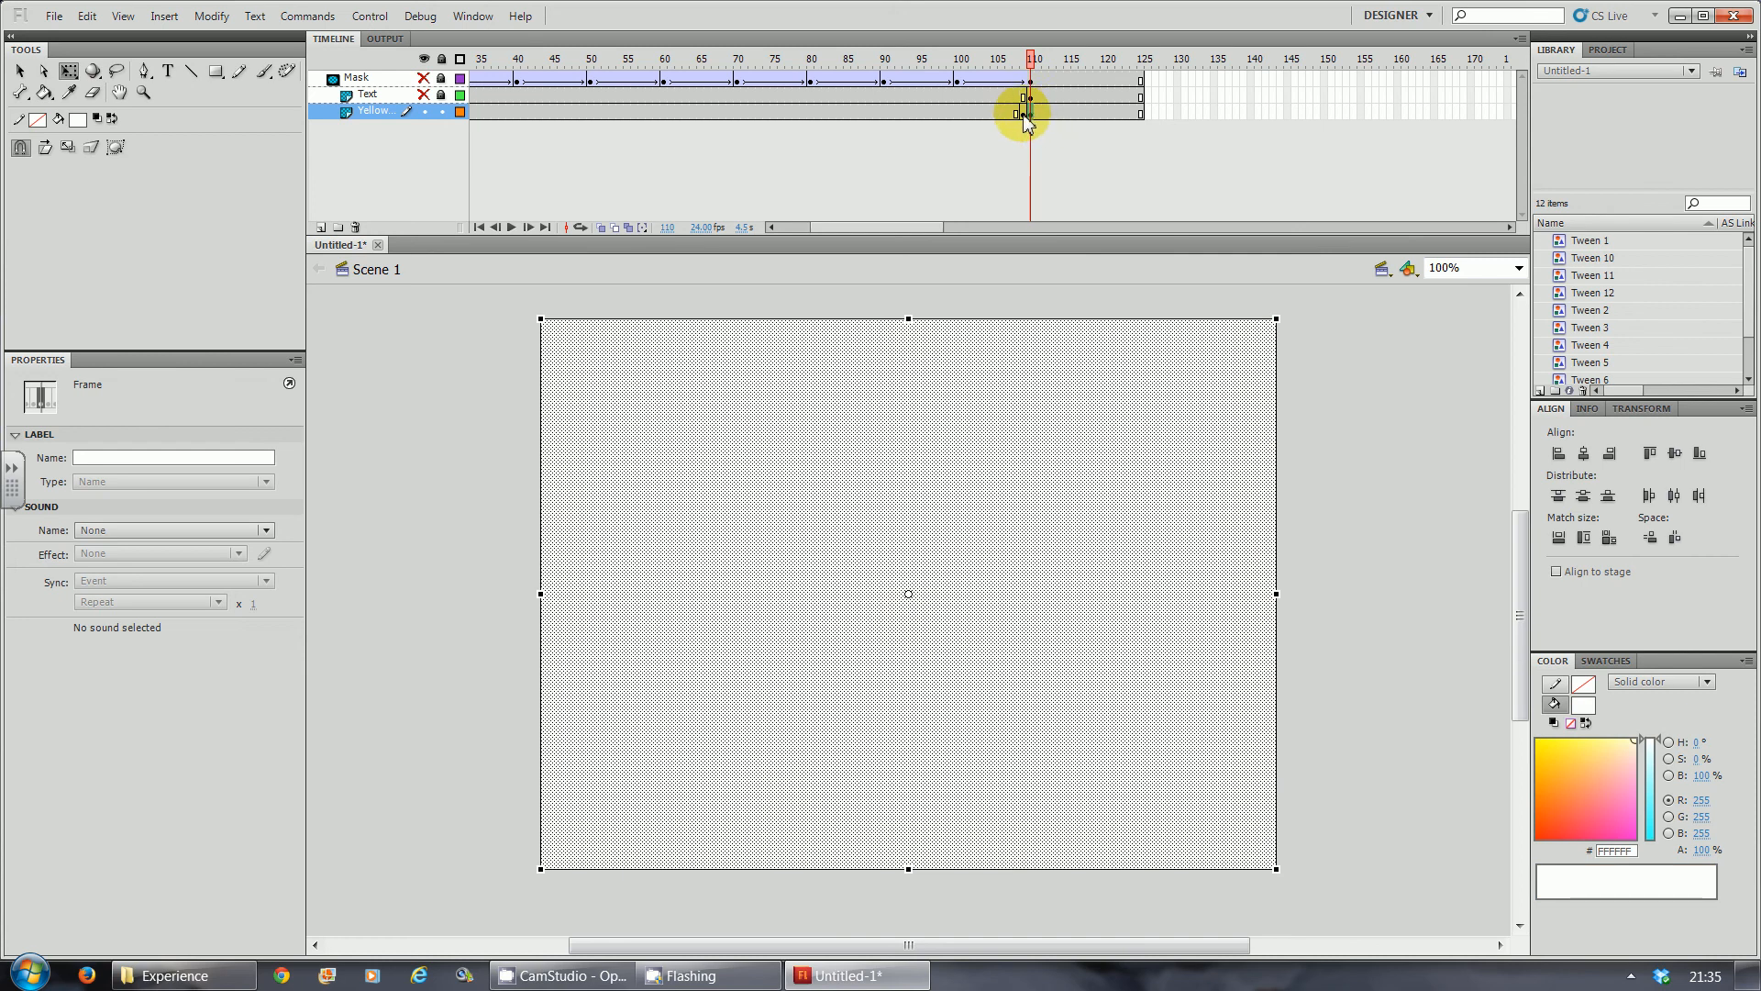
{"action": "left_click", "coordinate": [1022, 113]}
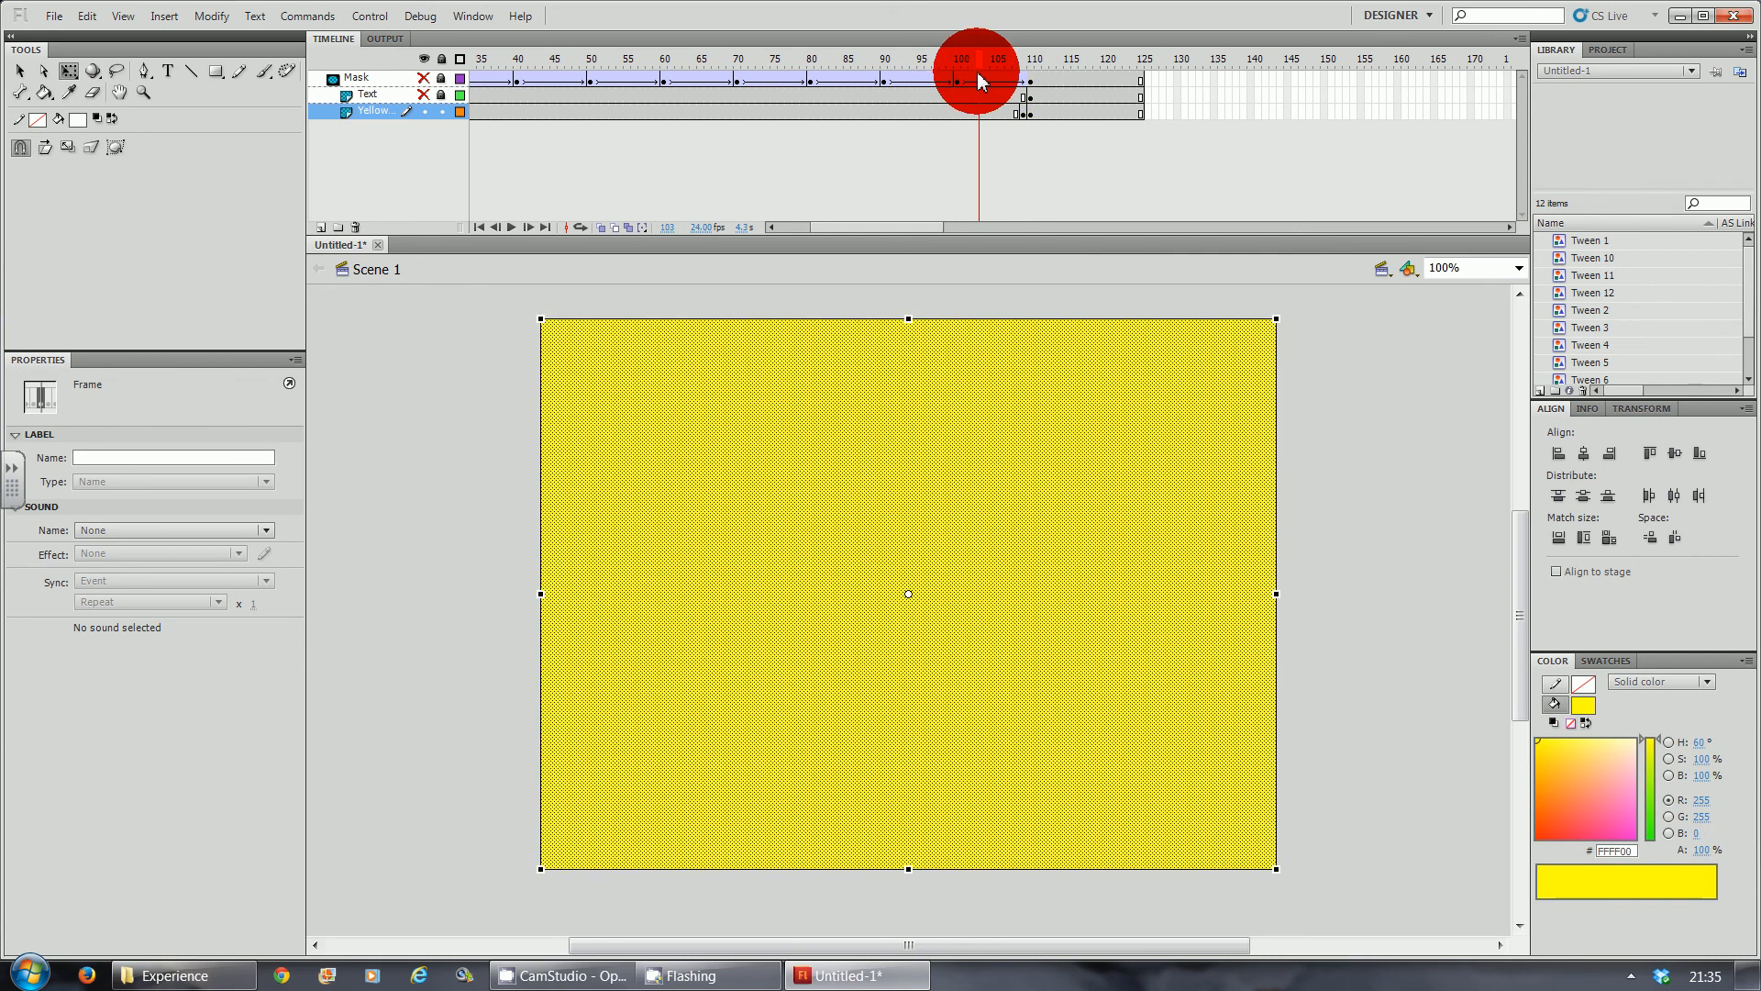
{"action": "left_click_drag", "start_coordinate": [1029, 80], "coordinate": [1021, 79]}
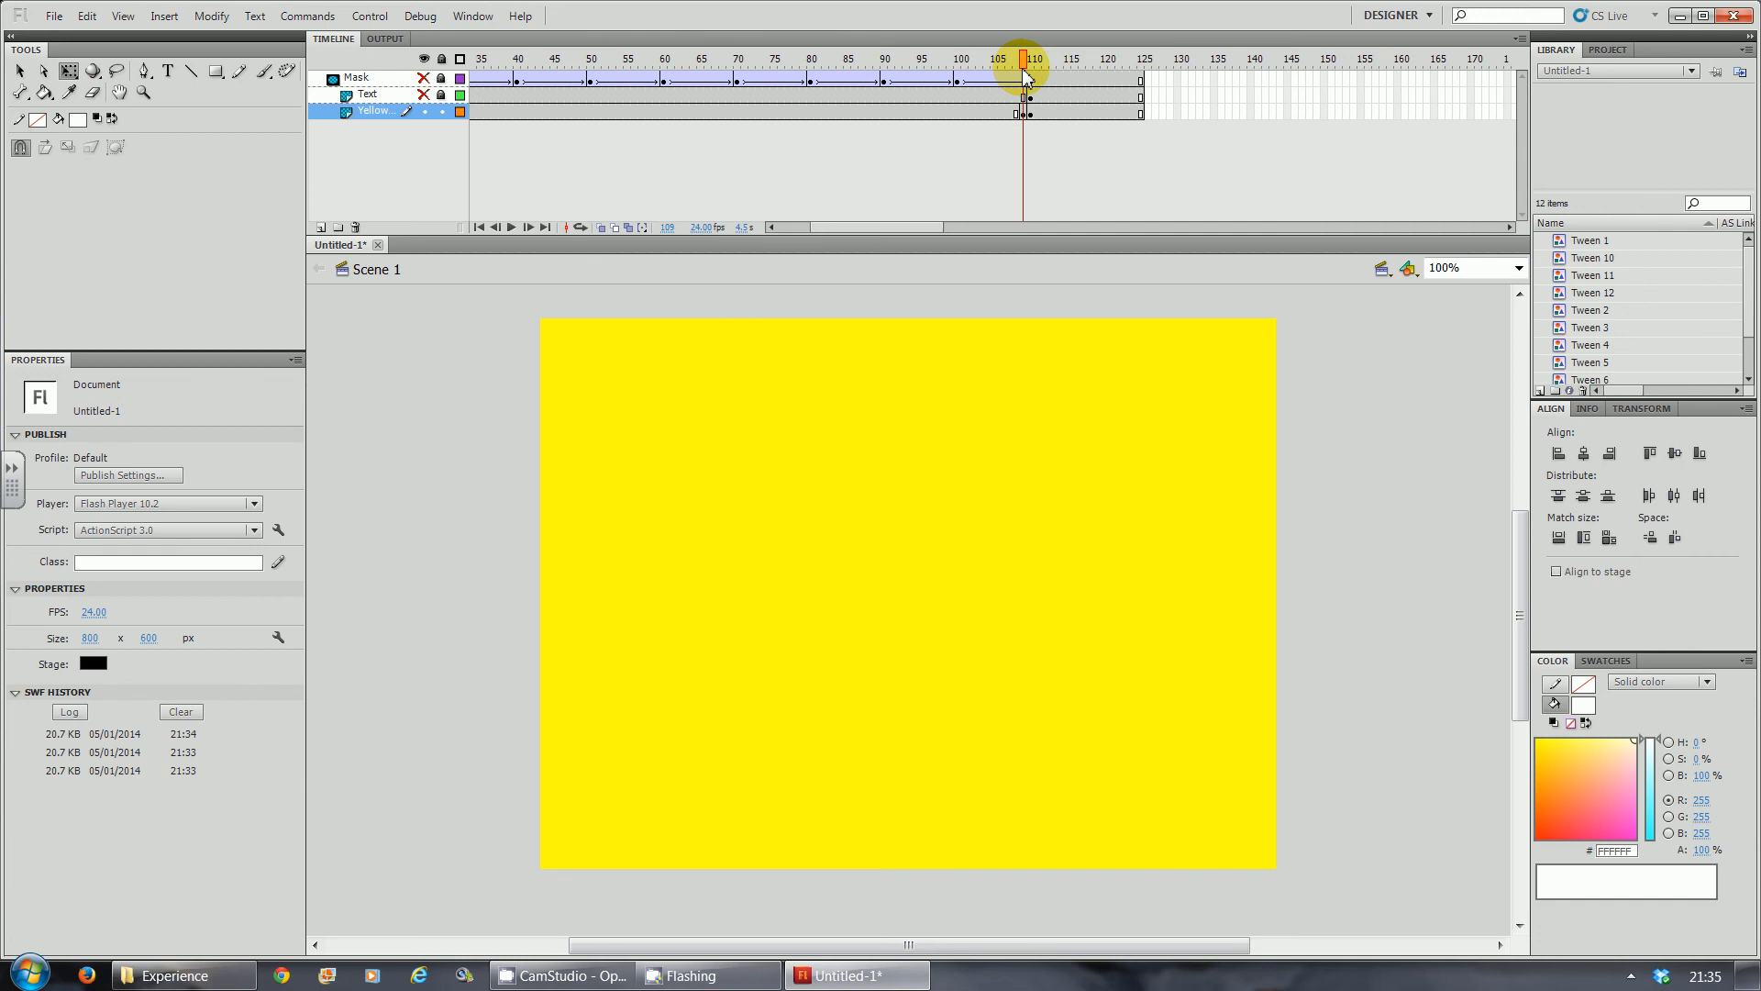
{"action": "key", "text": "comma"}
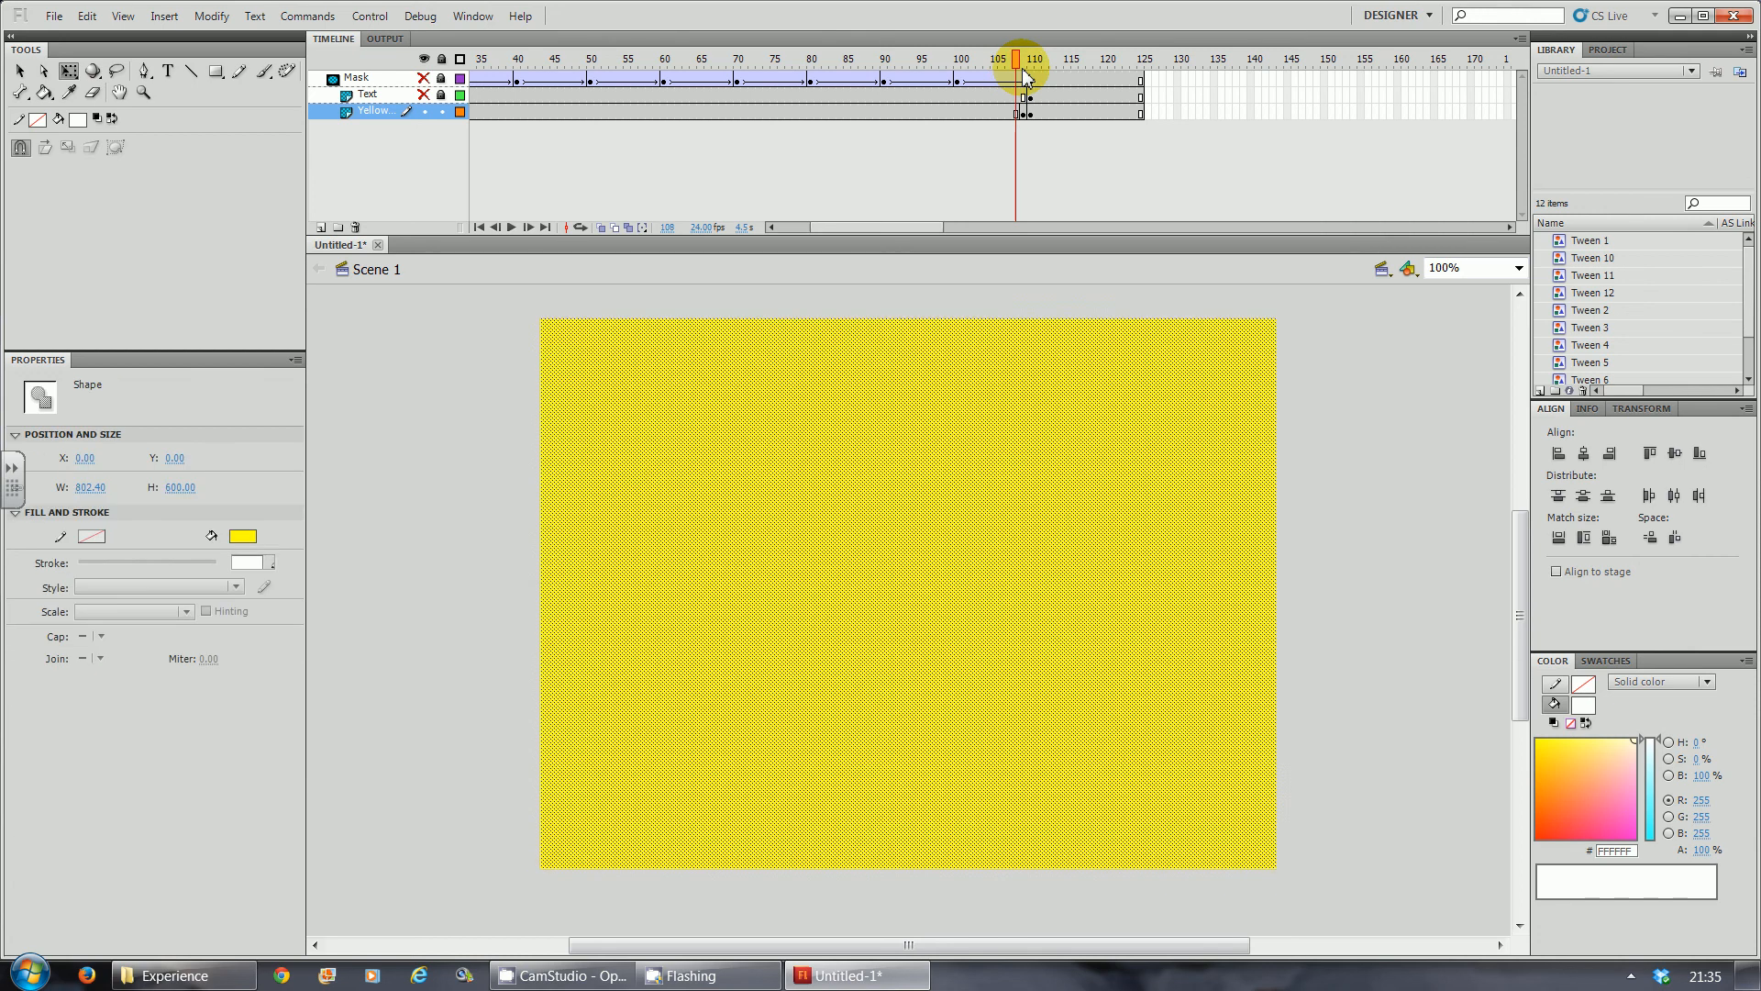
{"action": "key", "text": "period"}
{"action": "key", "text": "period"}
{"action": "key", "text": "comma"}
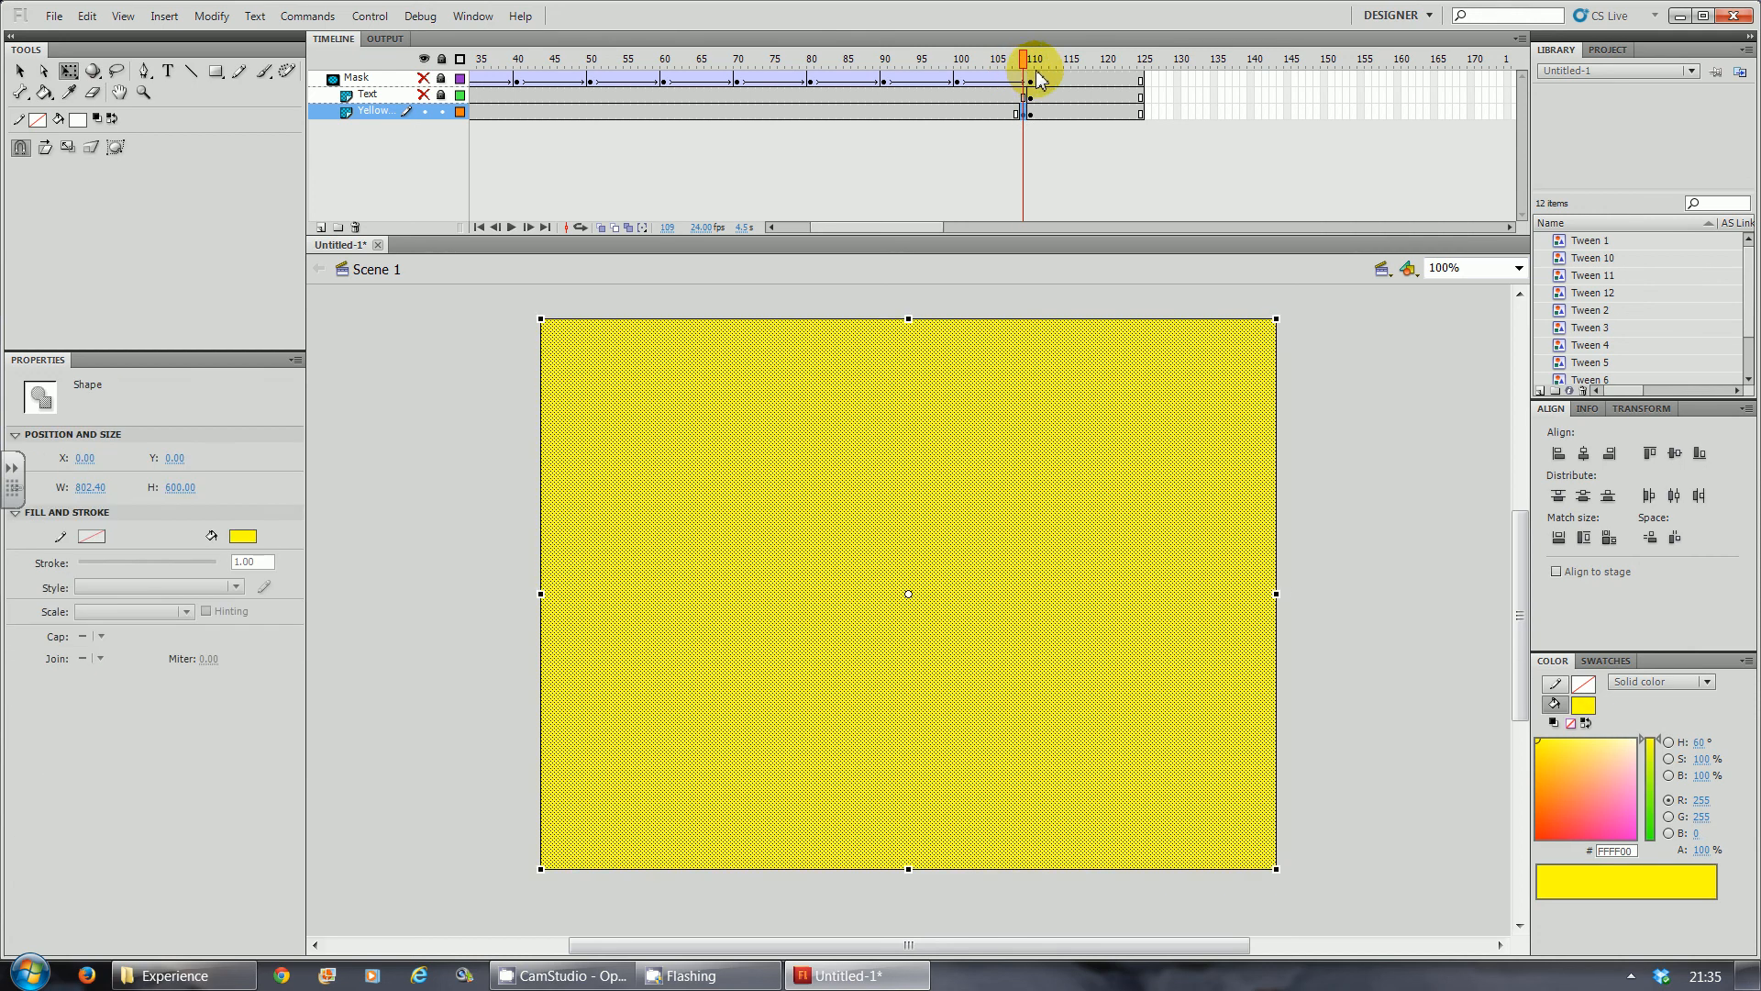
{"action": "key", "text": "ctrl+z"}
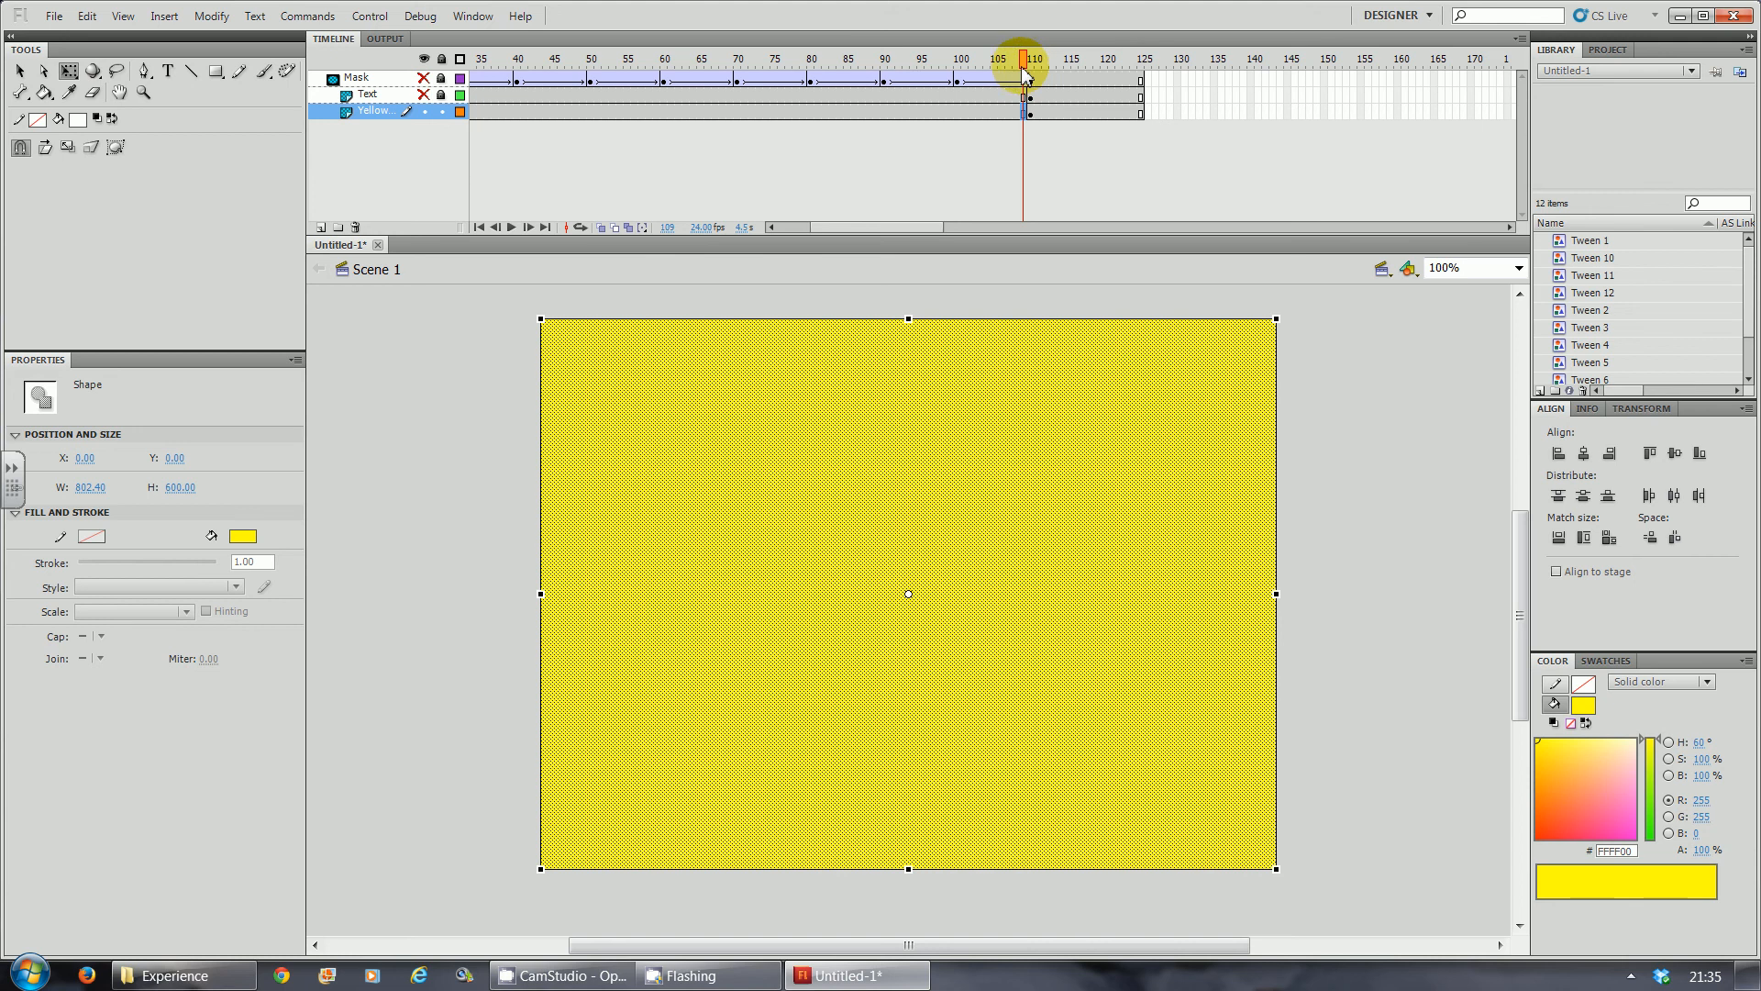
Make the Text and Mask layers visible again and move the playhead to frame 100 to check the mask circle.
{"action": "left_click_drag", "start_coordinate": [1027, 77], "coordinate": [972, 79]}
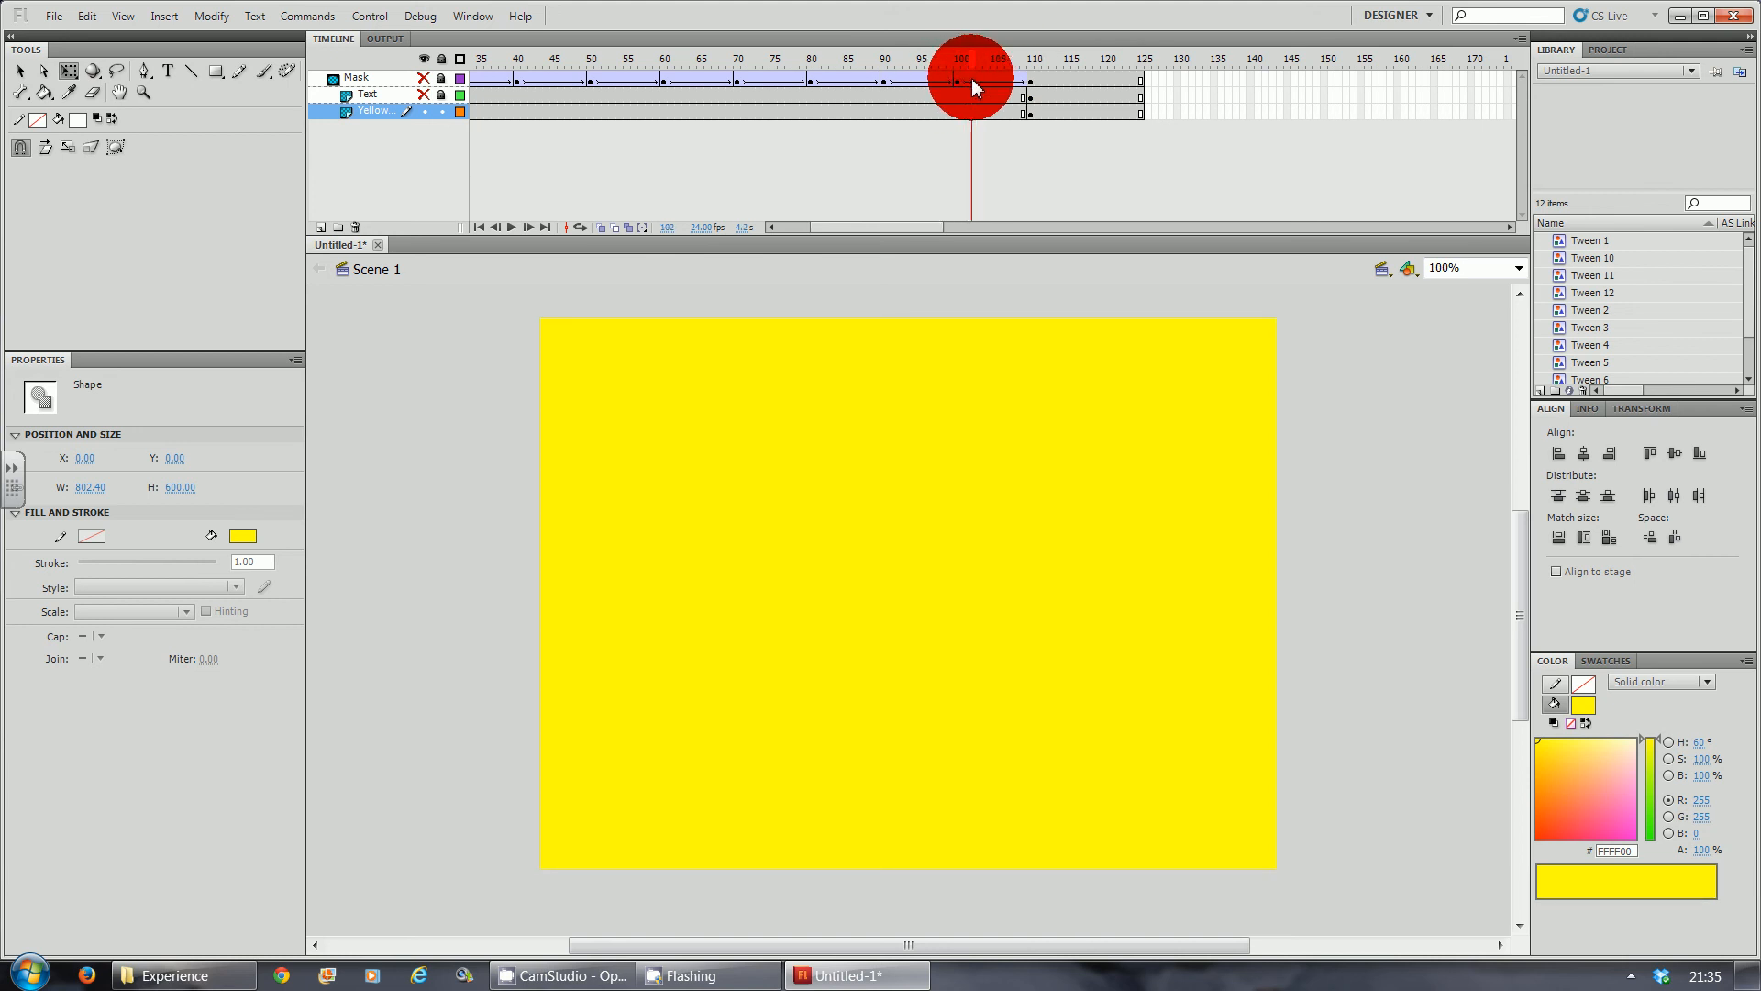
{"action": "left_click", "coordinate": [425, 94]}
{"action": "mouse_move", "coordinate": [975, 64]}
{"action": "left_mouse_down"}
{"action": "mouse_move", "coordinate": [953, 64]}
{"action": "mouse_move", "coordinate": [1025, 71]}
{"action": "mouse_move", "coordinate": [959, 80]}
{"action": "left_mouse_up"}
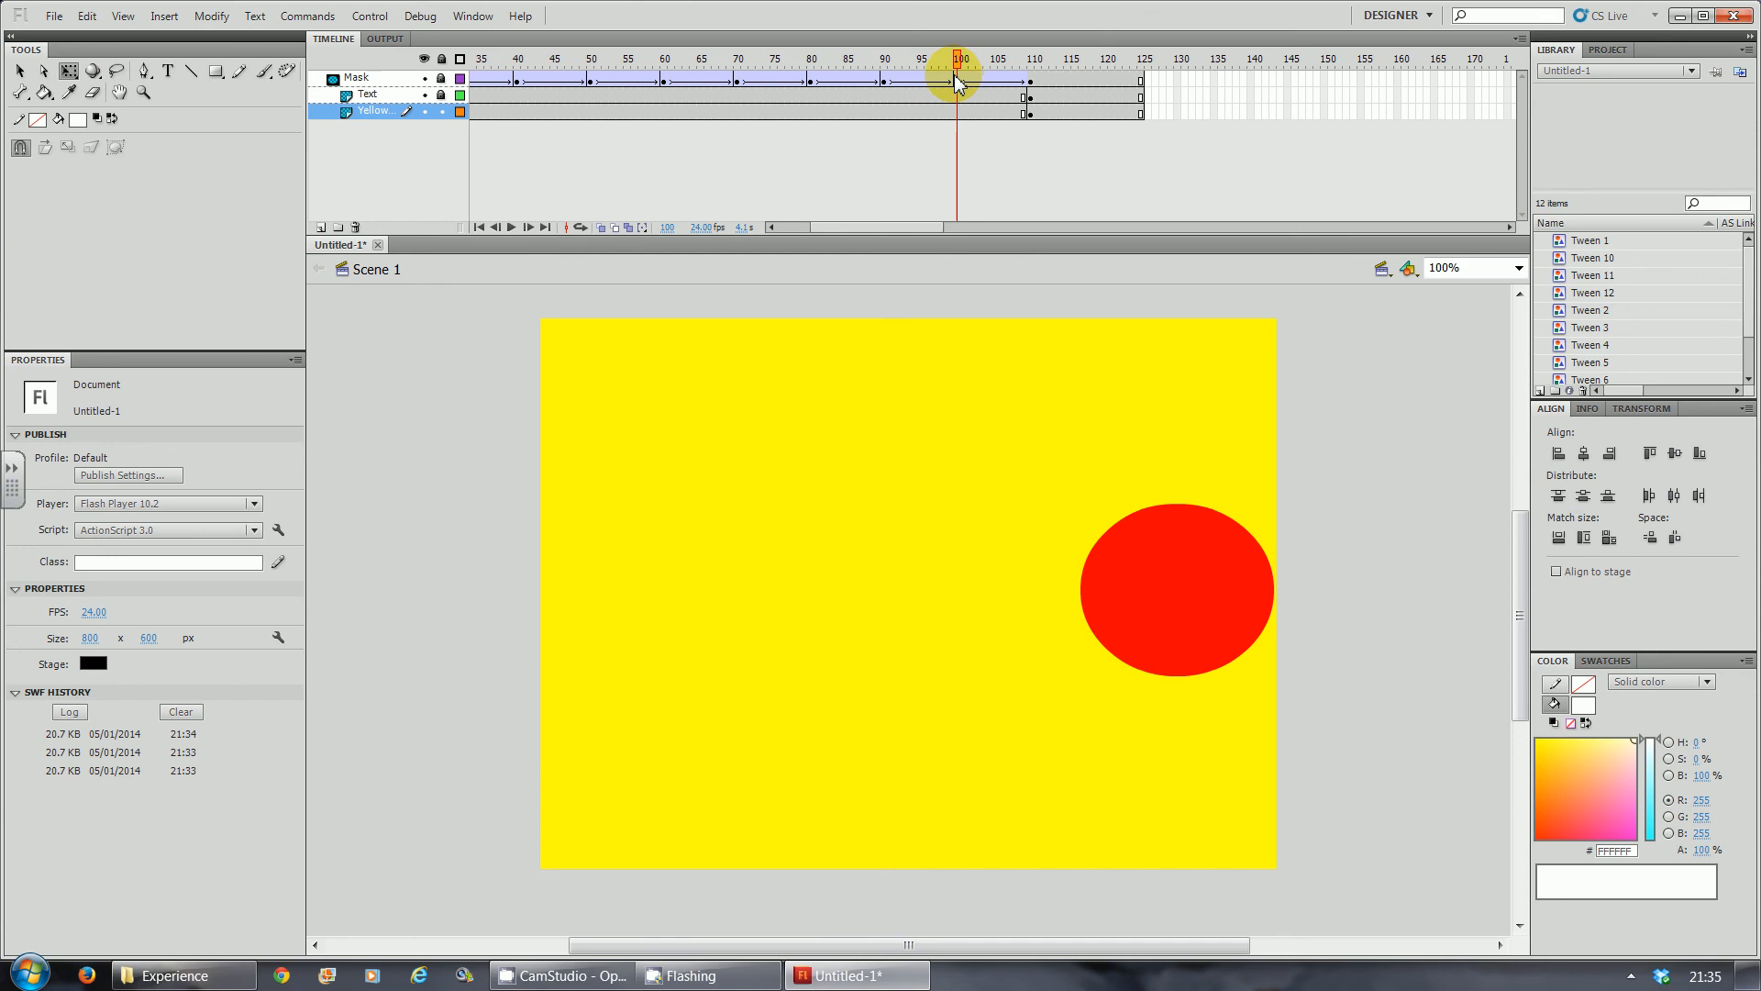
{"action": "left_click_drag", "start_coordinate": [960, 80], "coordinate": [964, 84]}
Replay the Masking example SWF to check when its background colour changes, and close the player.
{"action": "left_click", "coordinate": [218, 972]}
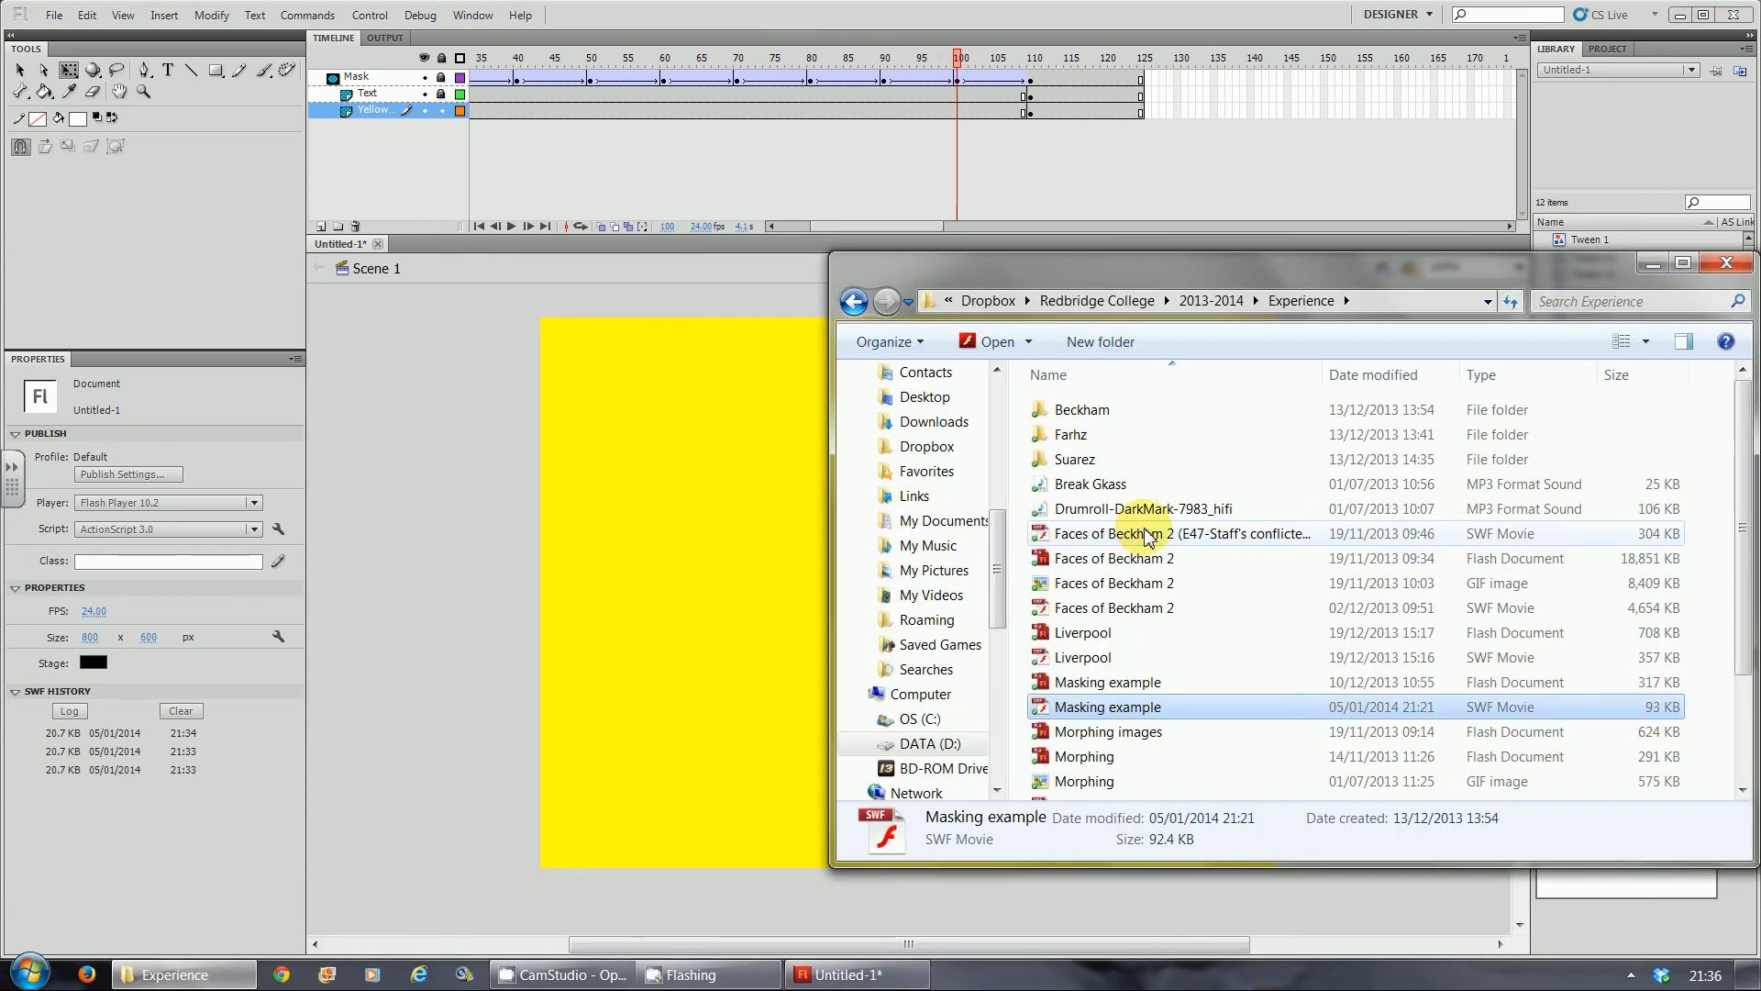
{"action": "double_click", "coordinate": [1084, 720]}
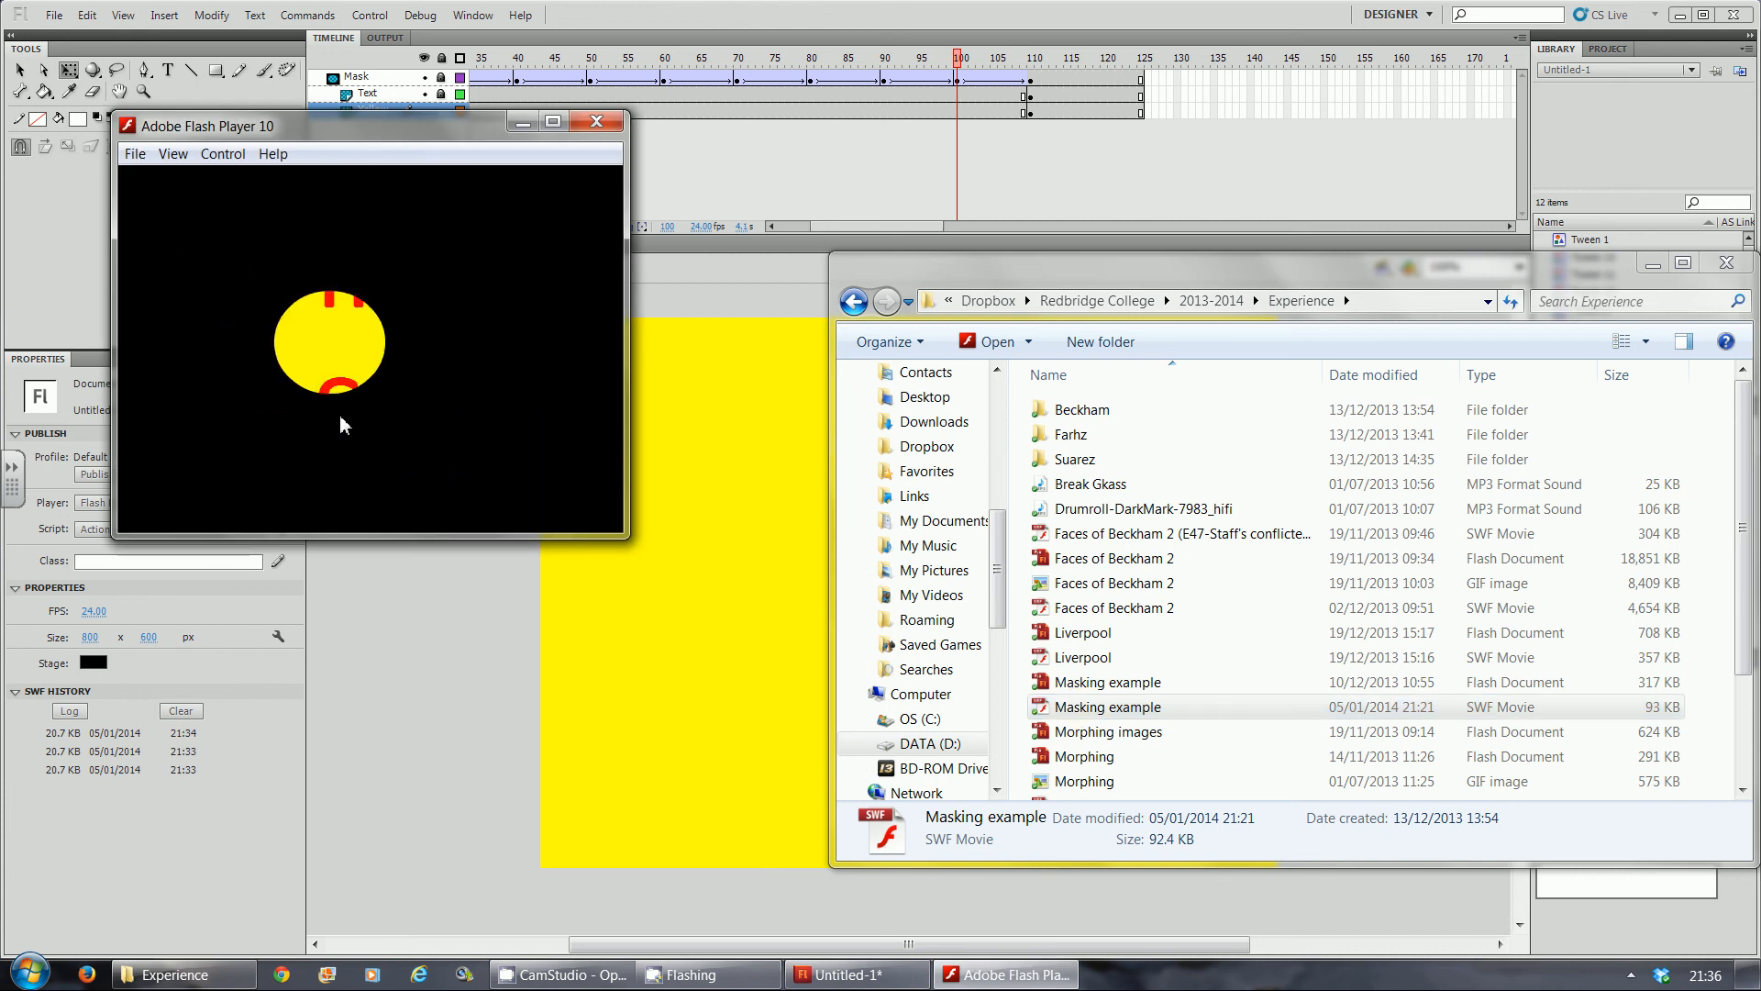
{"action": "left_click", "coordinate": [596, 122]}
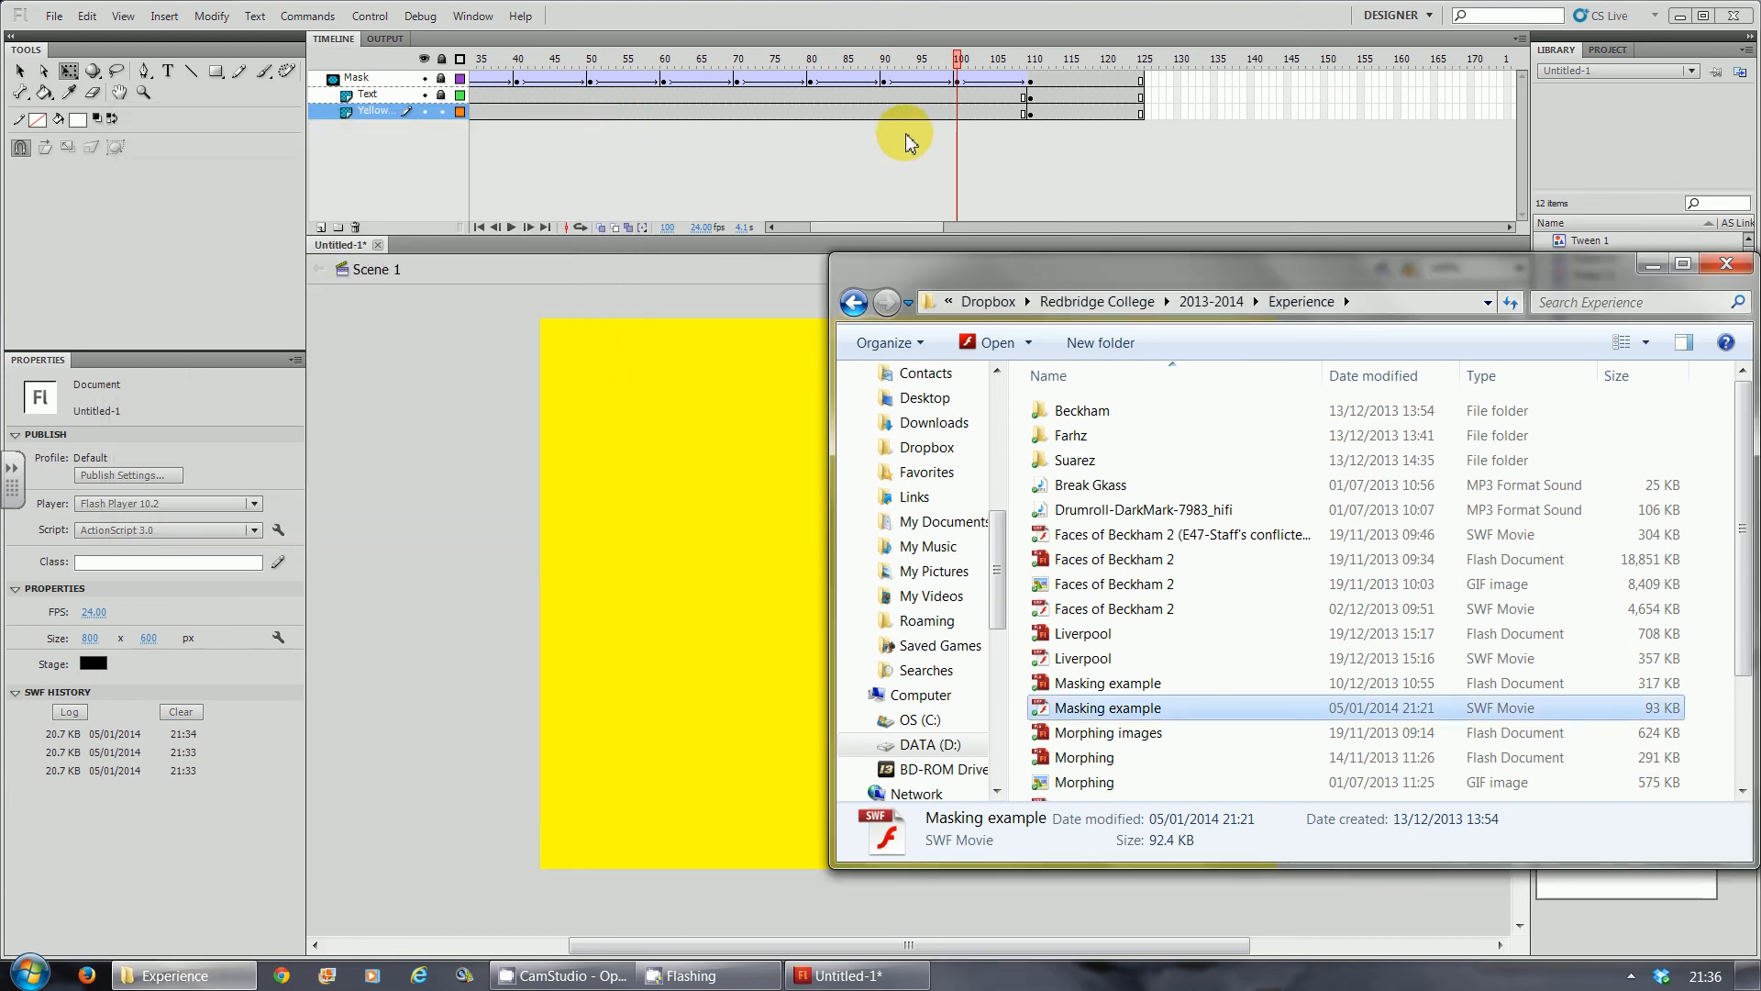
Insert a keyframe at frame 100 of the Yellow Background layer and set the rectangle's fill to white (#FFFFFF).
{"action": "left_click", "coordinate": [959, 108]}
{"action": "left_click", "coordinate": [955, 108]}
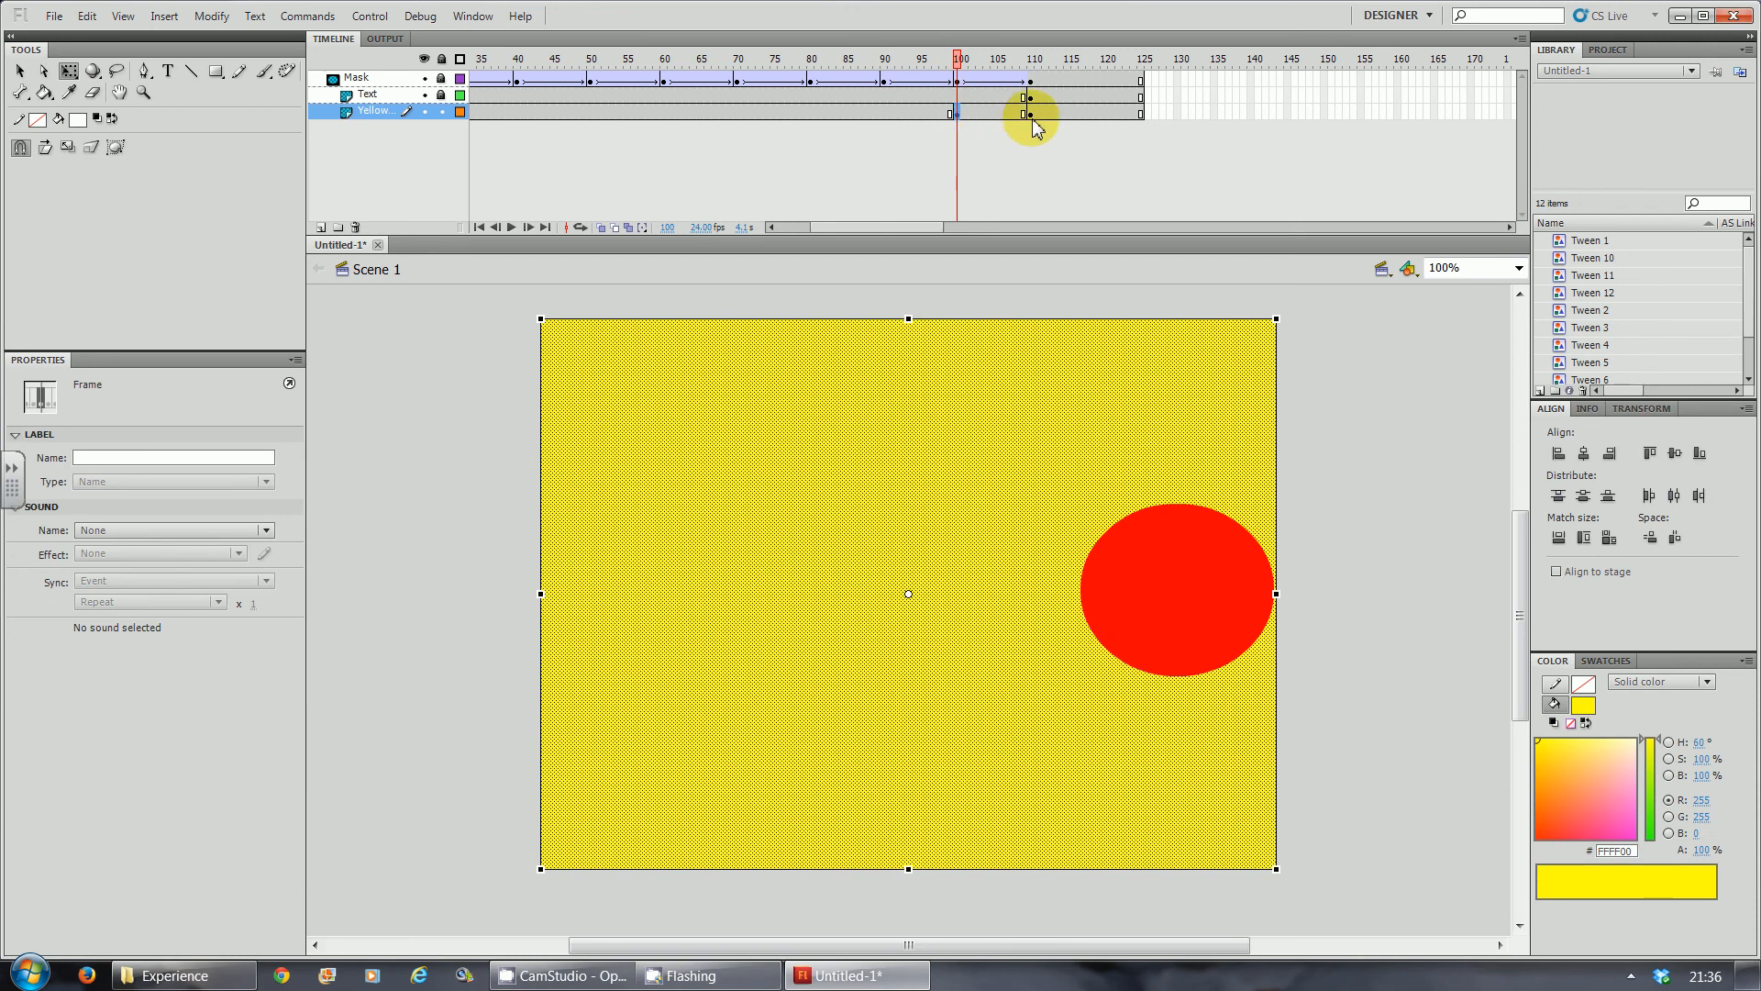
{"action": "left_click", "coordinate": [881, 418]}
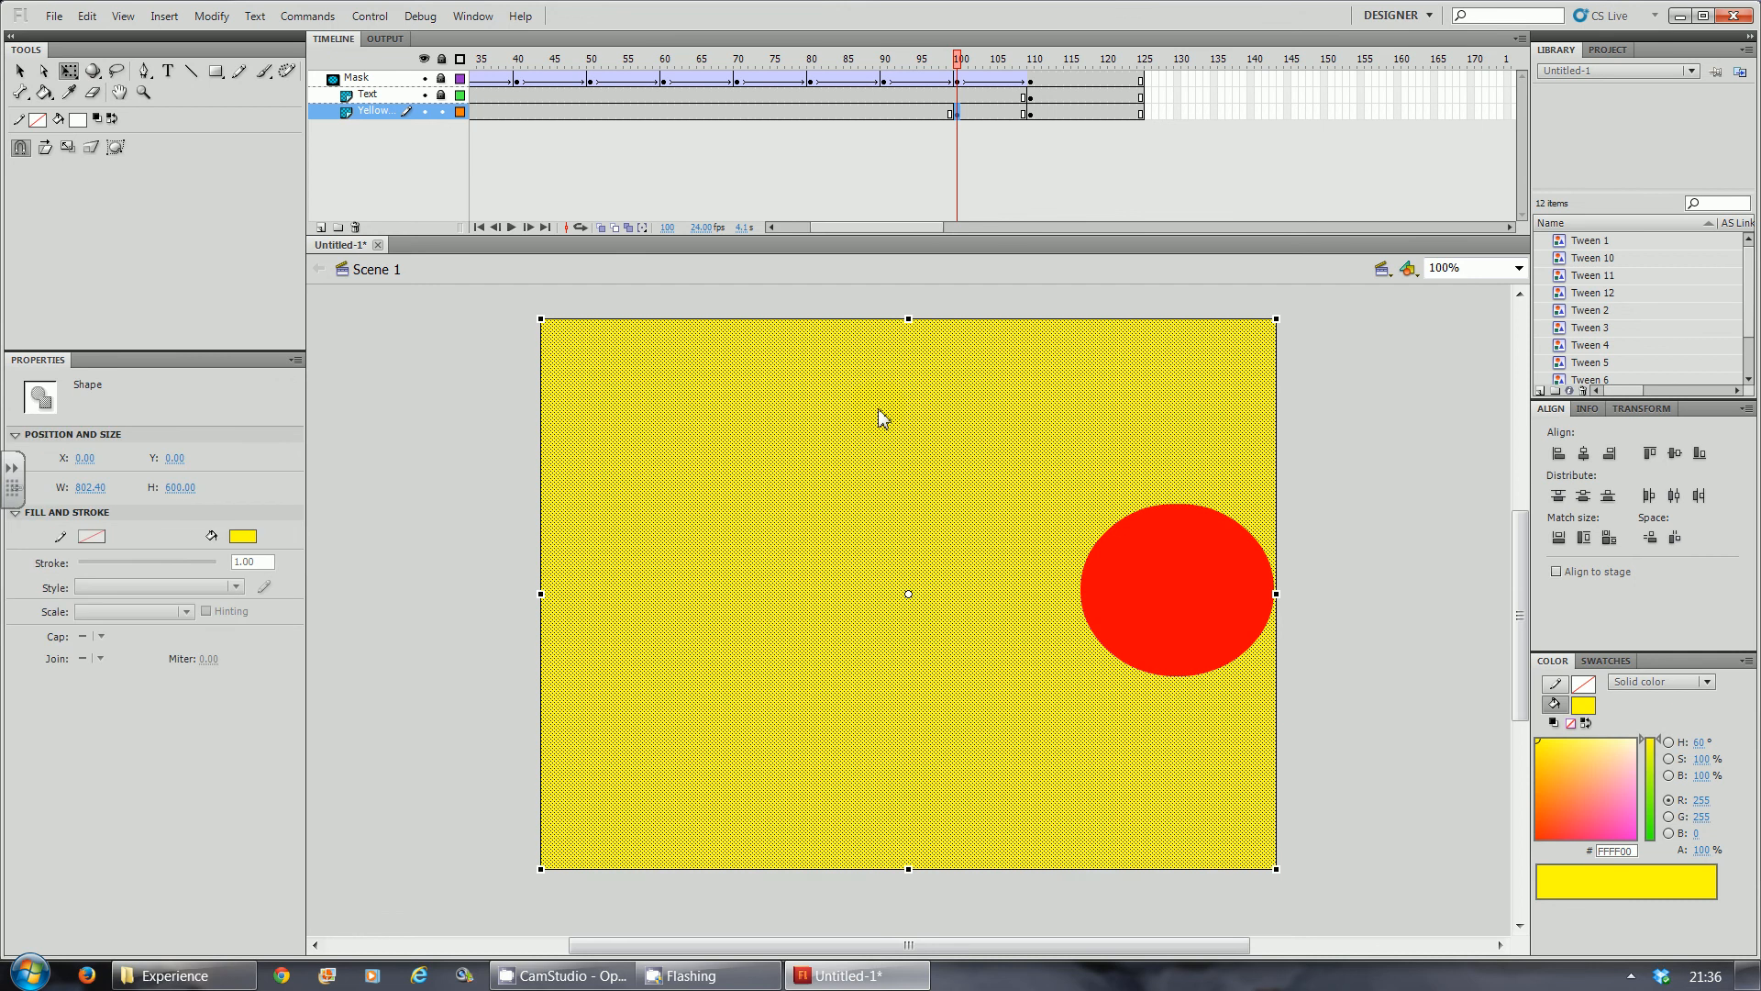
{"action": "left_click", "coordinate": [238, 541]}
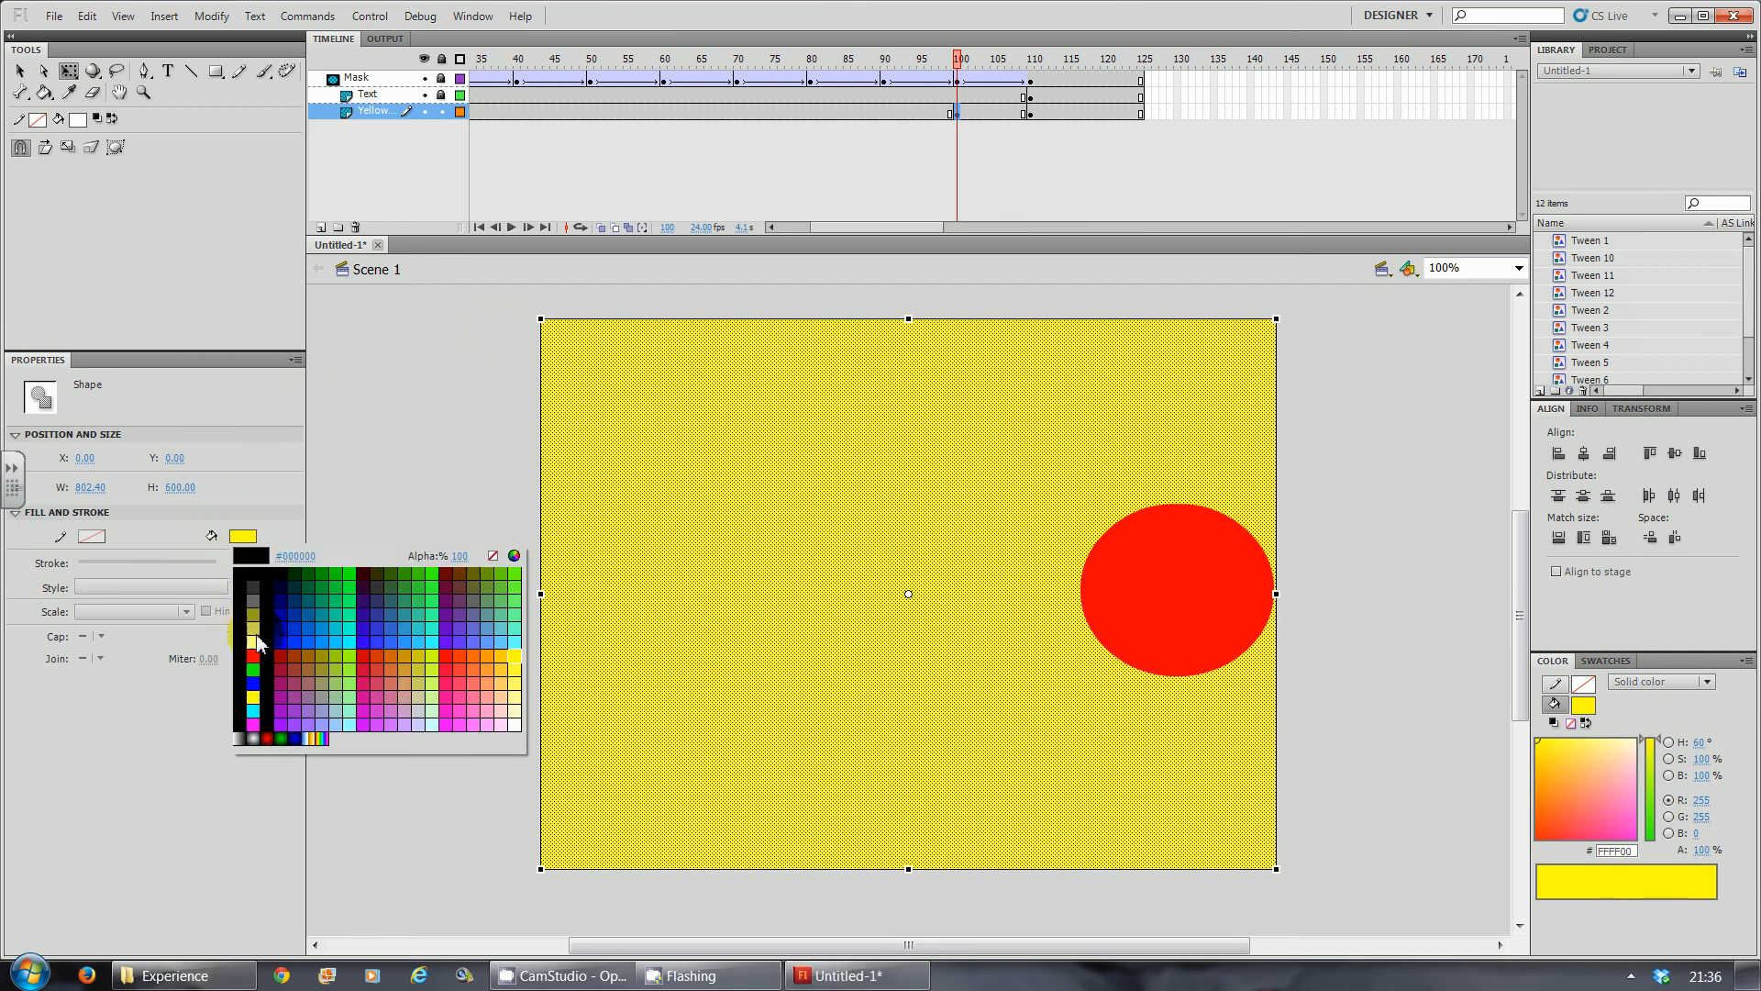
{"action": "left_click", "coordinate": [258, 646]}
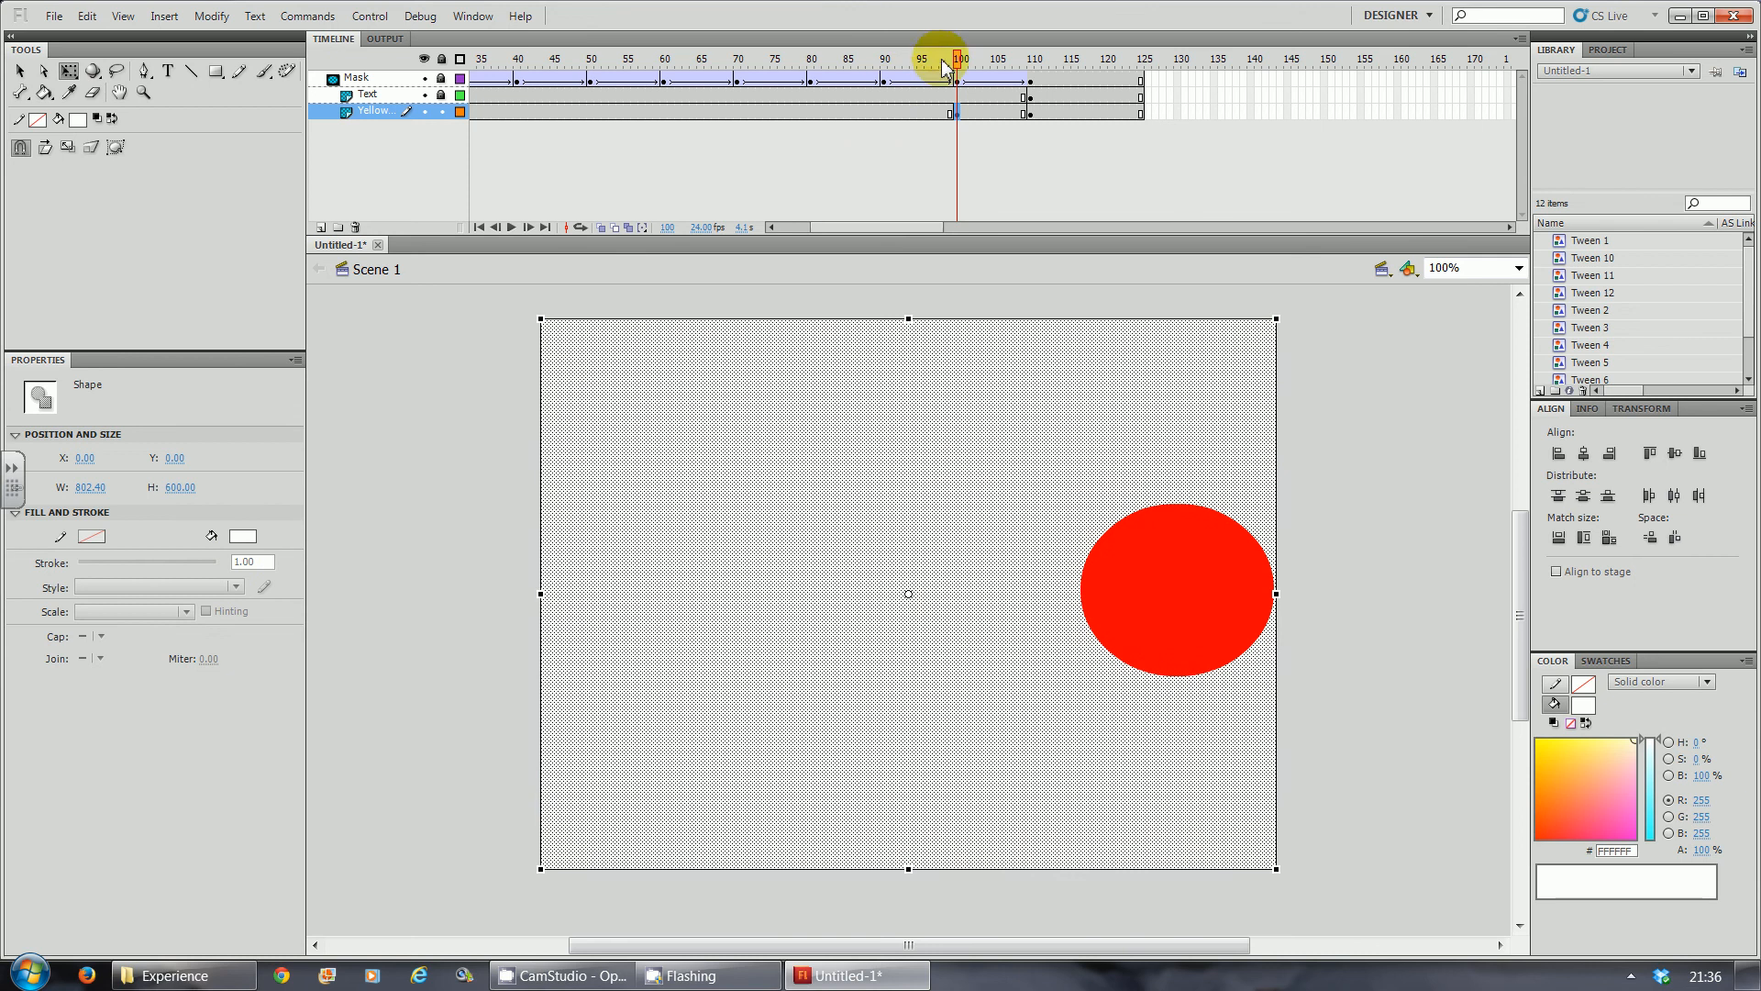
Move the playhead to frame 117, test the movie to check the masked animation, and close the preview.
{"action": "left_click_drag", "start_coordinate": [961, 63], "coordinate": [1085, 76]}
{"action": "key", "text": "ctrl+Return"}
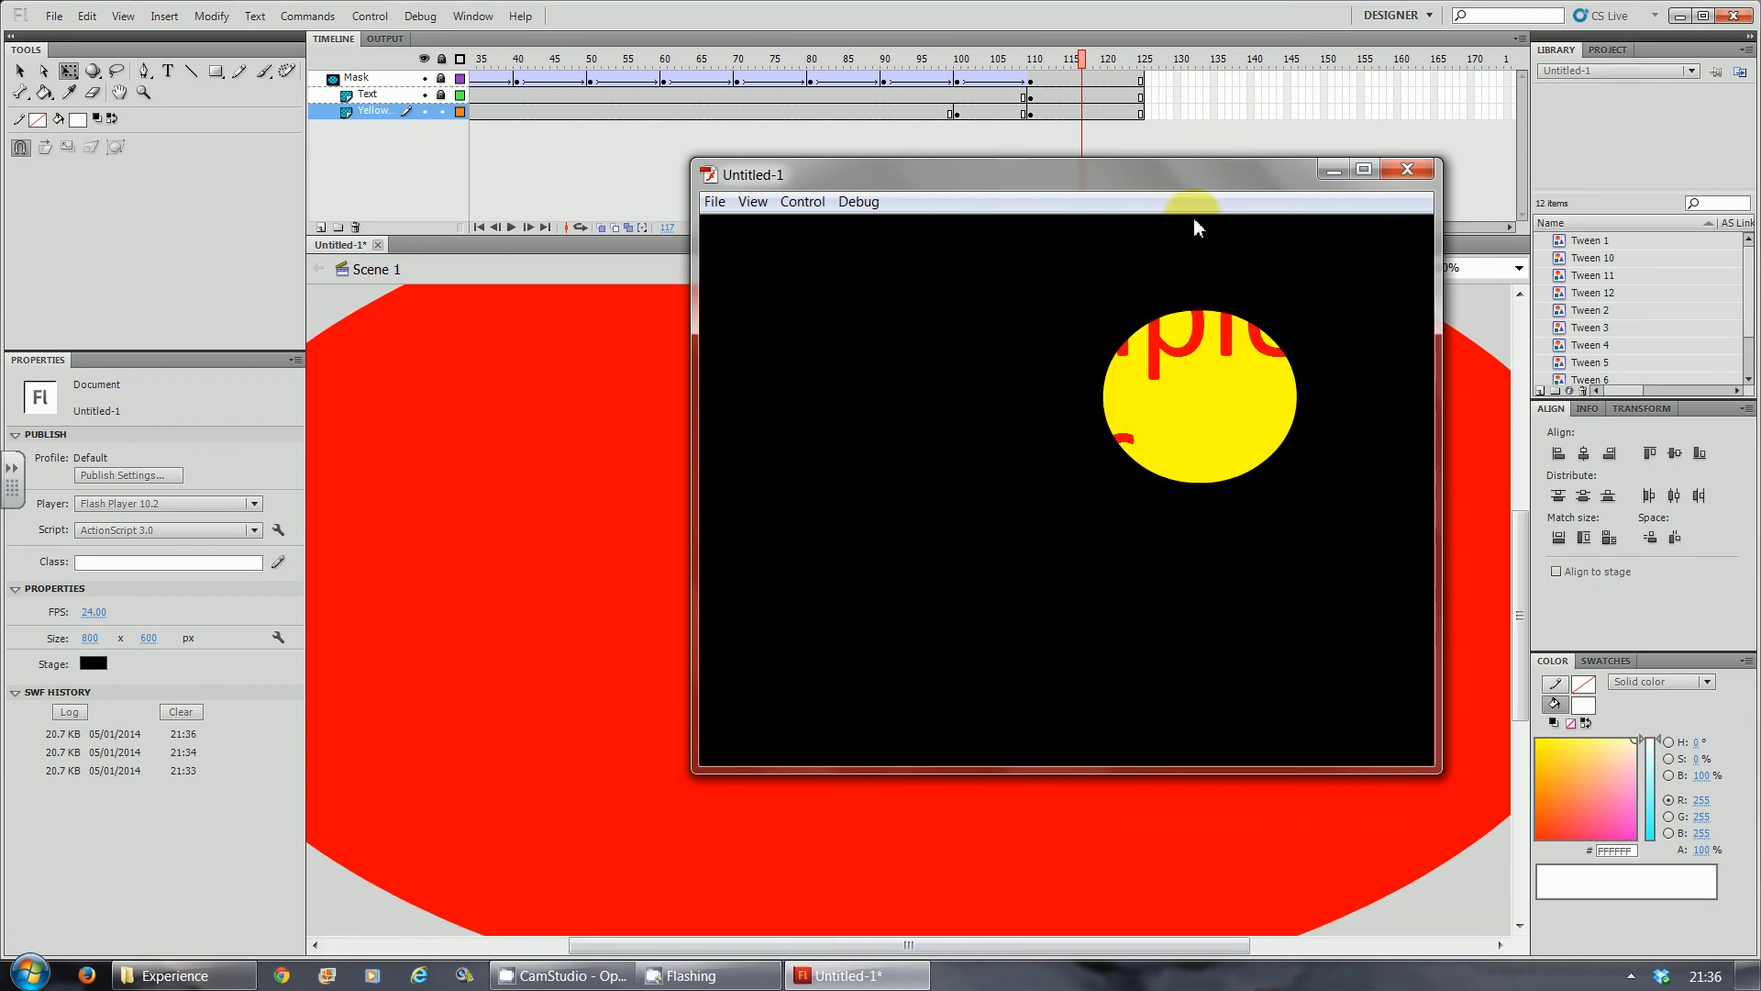
{"action": "left_click", "coordinate": [1405, 170]}
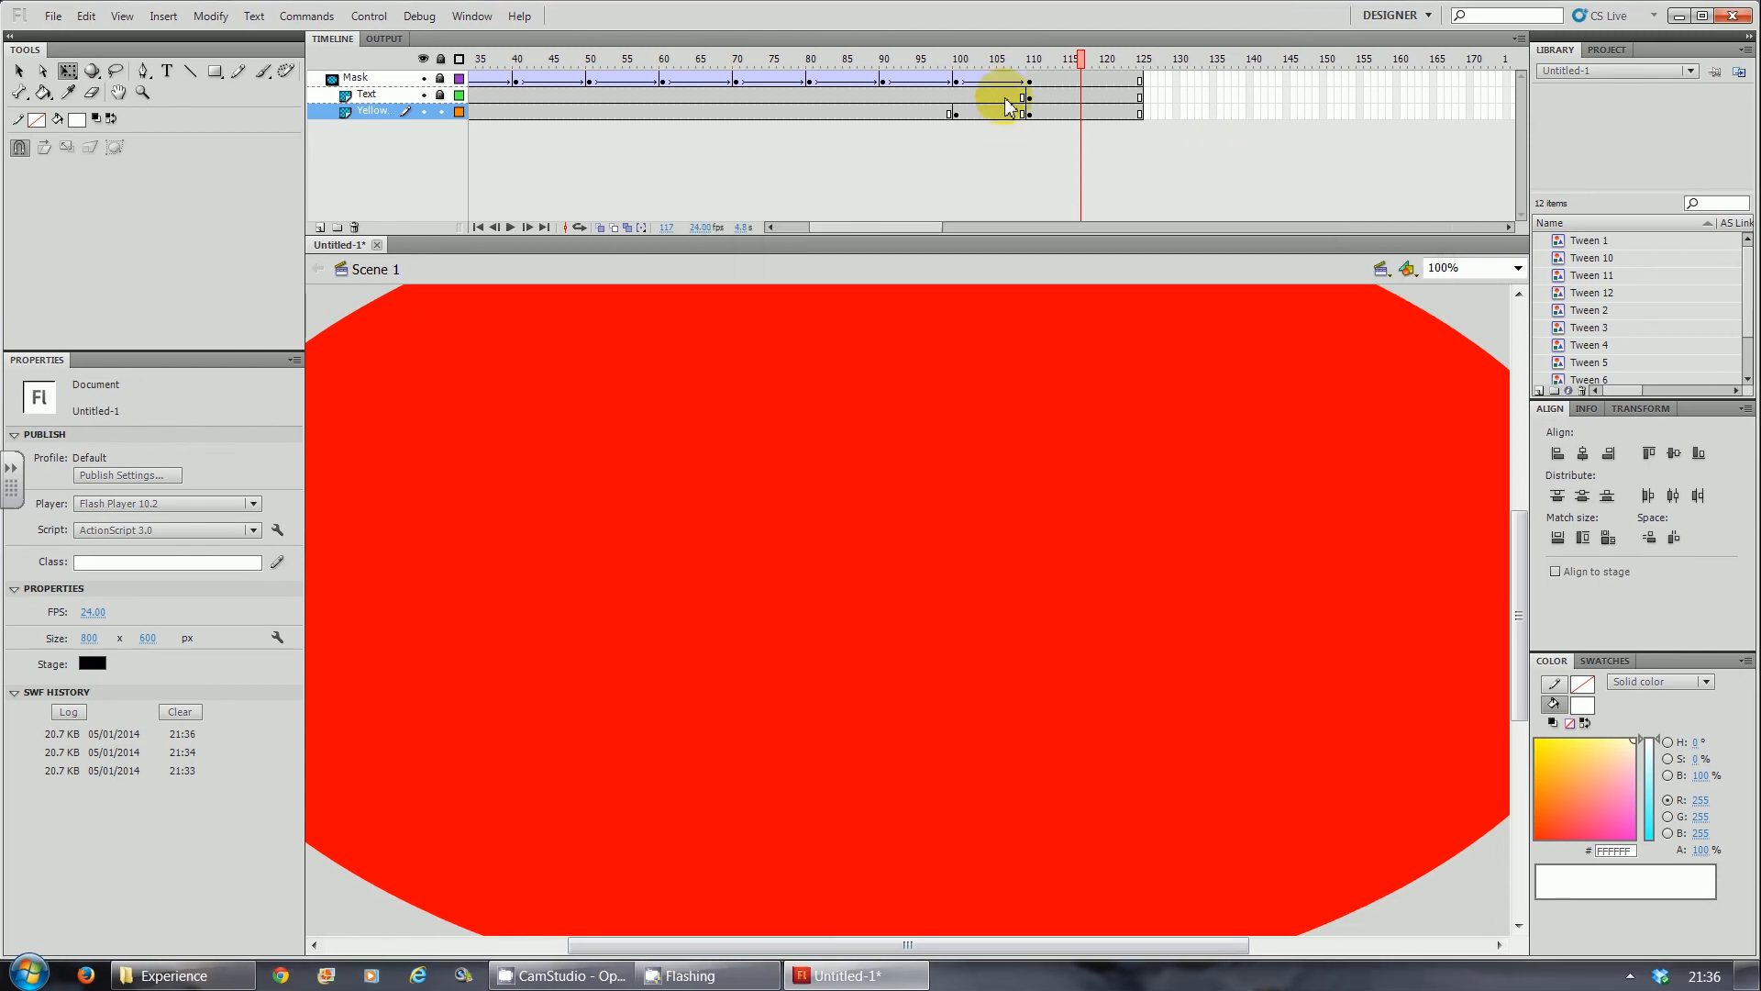
Clear the keyframes at frame 110 on the Text and Yellow Background layers.
{"action": "left_click", "coordinate": [1033, 97]}
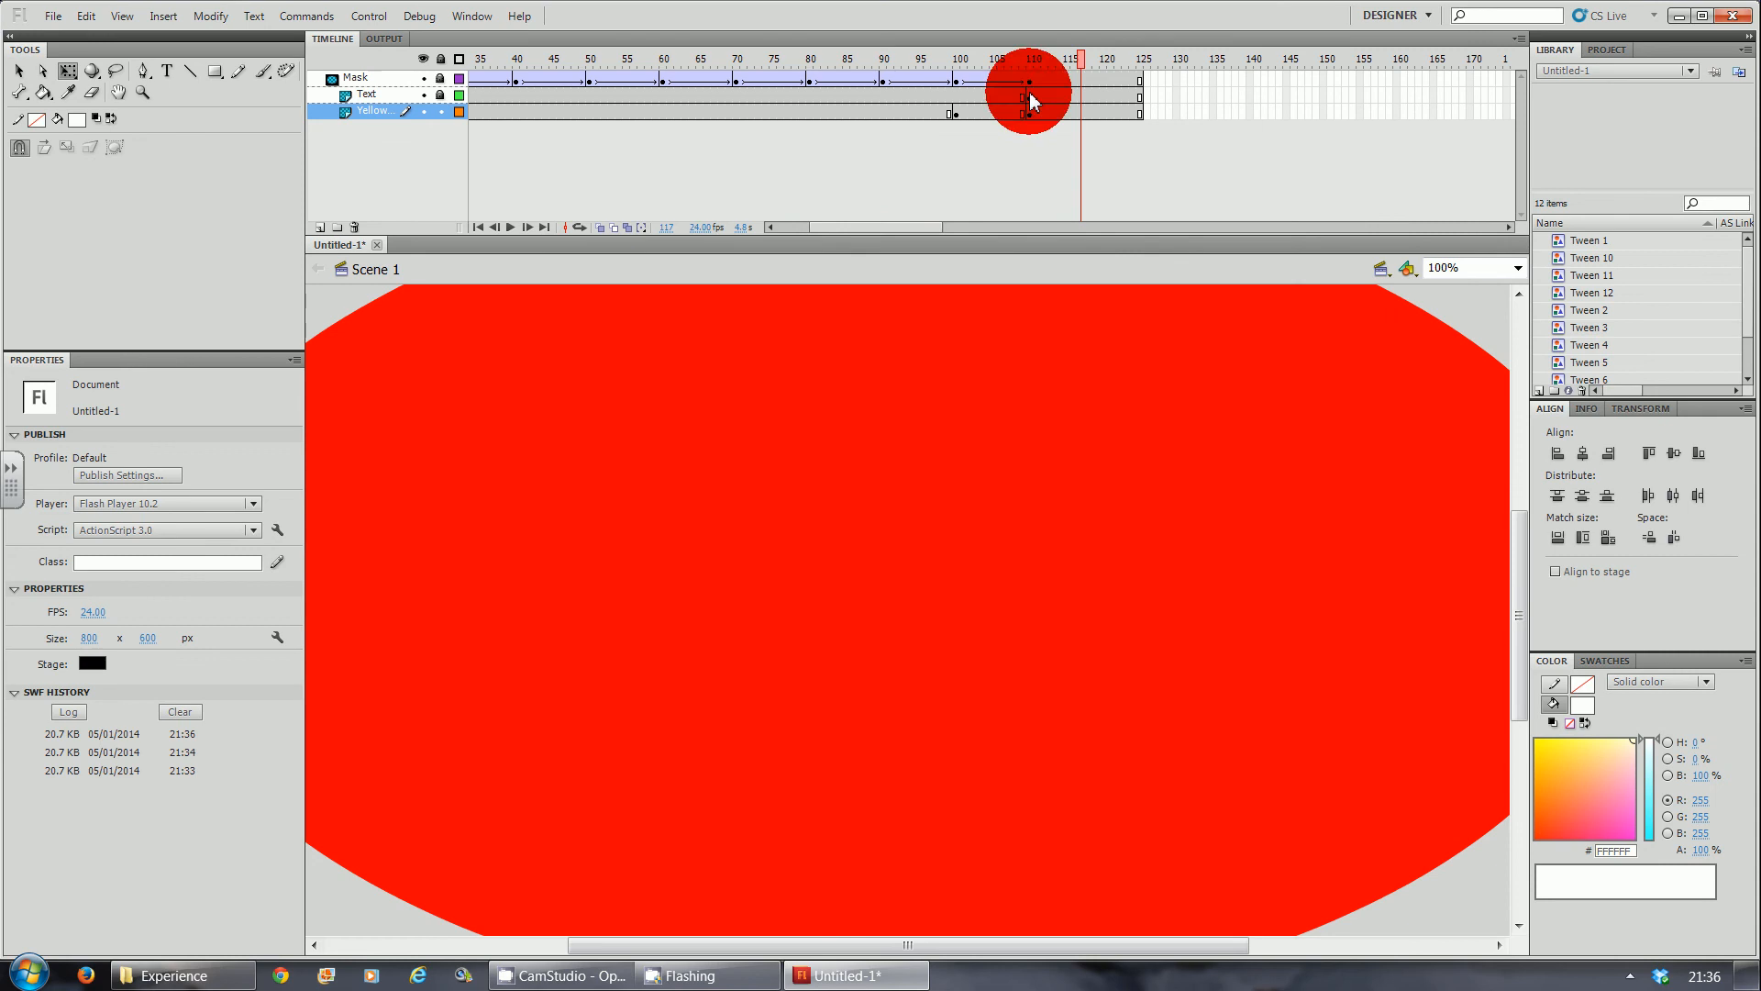
{"action": "right_click", "coordinate": [1031, 95]}
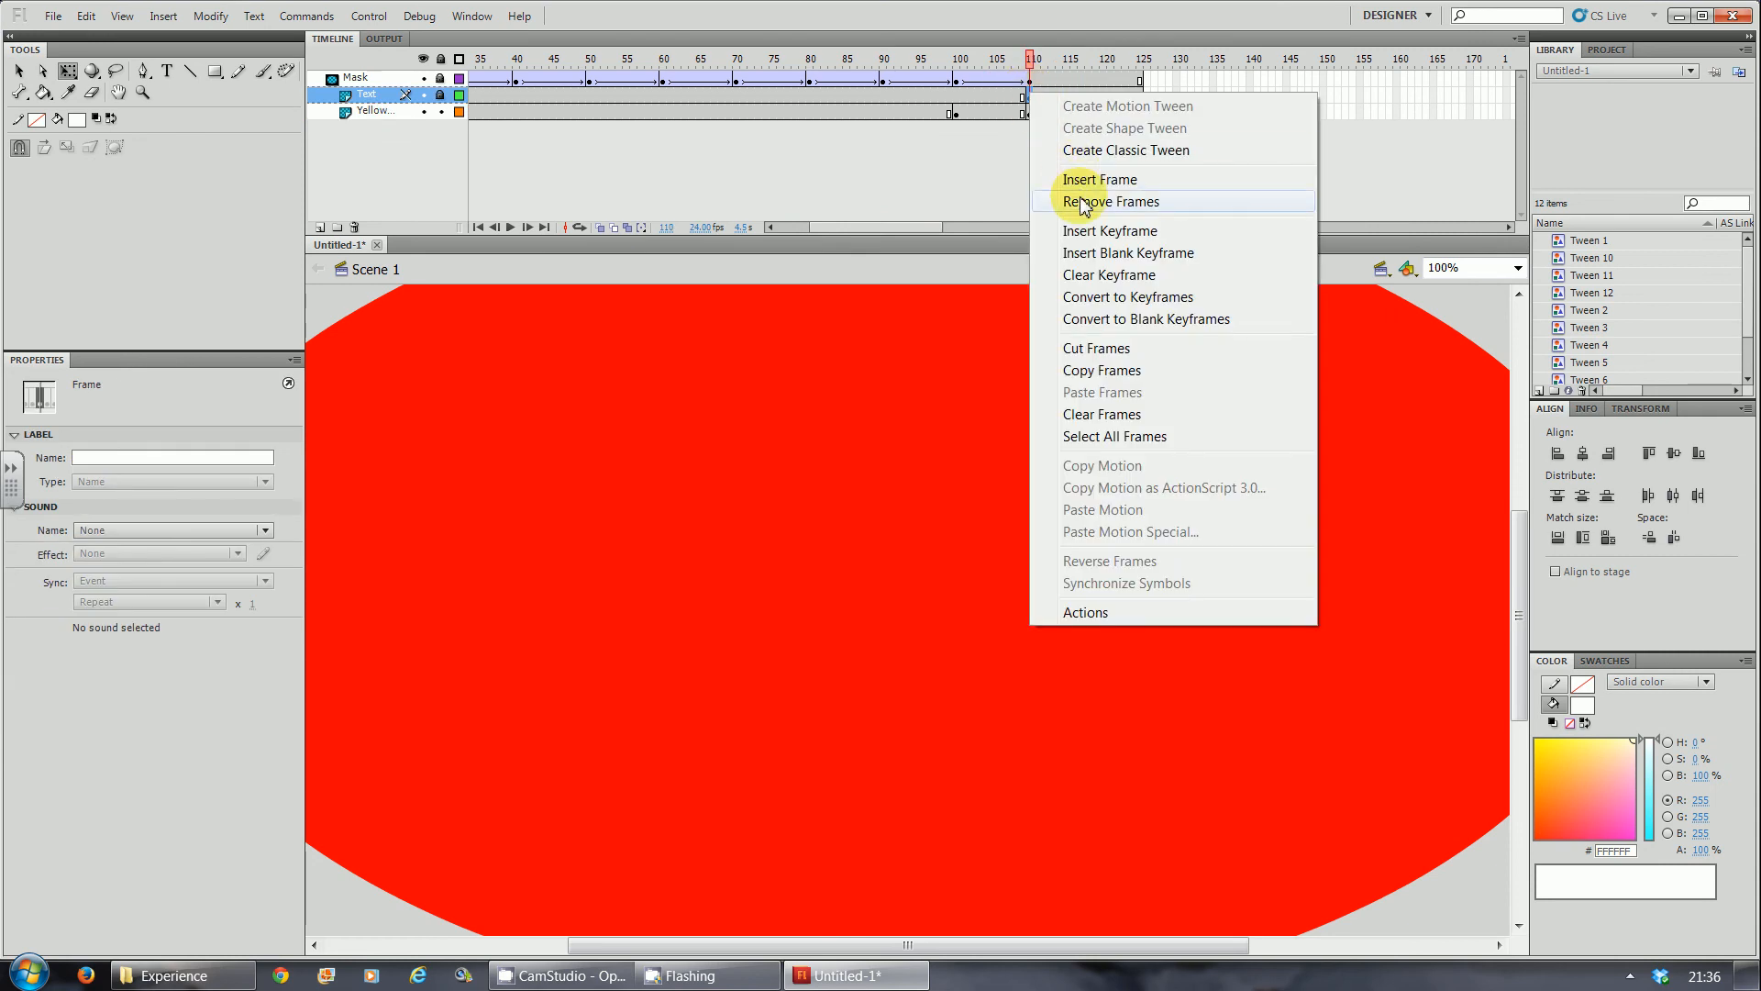
{"action": "left_click", "coordinate": [1100, 181]}
{"action": "left_click", "coordinate": [1046, 125]}
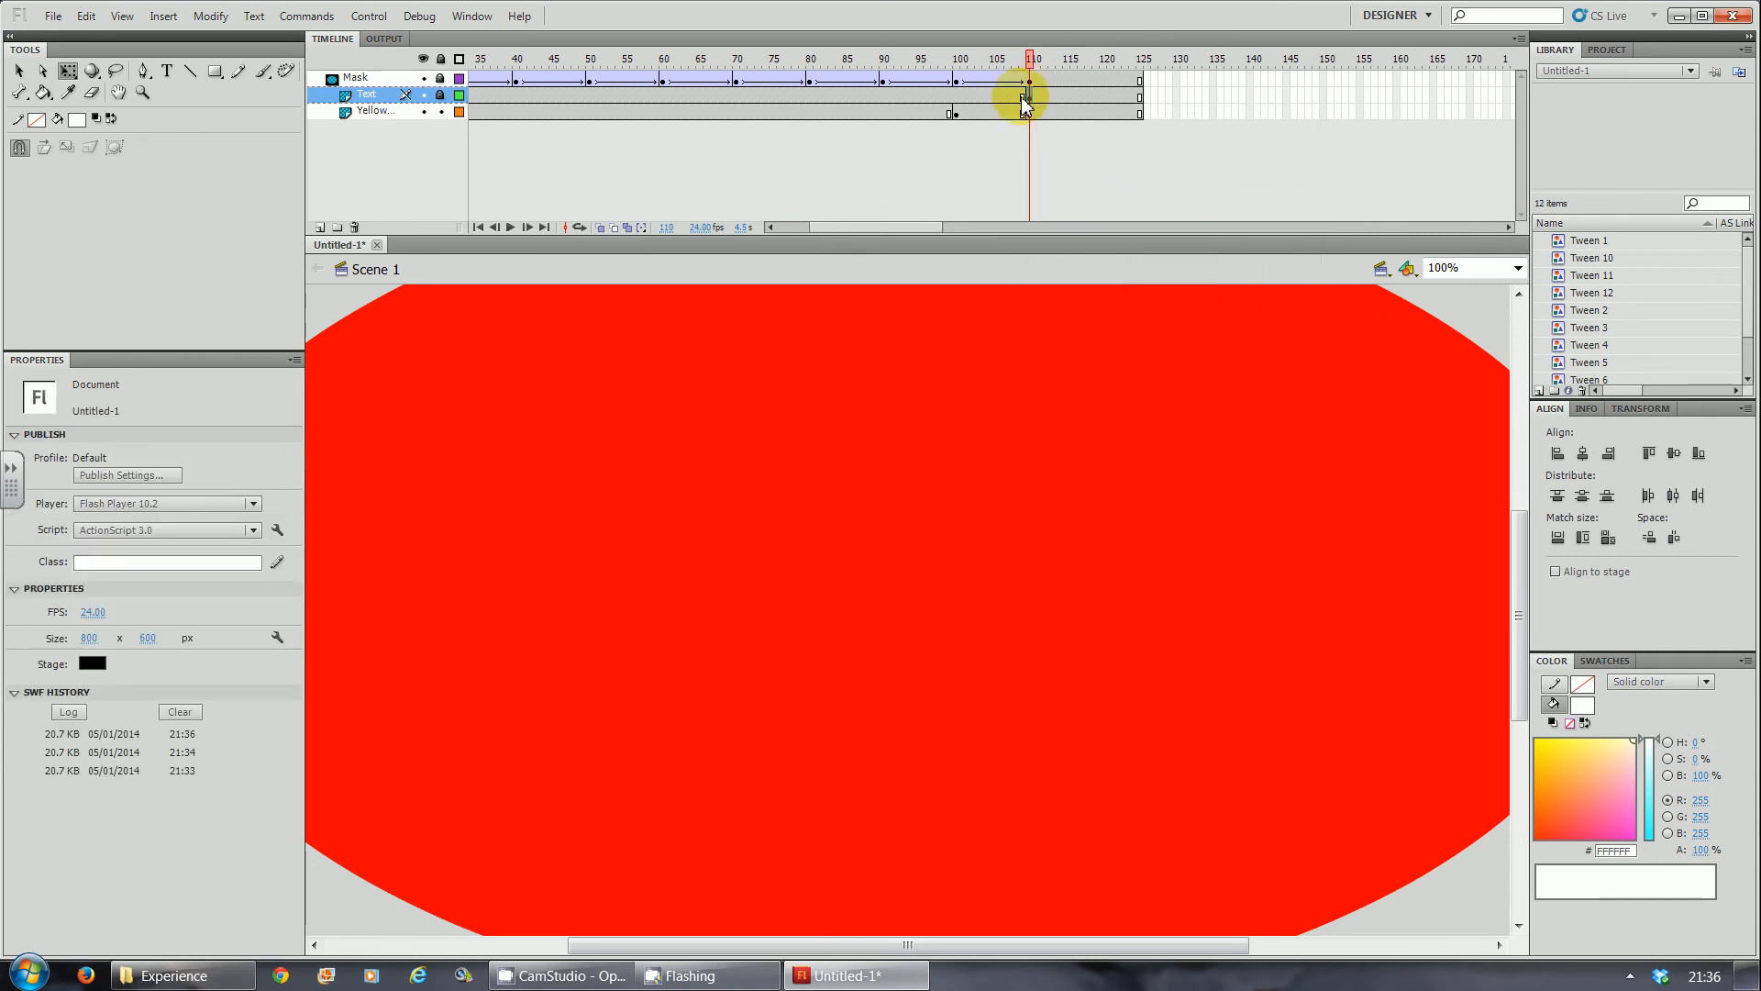
{"action": "right_click", "coordinate": [1031, 101]}
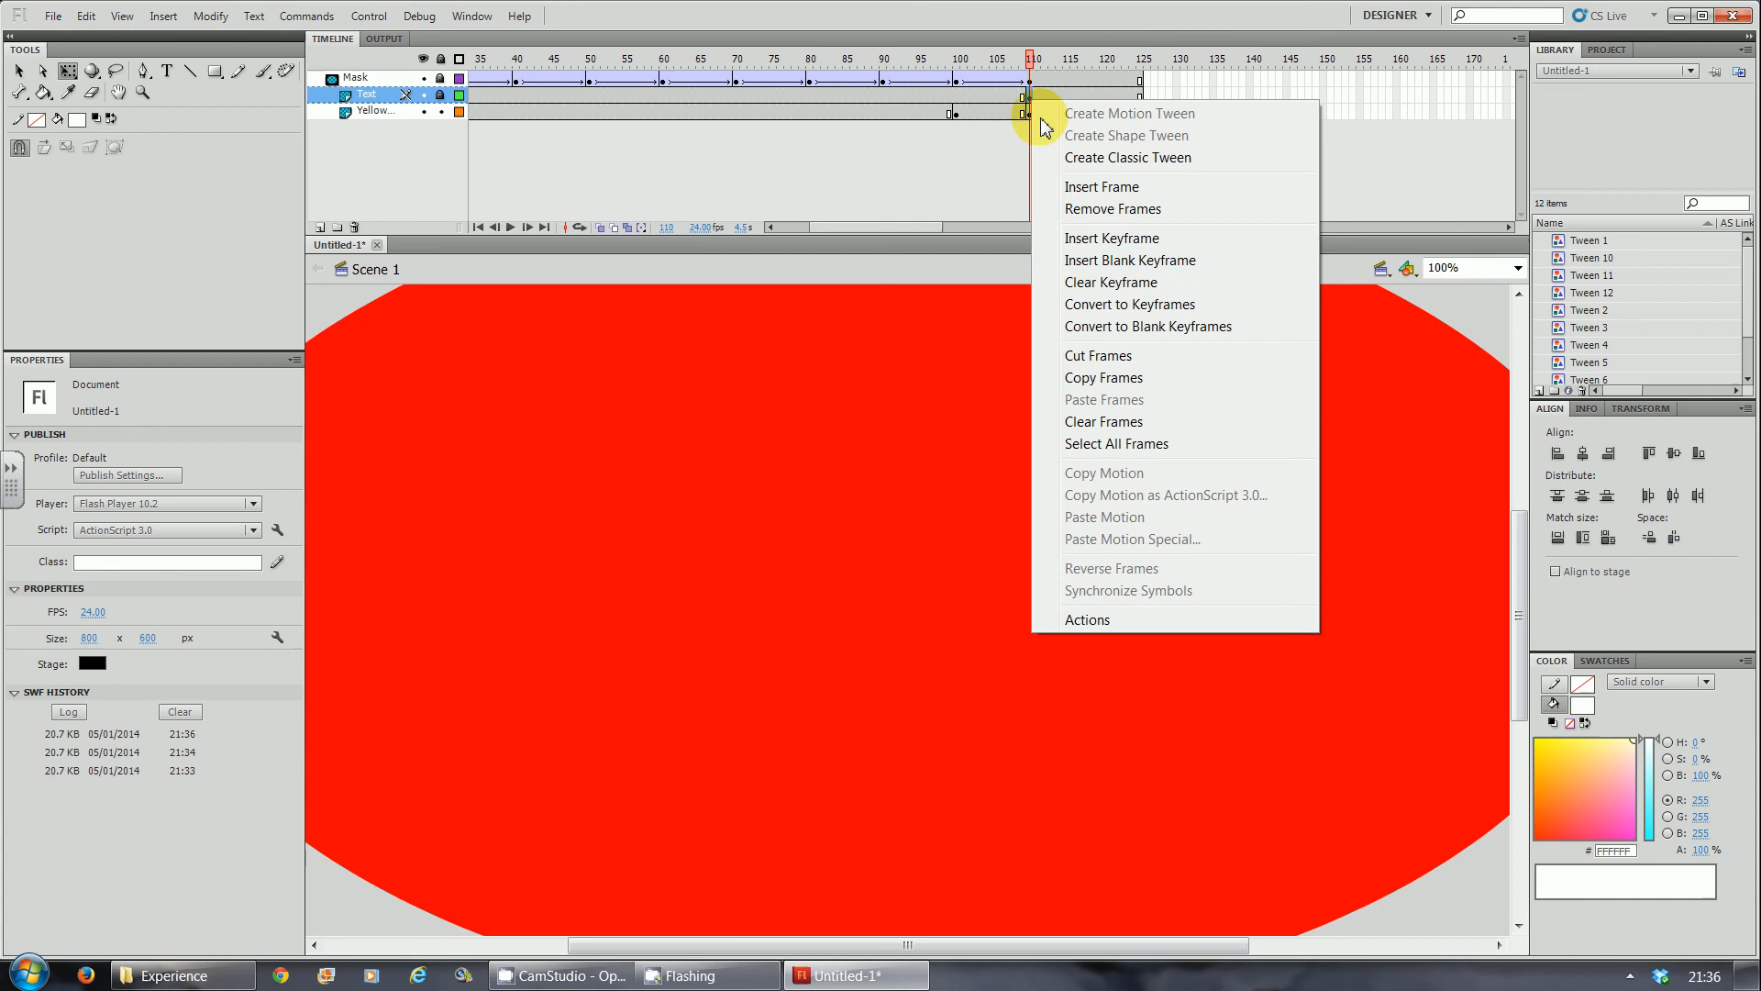
{"action": "left_click", "coordinate": [1091, 287]}
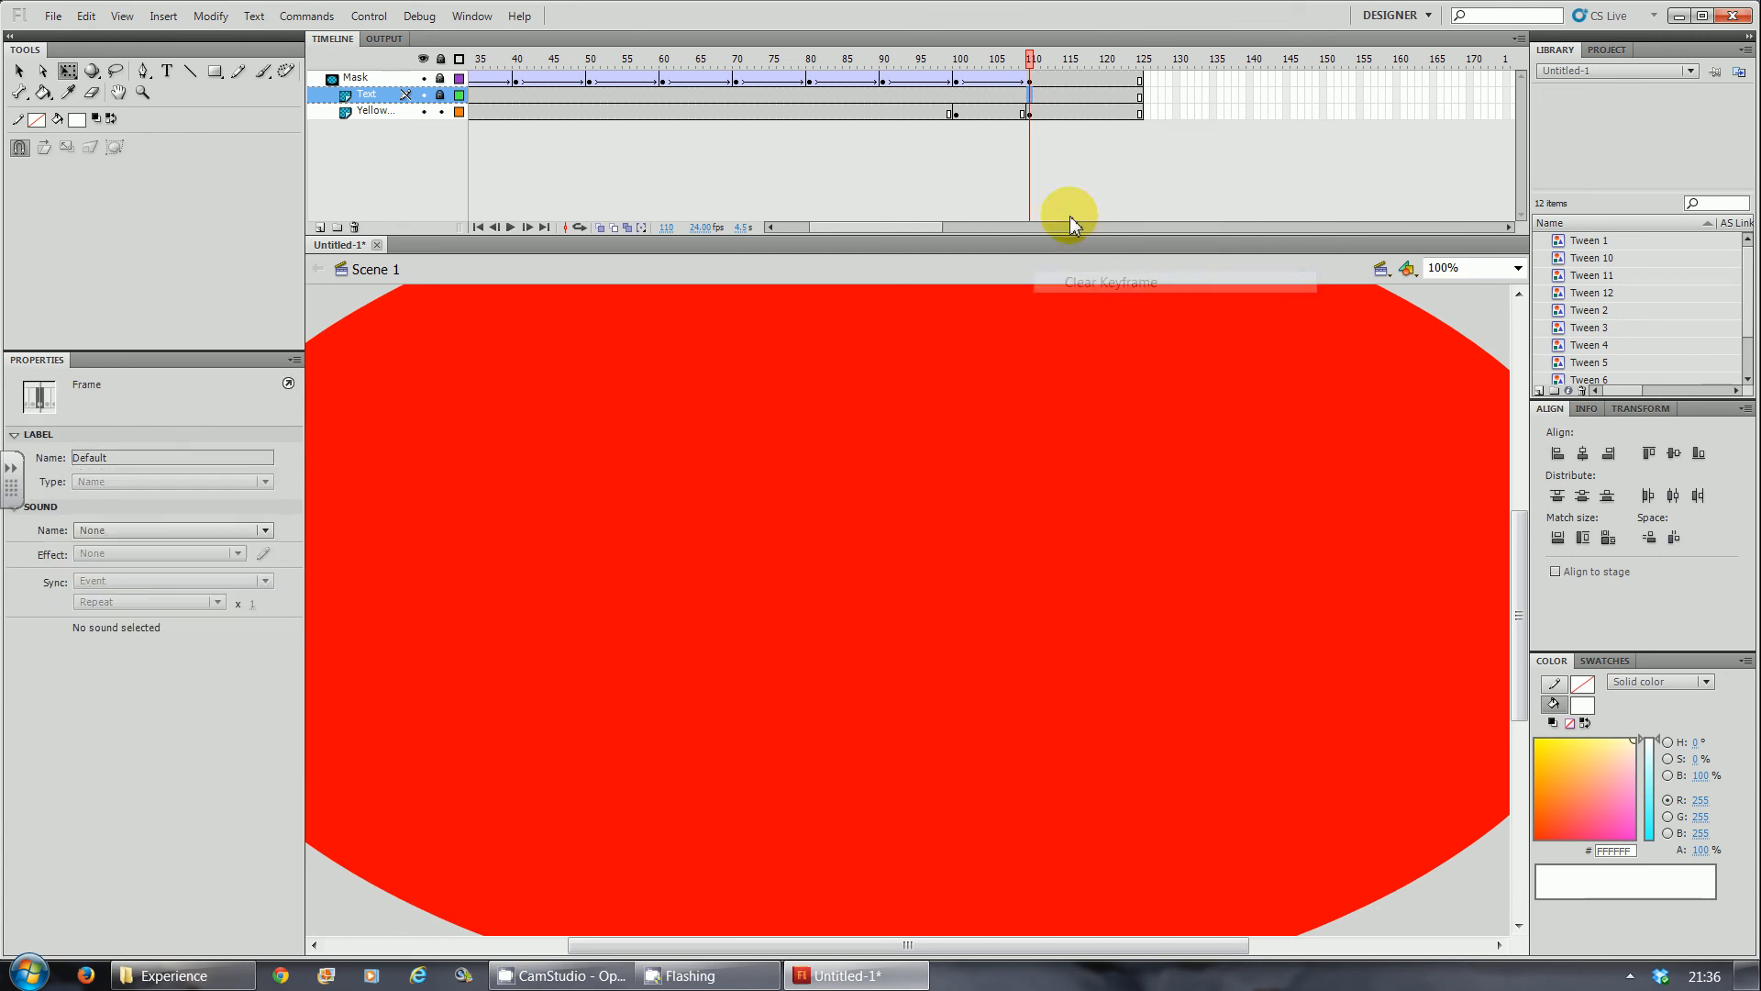
{"action": "right_click", "coordinate": [1031, 119]}
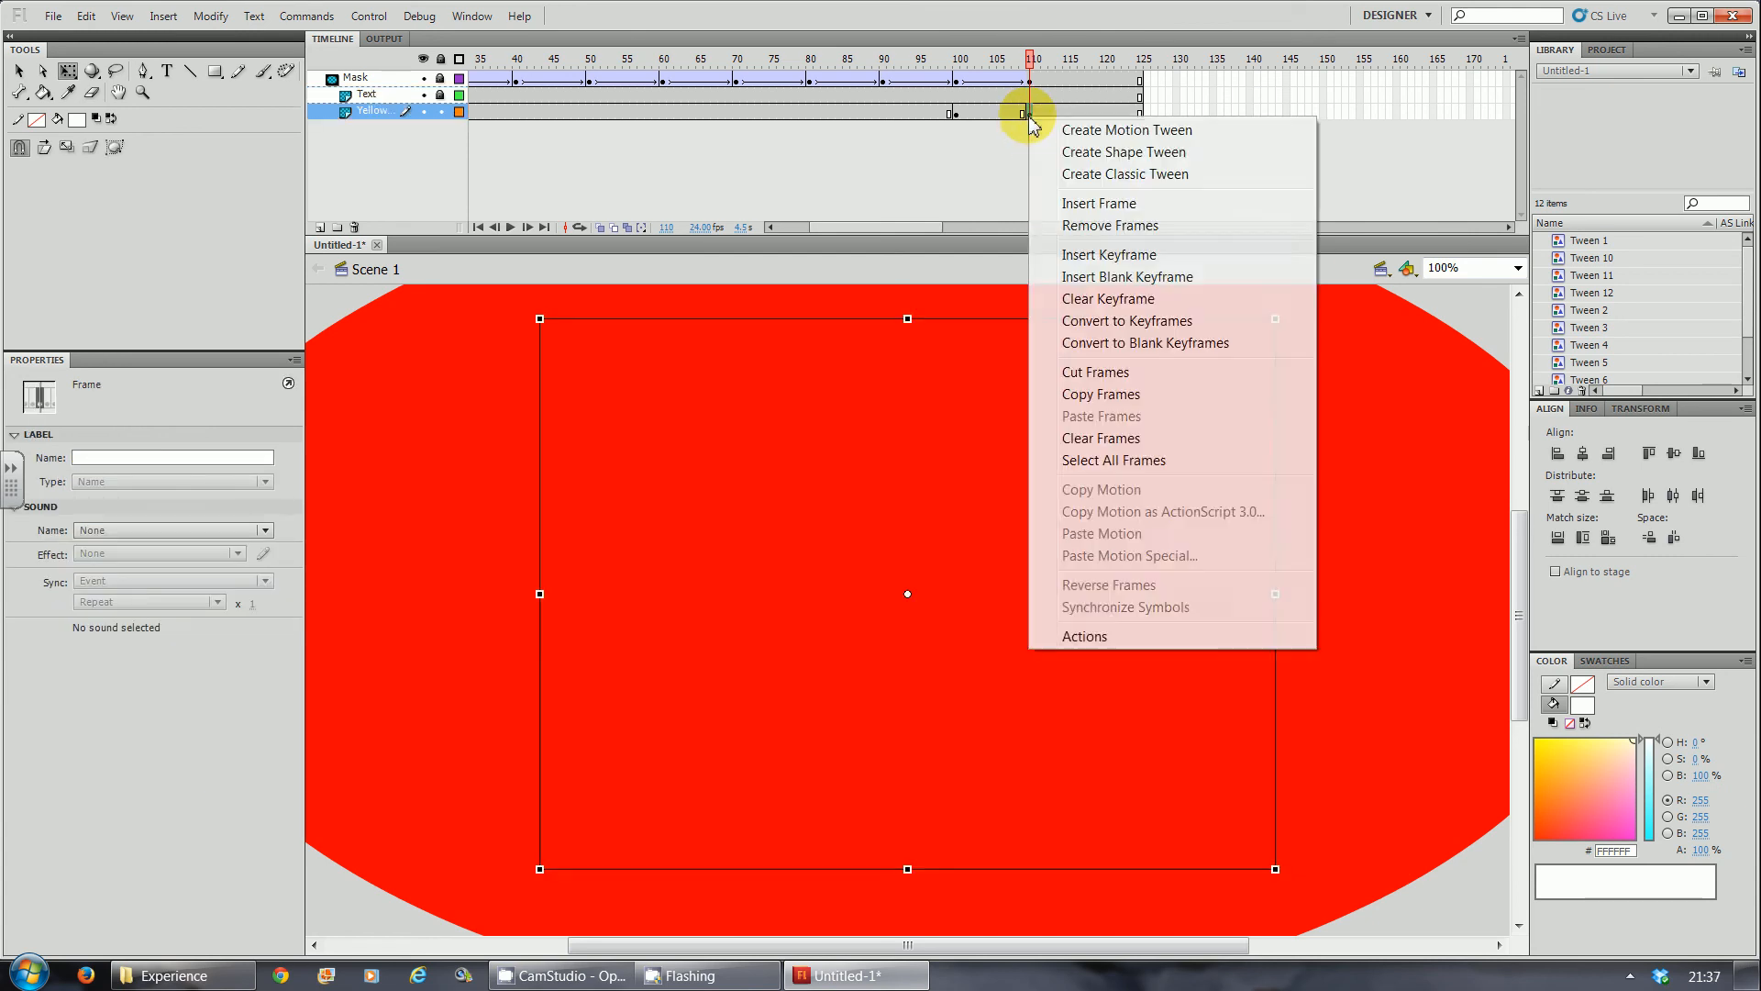
{"action": "left_click", "coordinate": [1091, 298]}
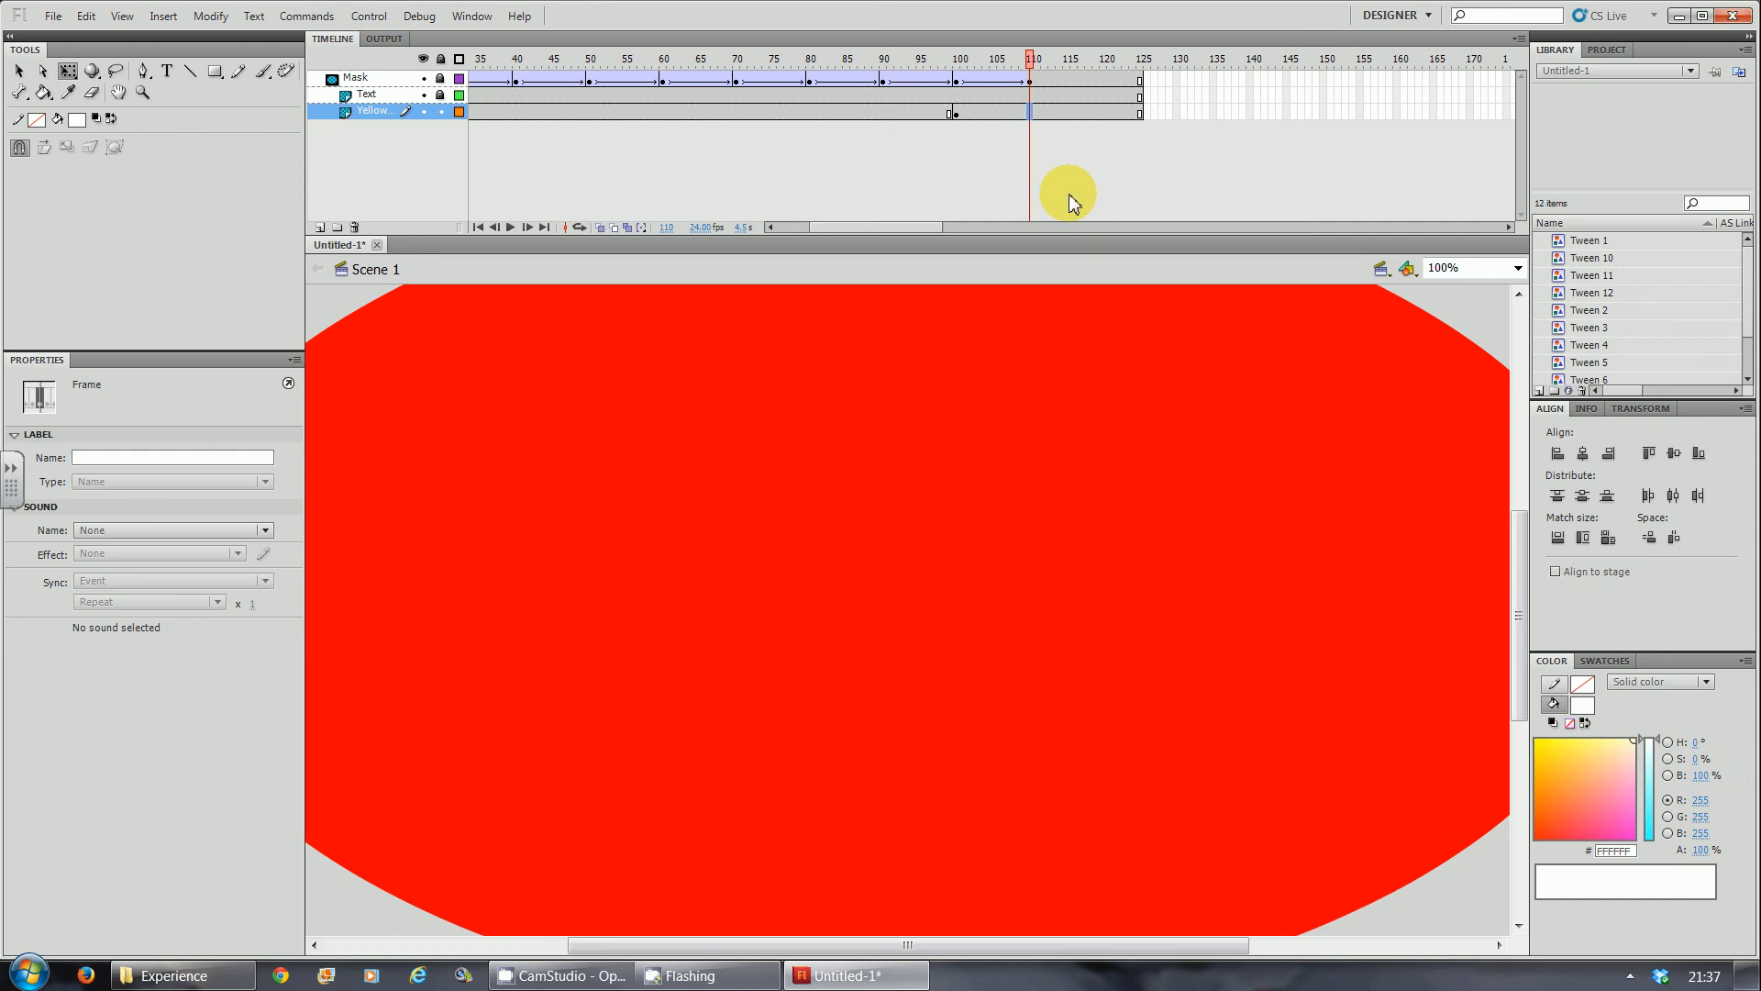
{"action": "key", "text": "ctrl+s"}
{"action": "left_click", "coordinate": [844, 15]}
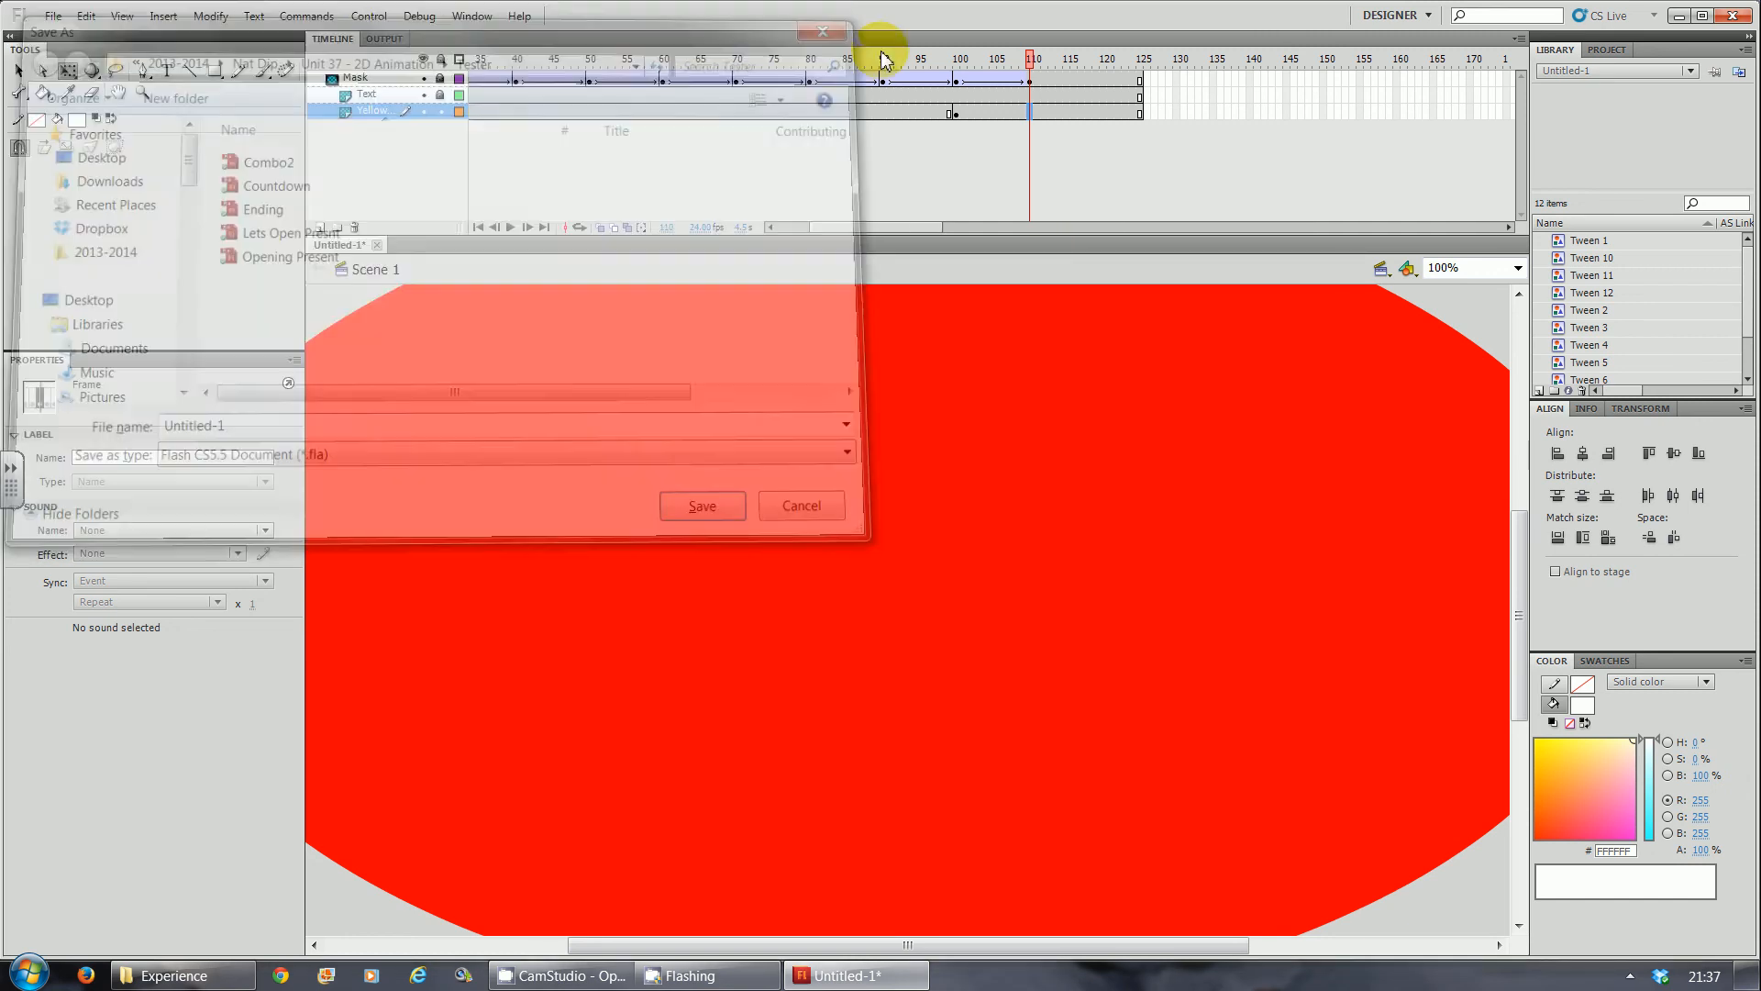
{"action": "left_click", "coordinate": [624, 970]}
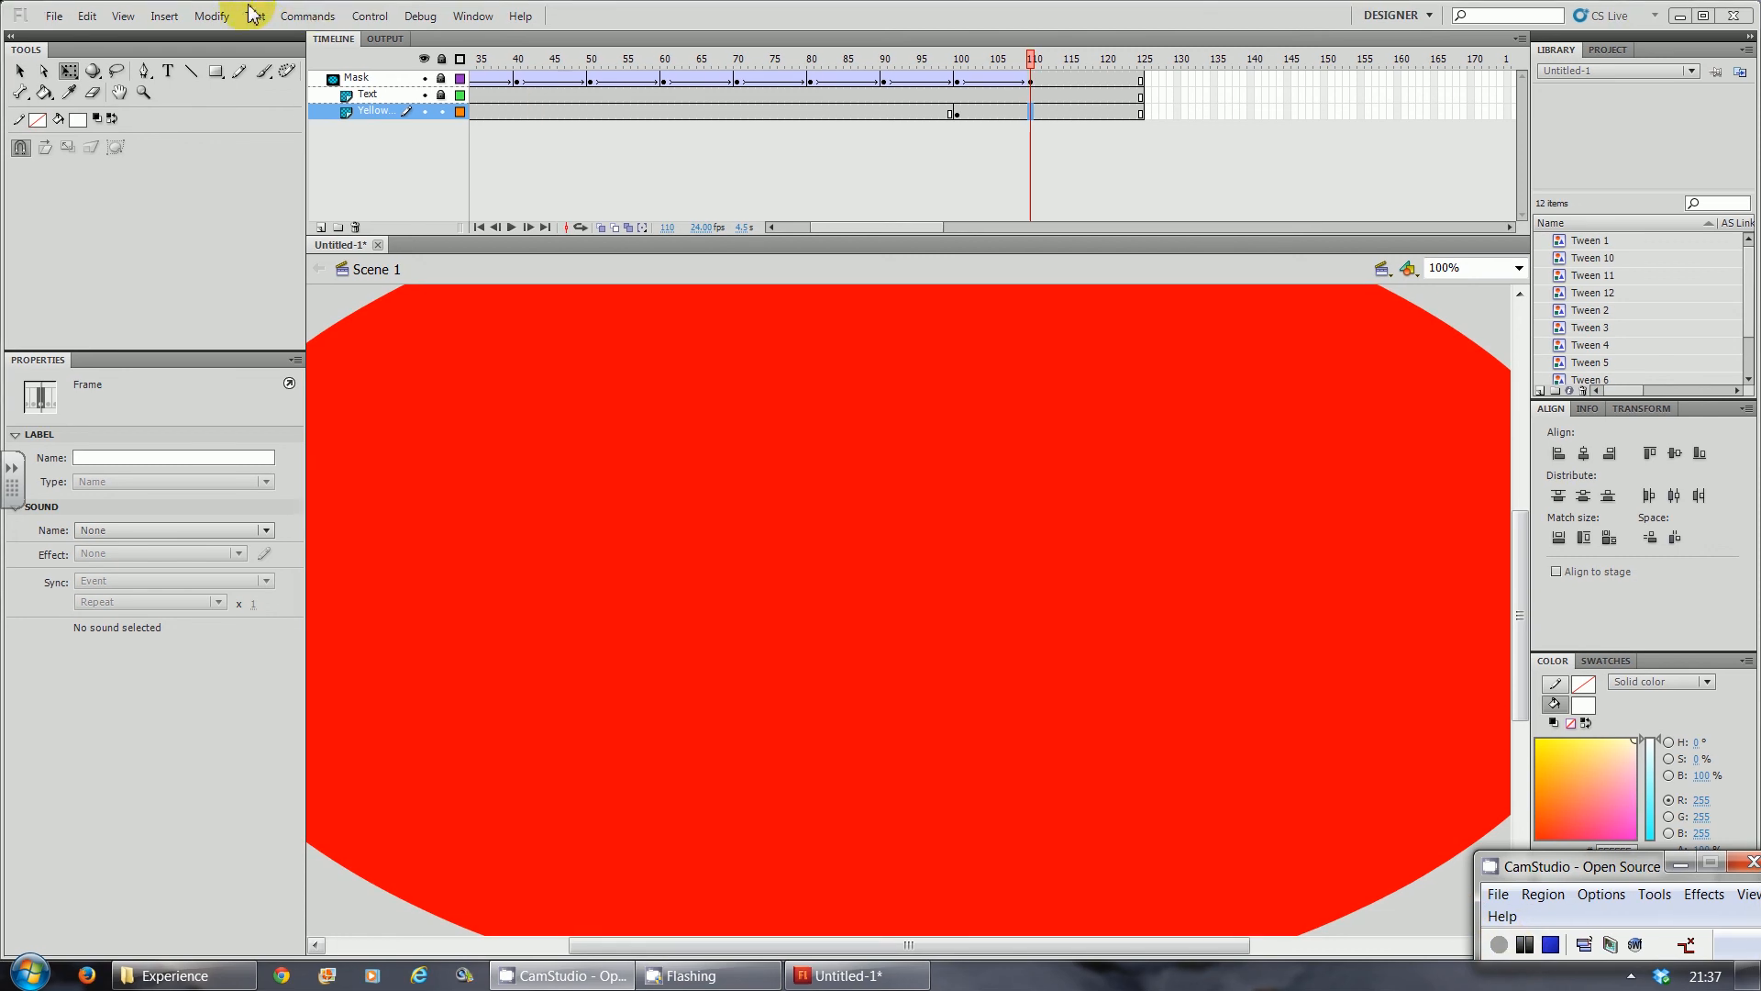
Import the Drumroll-DarkMark-7983_hifi MP3 from the 2013-2014 Experience folder into the library.
{"action": "left_click", "coordinate": [57, 17]}
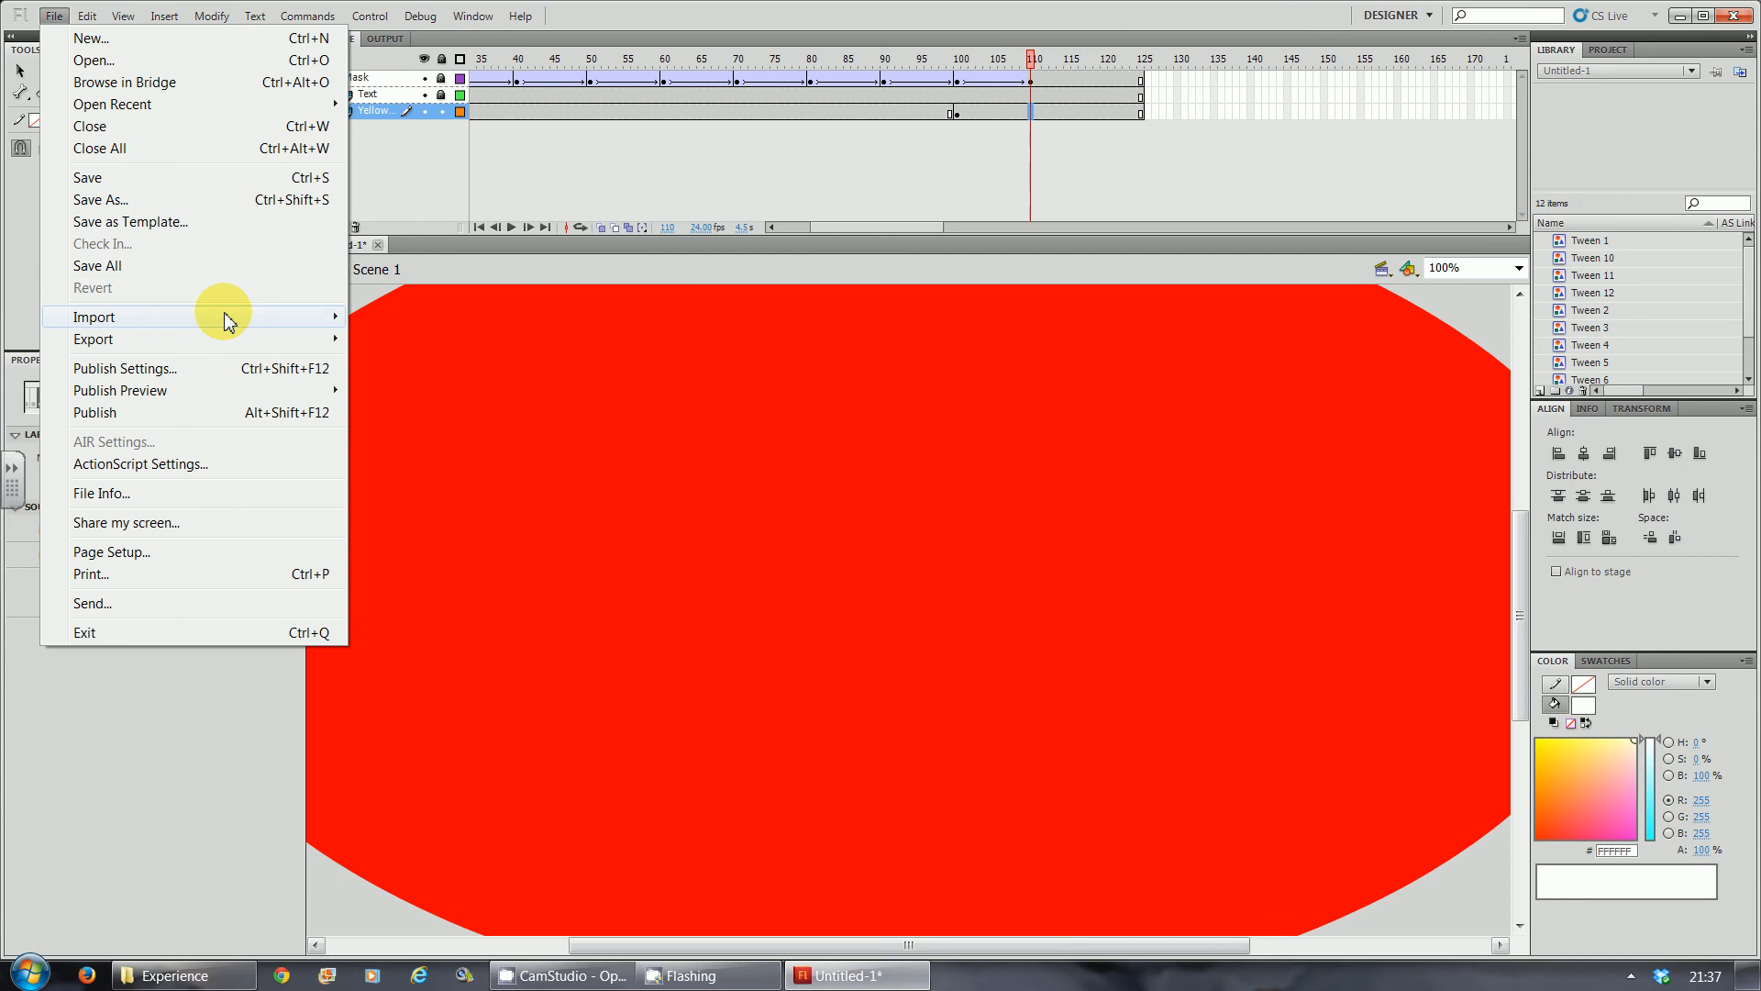
{"action": "mouse_move", "coordinate": [223, 317]}
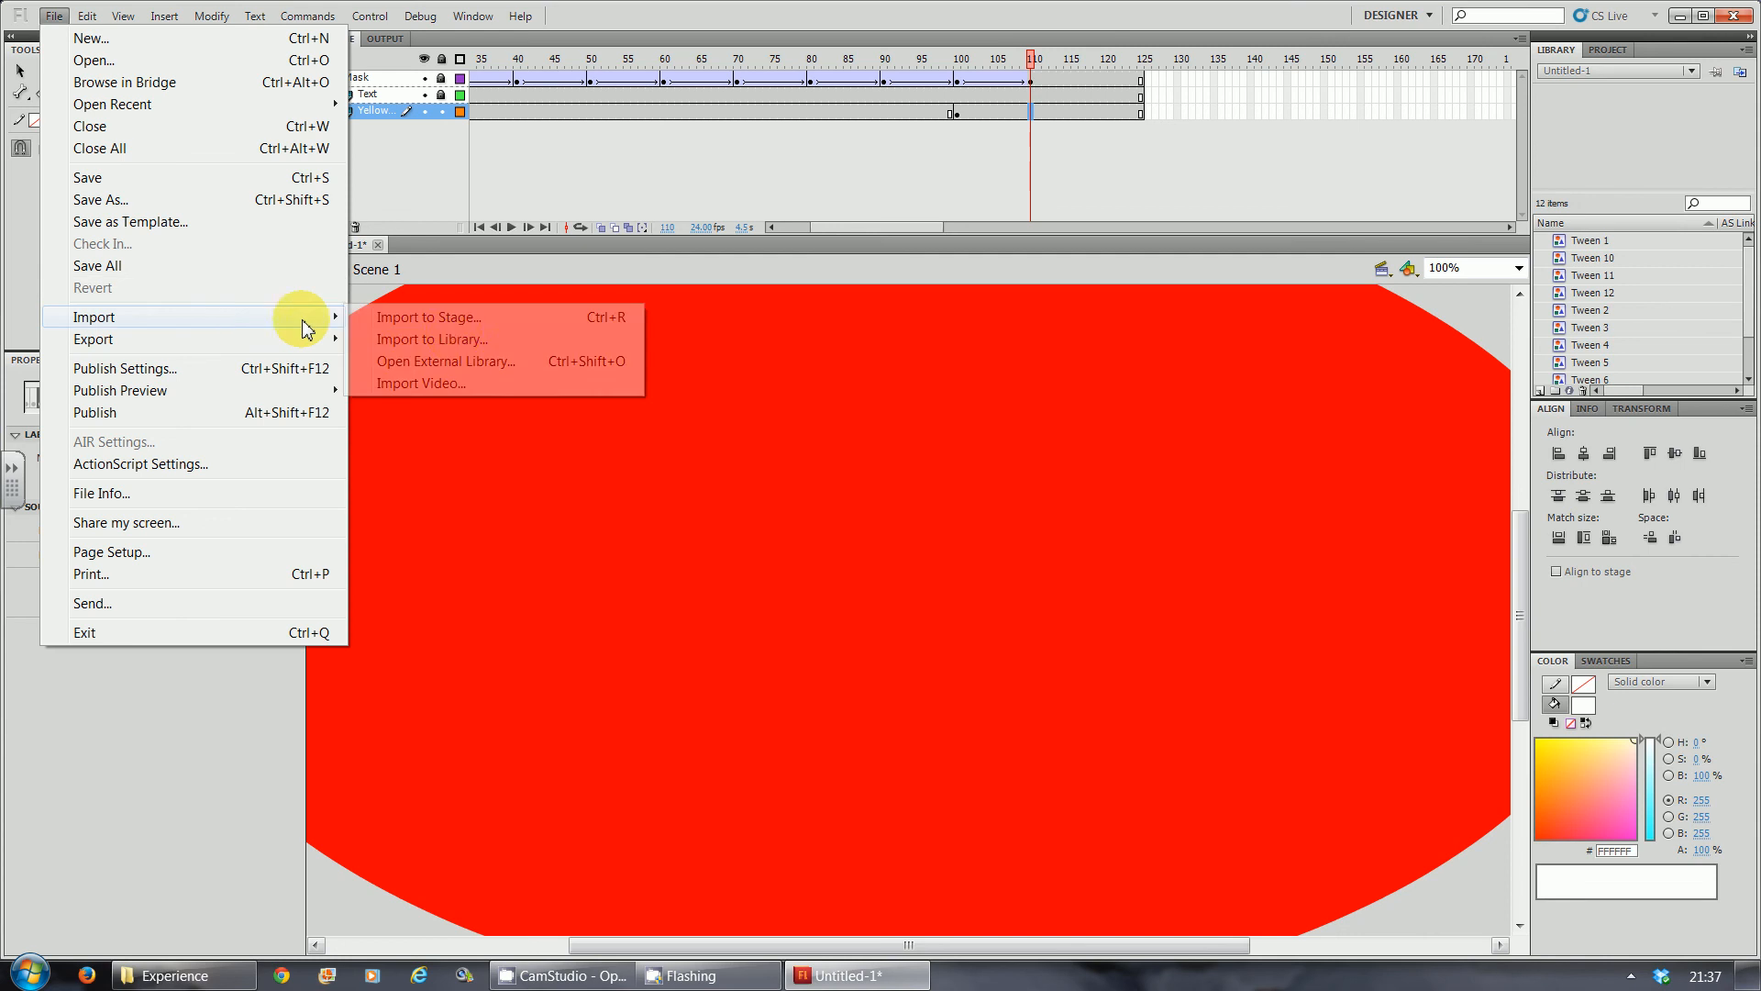
{"action": "left_click", "coordinate": [456, 339]}
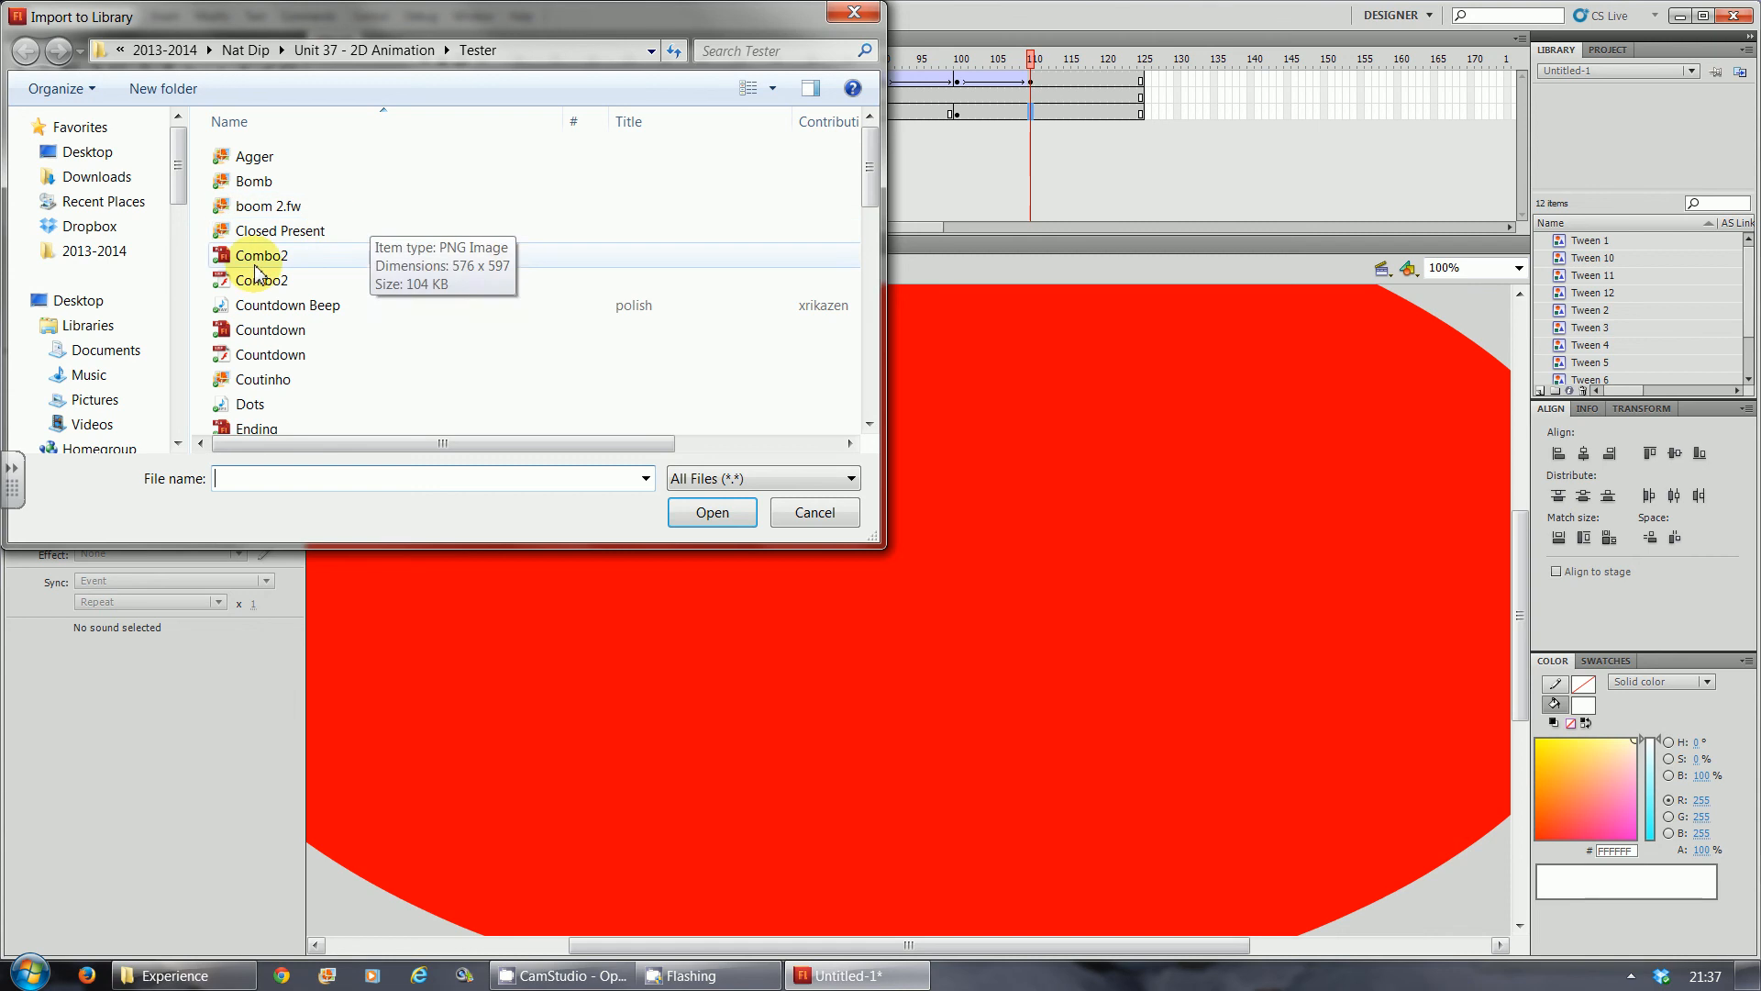
{"action": "left_click", "coordinate": [103, 249]}
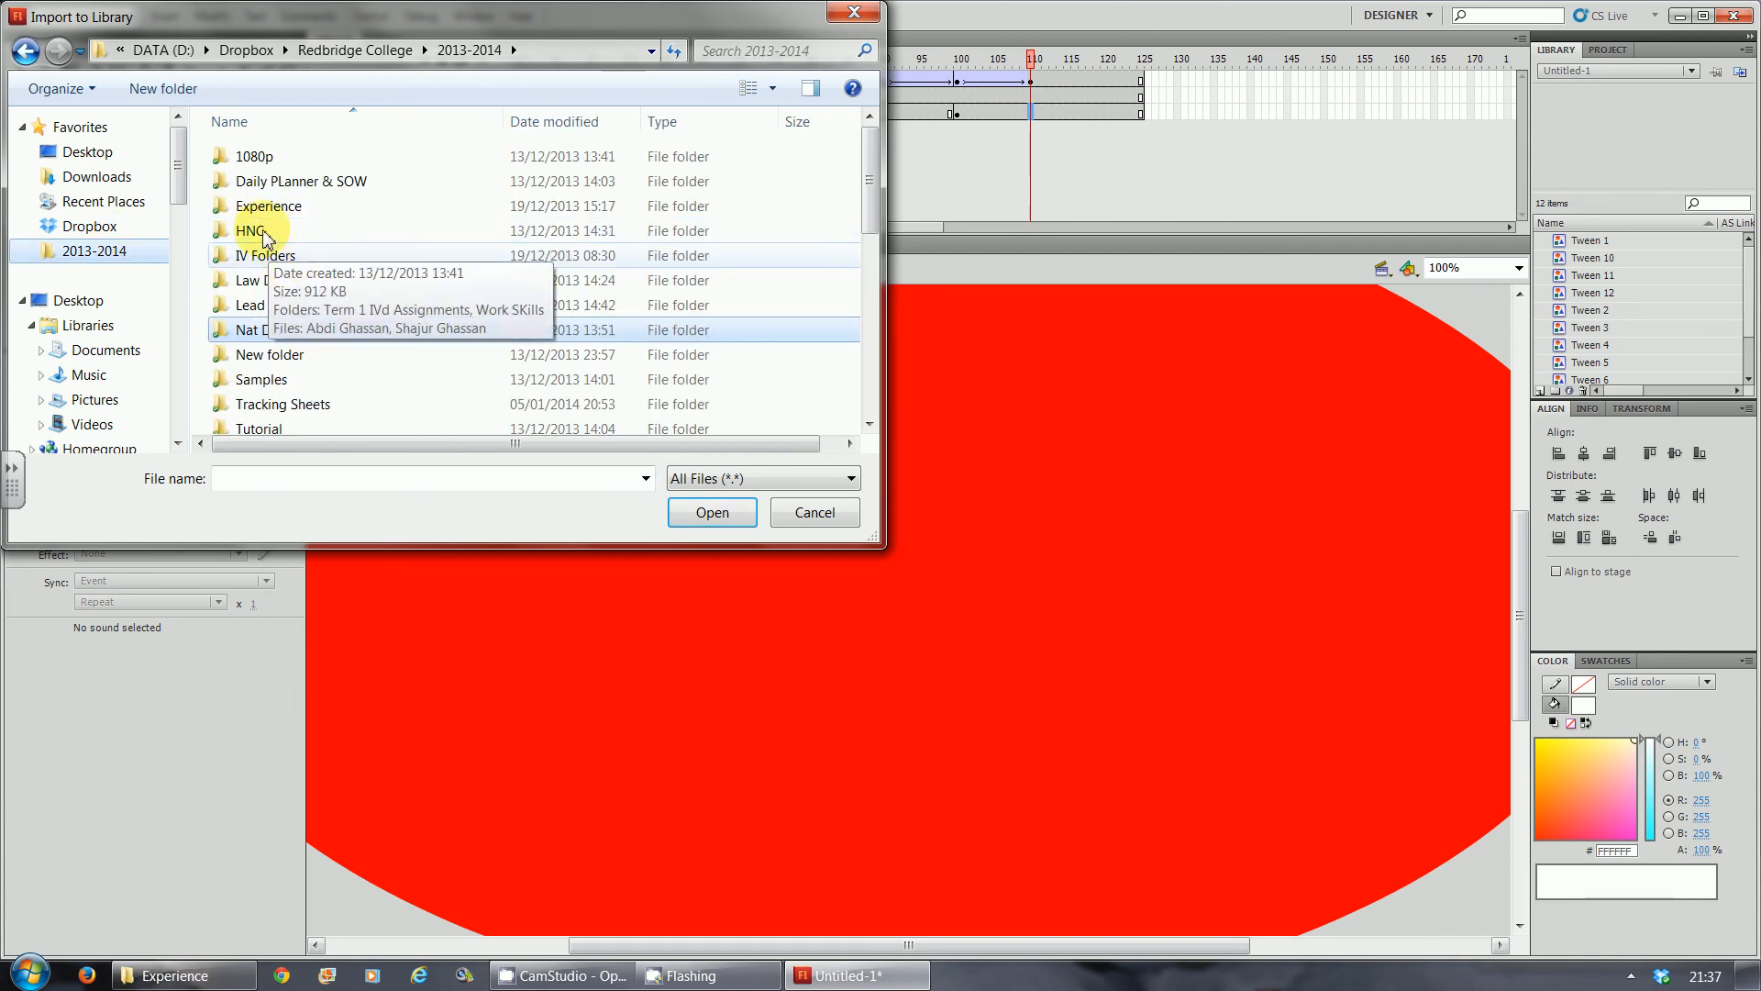
{"action": "double_click", "coordinate": [266, 206]}
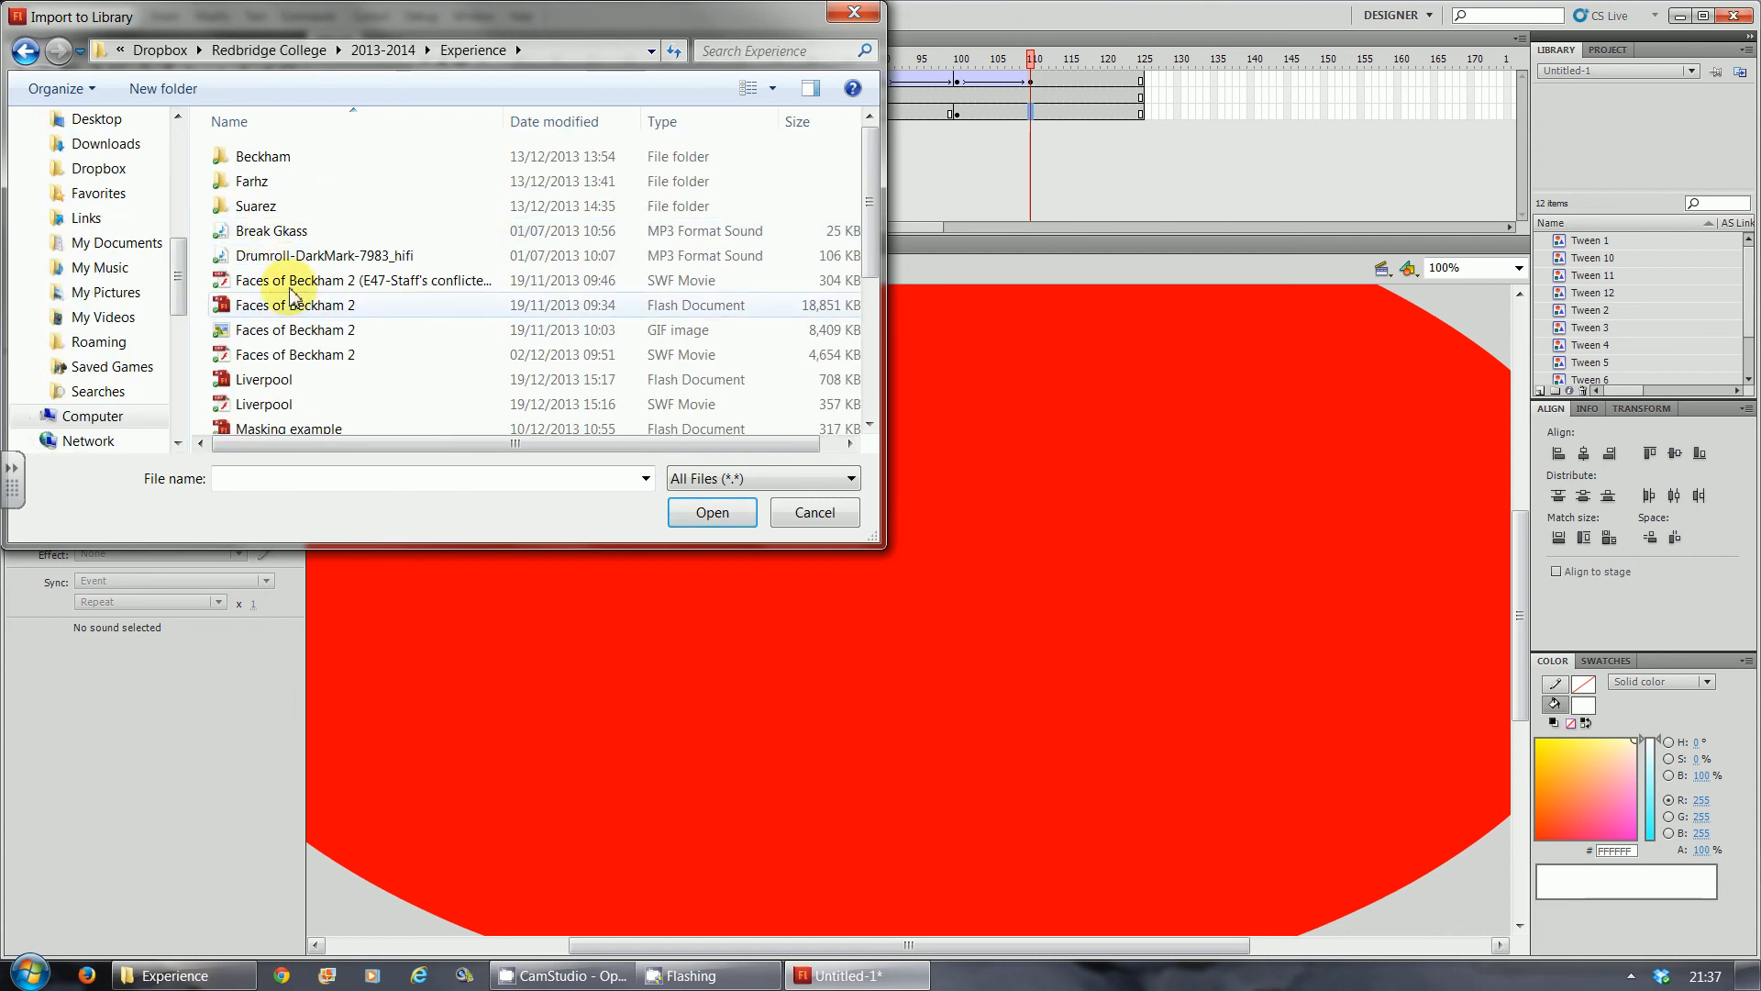
{"action": "double_click", "coordinate": [276, 258]}
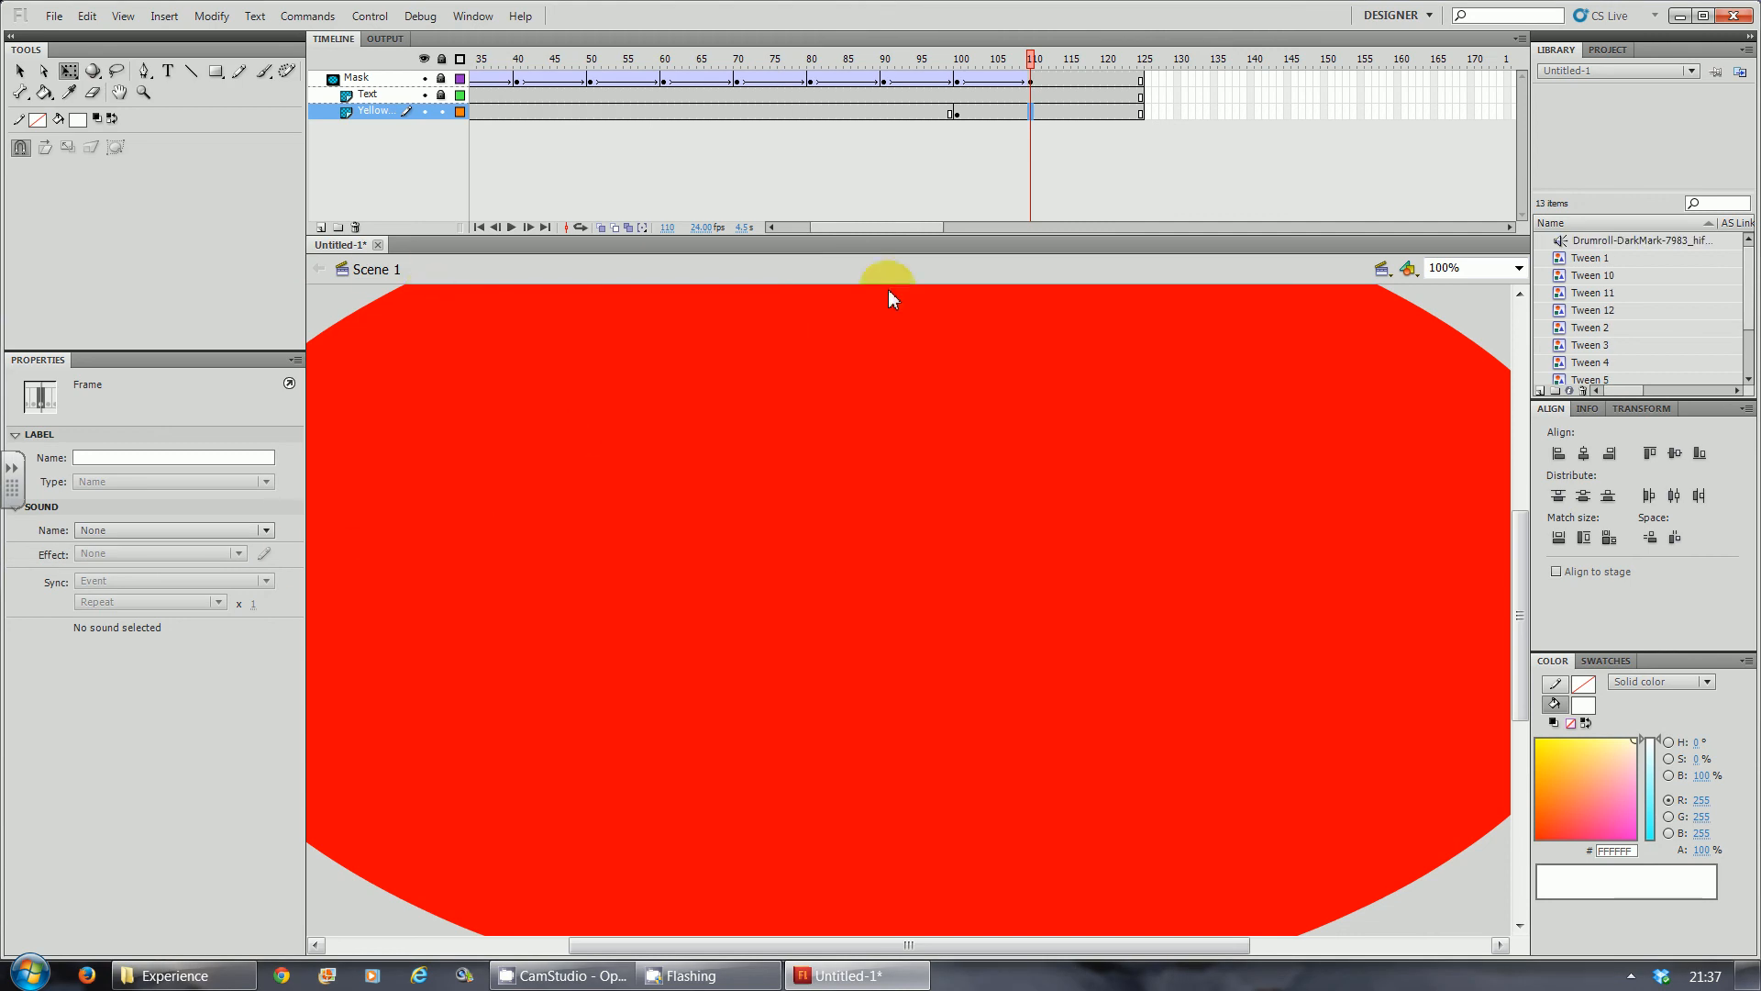
Unlock the Text layer, assign the Drumroll-DarkMark-7983_hifi.mp3 sound to its frame 1, and test the movie.
{"action": "left_click_drag", "start_coordinate": [914, 227], "coordinate": [842, 228]}
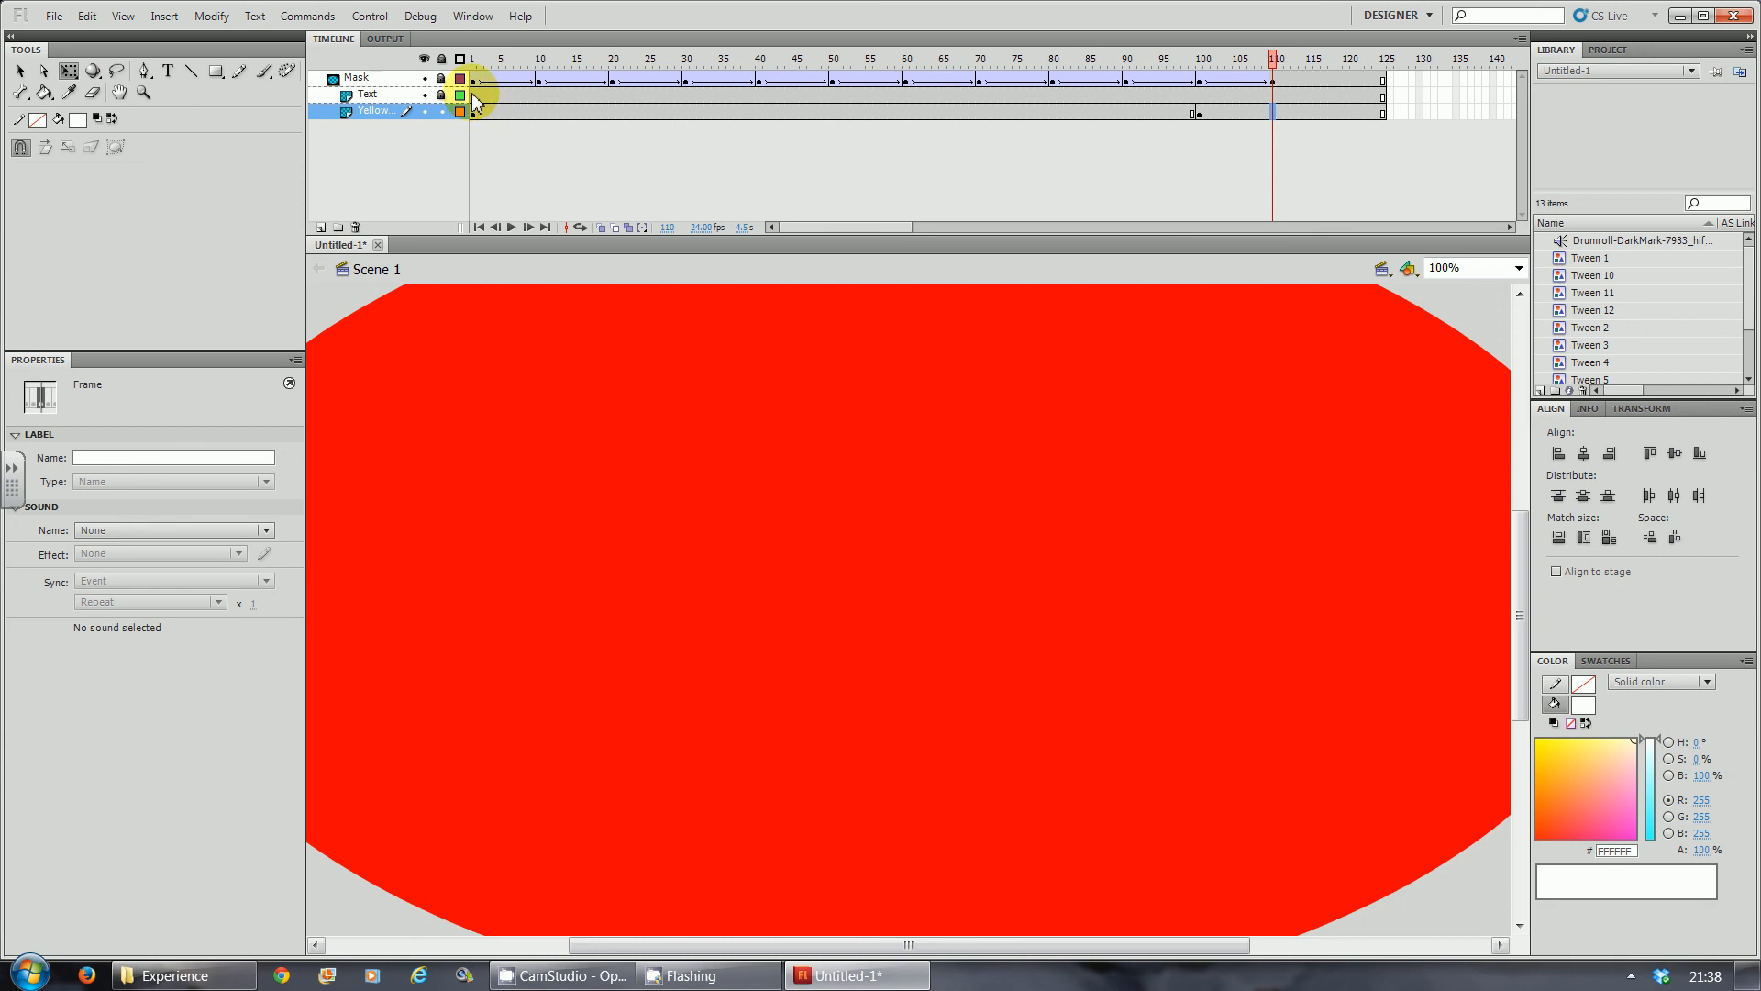
{"action": "left_click", "coordinate": [441, 94]}
{"action": "left_click", "coordinate": [474, 96]}
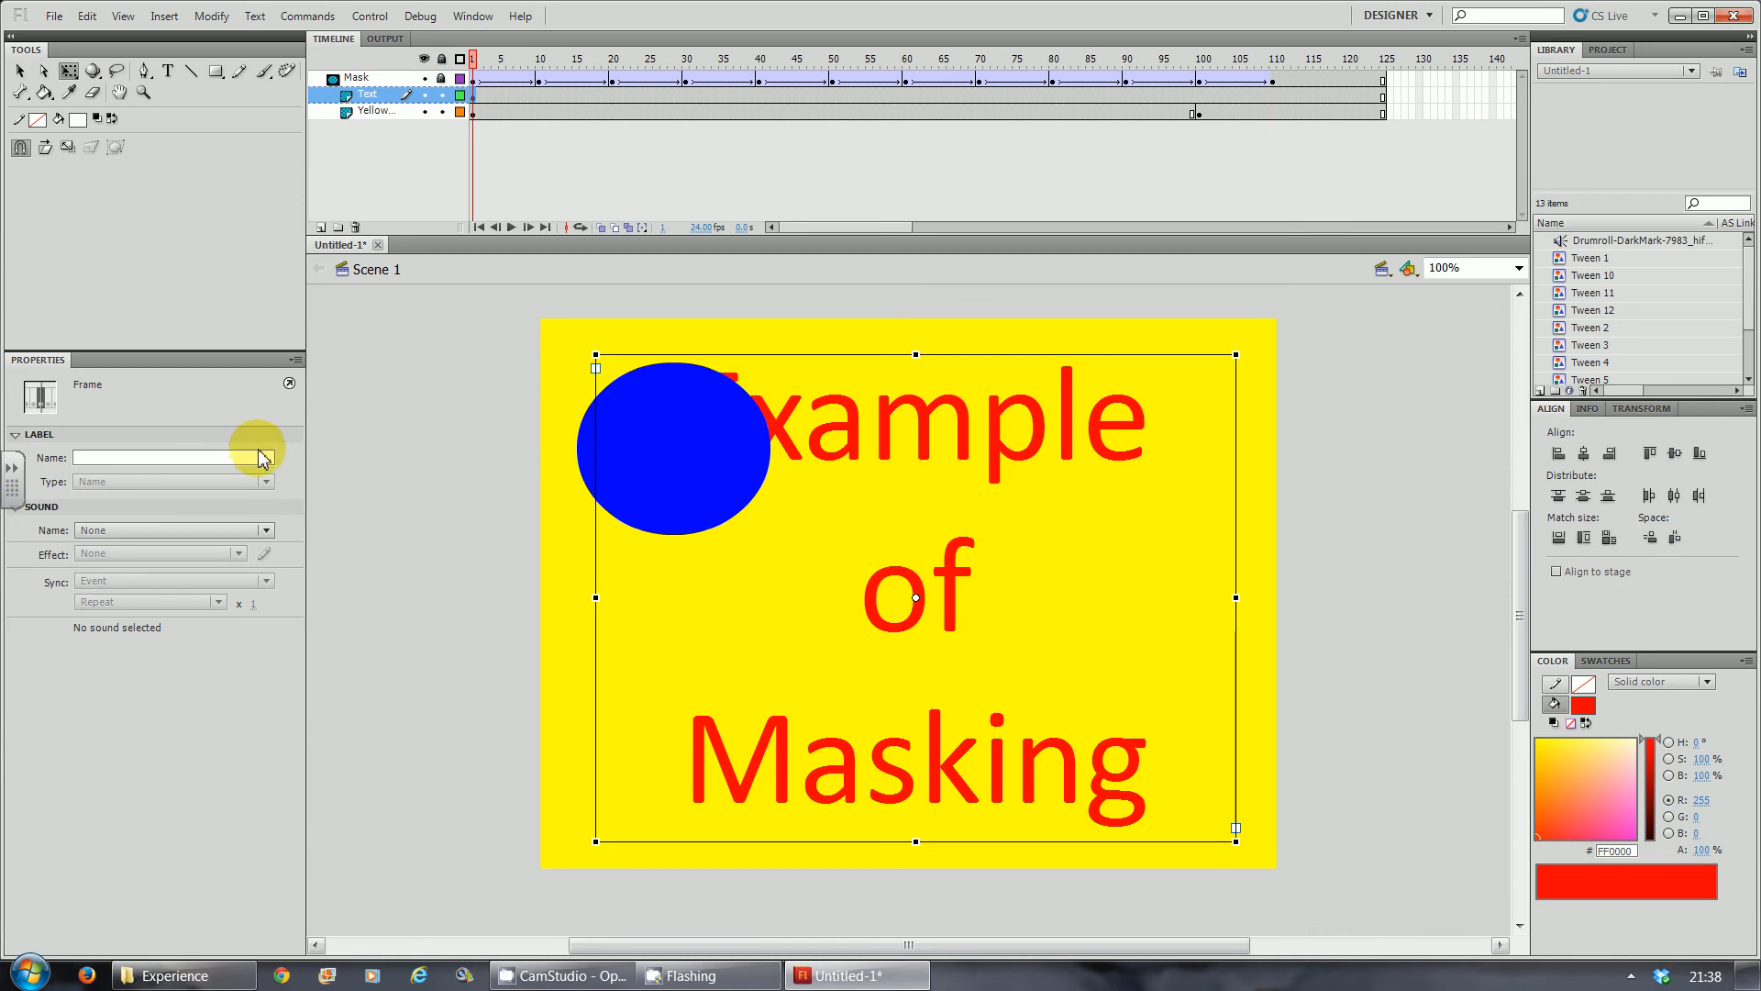
{"action": "left_click", "coordinate": [214, 531]}
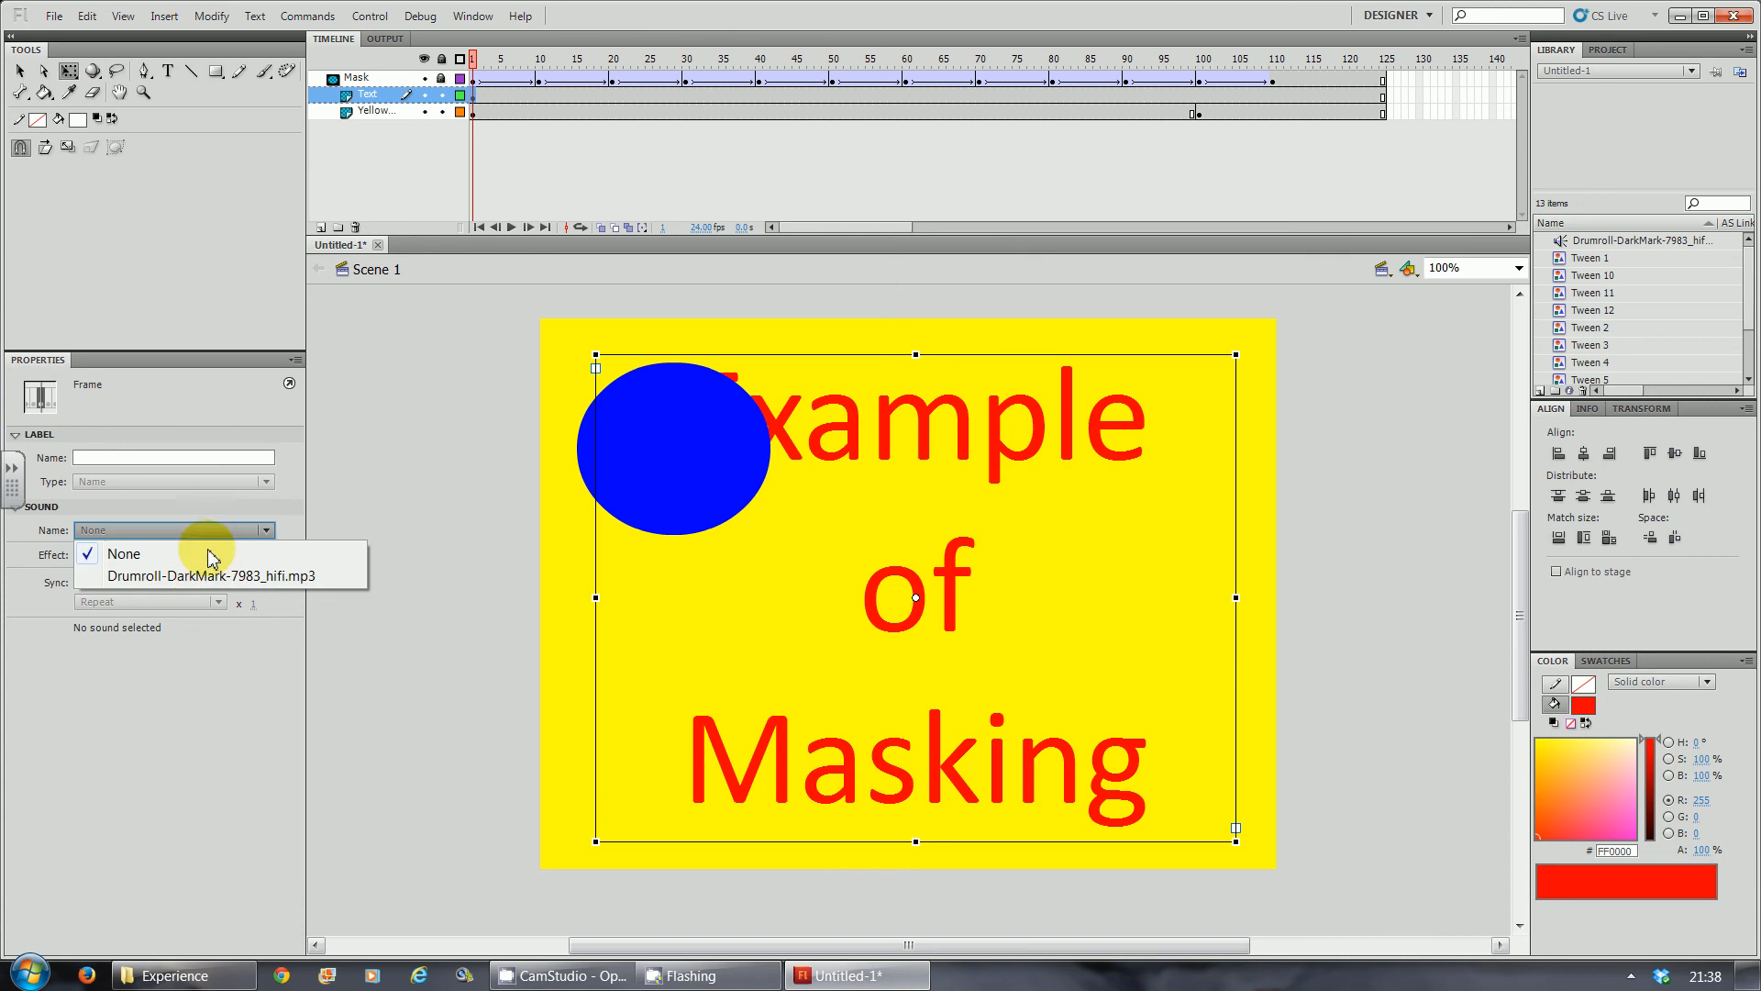
{"action": "left_click", "coordinate": [211, 575]}
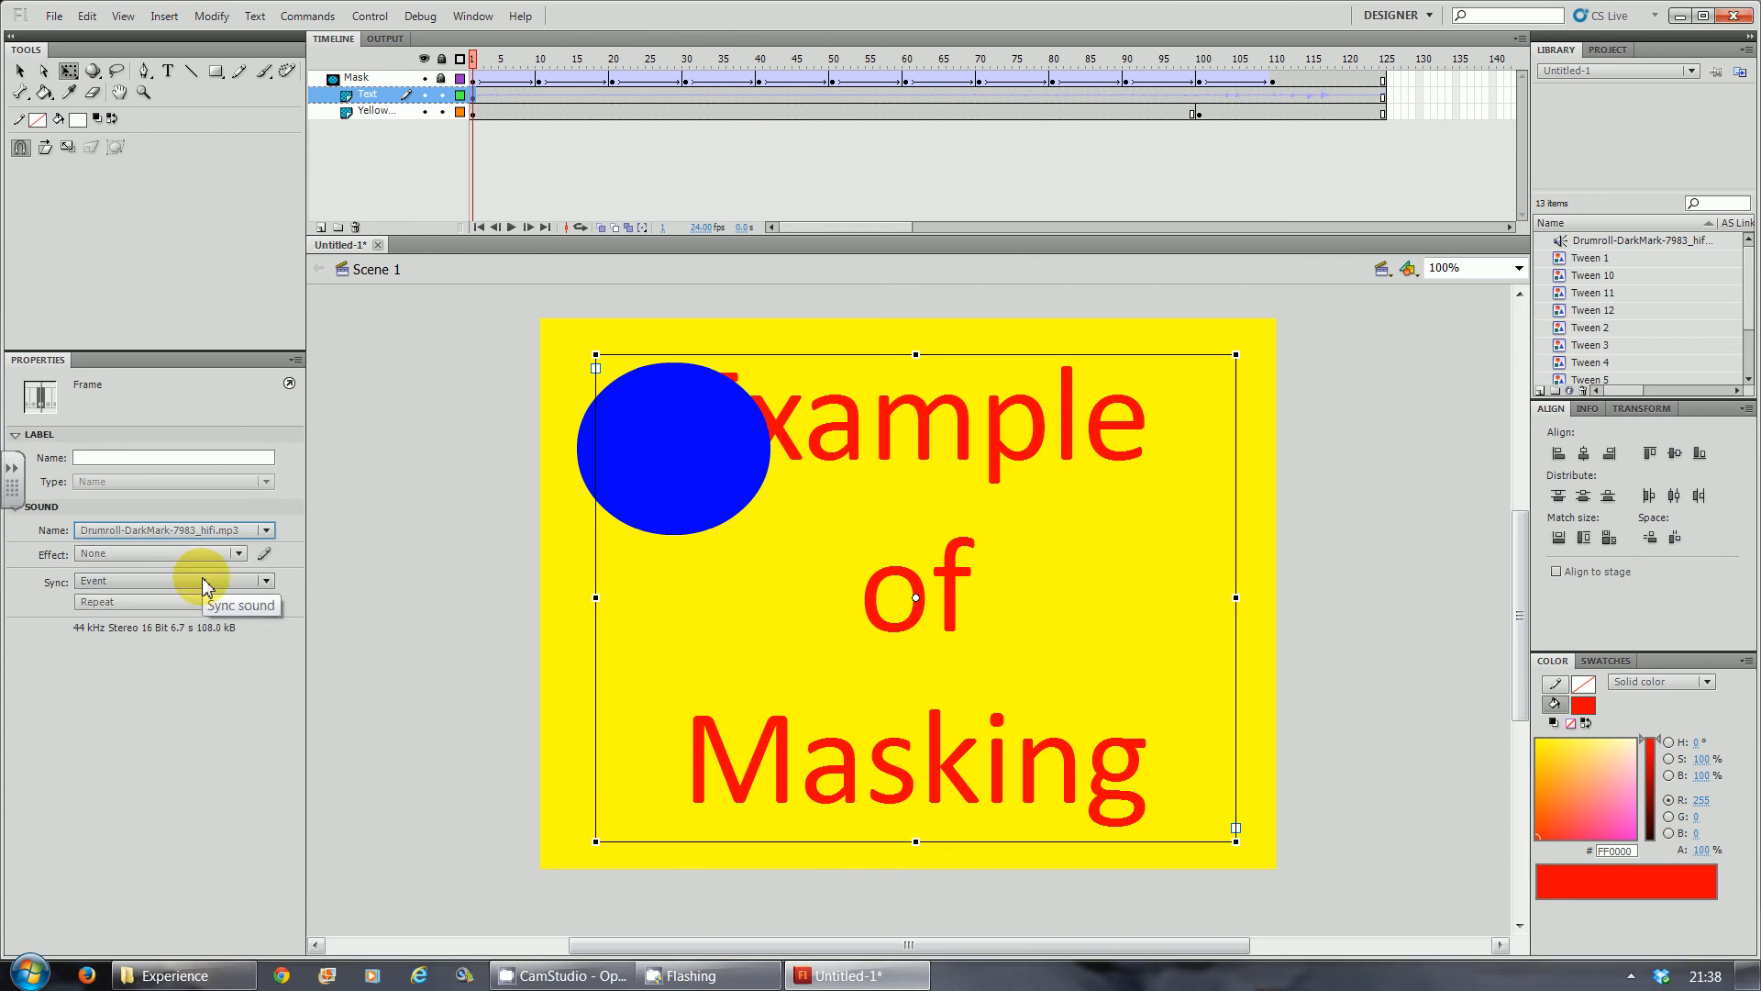
{"action": "key", "text": "ctrl+Return"}
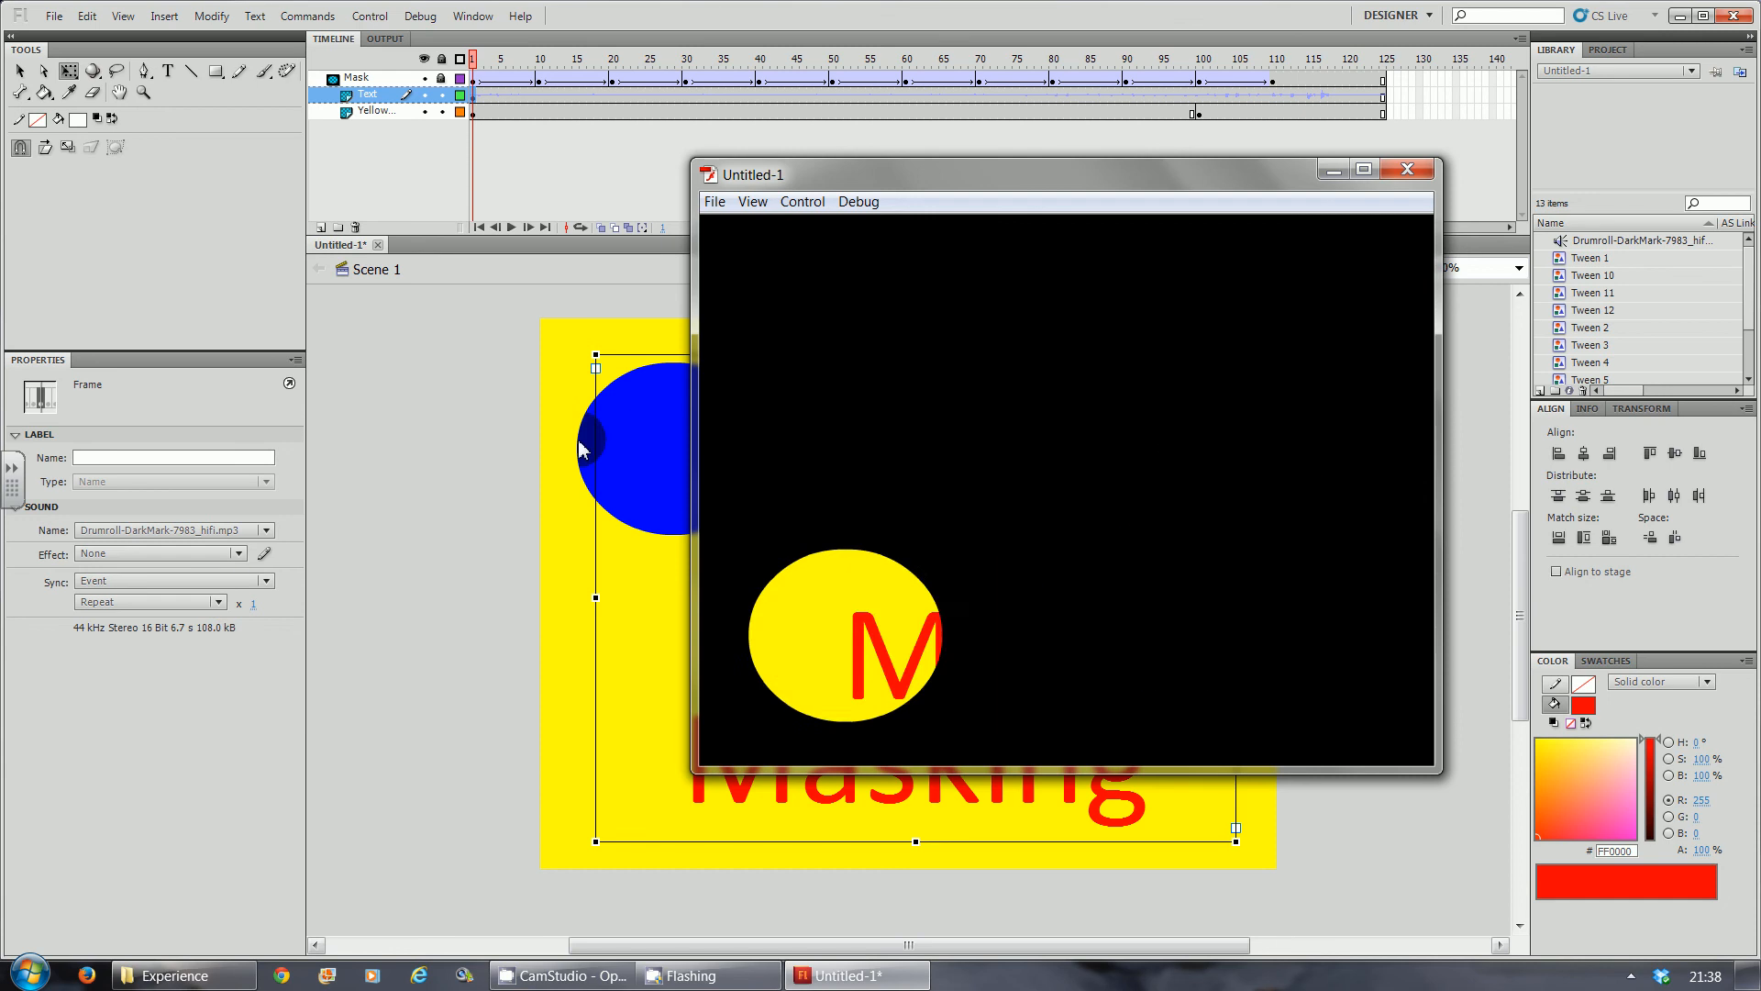
{"action": "left_click", "coordinate": [1406, 168]}
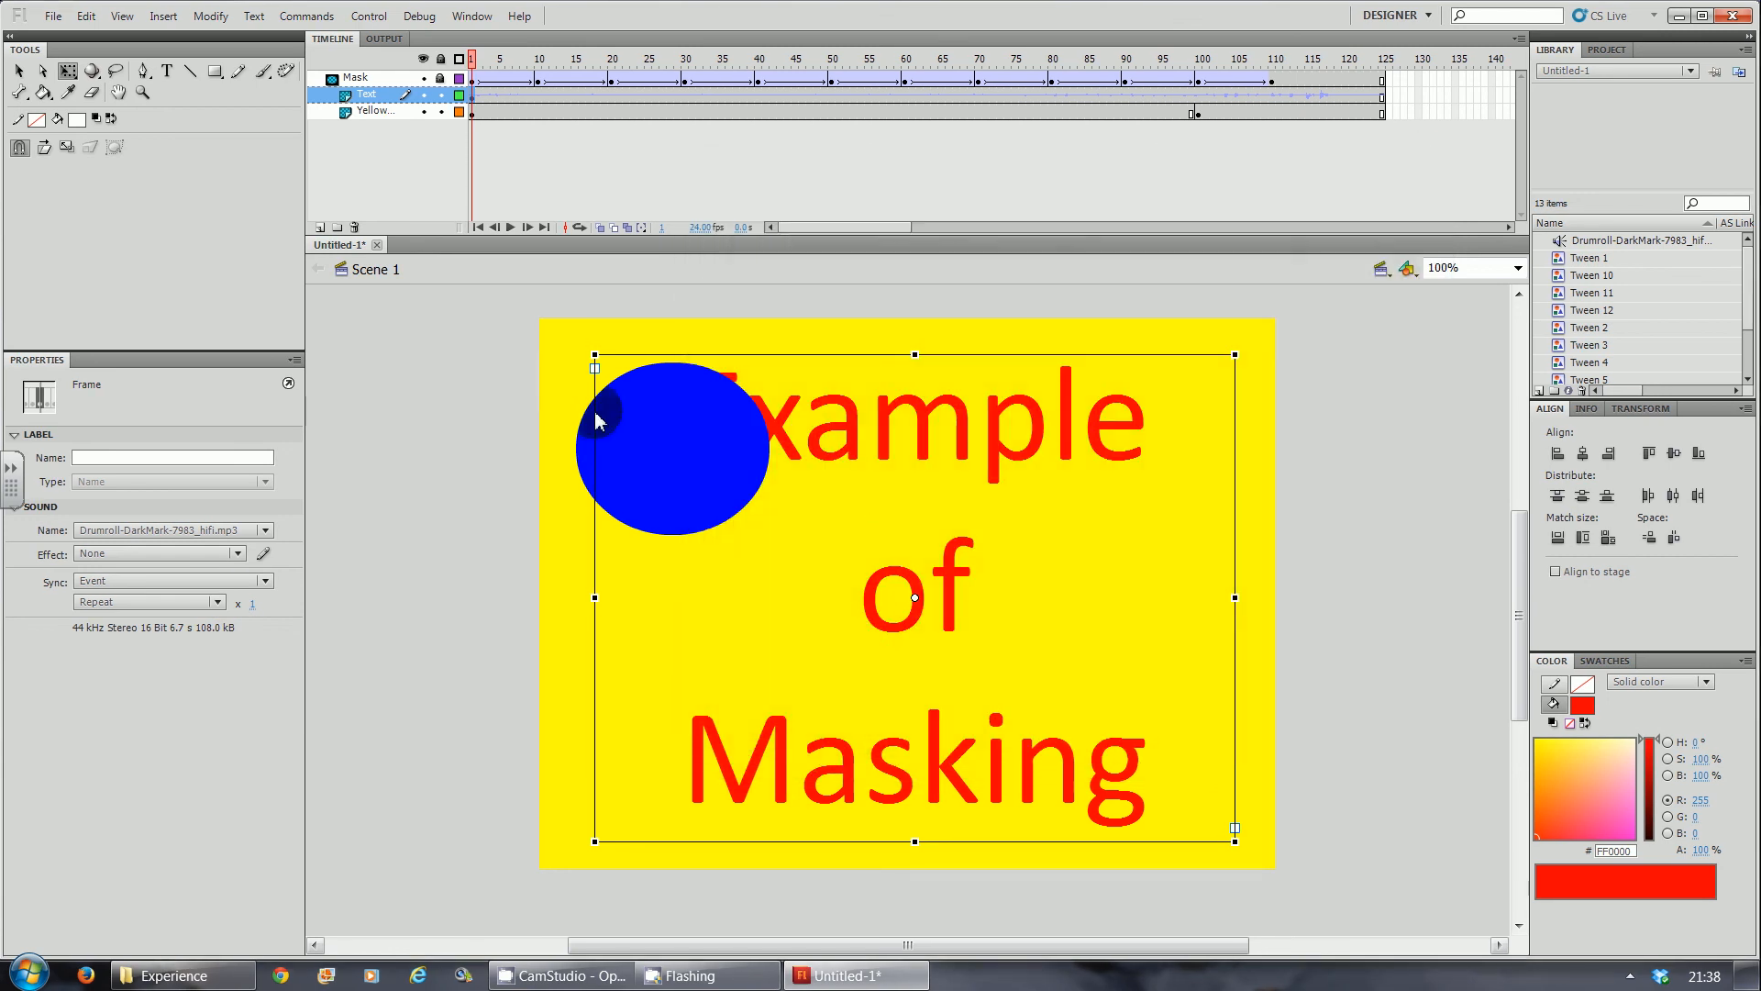
Unlock the Mask layer and insert nine frames into its tween between the keyframes at frames 60 and 70.
{"action": "left_click", "coordinate": [441, 78]}
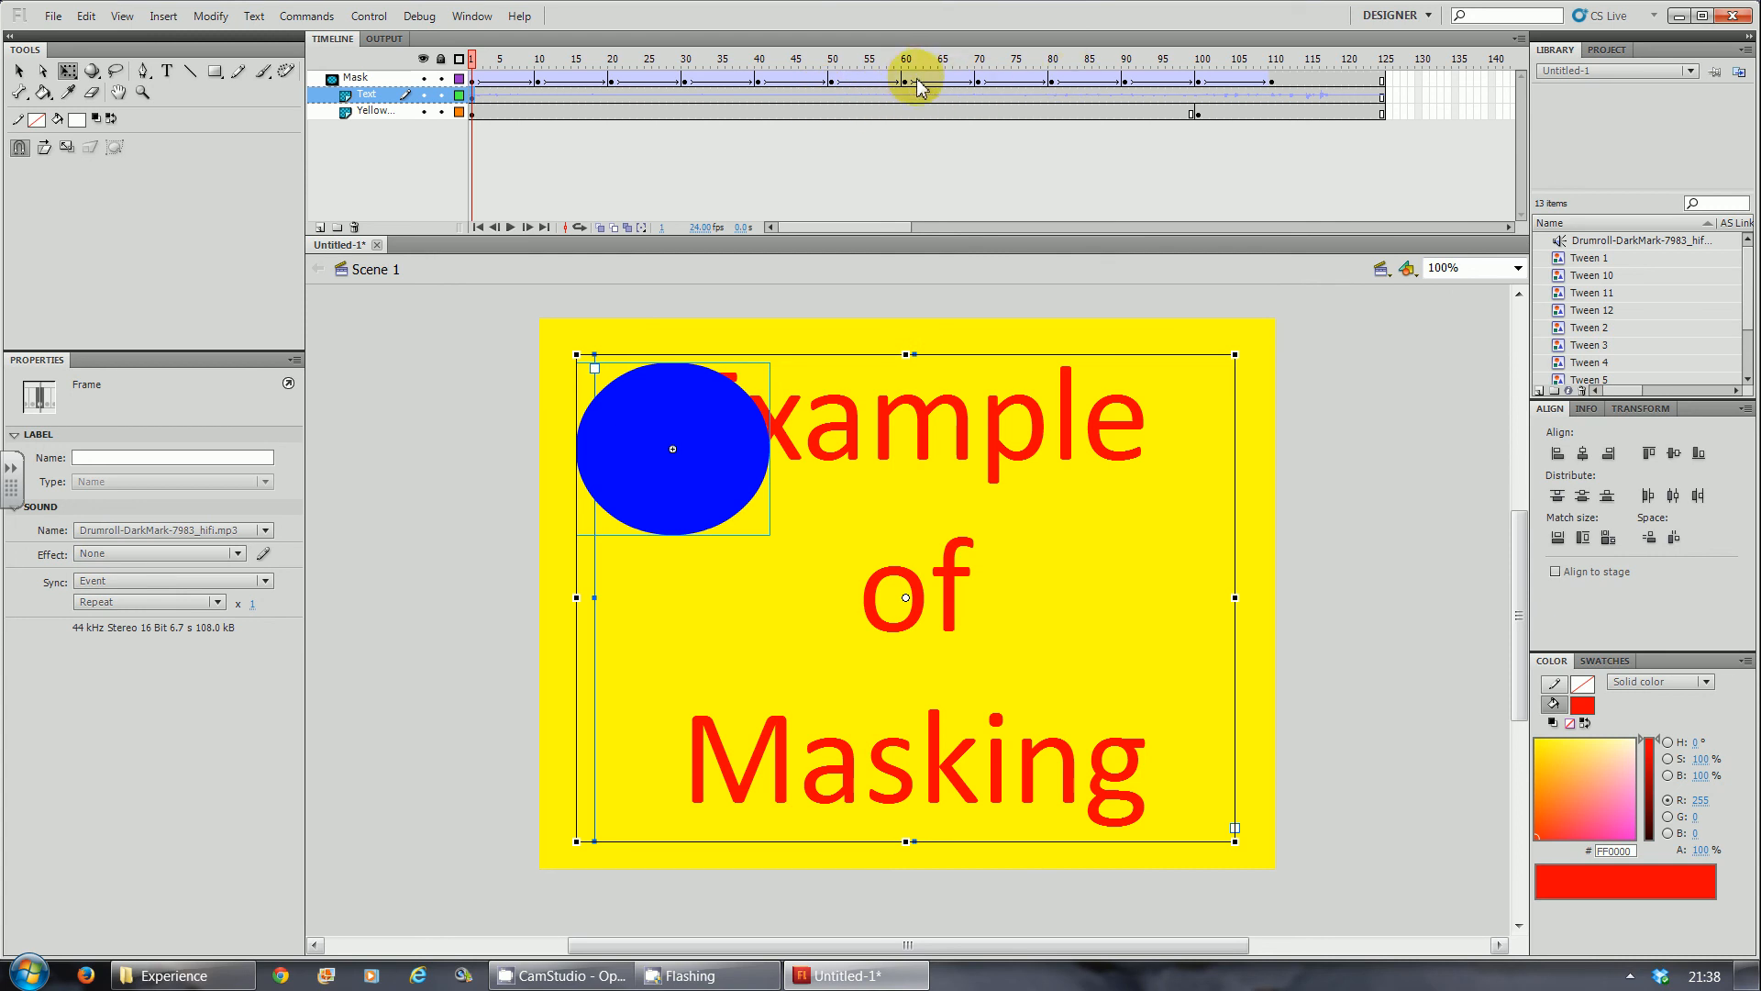
{"action": "left_click", "coordinate": [971, 81]}
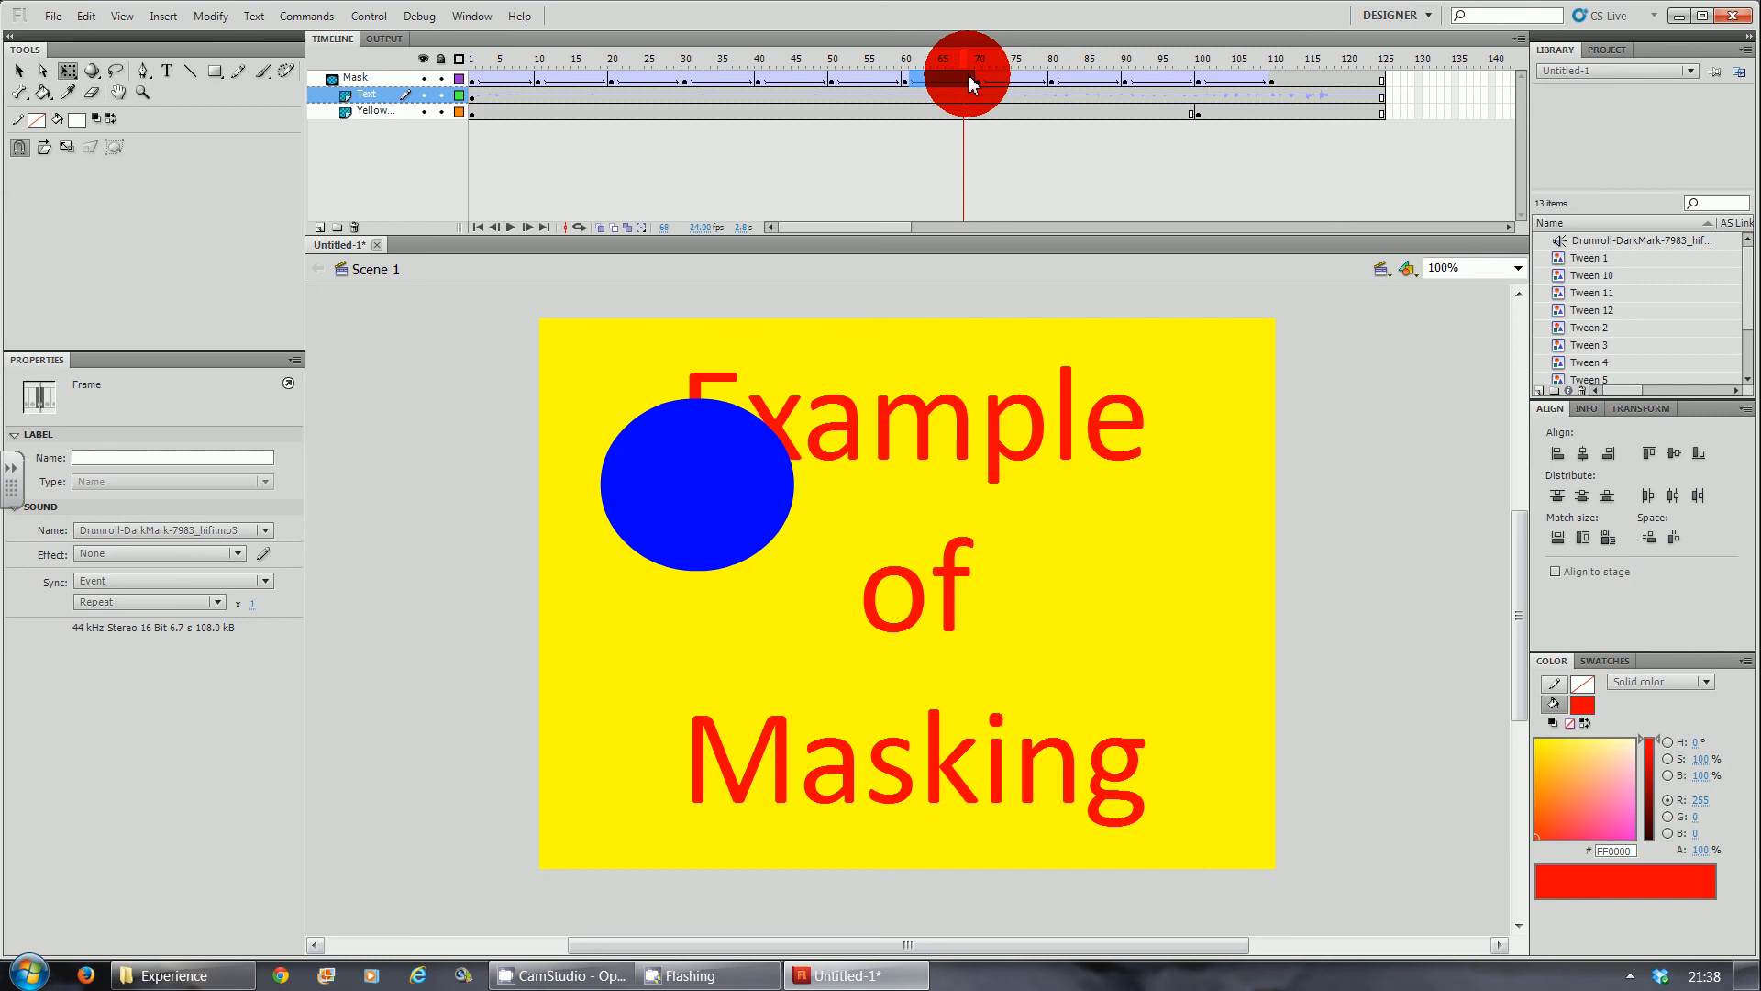
{"action": "right_click", "coordinate": [945, 79]}
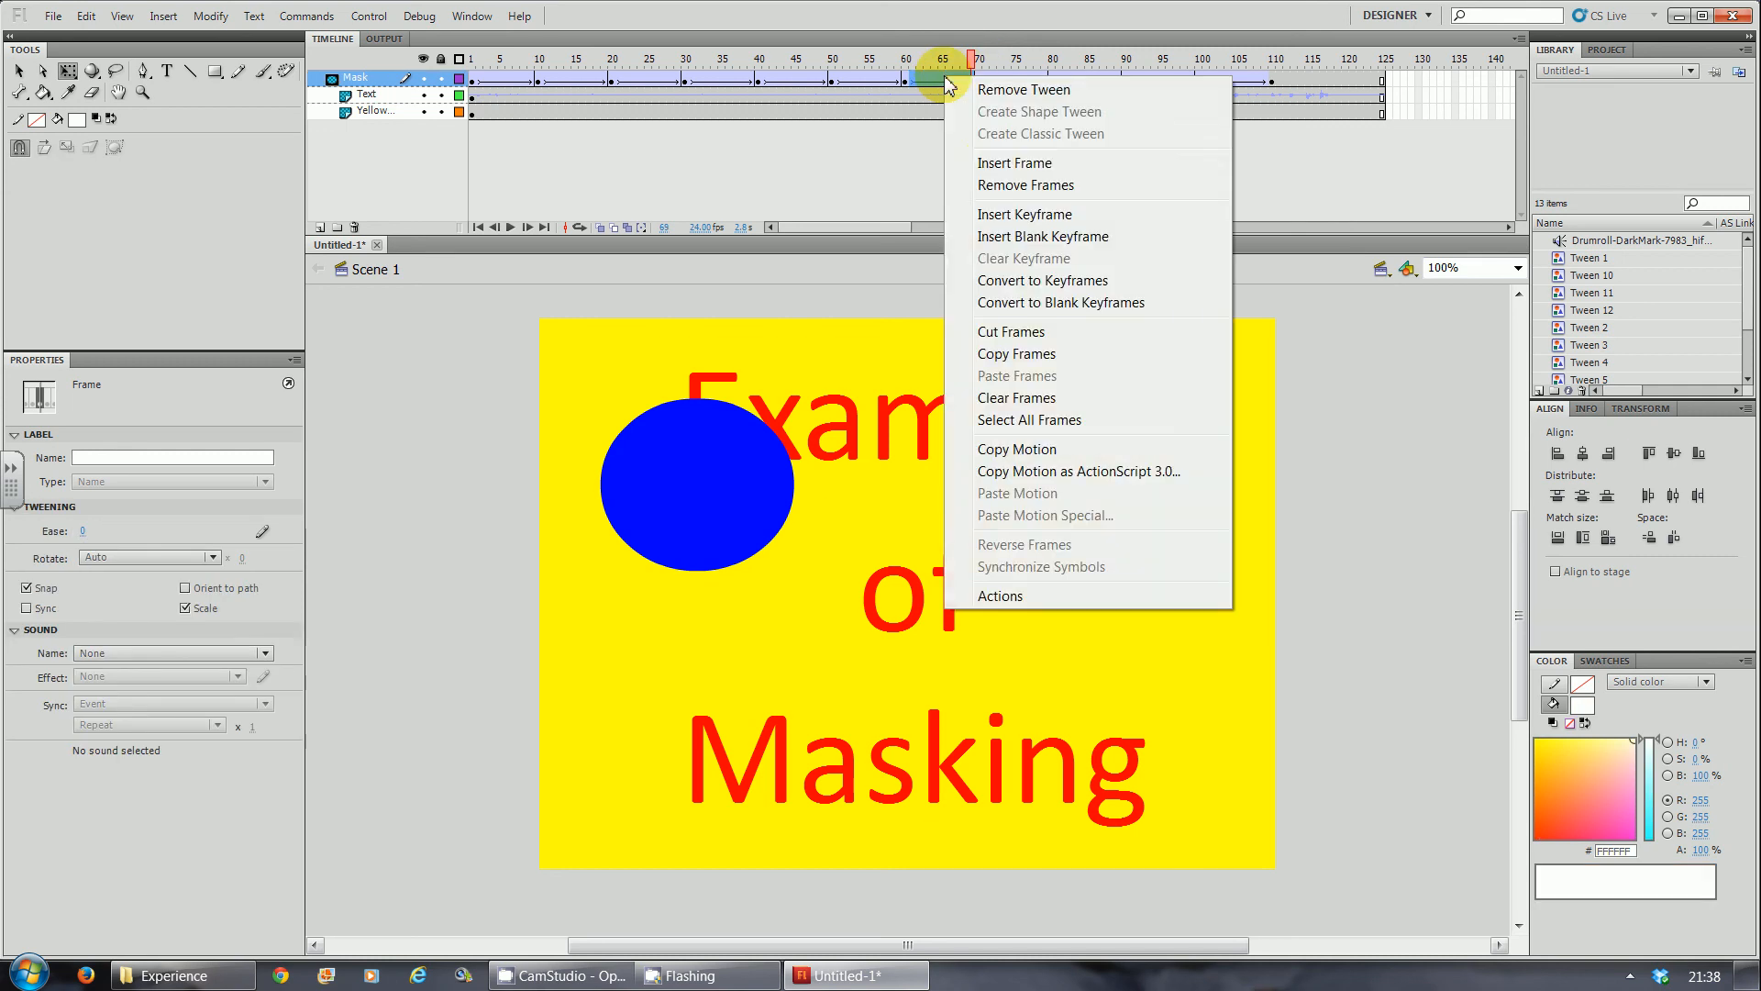
{"action": "left_click", "coordinate": [988, 167]}
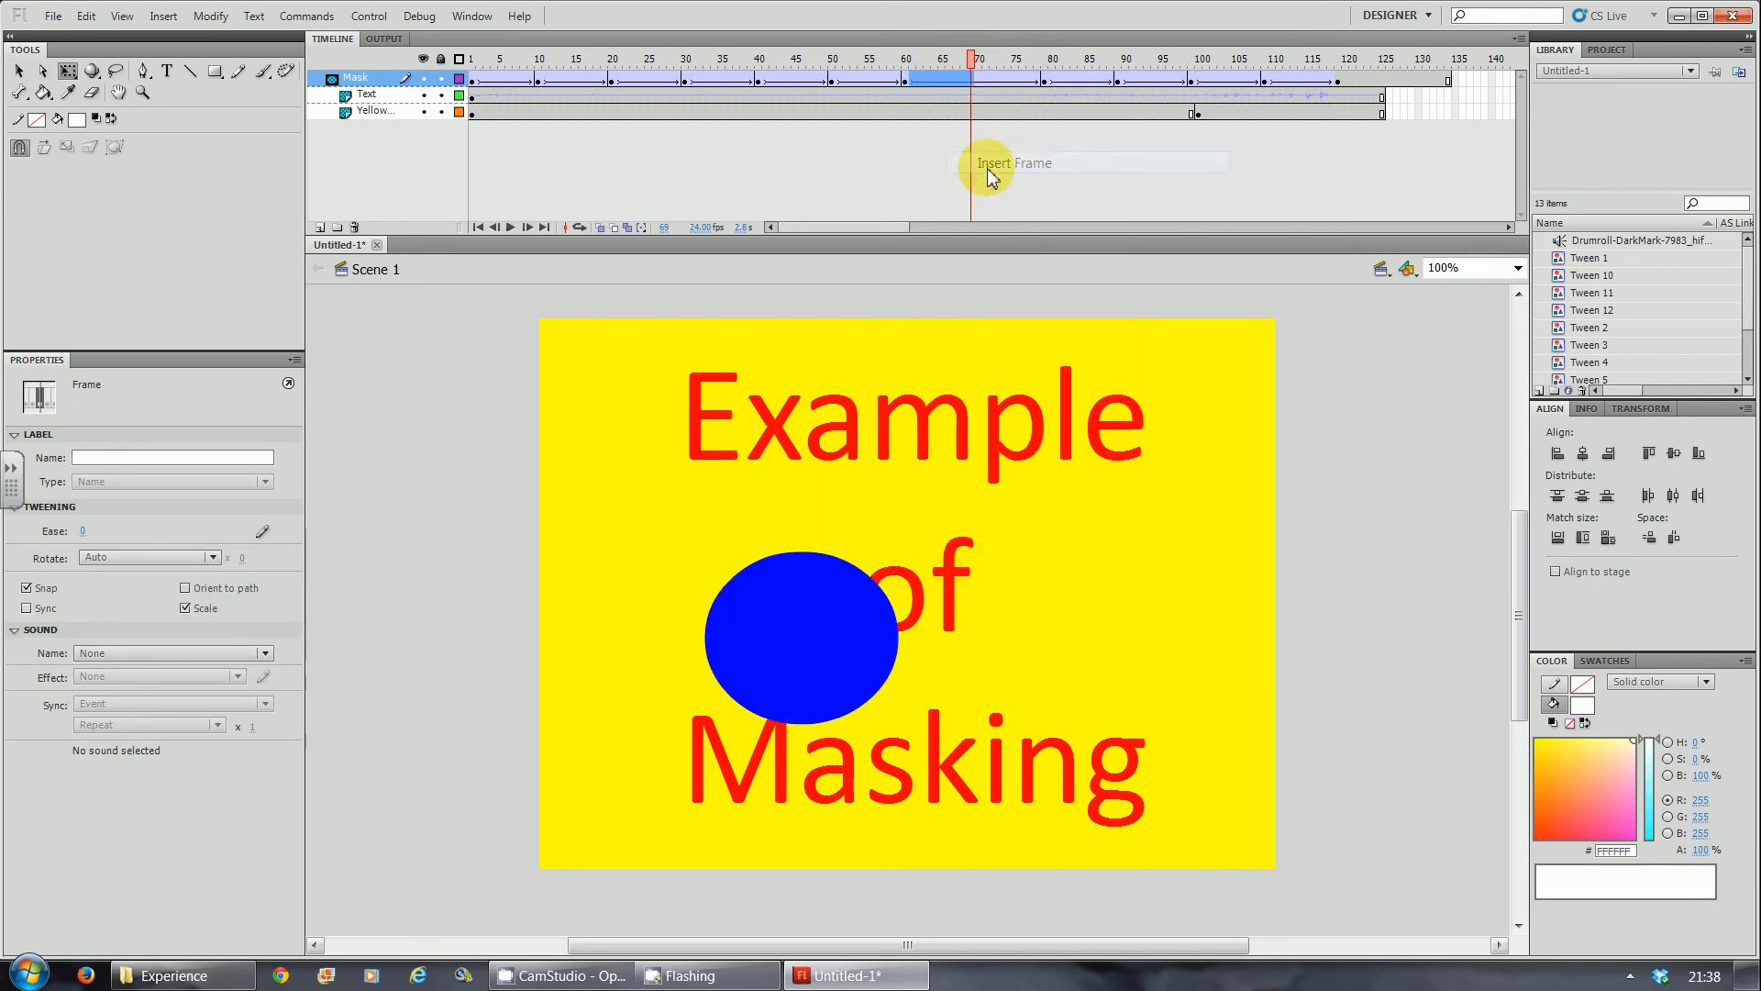
Extend the Mask layer's tween by one frame at frame 75, undoing one surplus inserted frame.
{"action": "left_click", "coordinate": [980, 84]}
{"action": "left_click", "coordinate": [979, 81]}
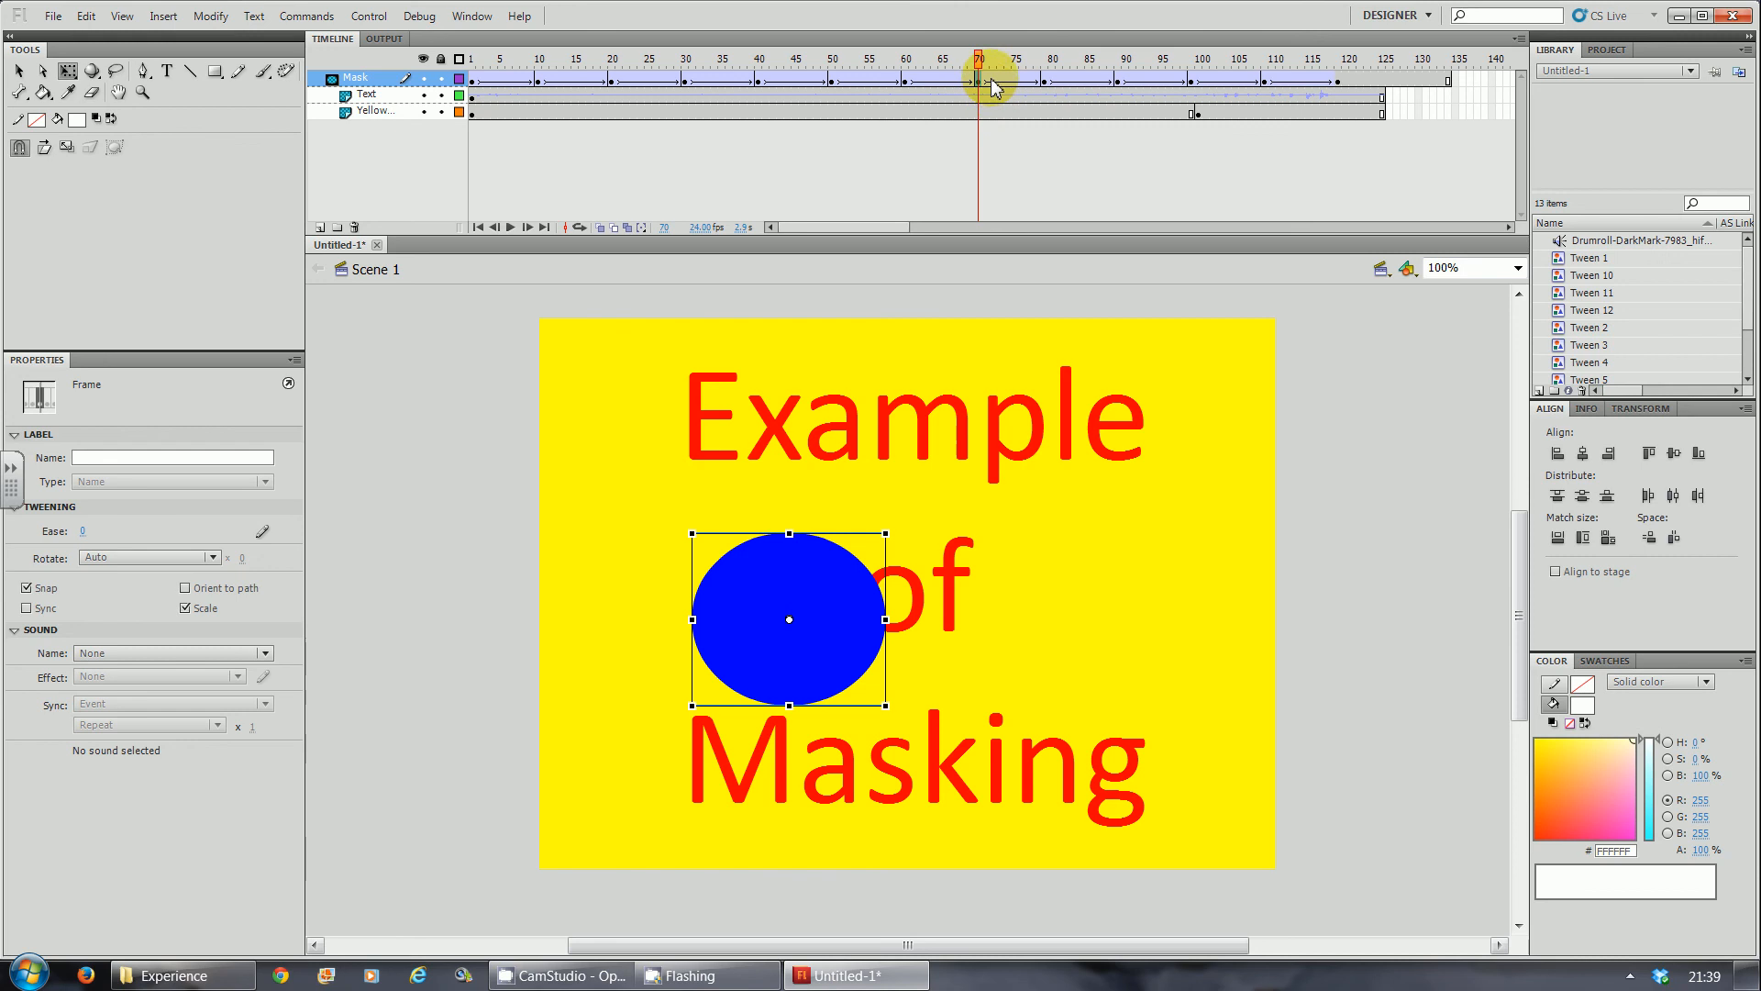
{"action": "left_click", "coordinate": [988, 81]}
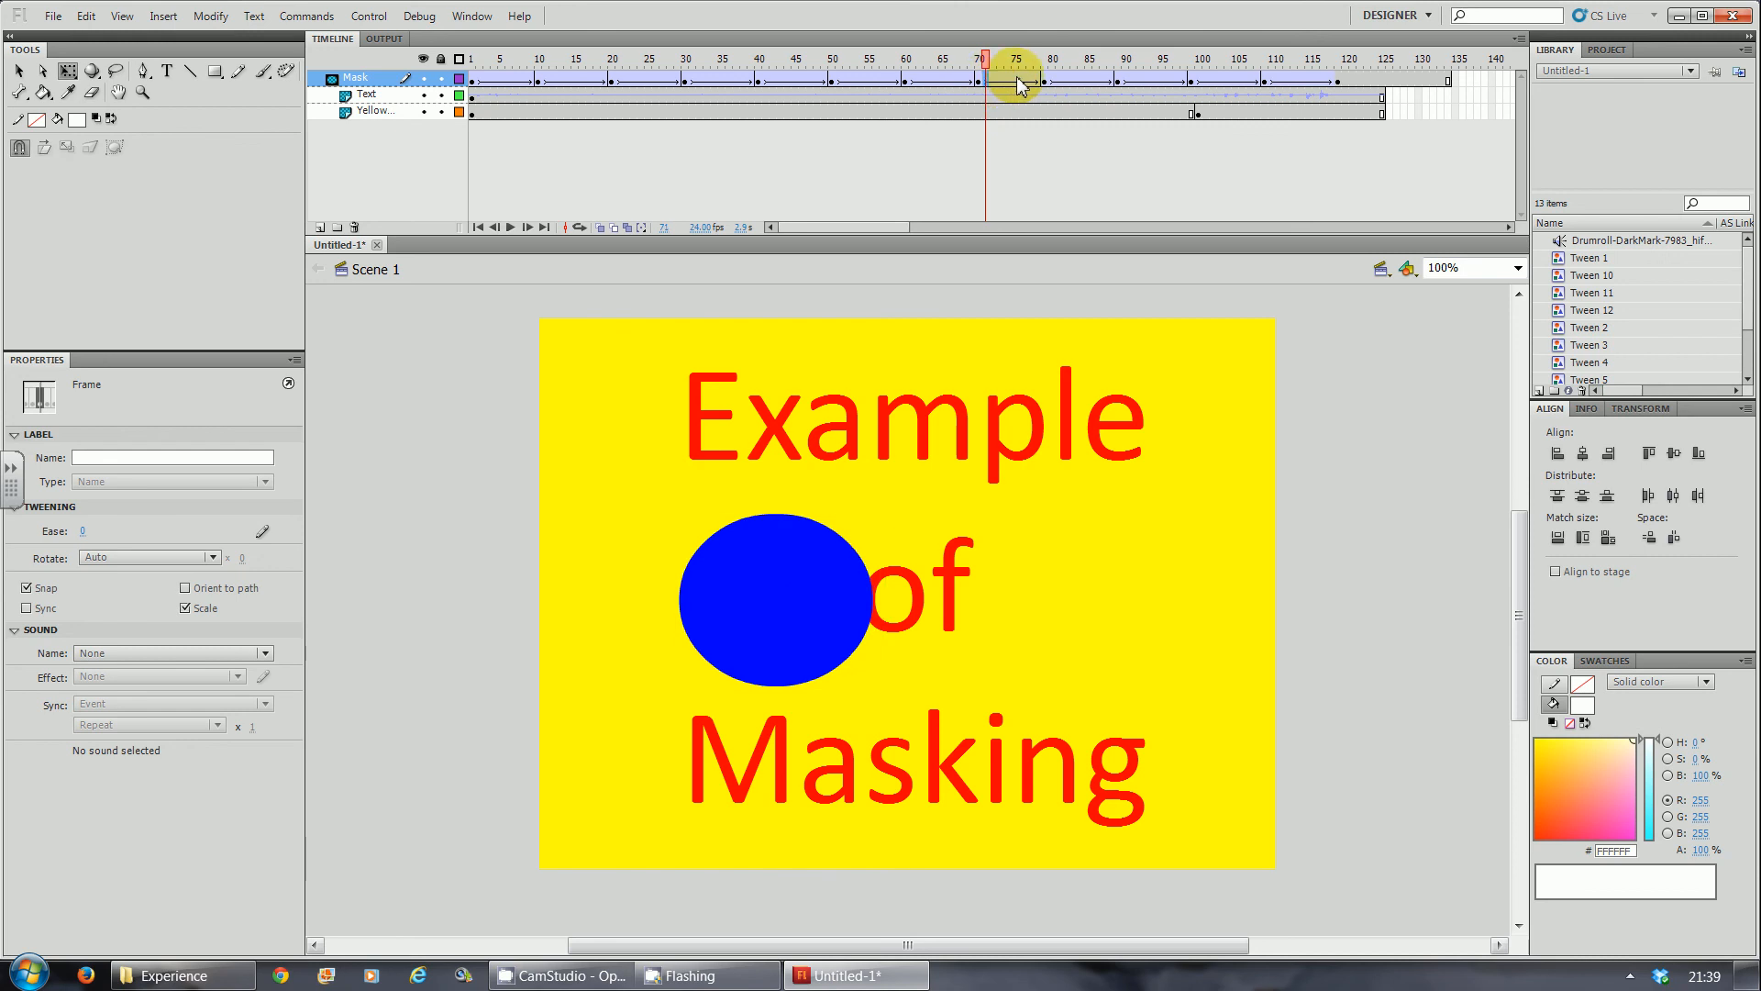
{"action": "left_click", "coordinate": [1016, 81]}
{"action": "key", "text": "F5"}
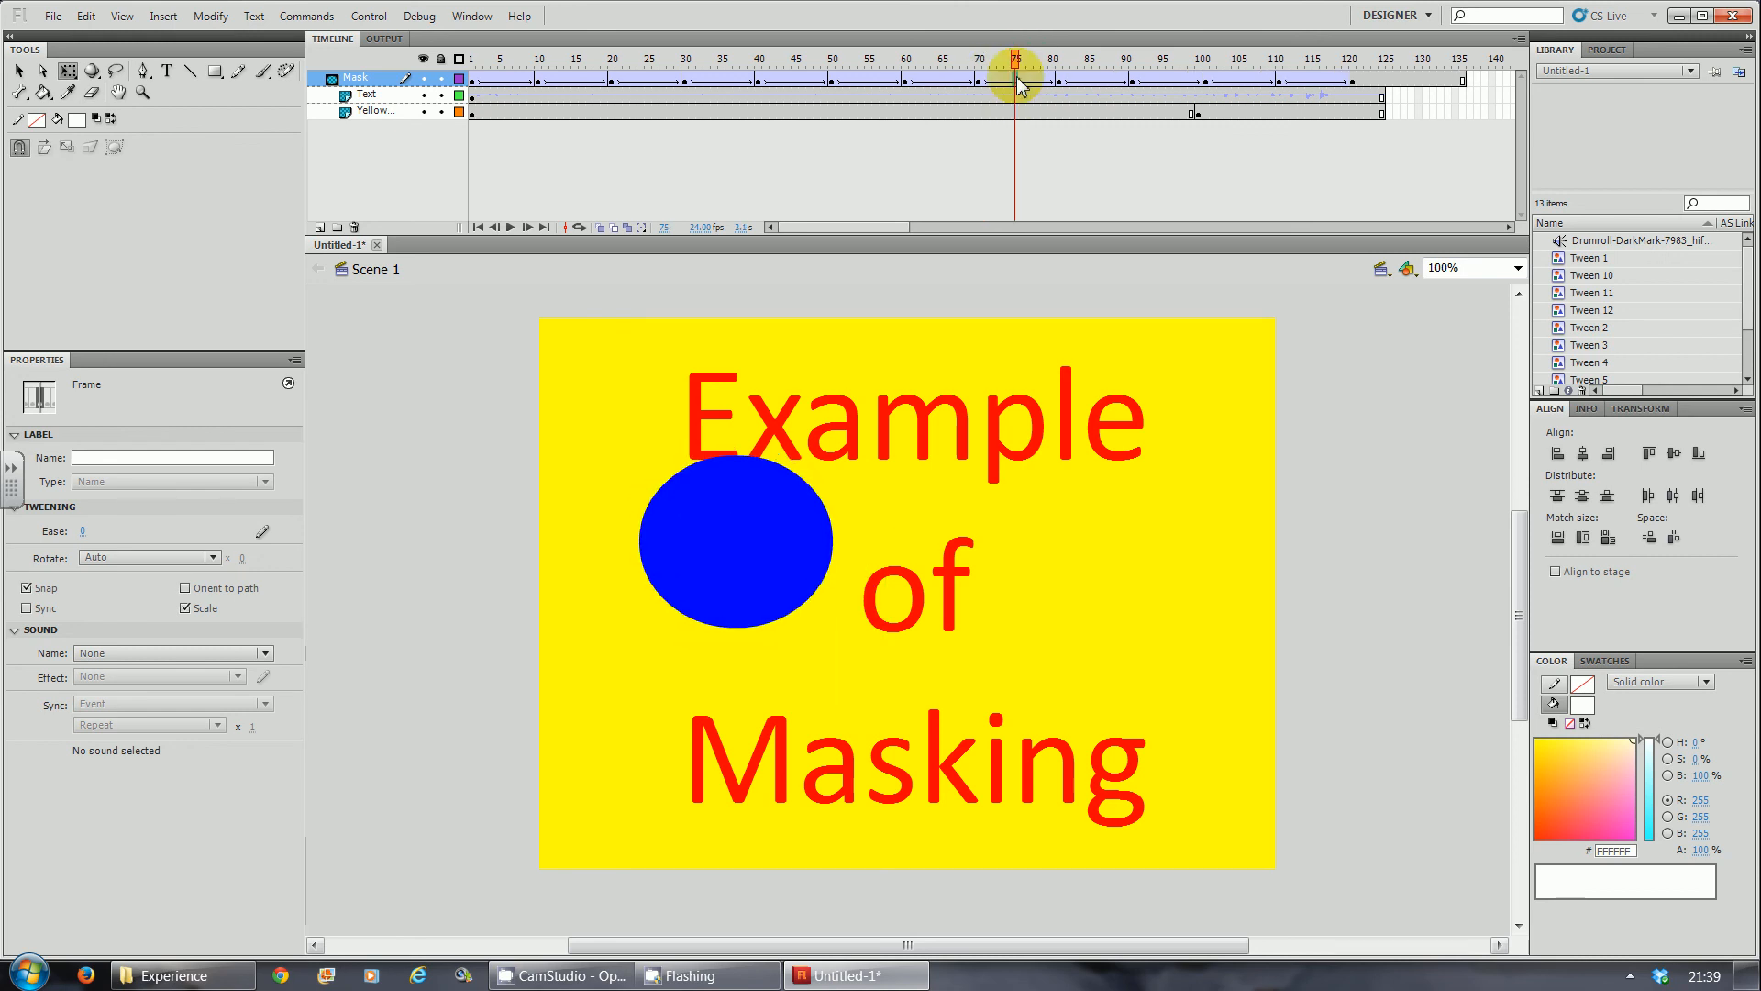
{"action": "key", "text": "ctrl+z"}
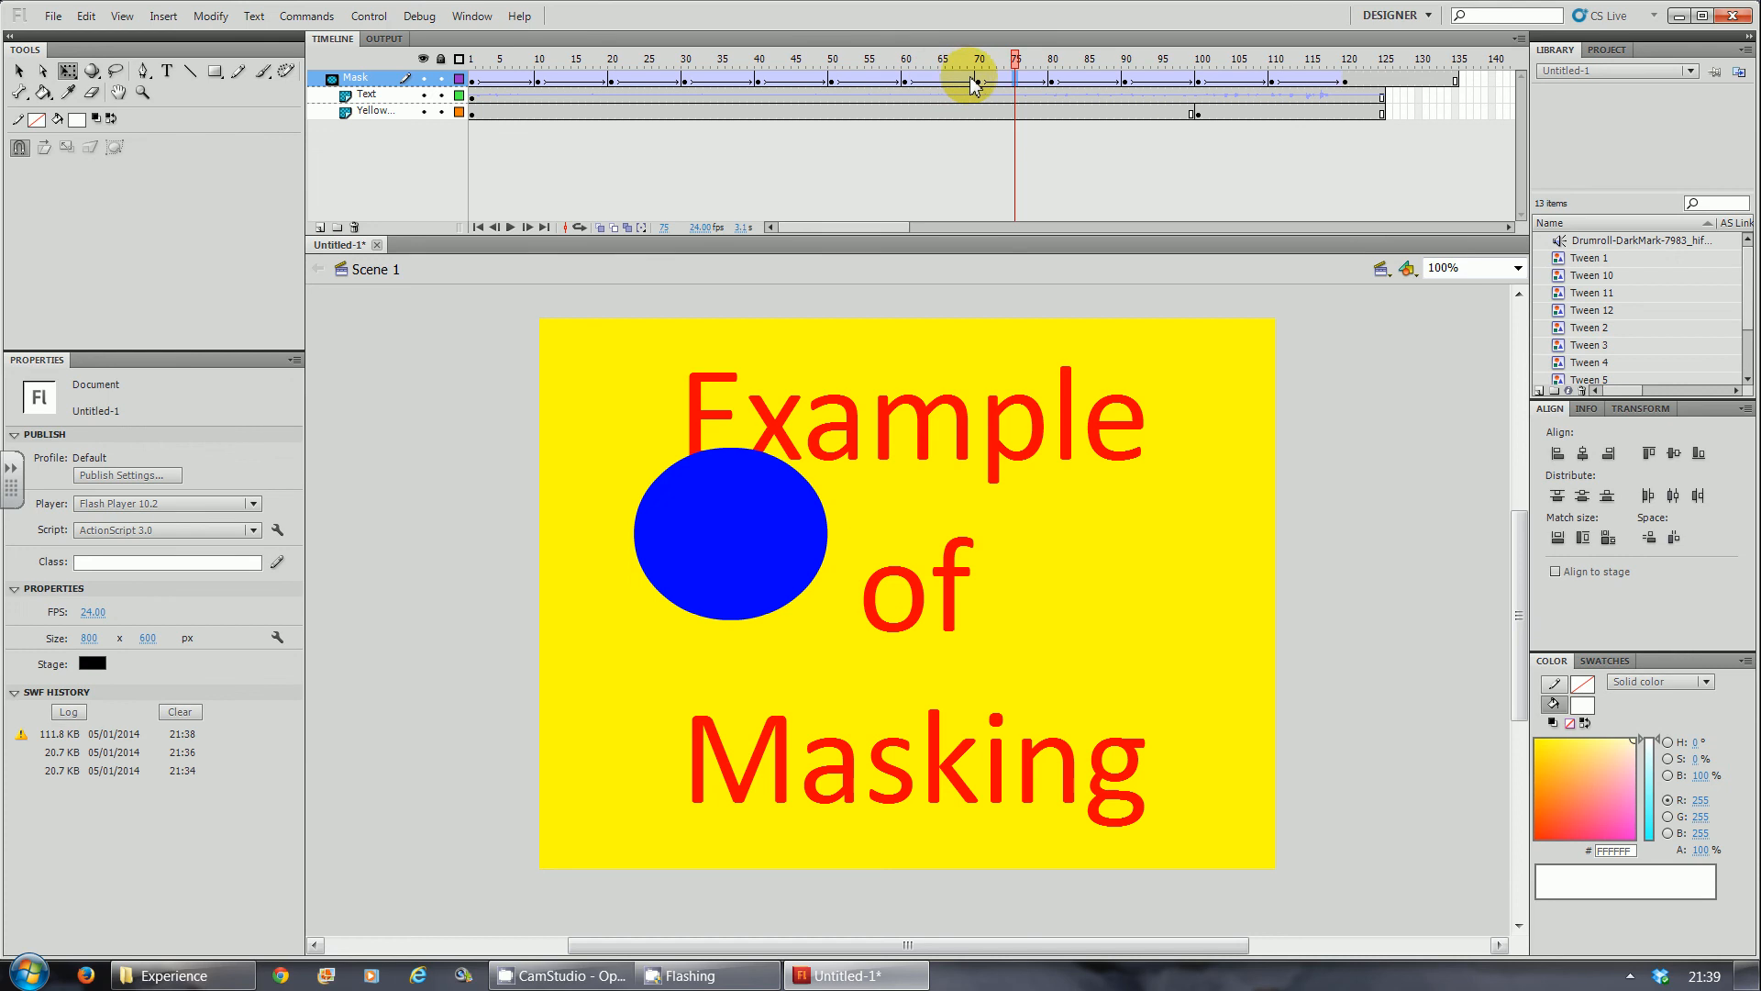
Insert ten frames at the selected frames 60 to 69 of the Mask layer and check the circle's position at frames 70 and 60.
{"action": "left_click", "coordinate": [971, 81]}
{"action": "left_click", "coordinate": [905, 81]}
{"action": "right_click", "coordinate": [906, 79]}
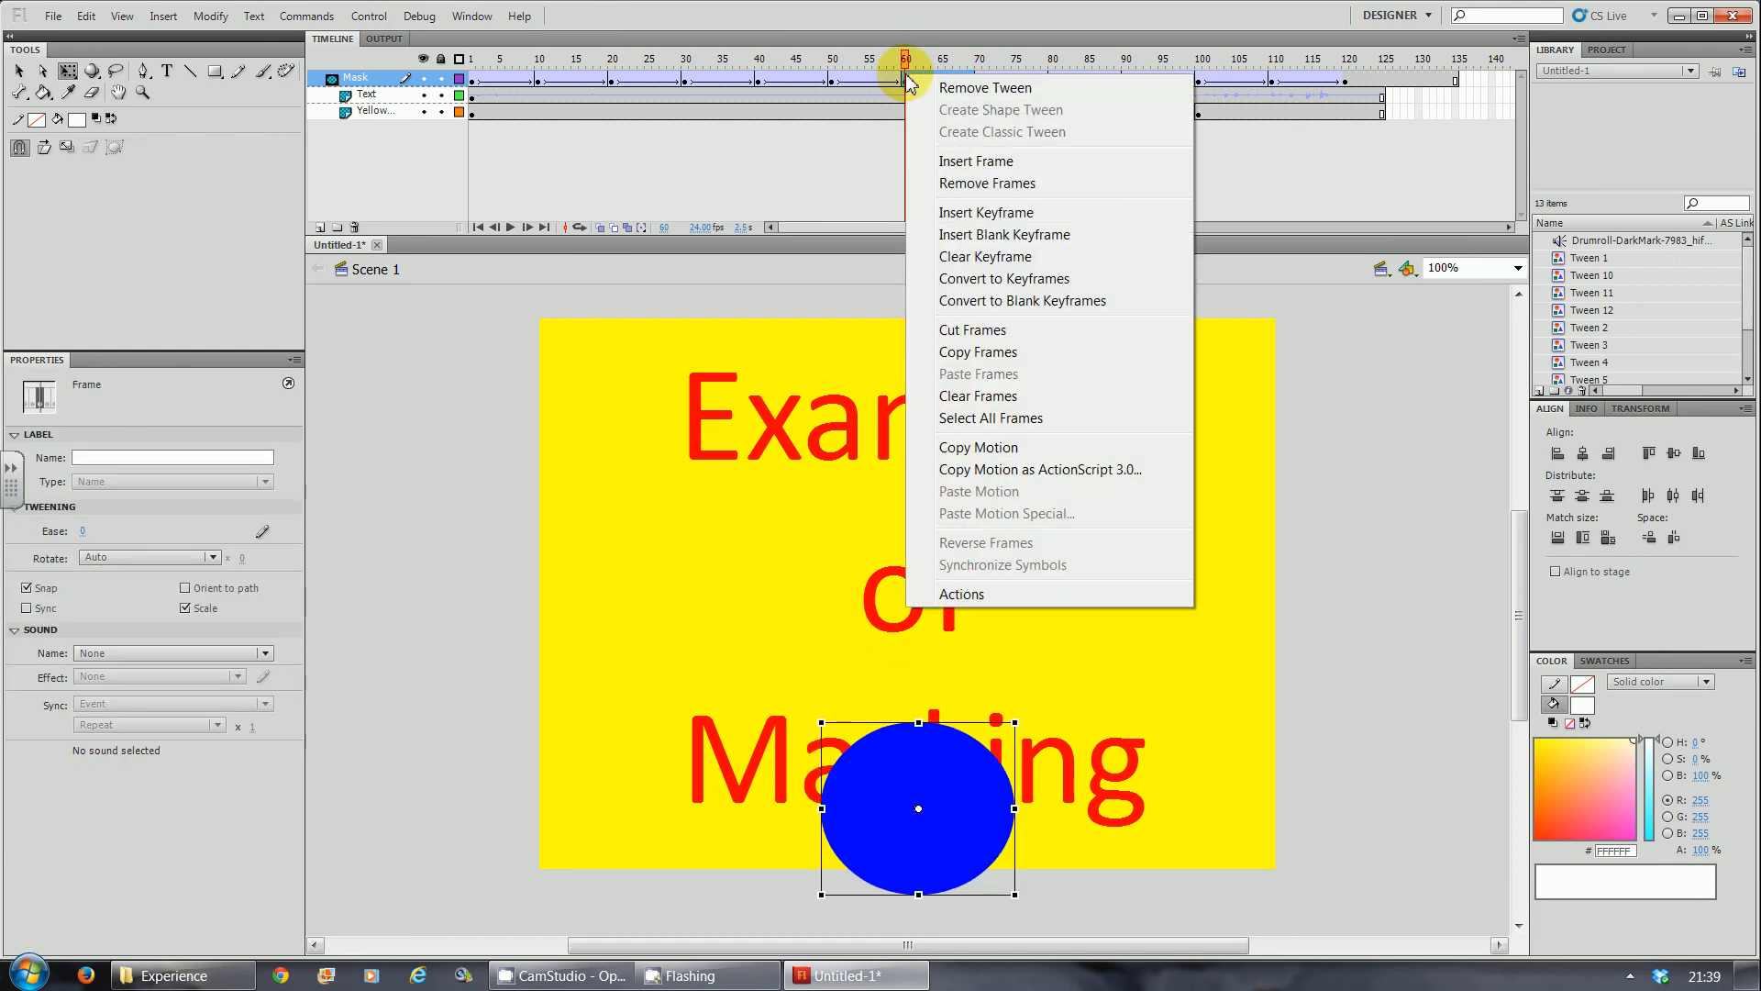
{"action": "left_click", "coordinate": [954, 165]}
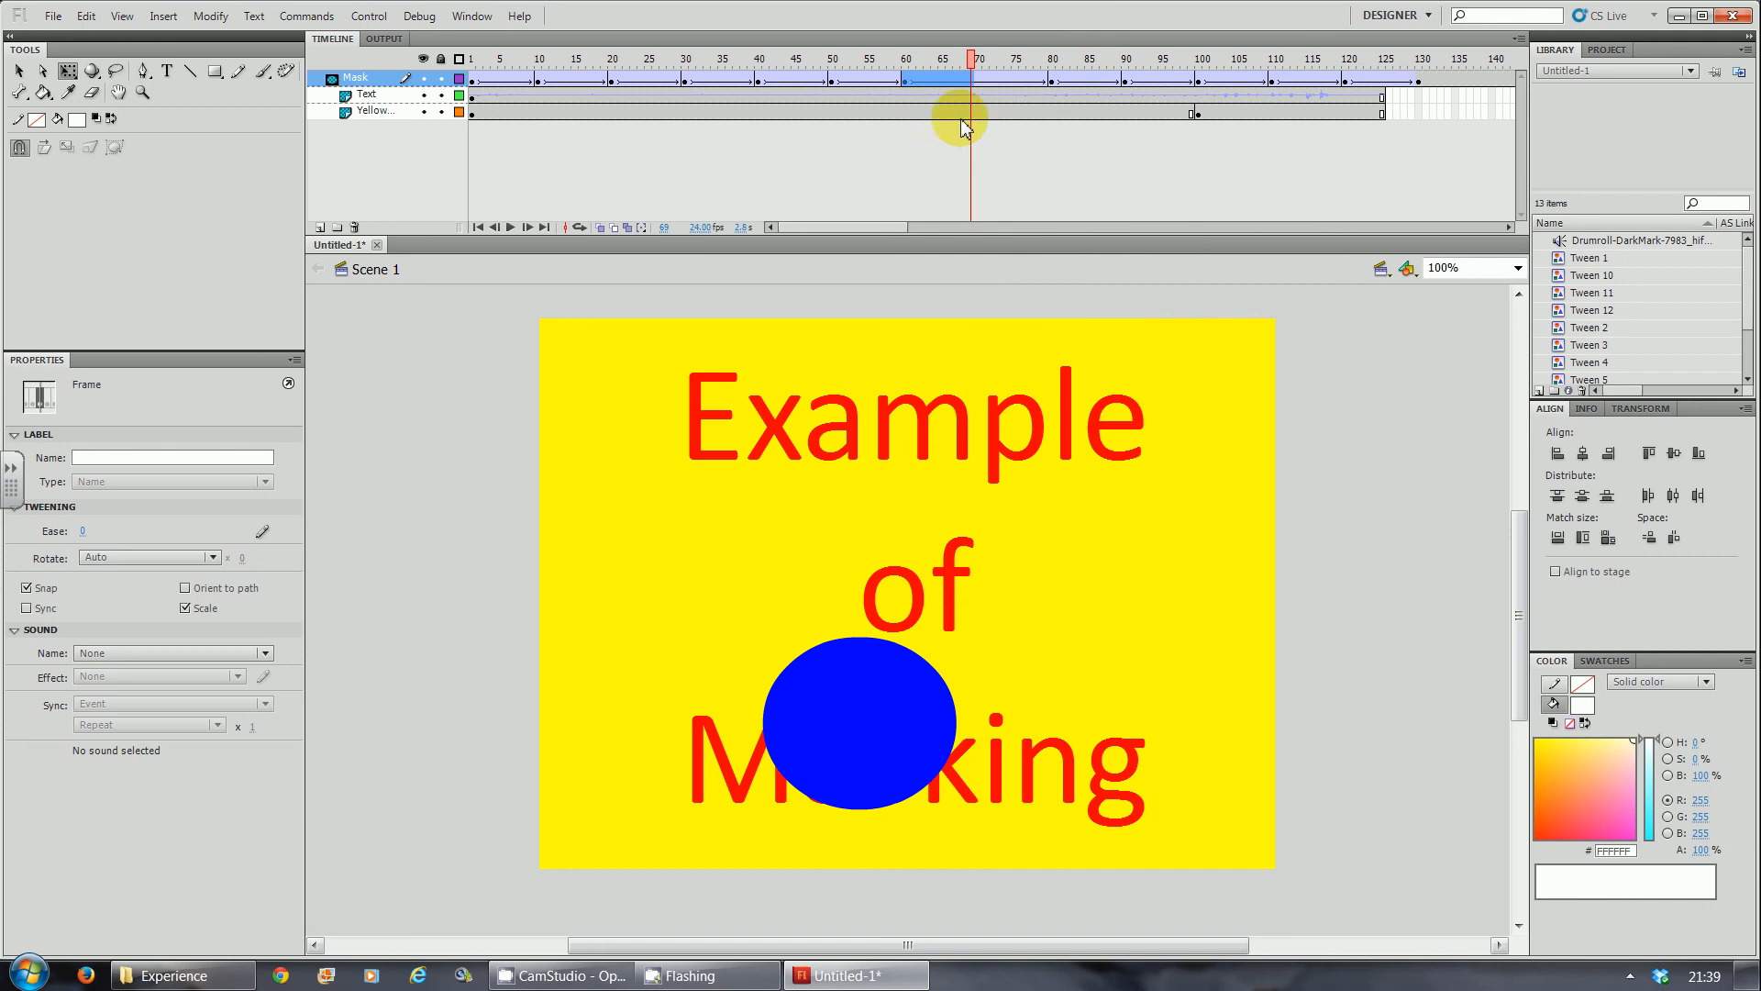
{"action": "left_click", "coordinate": [974, 82]}
{"action": "left_click_drag", "start_coordinate": [978, 85], "coordinate": [979, 84]}
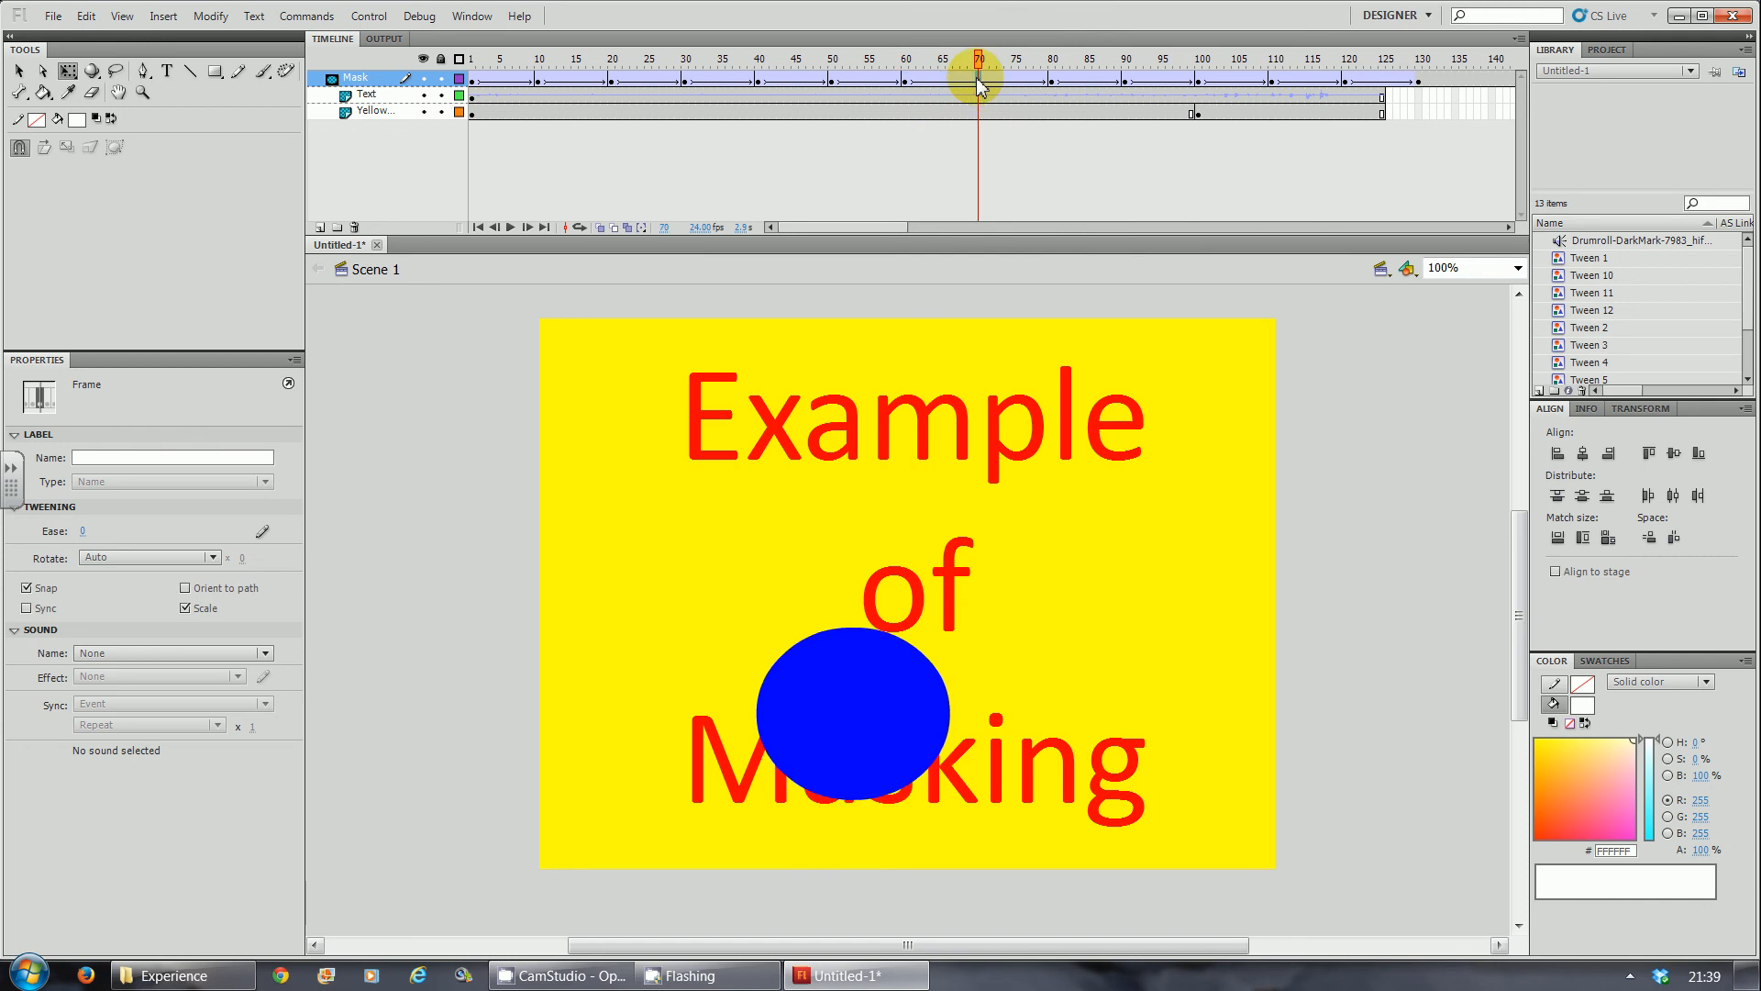
{"action": "left_click", "coordinate": [905, 84]}
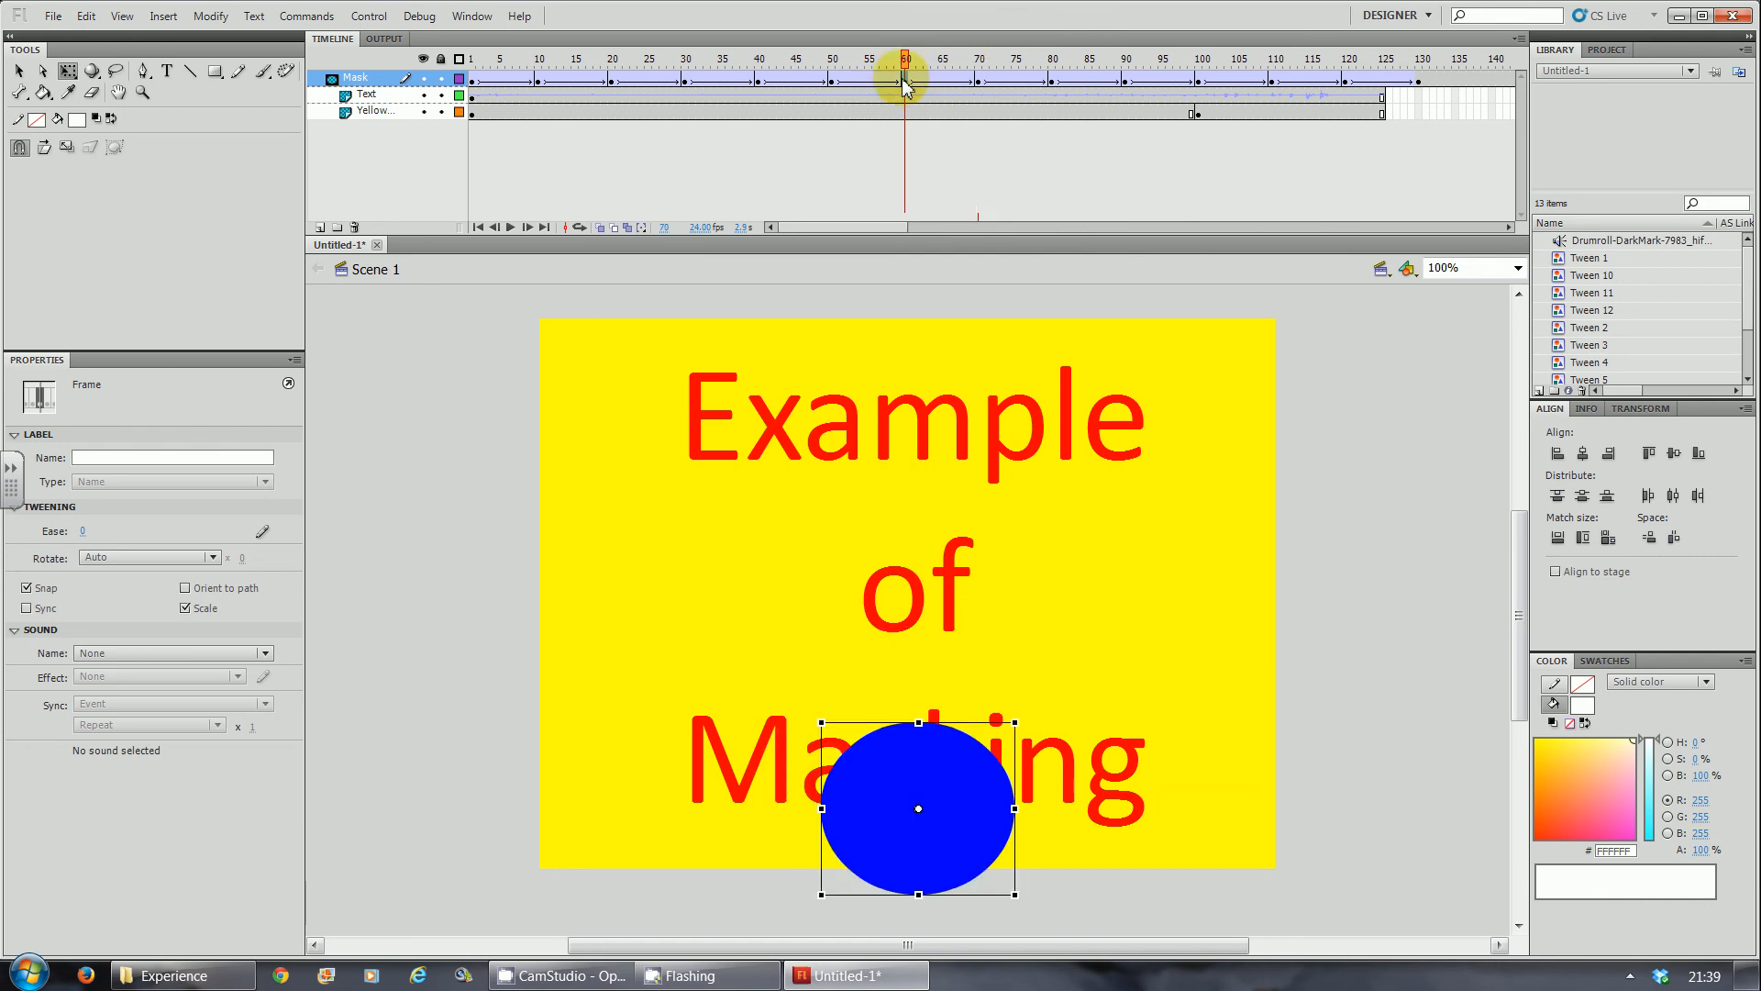
Move the Mask layer's circle to about X 314, Y 204 at frame 70 and about X 663, Y 417 at frame 80.
{"action": "left_click", "coordinate": [834, 83]}
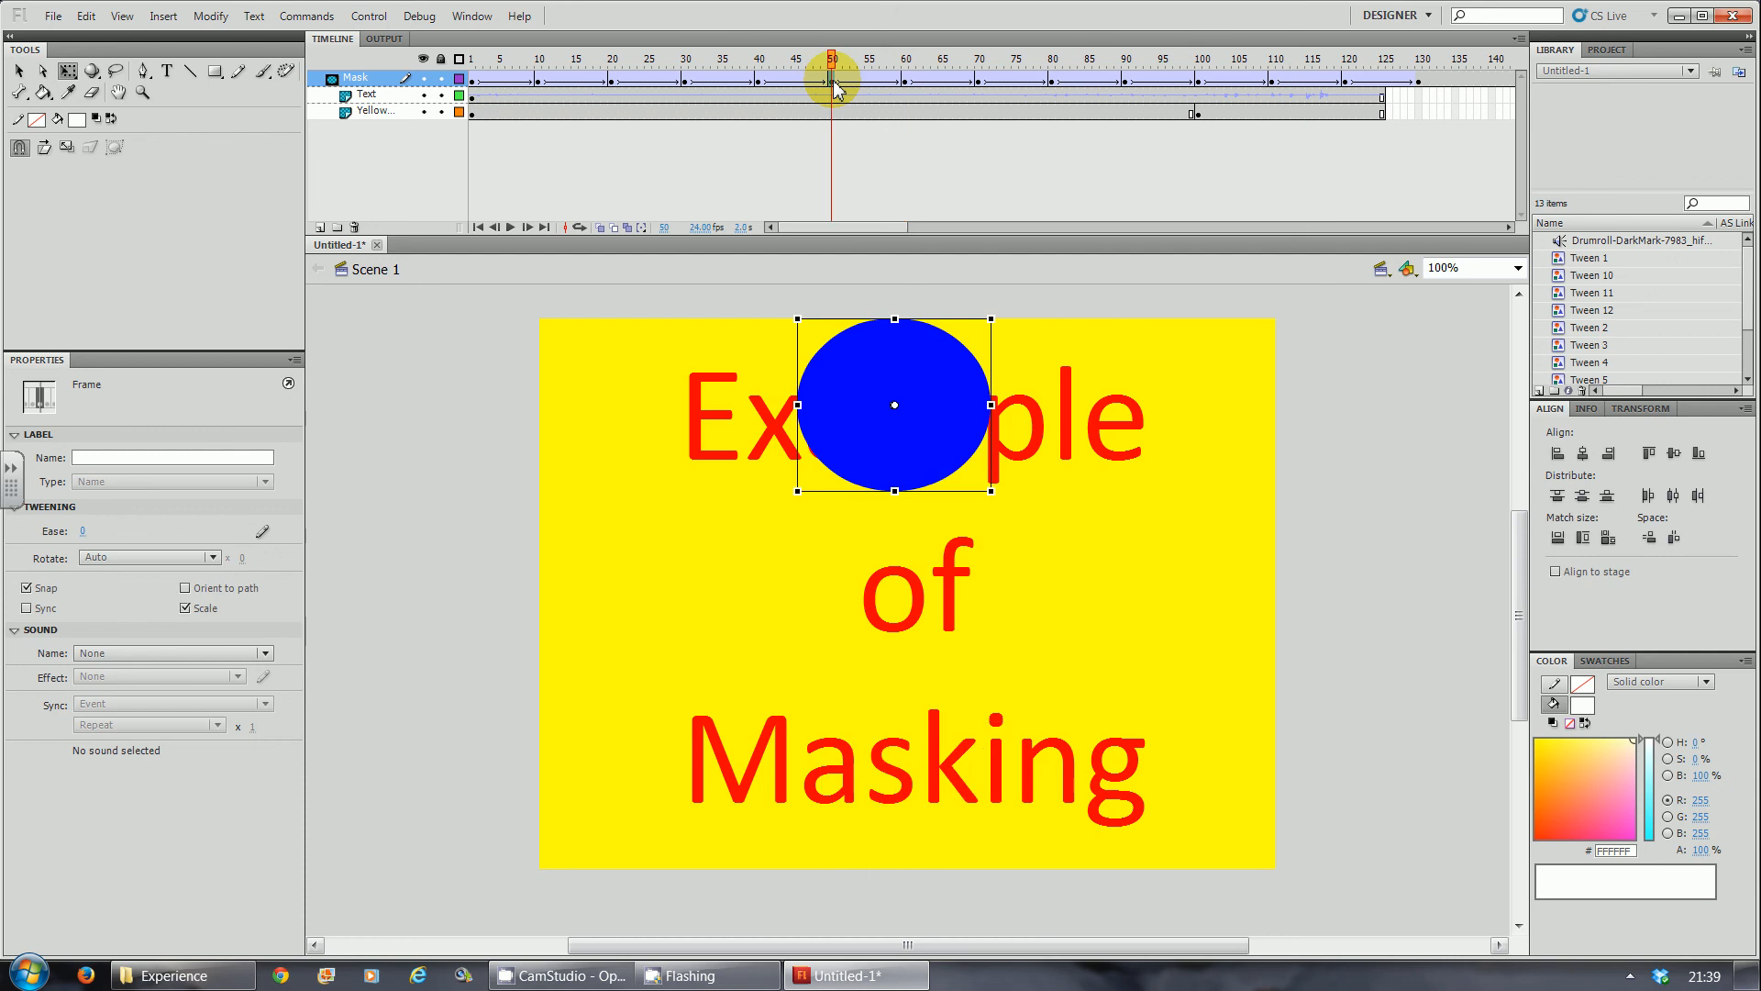
{"action": "left_click", "coordinate": [906, 85]}
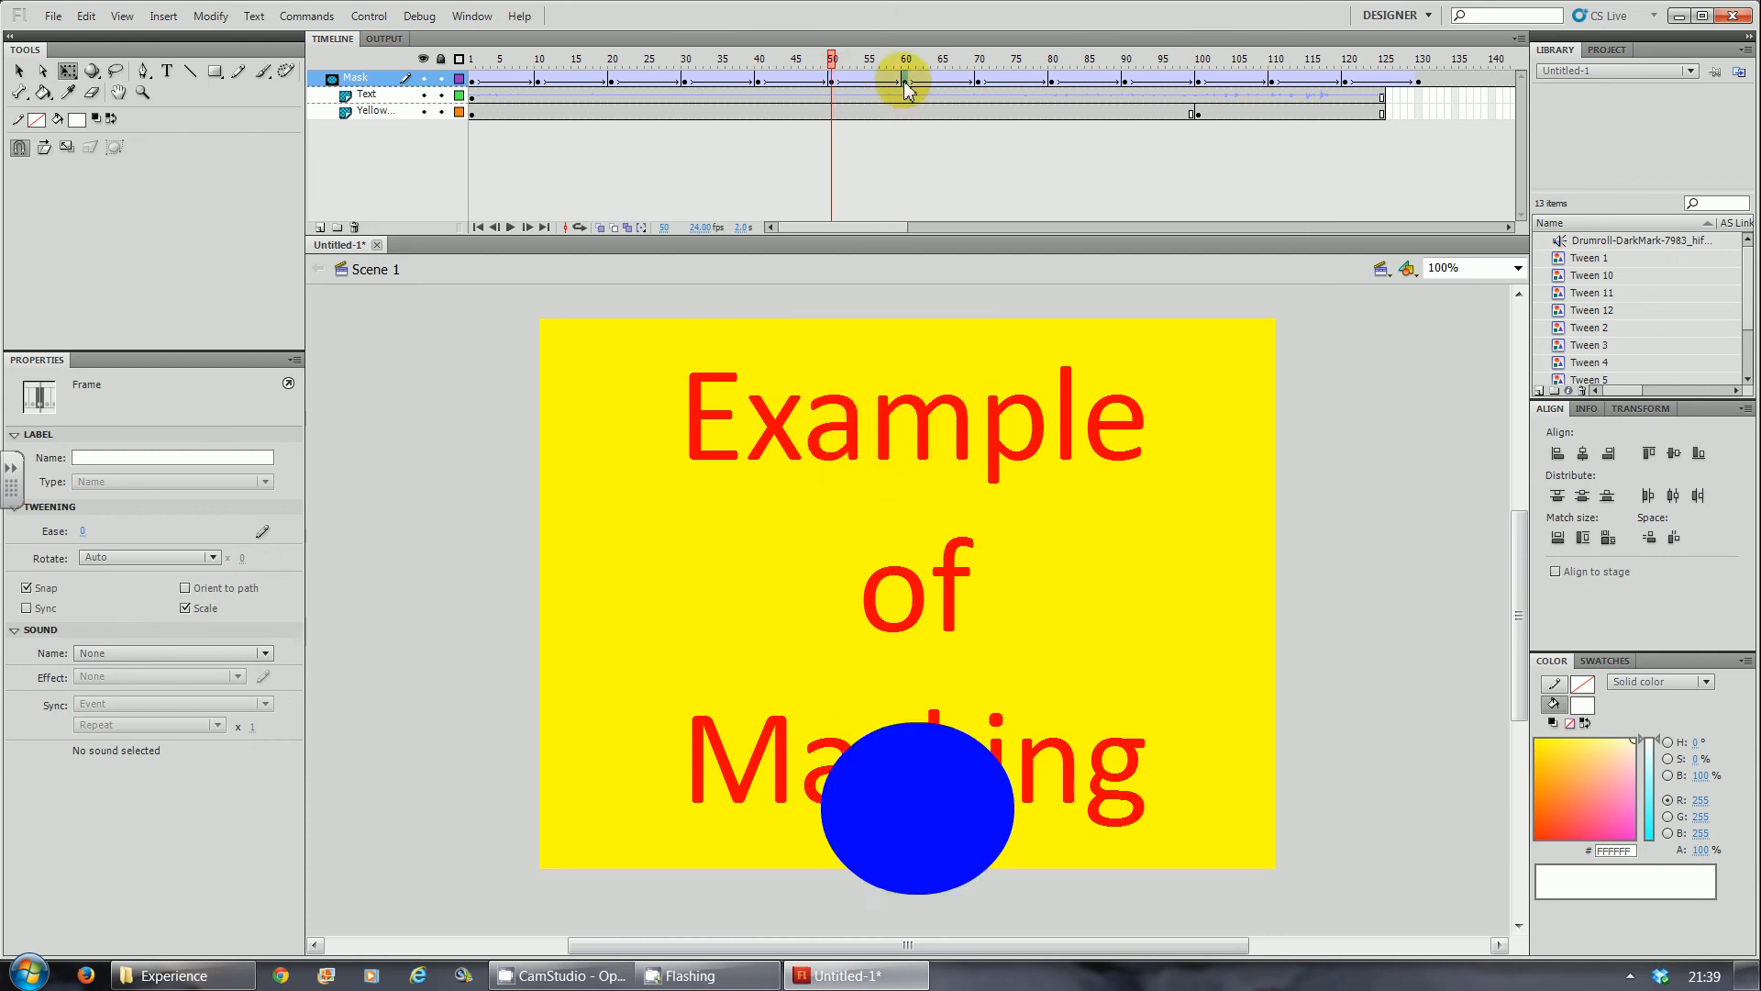
{"action": "left_click", "coordinate": [979, 85]}
{"action": "left_click_drag", "start_coordinate": [889, 707], "coordinate": [874, 512]}
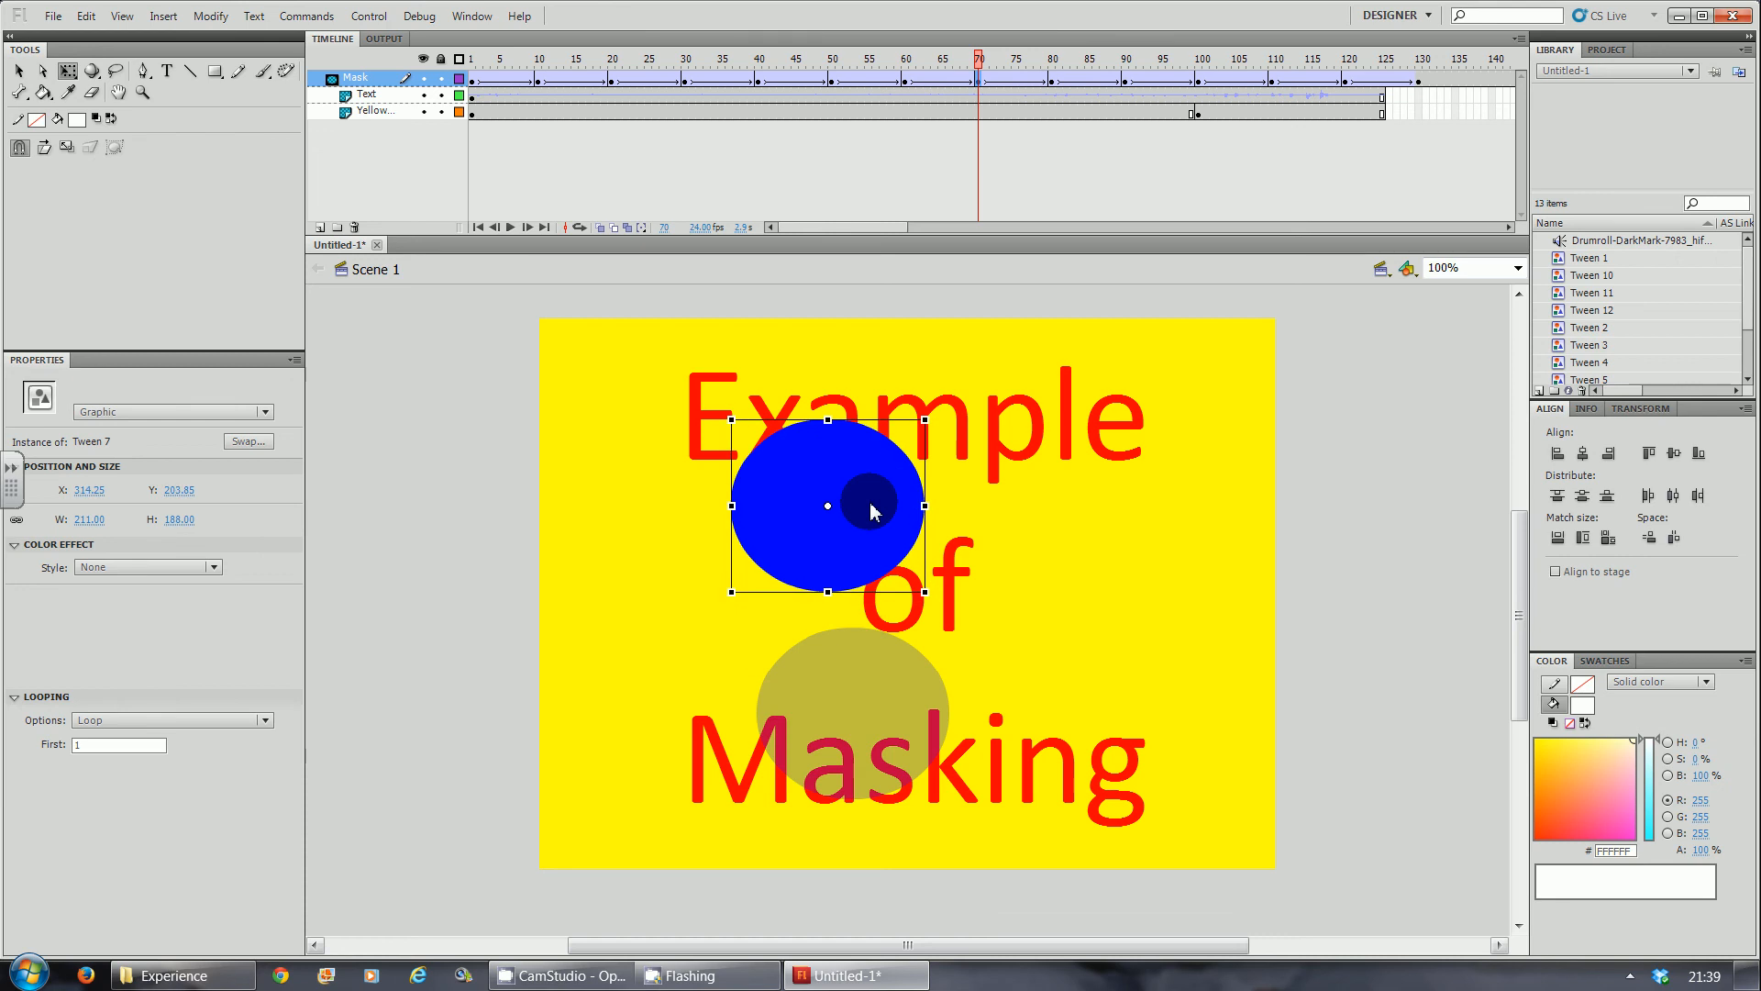
{"action": "left_click", "coordinate": [1052, 85]}
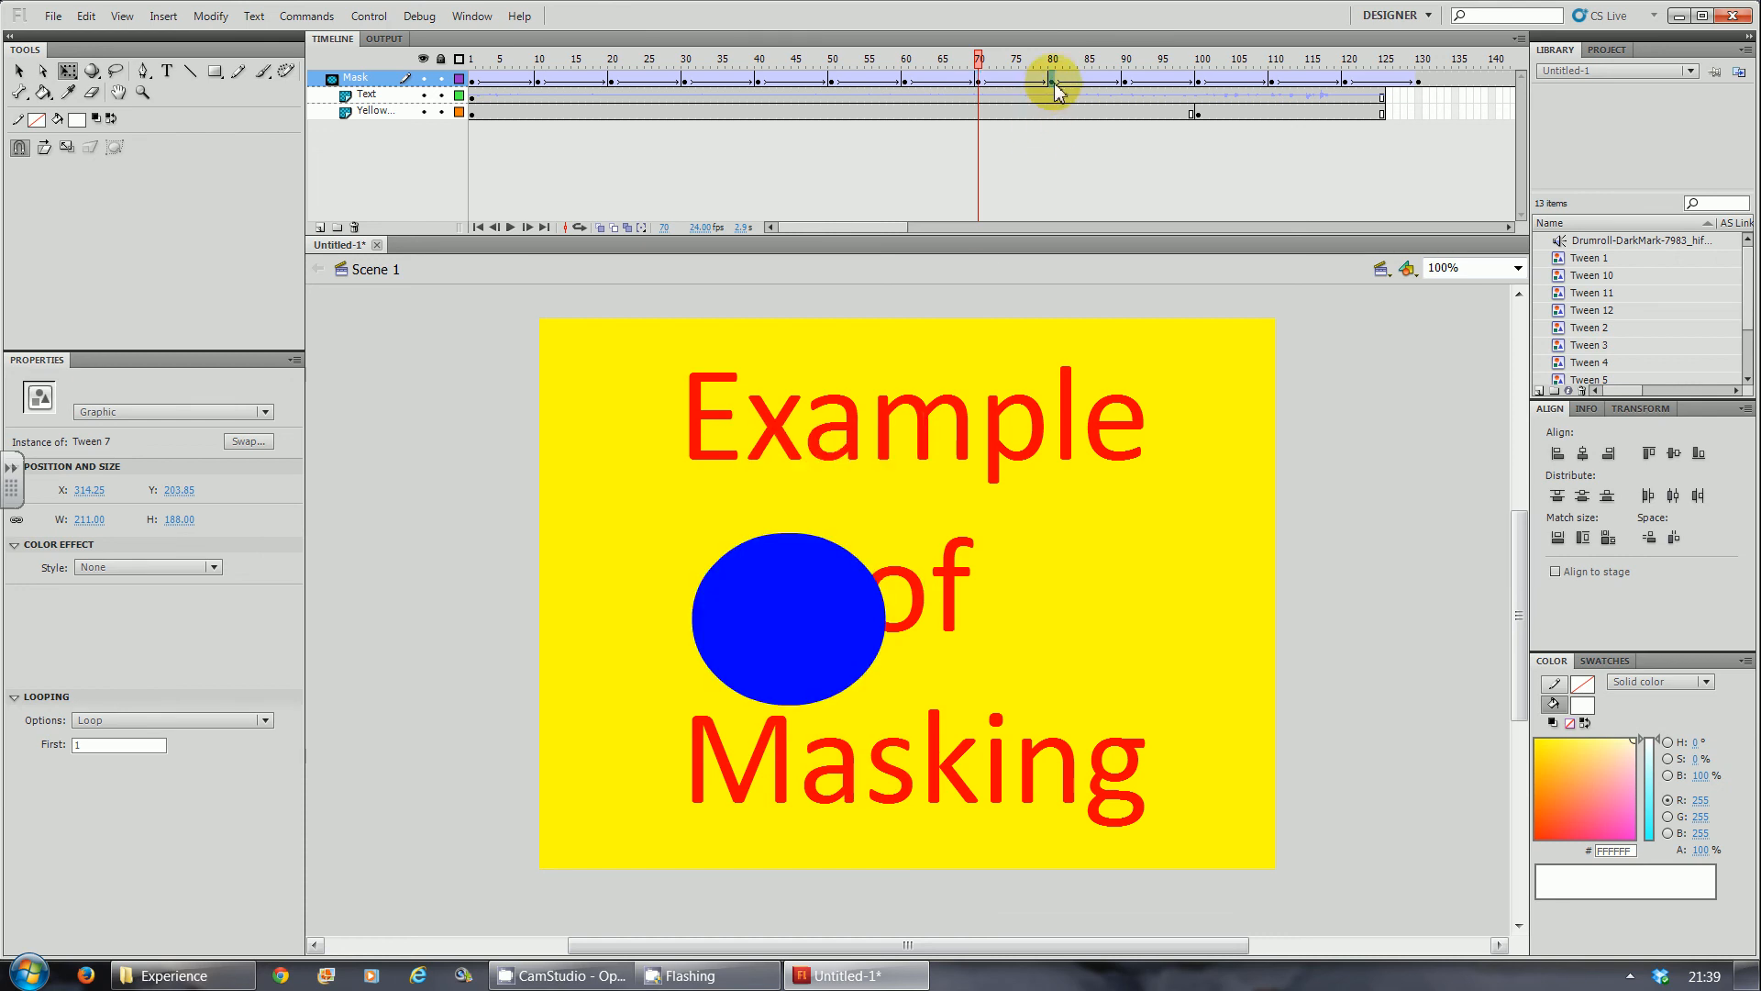
{"action": "left_click_drag", "start_coordinate": [835, 605], "coordinate": [1192, 687]}
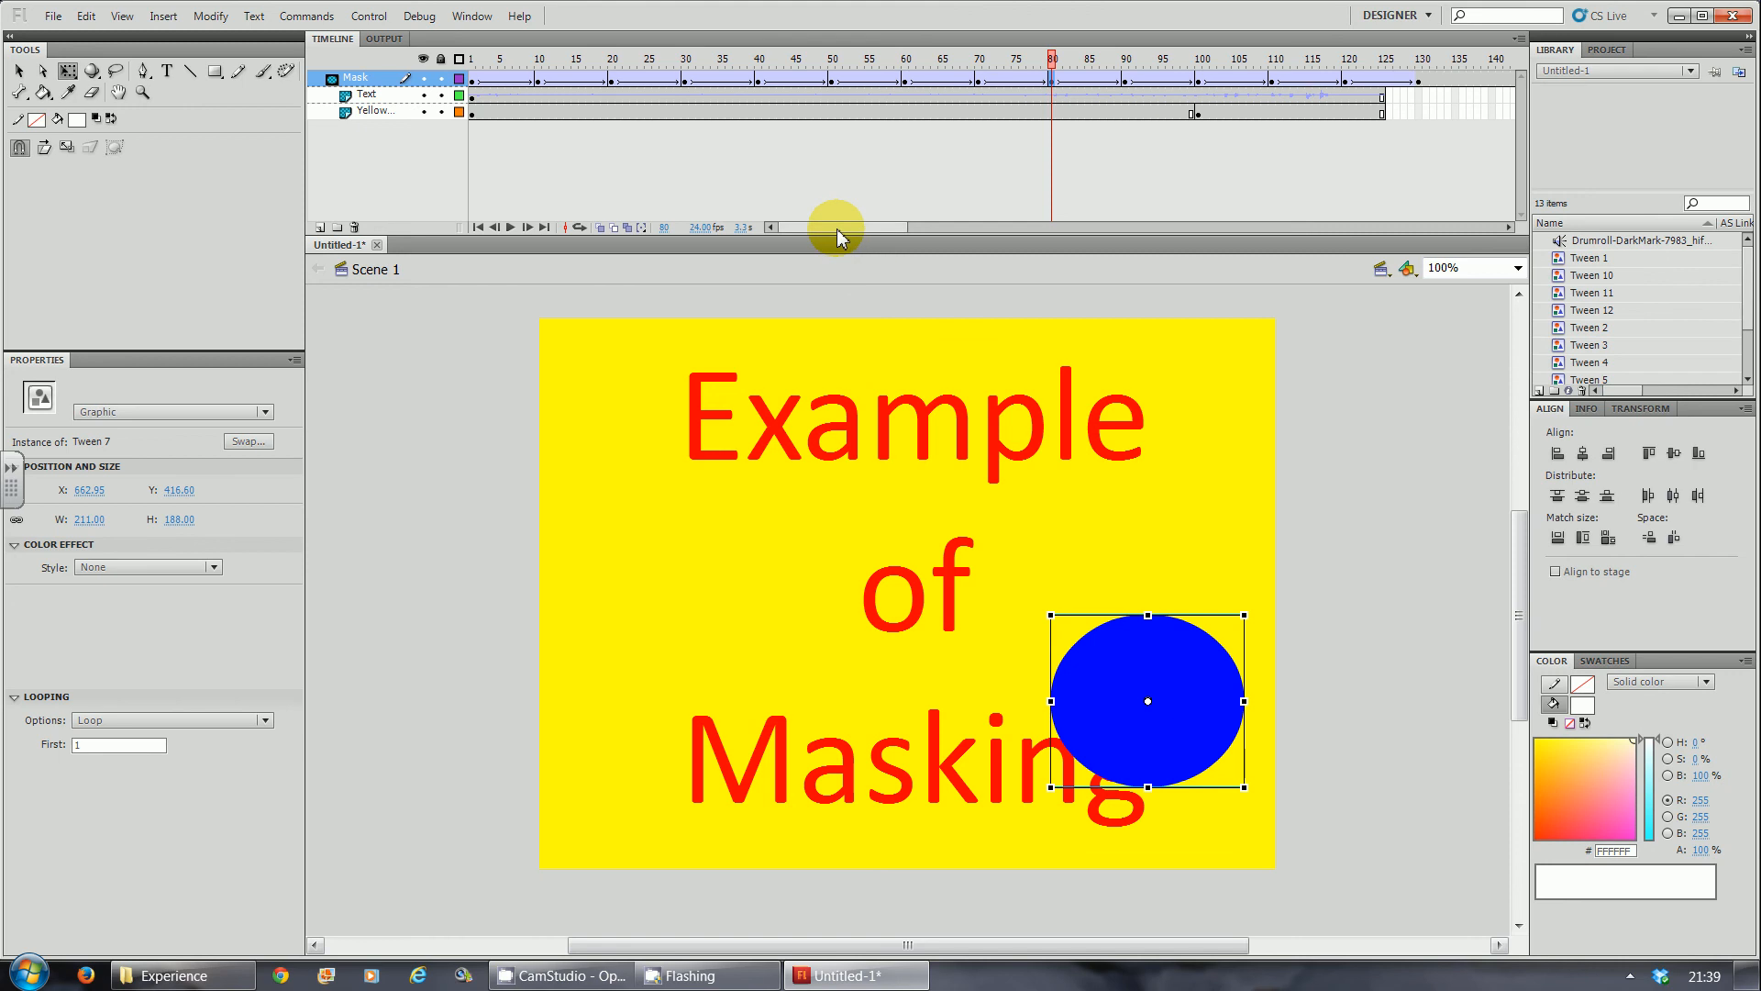
Extend the Text layer to frame 145 by inserting frames, starting with a selected range of its frames up to 118.
{"action": "left_click_drag", "start_coordinate": [834, 228], "coordinate": [912, 243]}
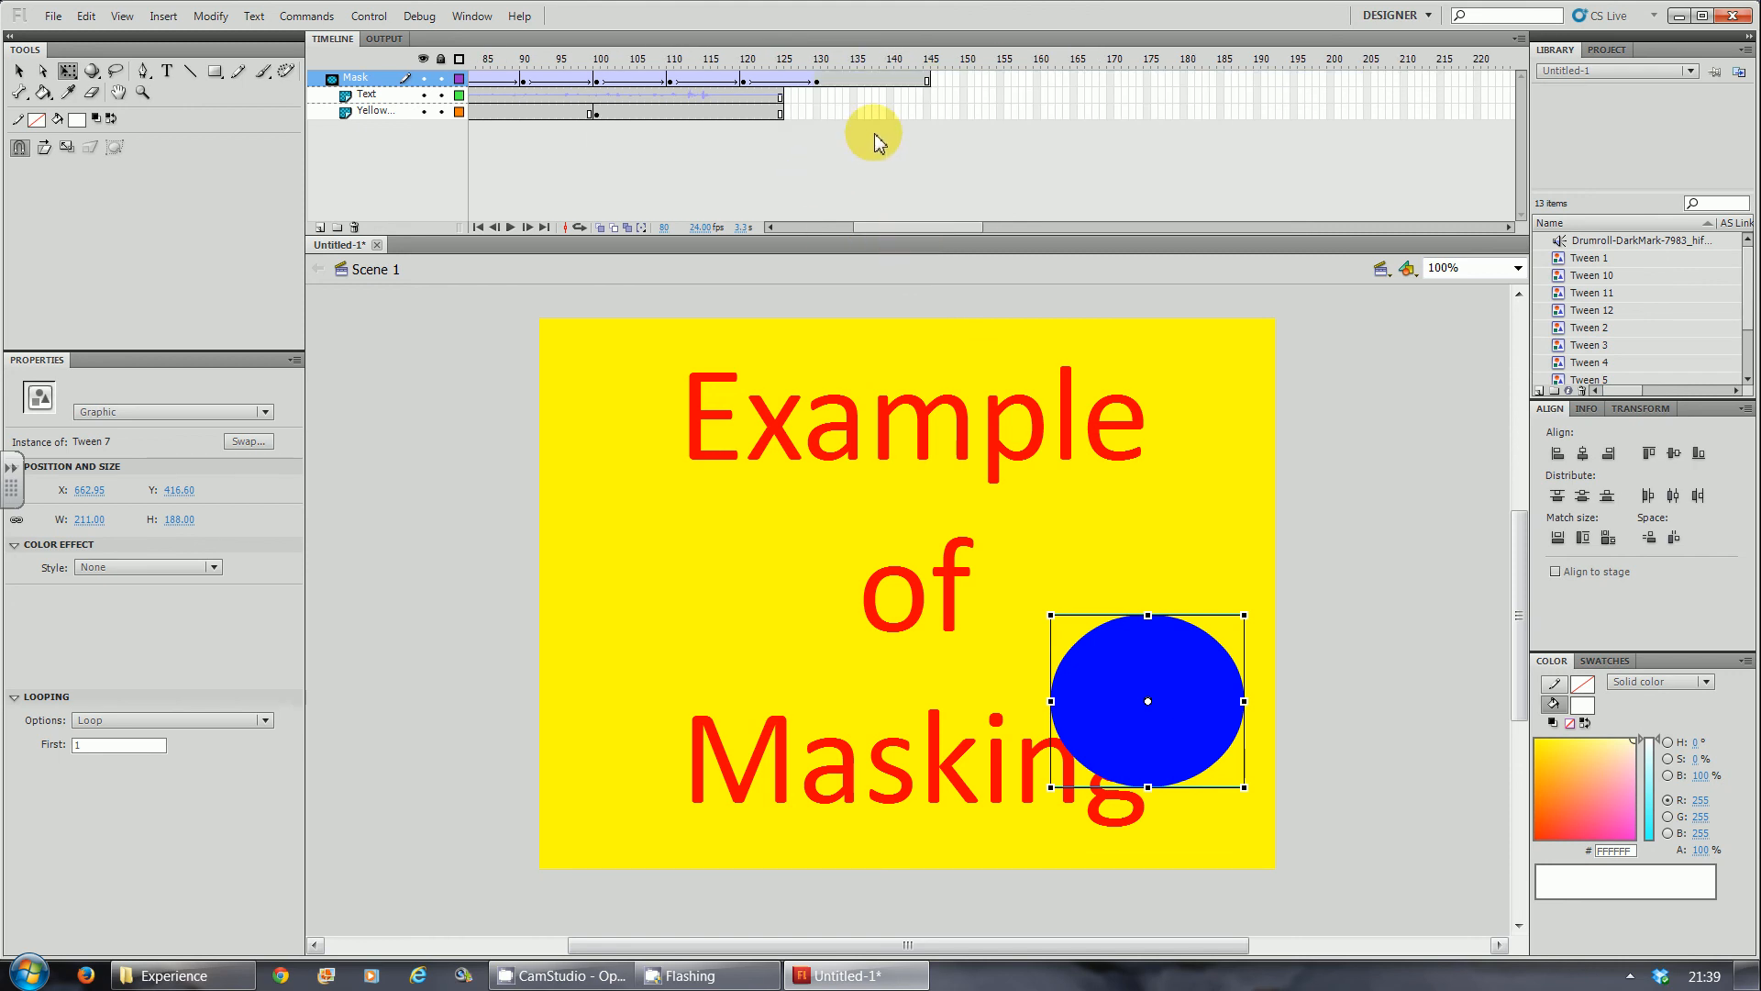
{"action": "left_click", "coordinate": [926, 95]}
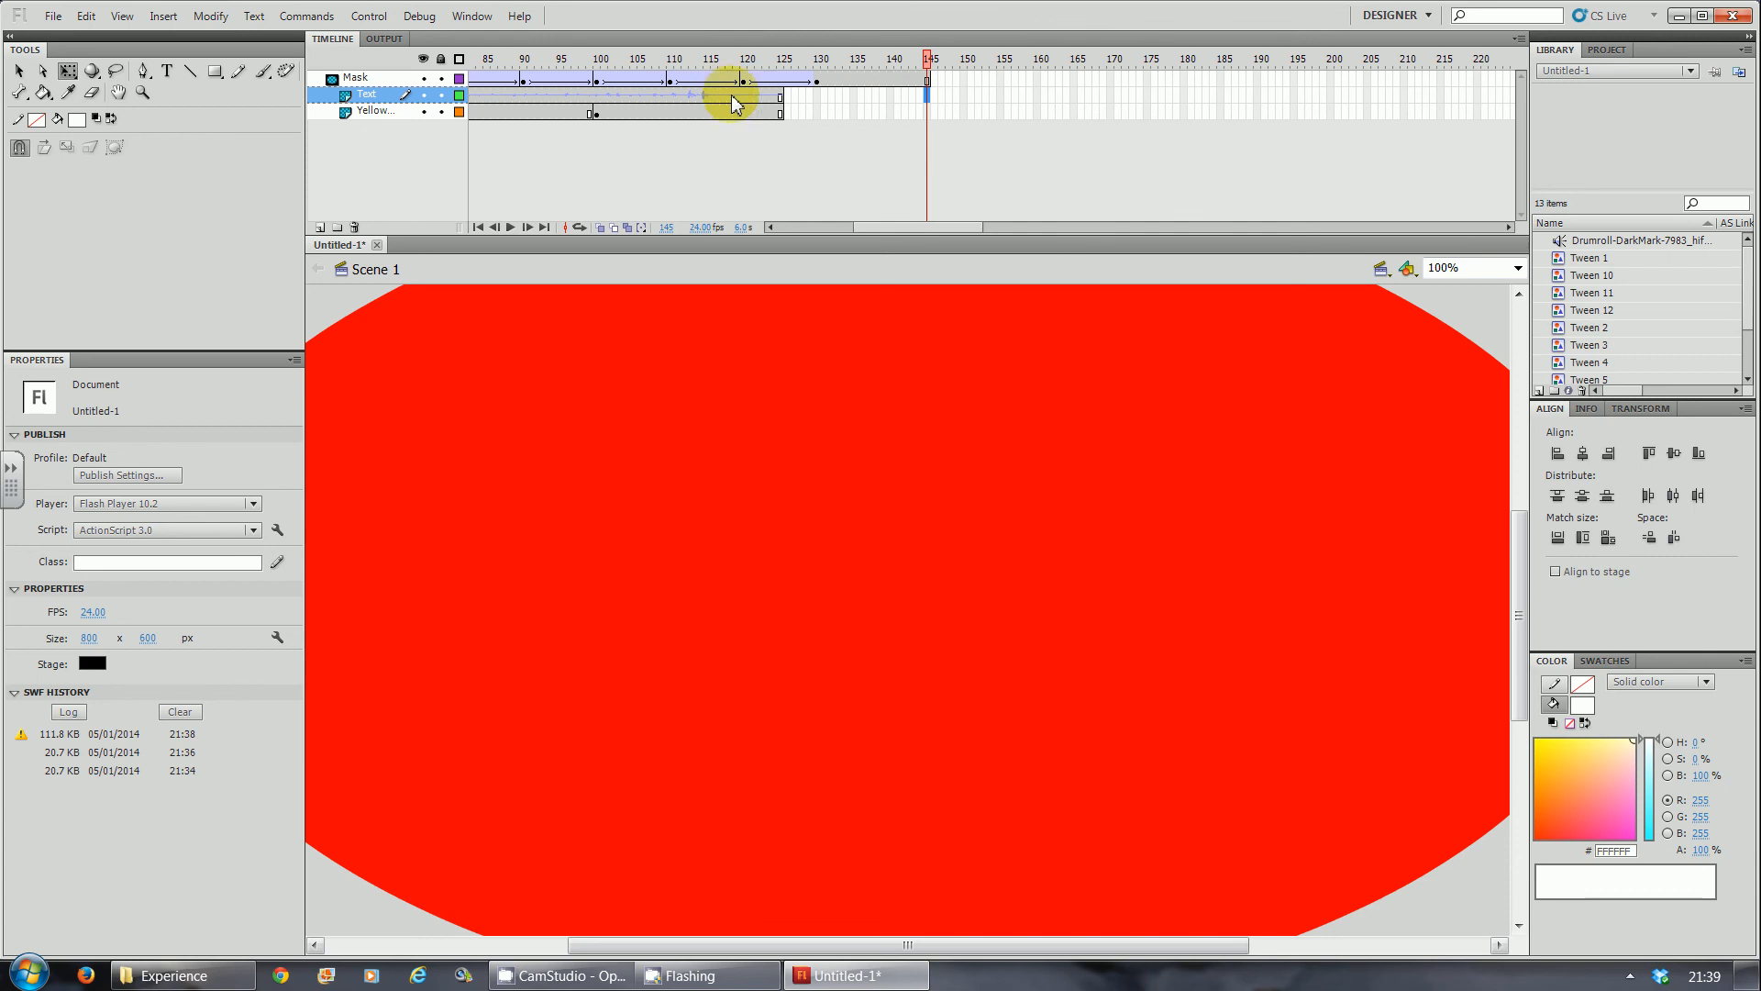
{"action": "left_click_drag", "start_coordinate": [619, 94], "coordinate": [733, 96]}
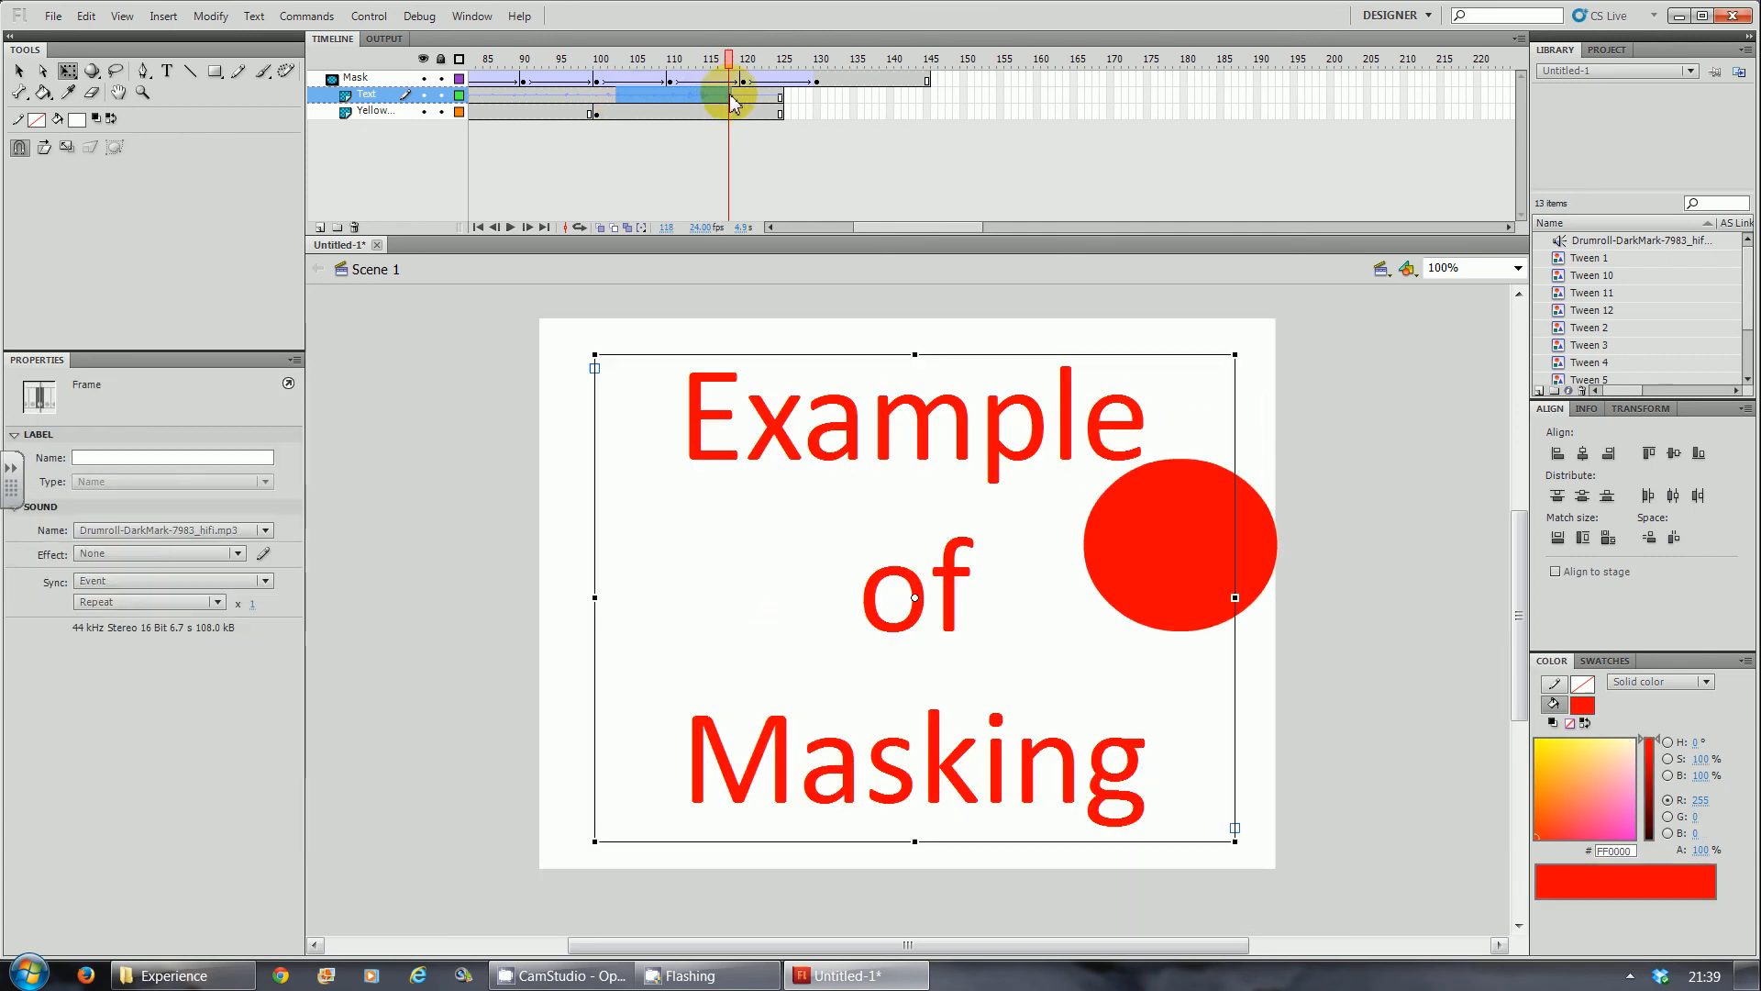
{"action": "right_click", "coordinate": [734, 96]}
{"action": "left_click", "coordinate": [782, 182]}
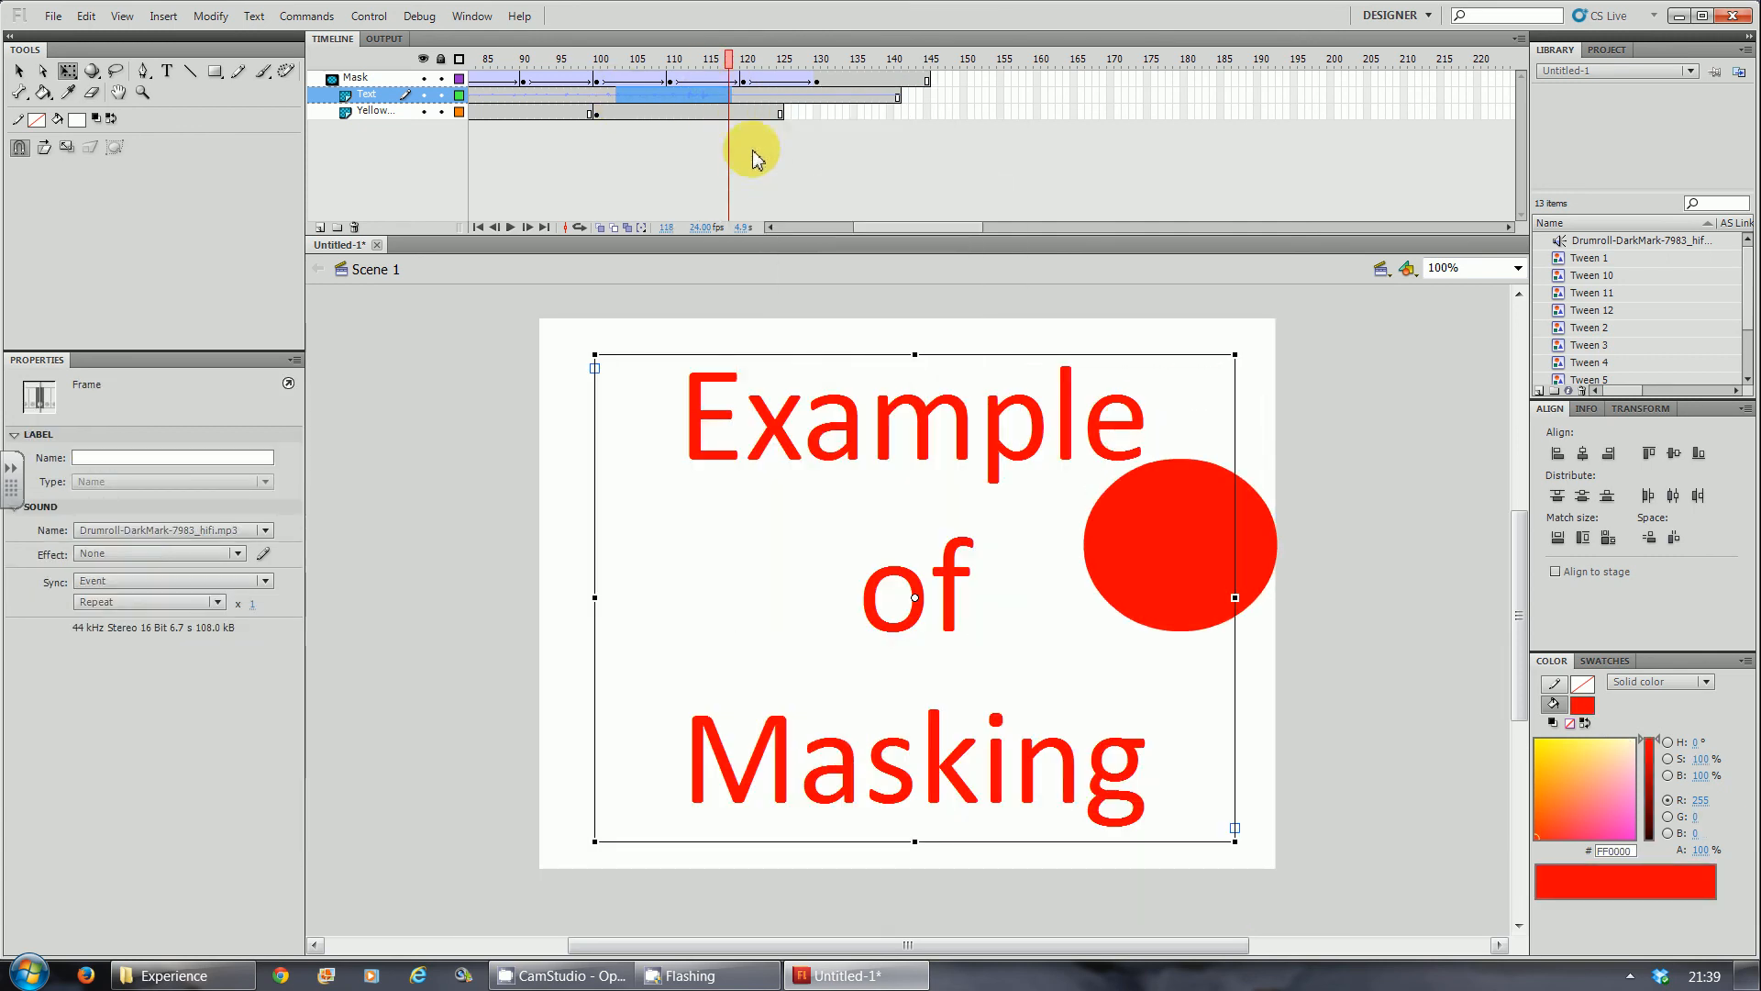
{"action": "left_click", "coordinate": [701, 96]}
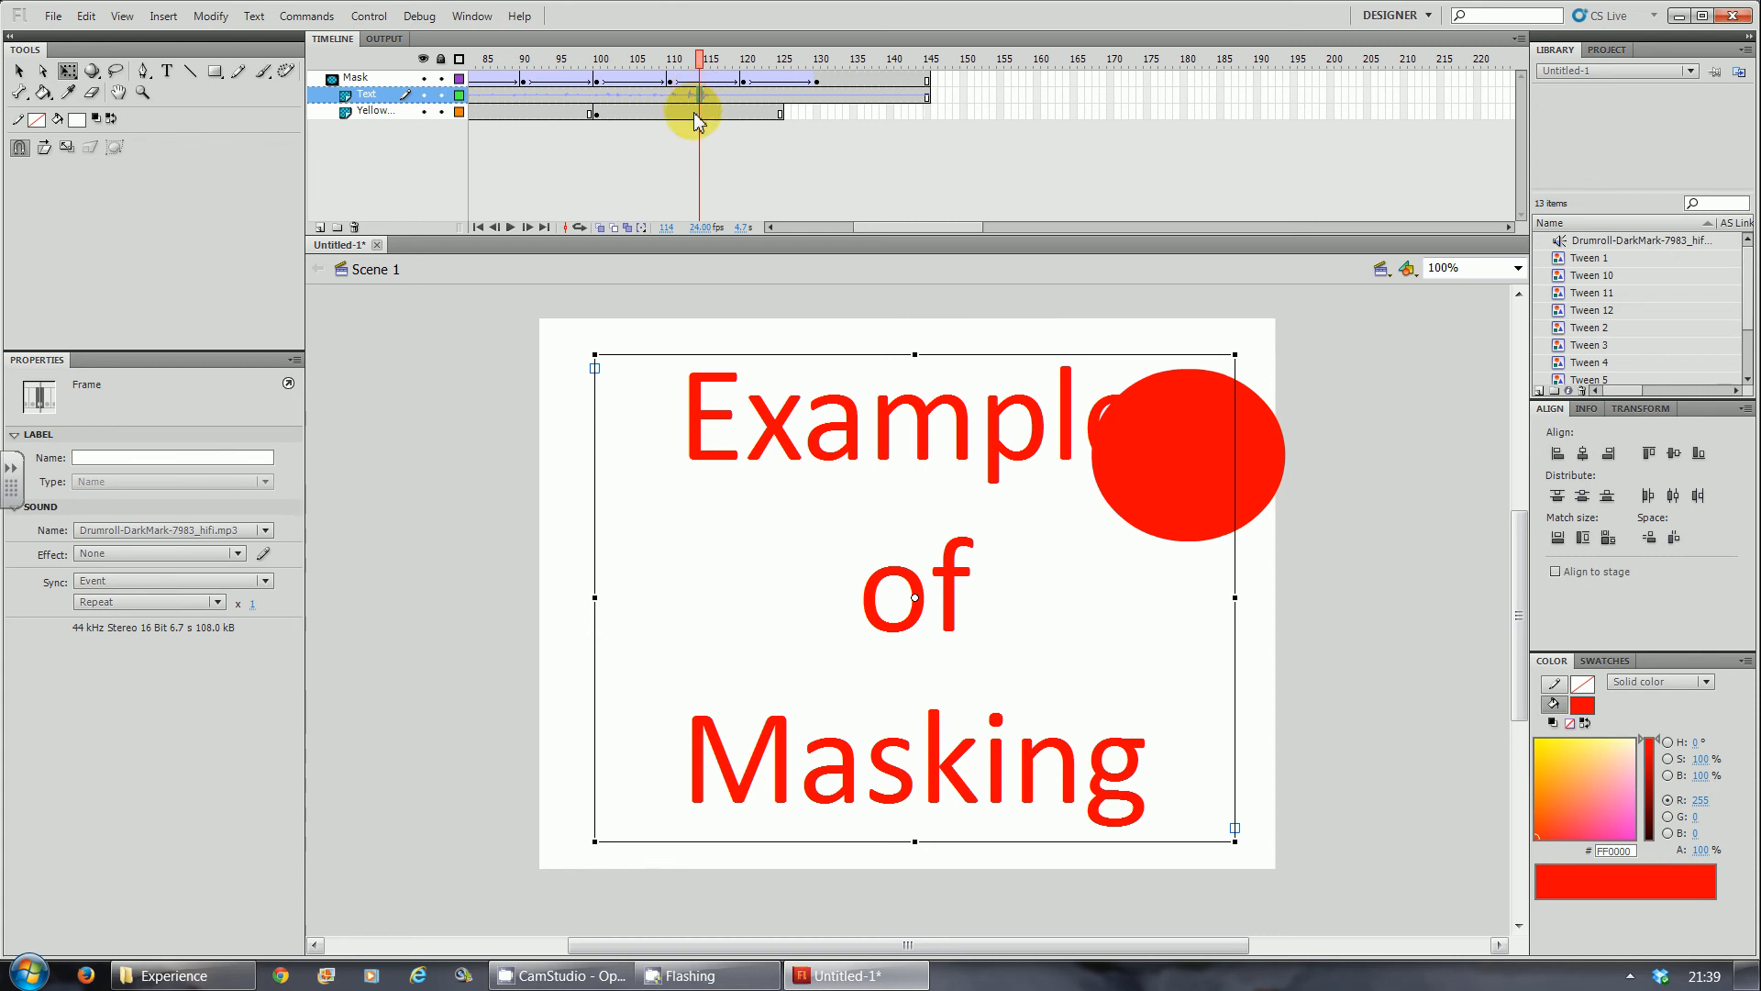
Try to extend the Yellow layer to frame 143 by inserting frames one at a time at frame 113.
{"action": "left_click", "coordinate": [693, 112]}
{"action": "key", "text": "F5"}
{"action": "key", "text": "F5"}
{"action": "key", "text": "F5"}
{"action": "key", "text": "F5"}
{"action": "key", "text": "F5"}
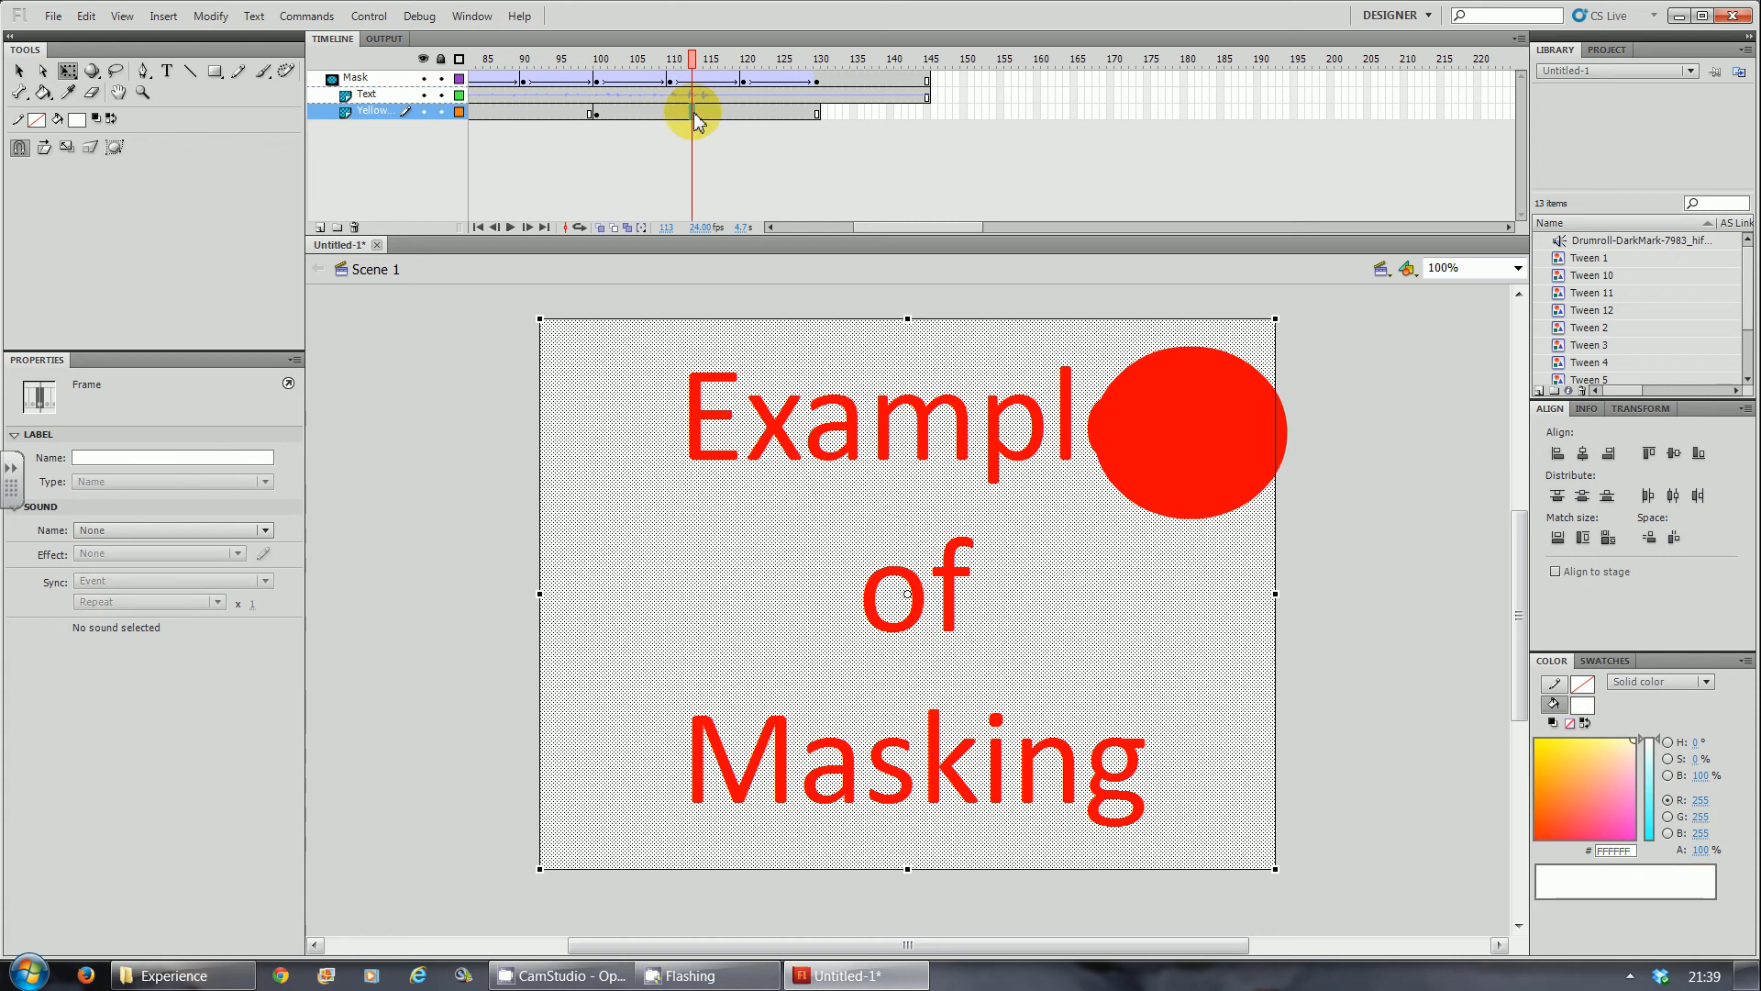
{"action": "key", "text": "F5"}
{"action": "key", "text": "F5"}
{"action": "key", "text": "F5"}
{"action": "key", "text": "F5"}
{"action": "key", "text": "F5"}
{"action": "key", "text": "F5"}
{"action": "key", "text": "F5"}
{"action": "key", "text": "F5"}
{"action": "key", "text": "F5"}
{"action": "key", "text": "F5"}
{"action": "key", "text": "F5"}
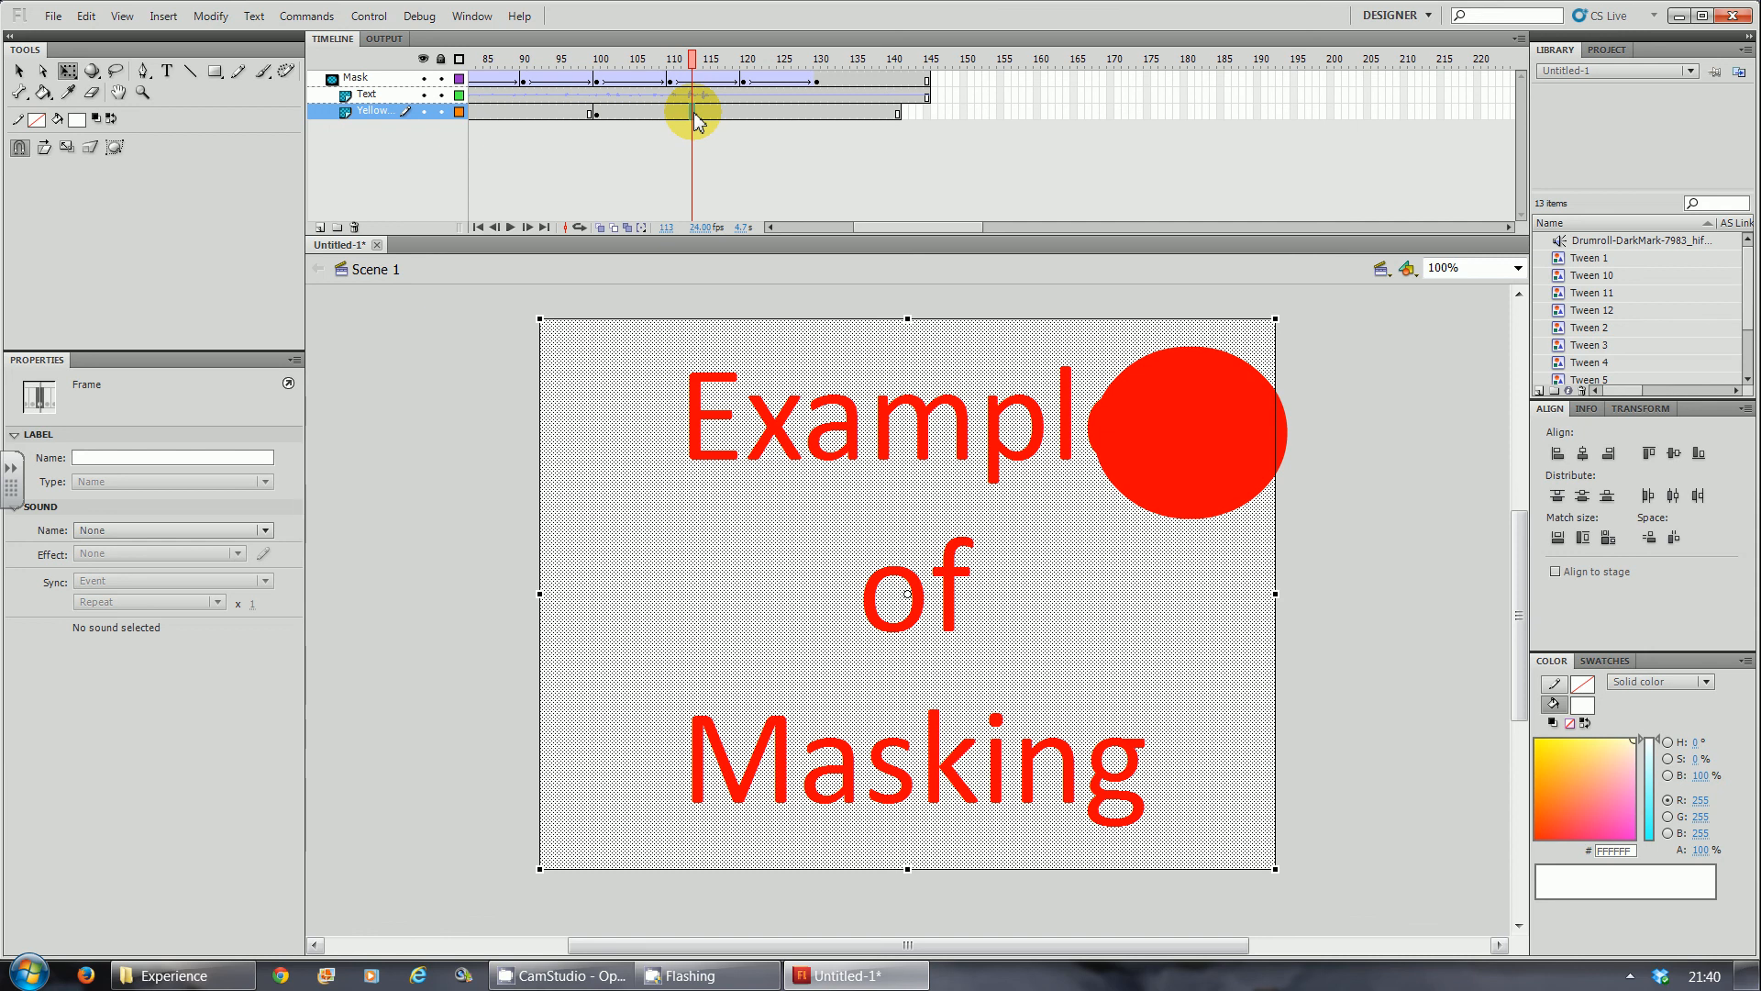
{"action": "key", "text": "F5"}
{"action": "key", "text": "F5"}
{"action": "key", "text": "F5"}
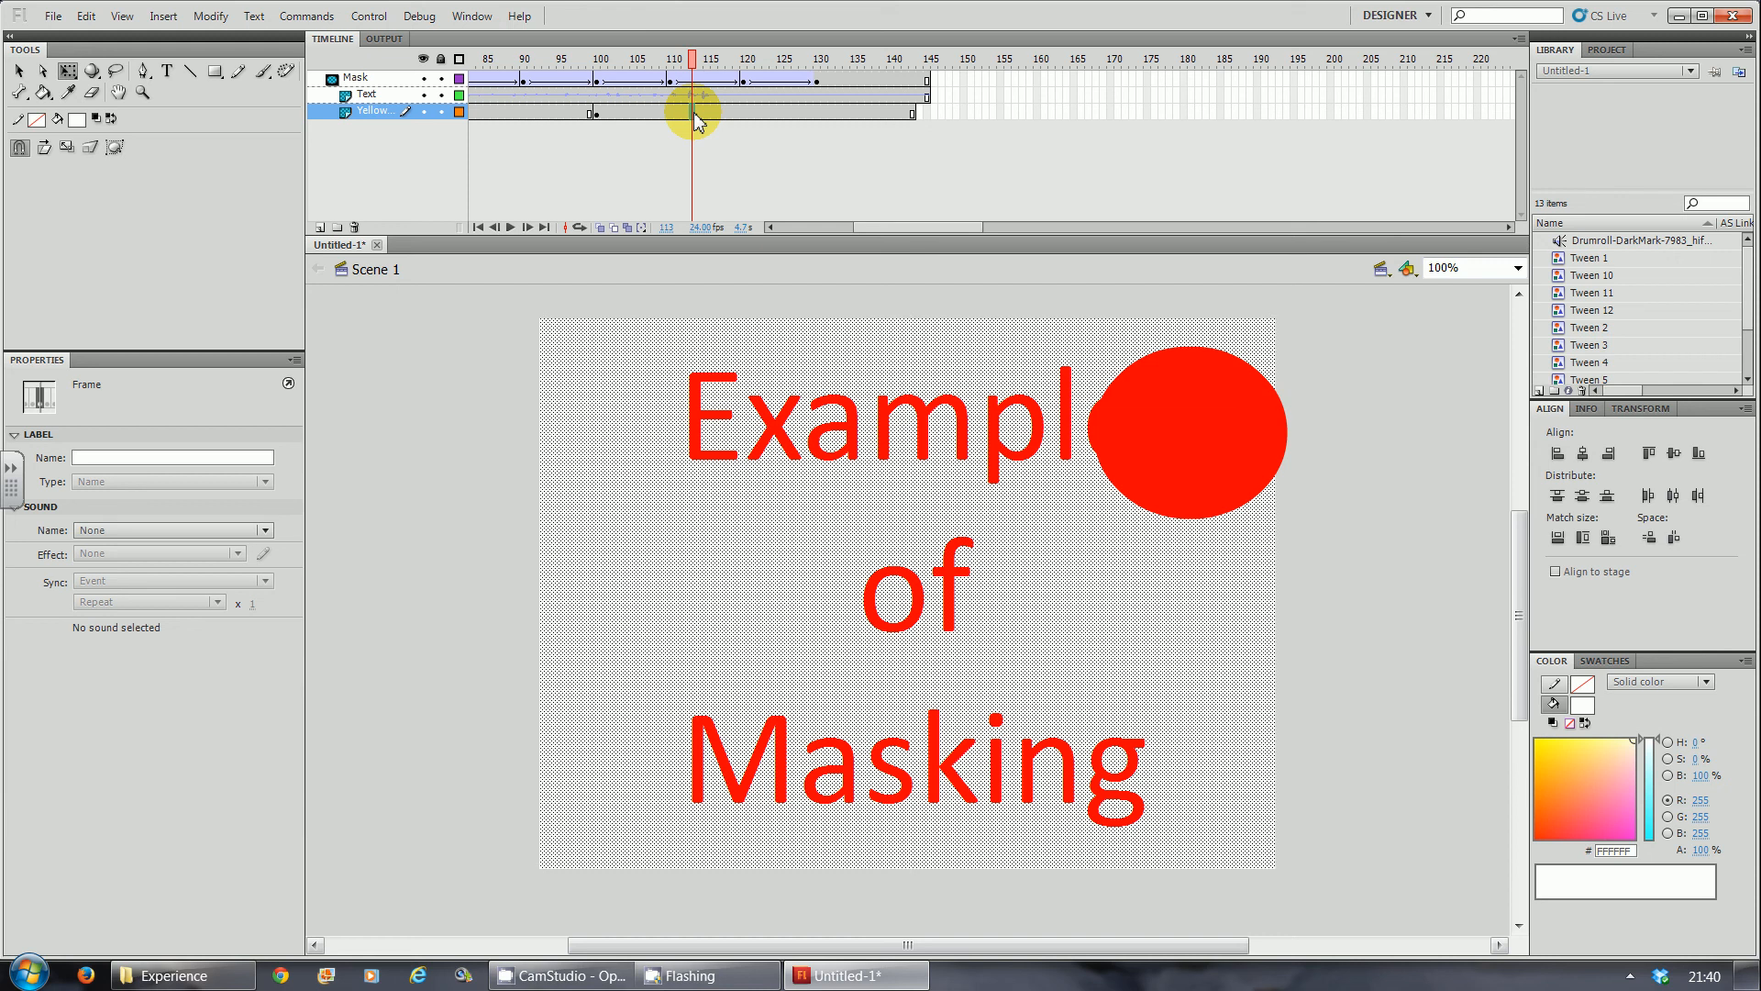
Remove the surplus frames just inserted at frame 113 of the Yellow layer.
{"action": "left_click_drag", "start_coordinate": [693, 112], "coordinate": [726, 107]}
{"action": "key", "text": "shift+F5"}
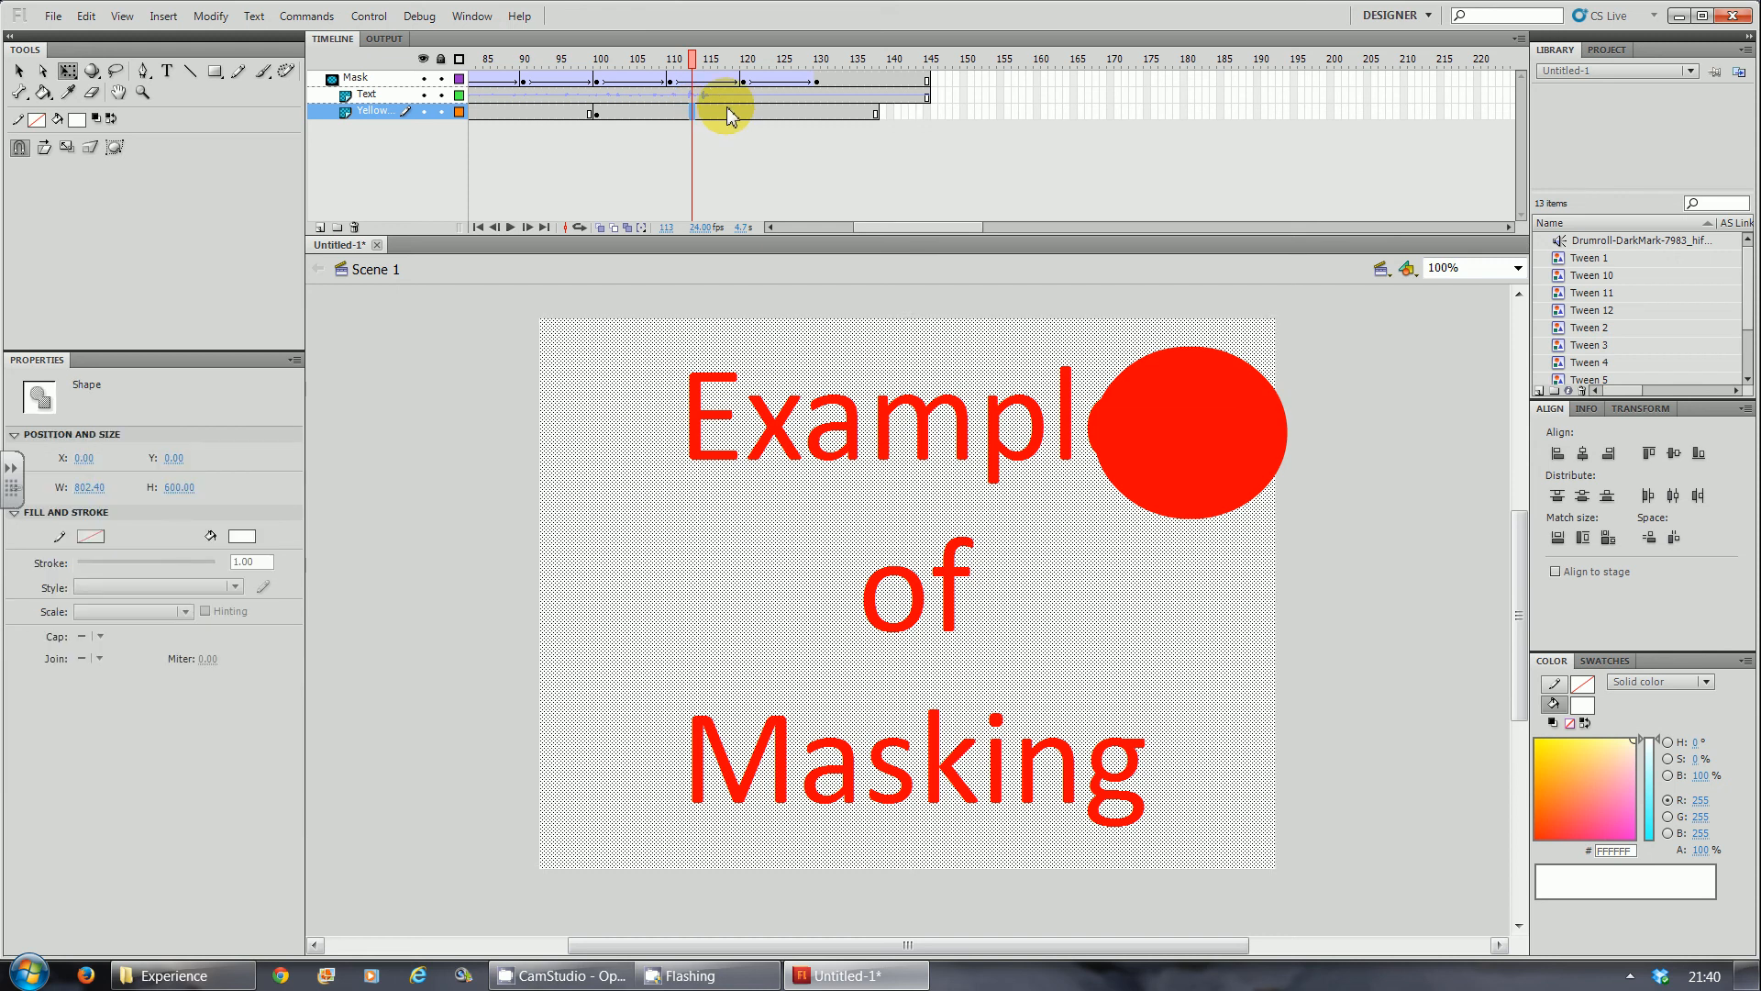
{"action": "key", "text": "shift+F5"}
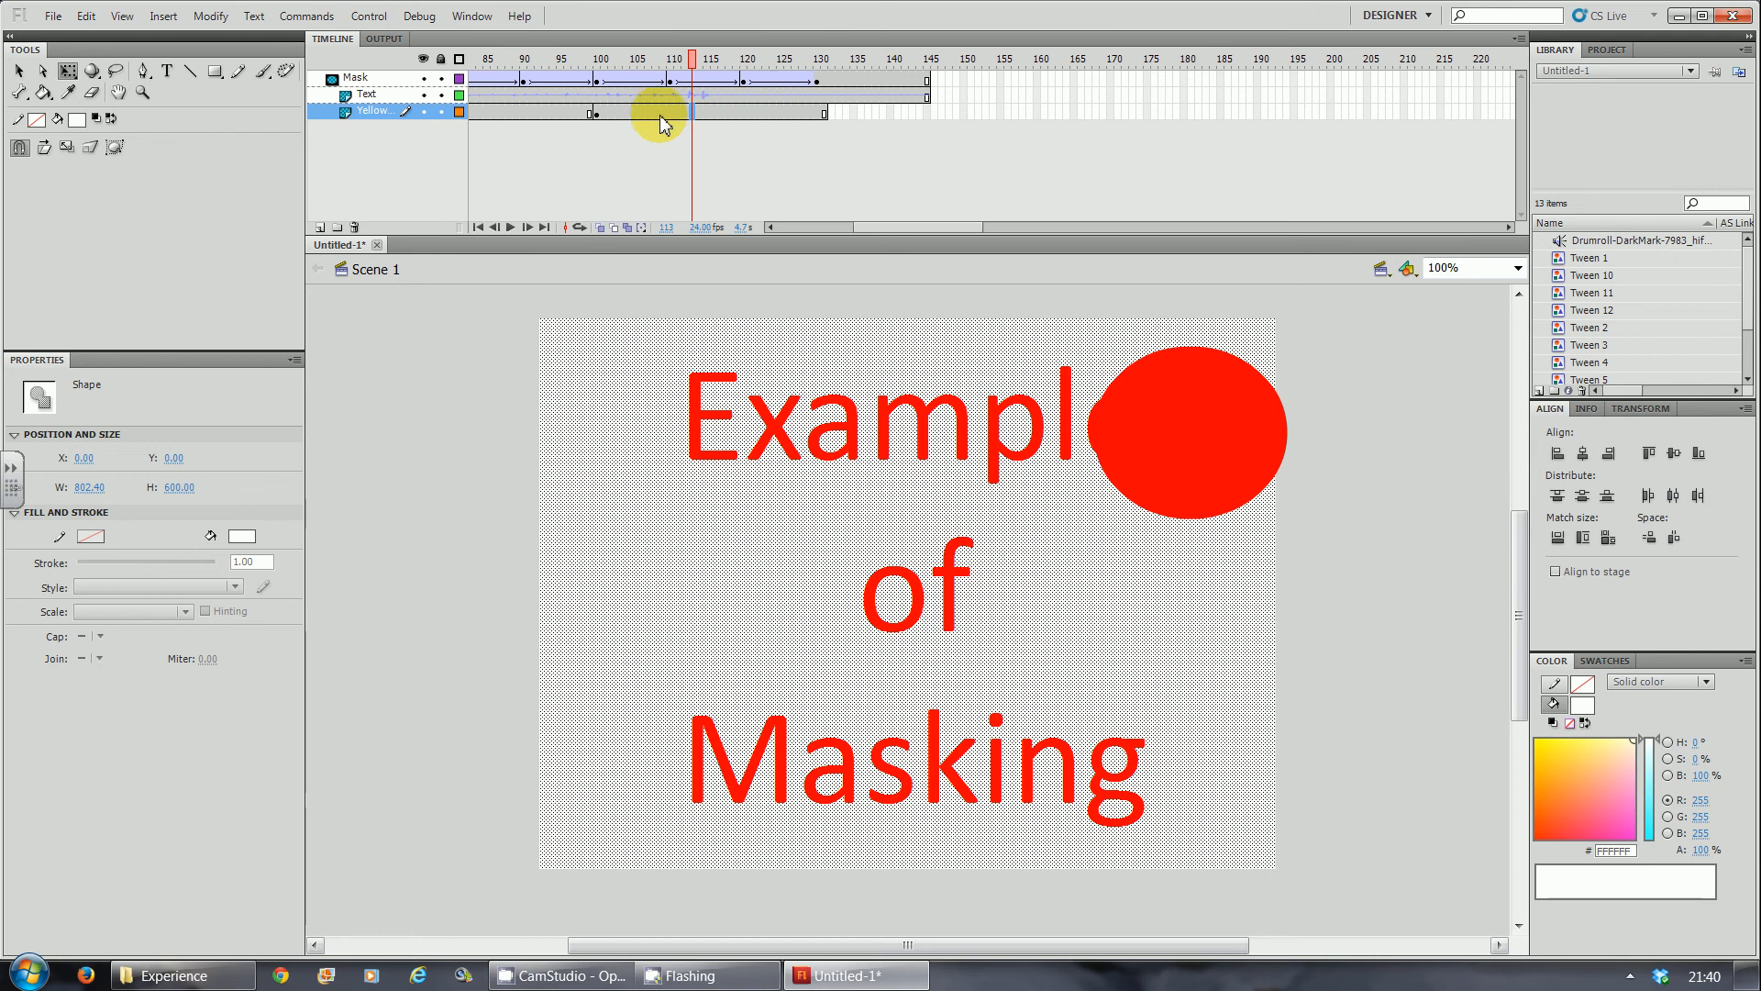
Move the Yellow layer's white background keyframe from frame 100 to frame 120.
{"action": "left_click", "coordinate": [598, 112]}
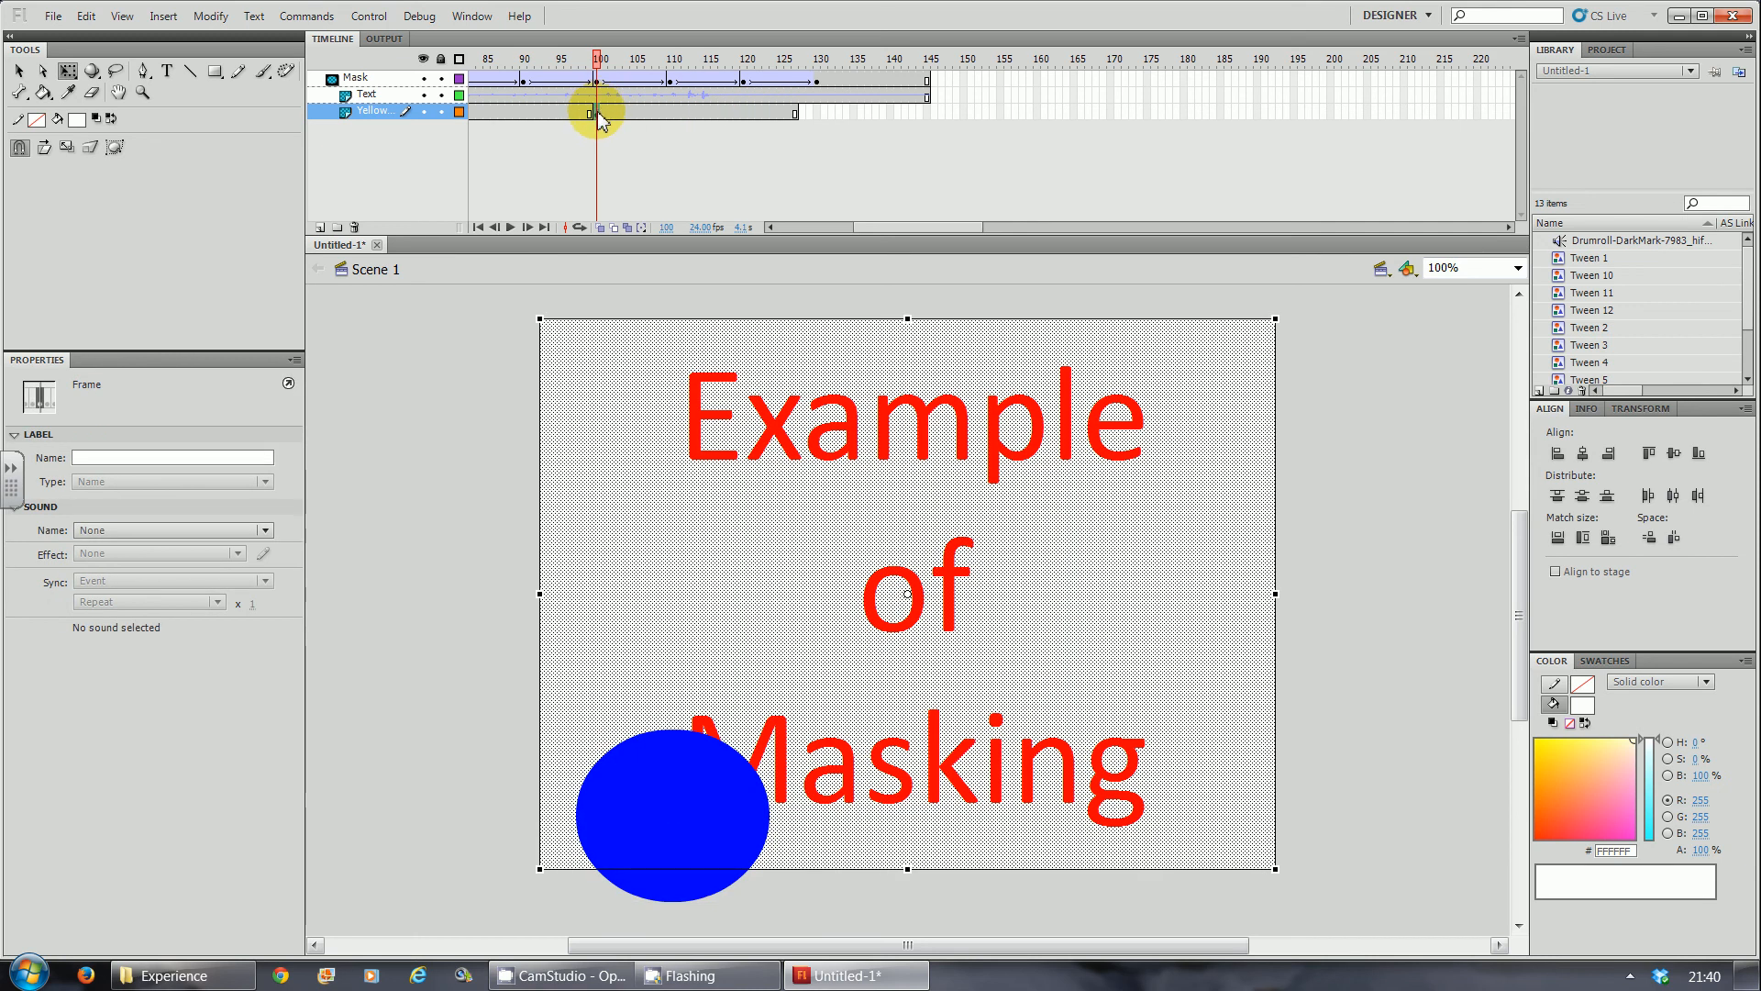
{"action": "left_click_drag", "start_coordinate": [598, 113], "coordinate": [794, 59]}
{"action": "left_click", "coordinate": [902, 118]}
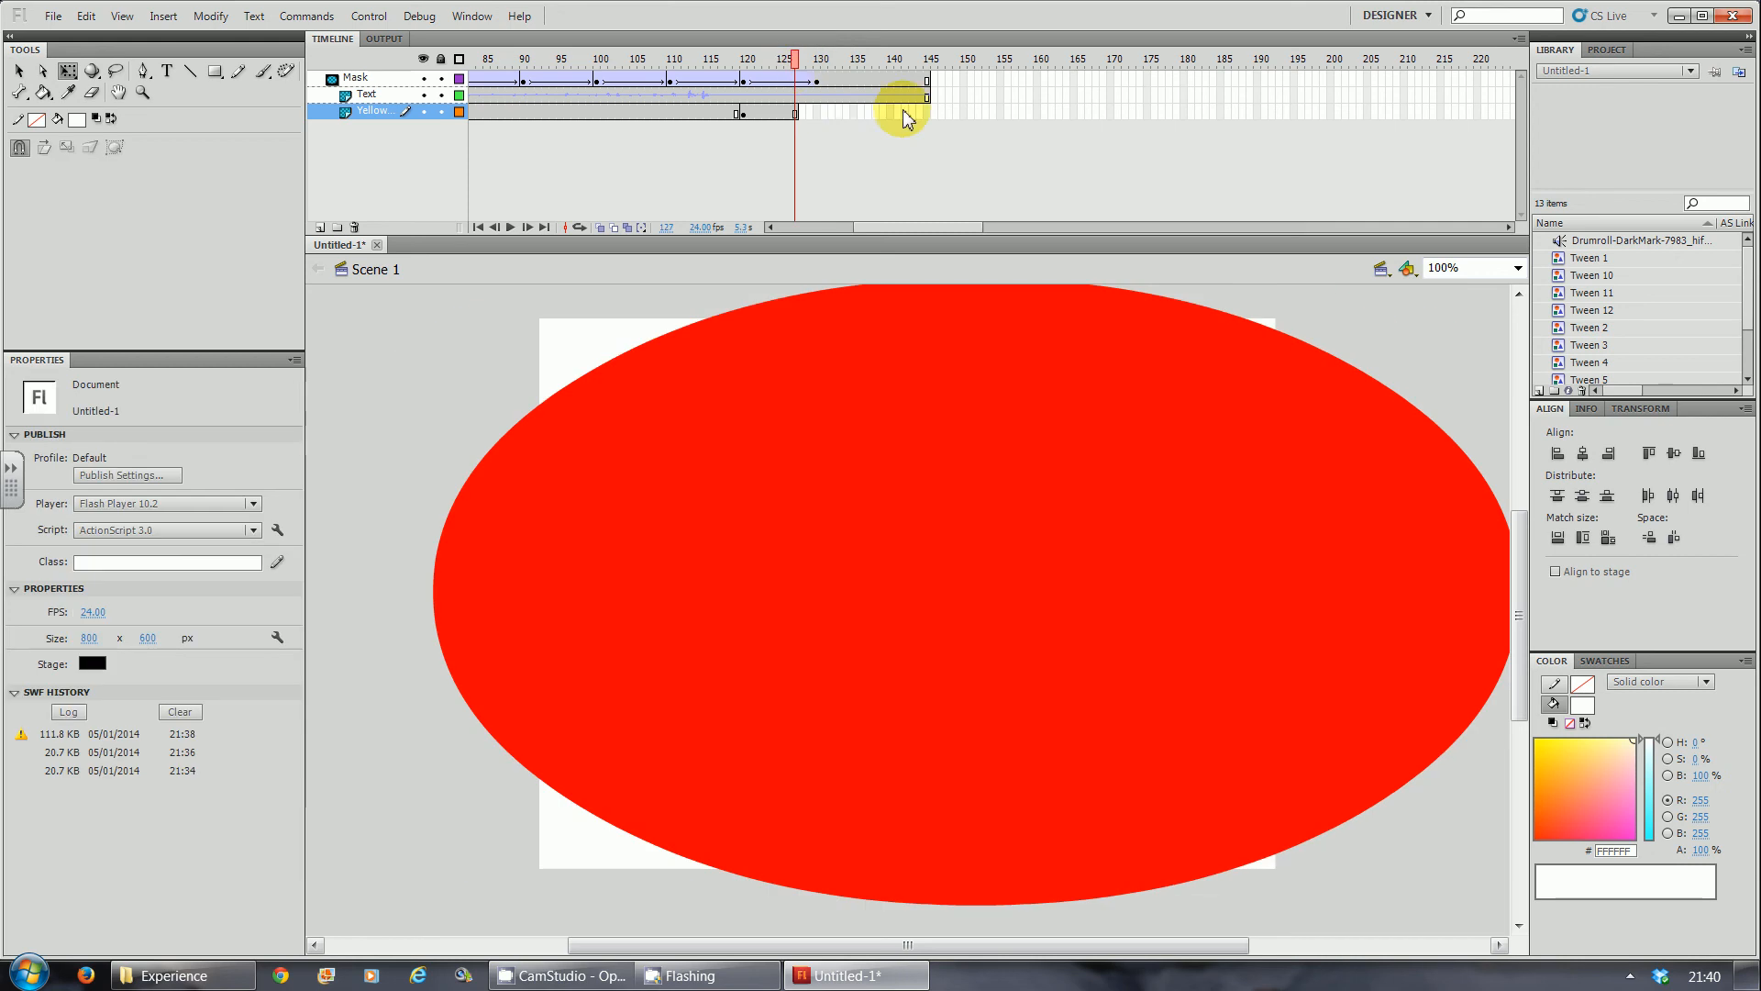
Insert frames at frame 126 of the Yellow layer until it ends at frame 145, and test the movie.
{"action": "left_click", "coordinate": [788, 113]}
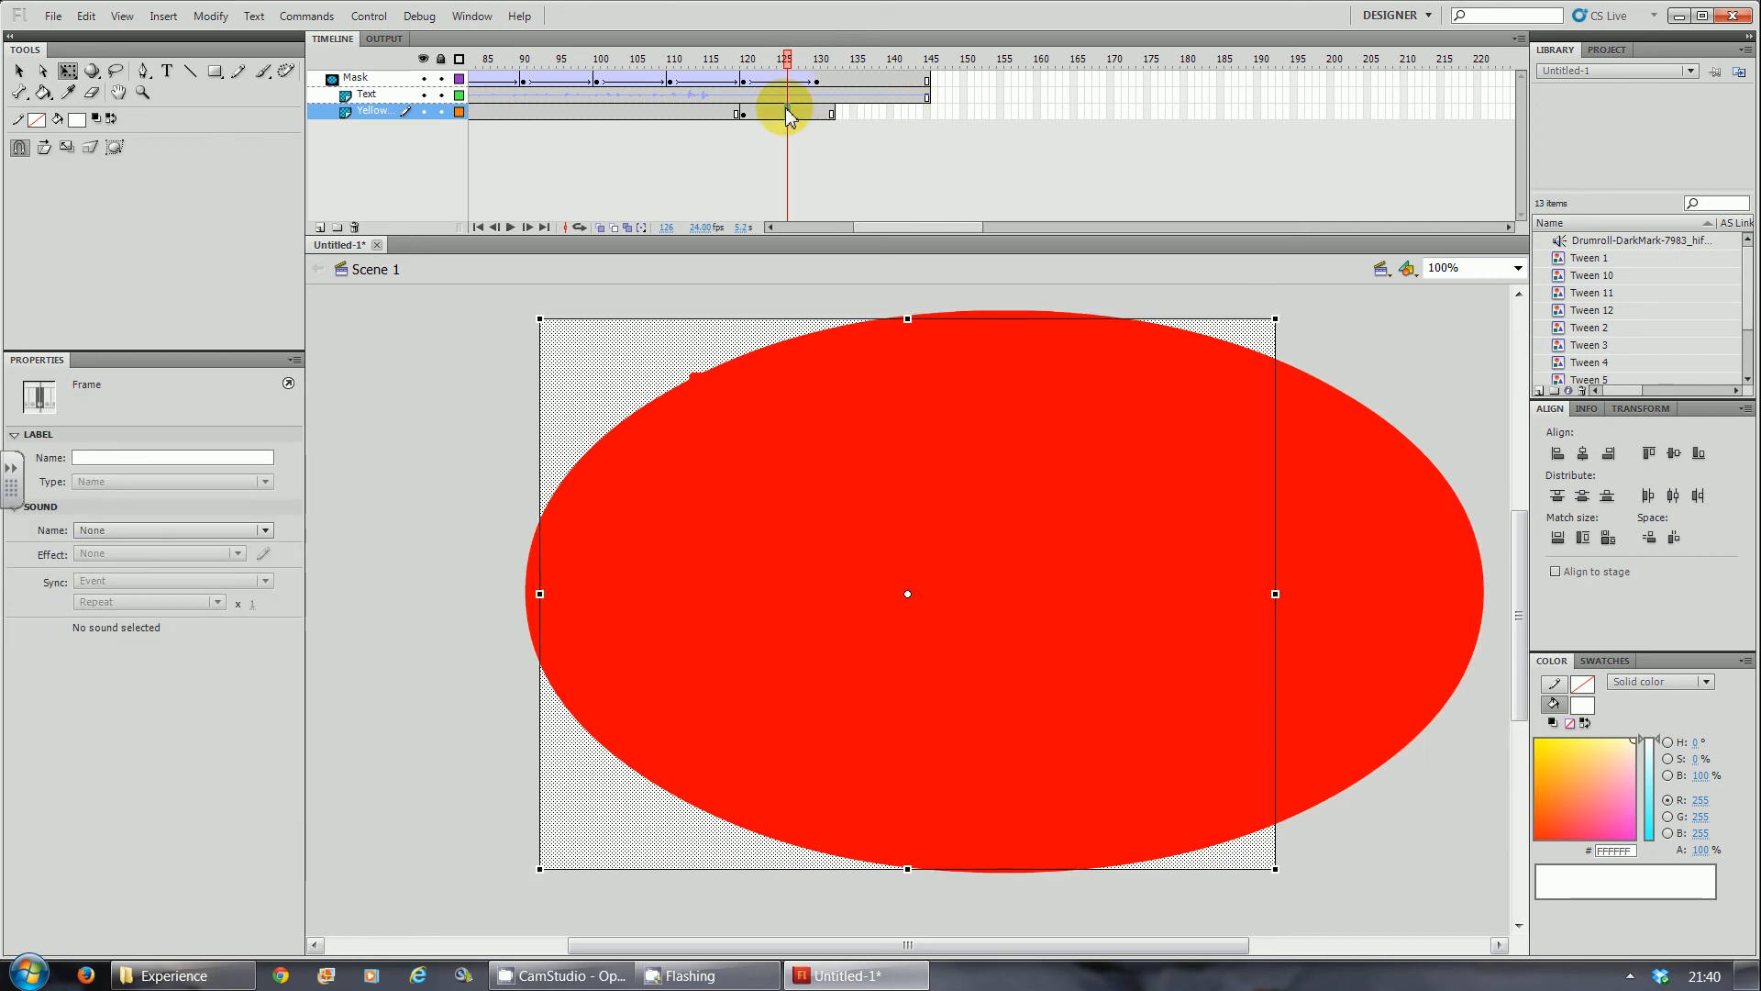
{"action": "key", "text": "F5"}
{"action": "key", "text": "F5"}
{"action": "key", "text": "F5"}
{"action": "key", "text": "F5"}
{"action": "key", "text": "F5"}
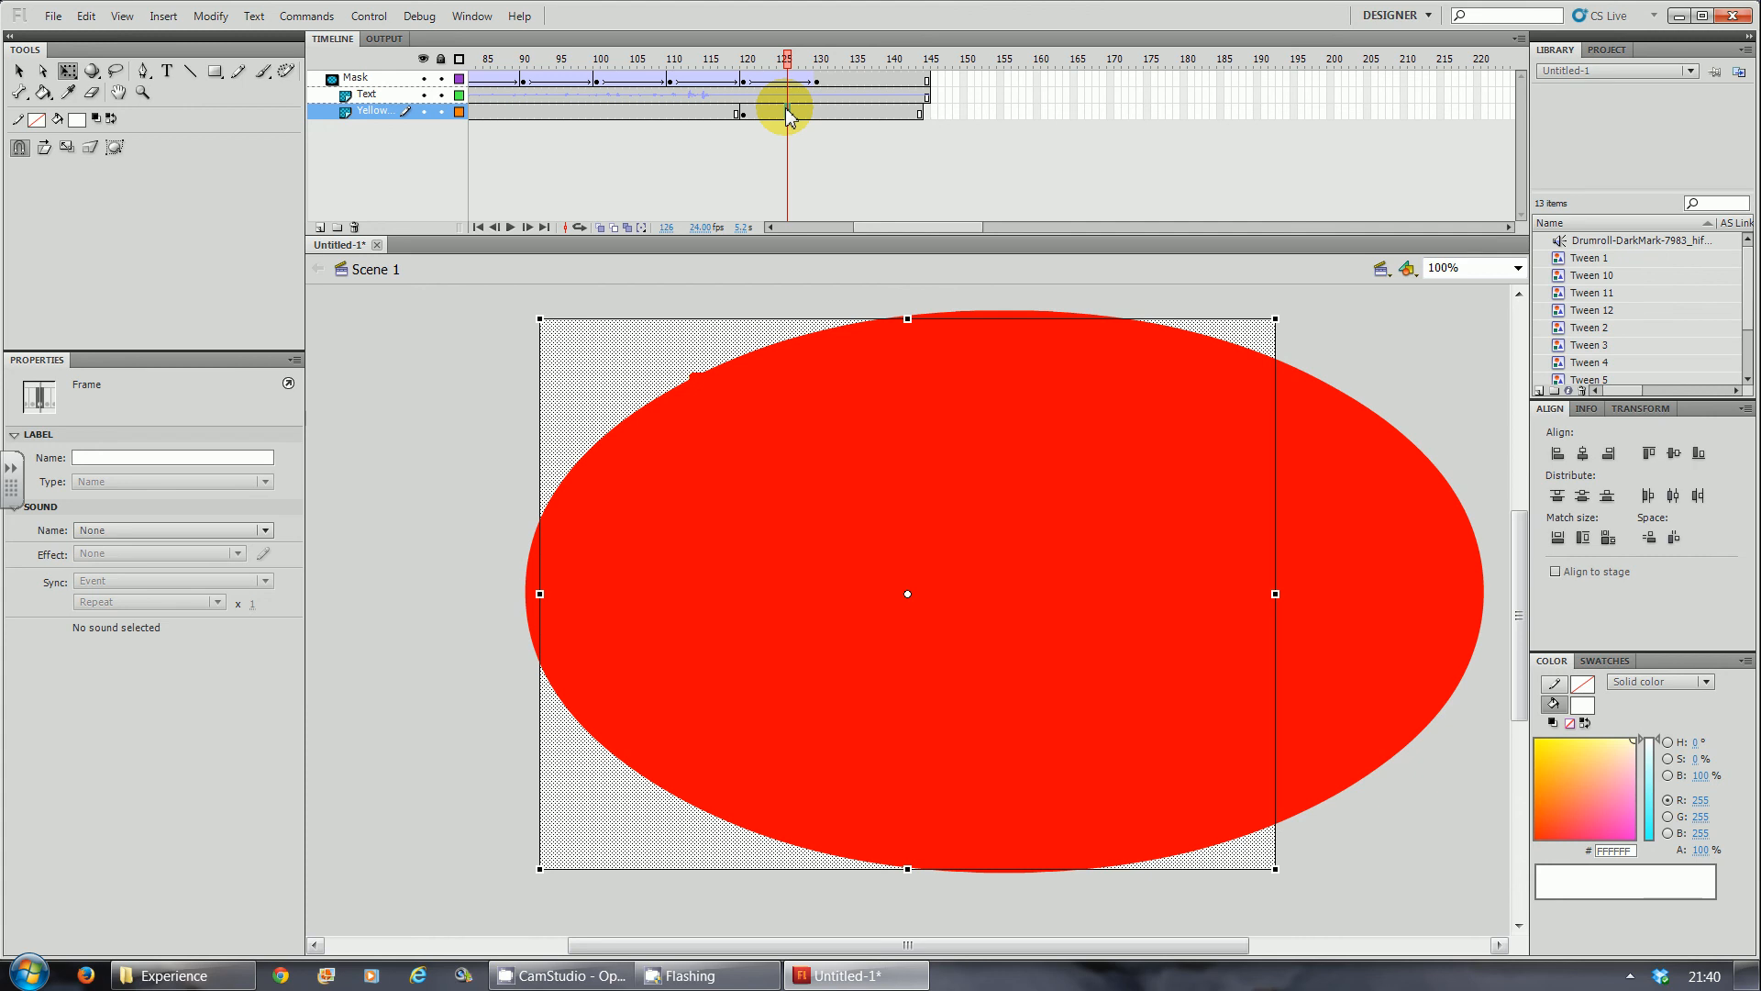
{"action": "key", "text": "ctrl+Return"}
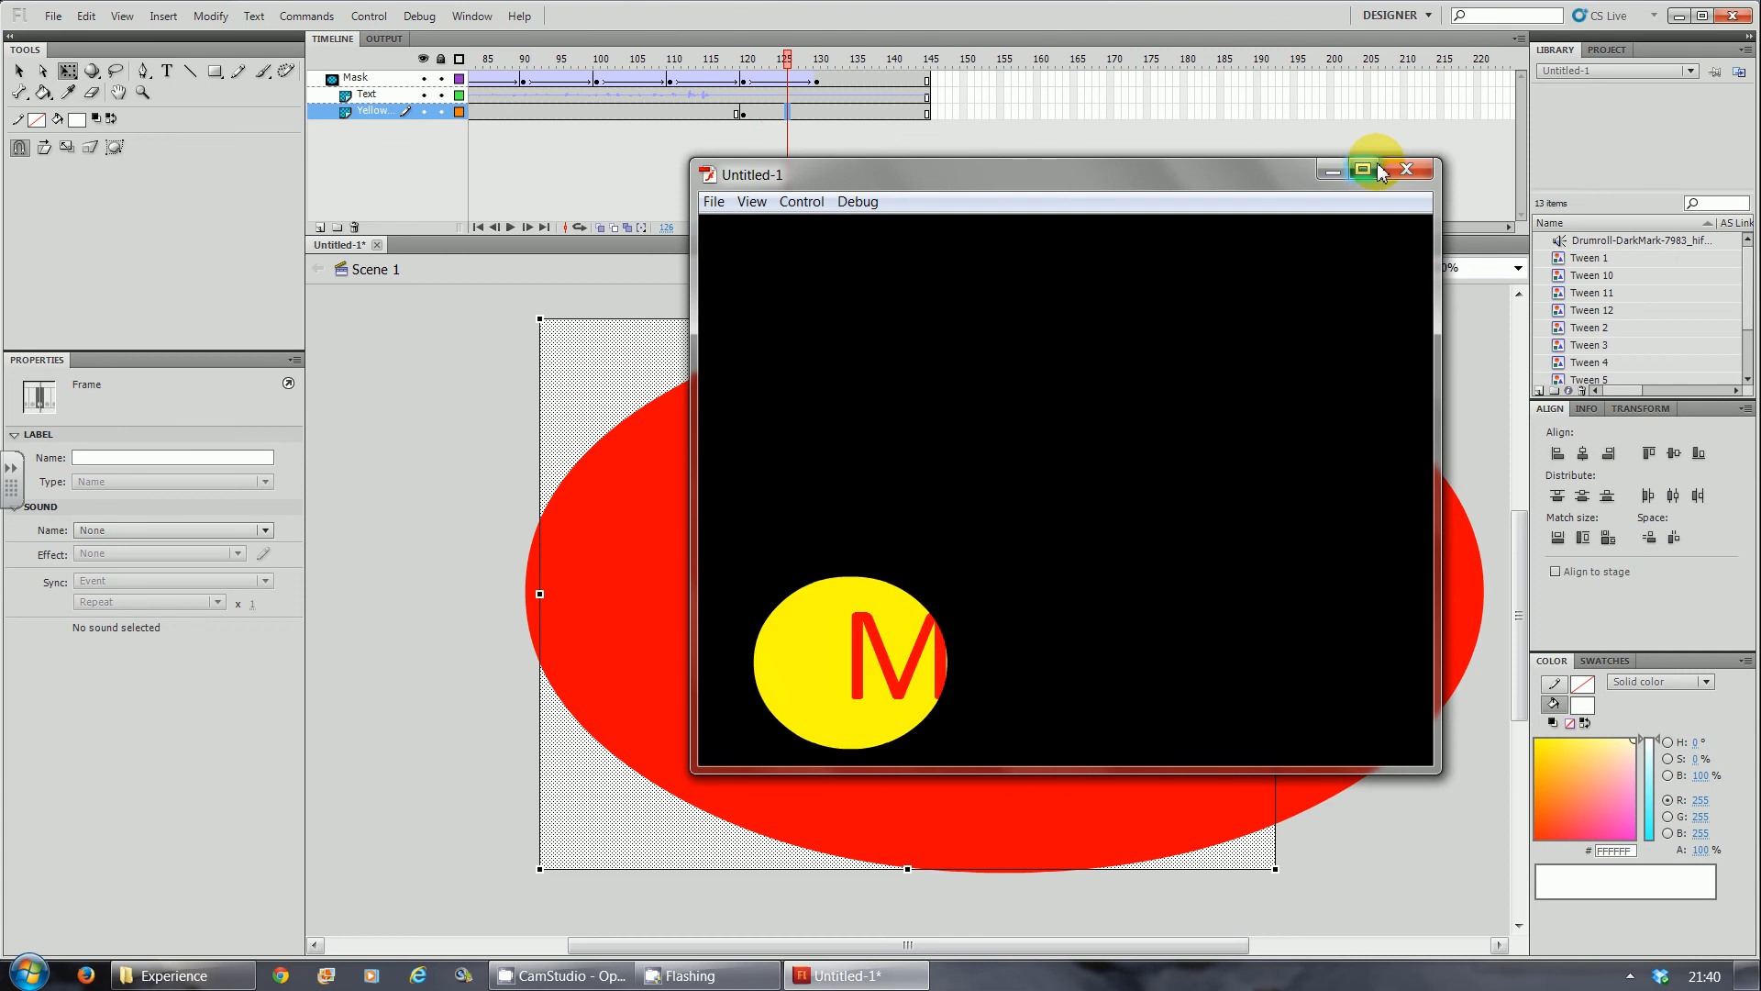
{"action": "left_click", "coordinate": [1406, 169]}
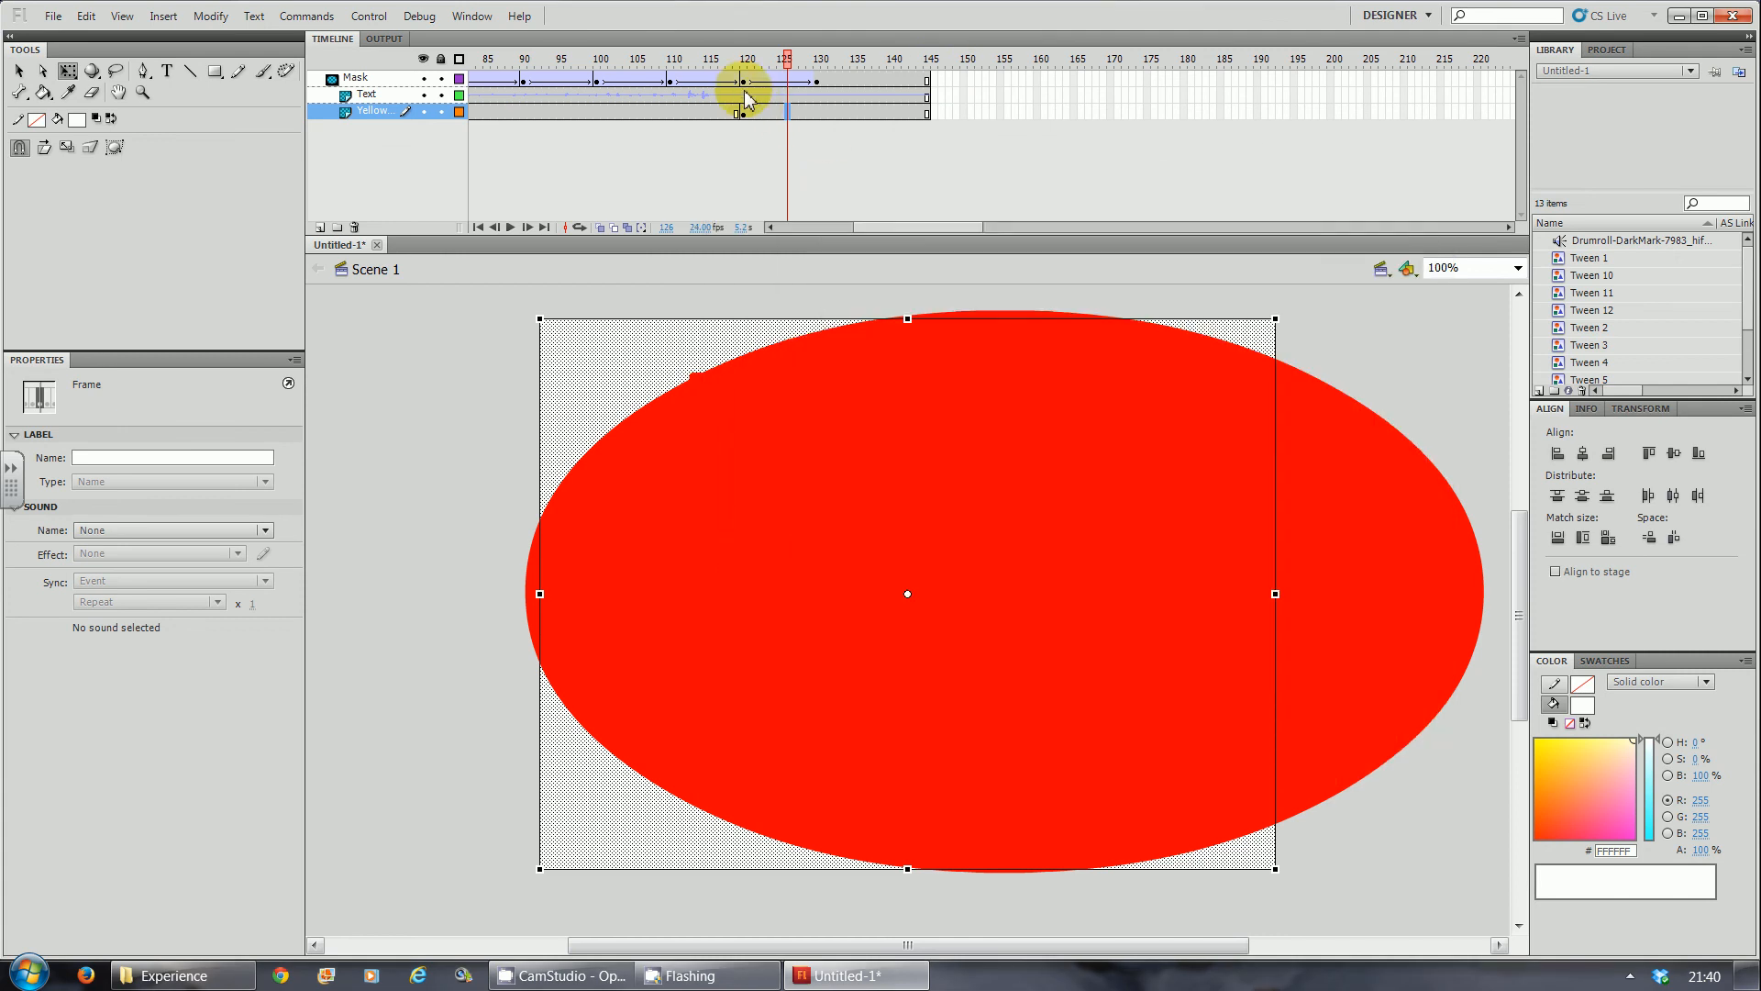
Remove frames 100 to 109 from the Mask layer and the Text layer.
{"action": "left_click_drag", "start_coordinate": [598, 79], "coordinate": [668, 92]}
{"action": "right_click", "coordinate": [645, 77]}
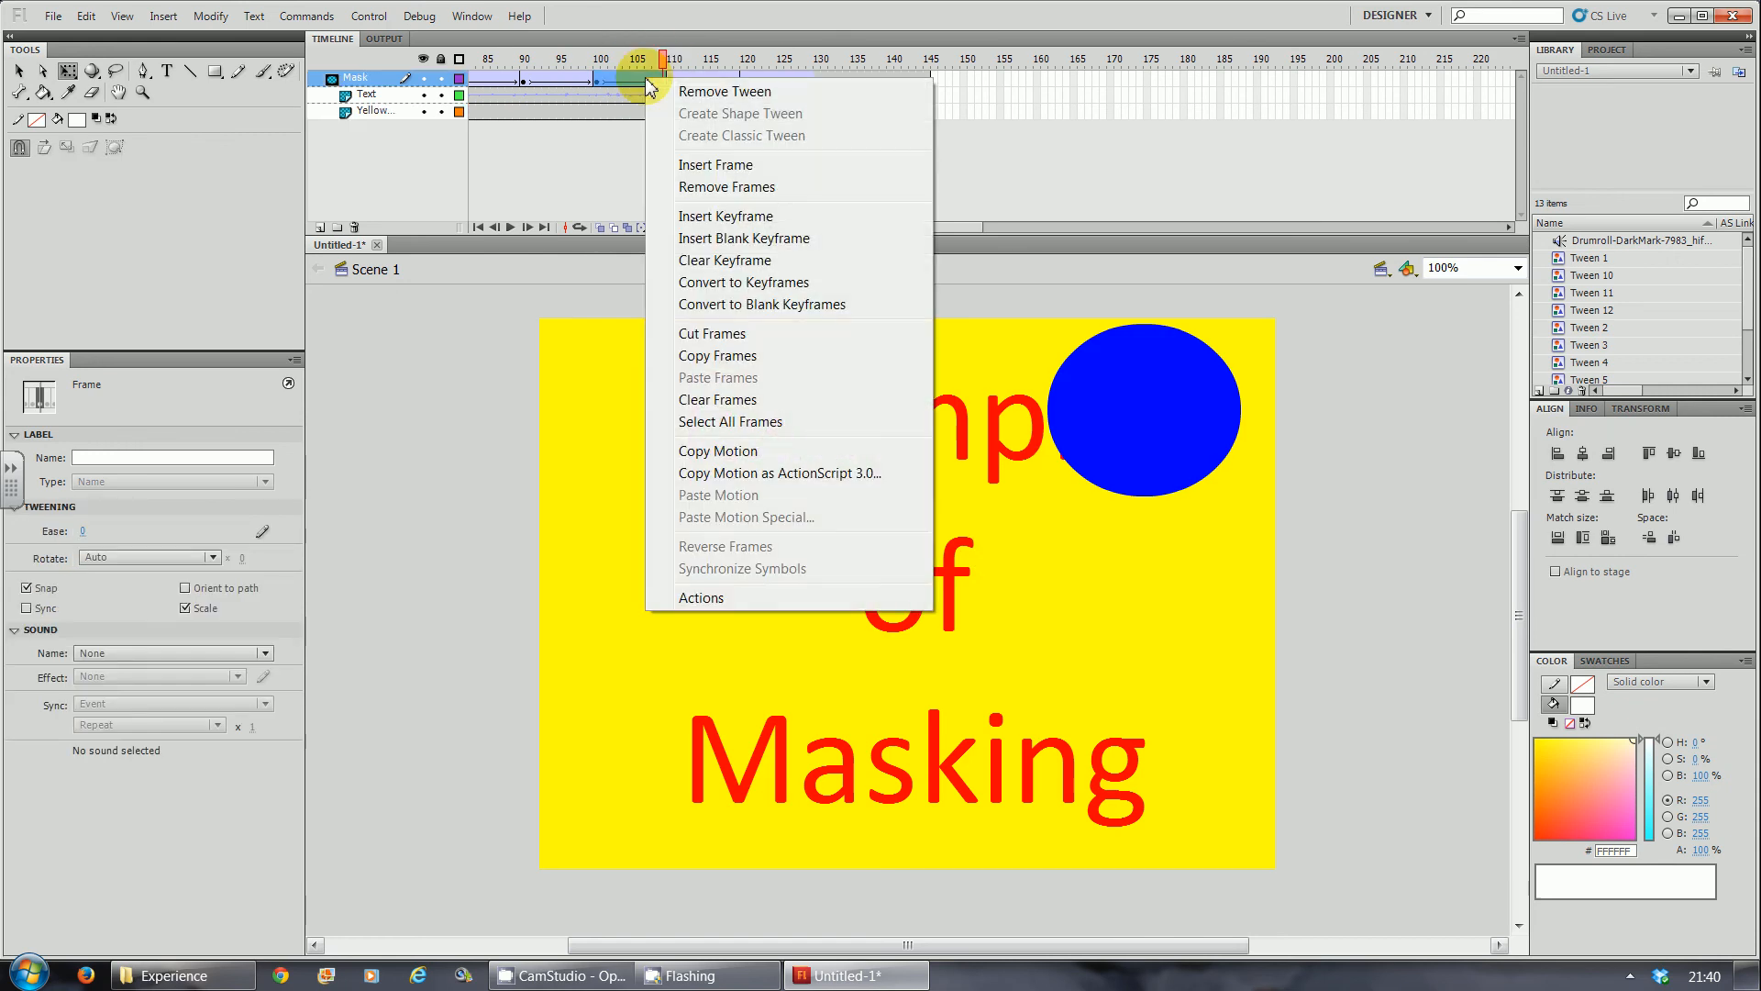
{"action": "left_click", "coordinate": [706, 188]}
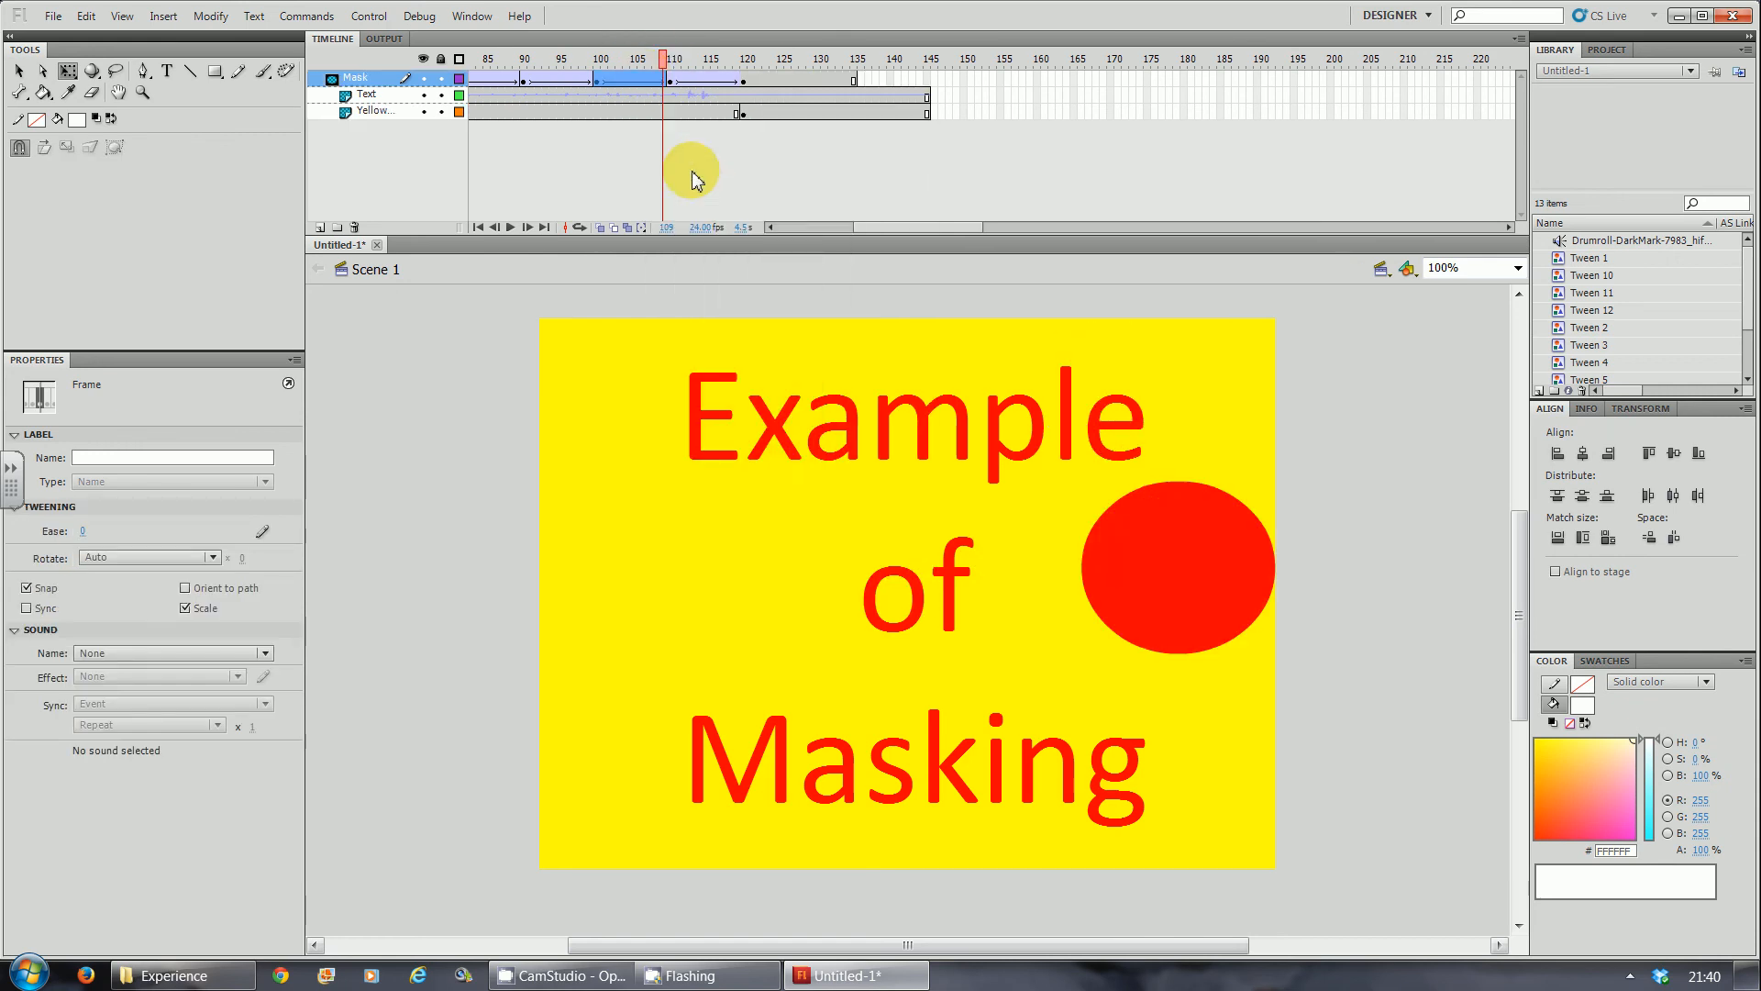
{"action": "left_click_drag", "start_coordinate": [596, 95], "coordinate": [664, 96]}
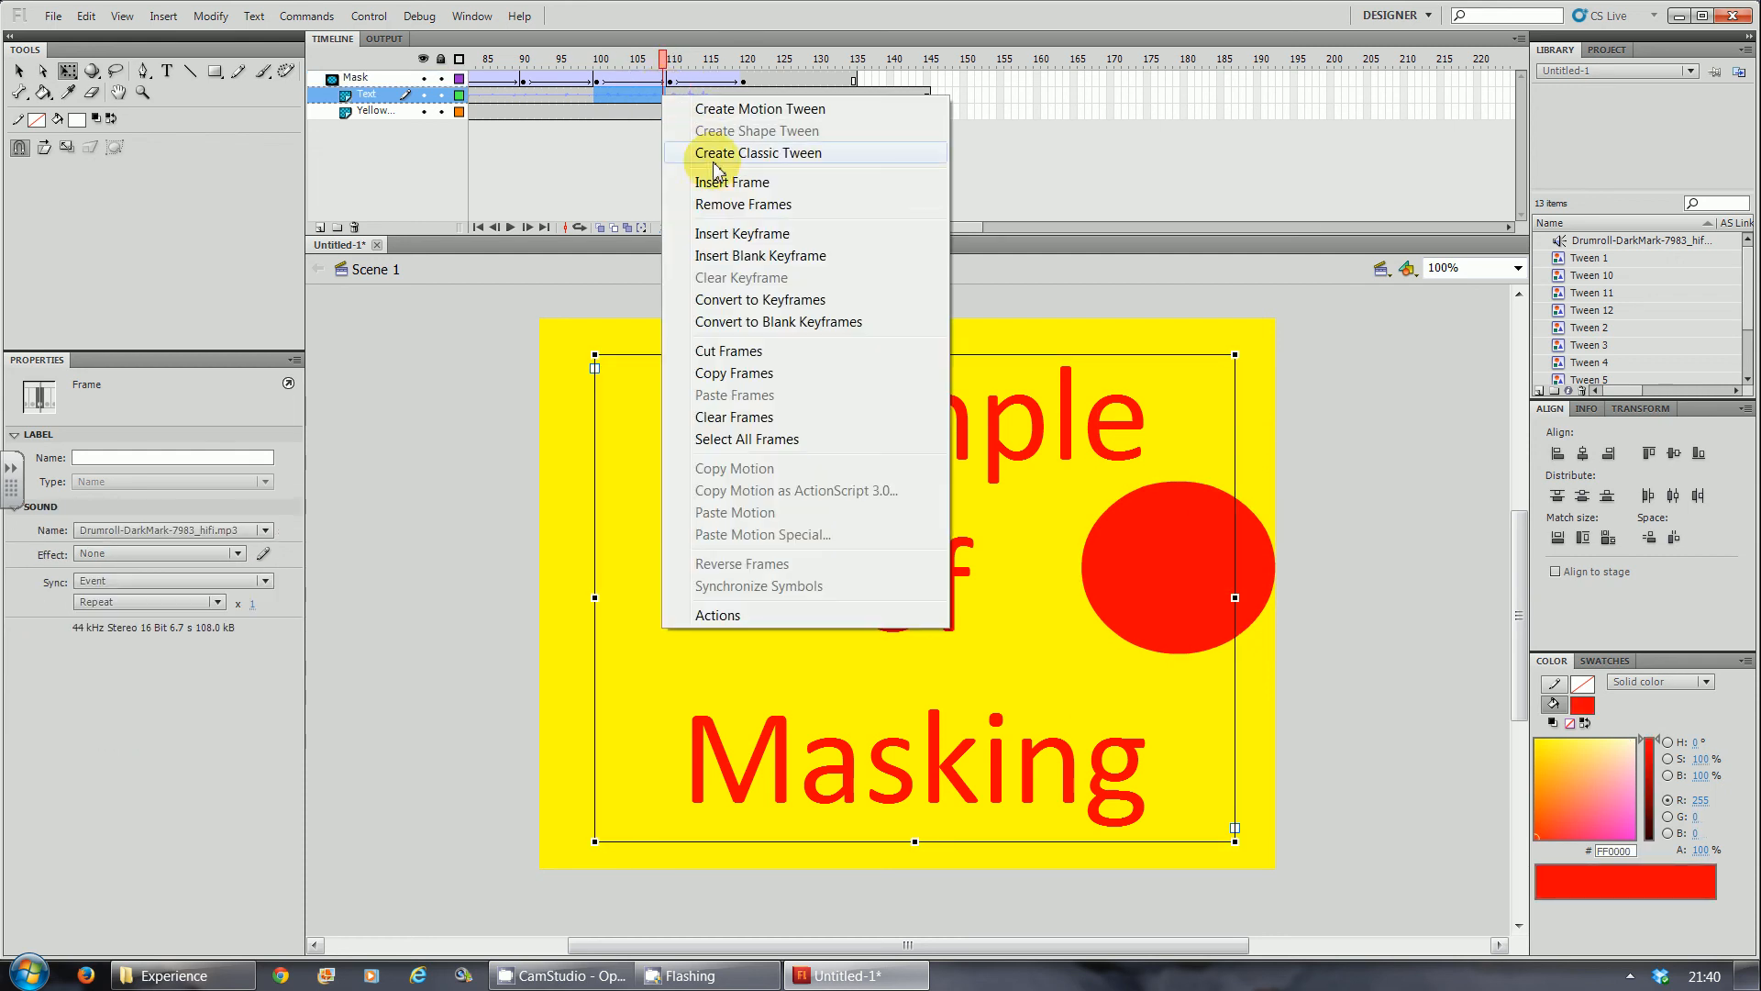
{"action": "left_click", "coordinate": [729, 203]}
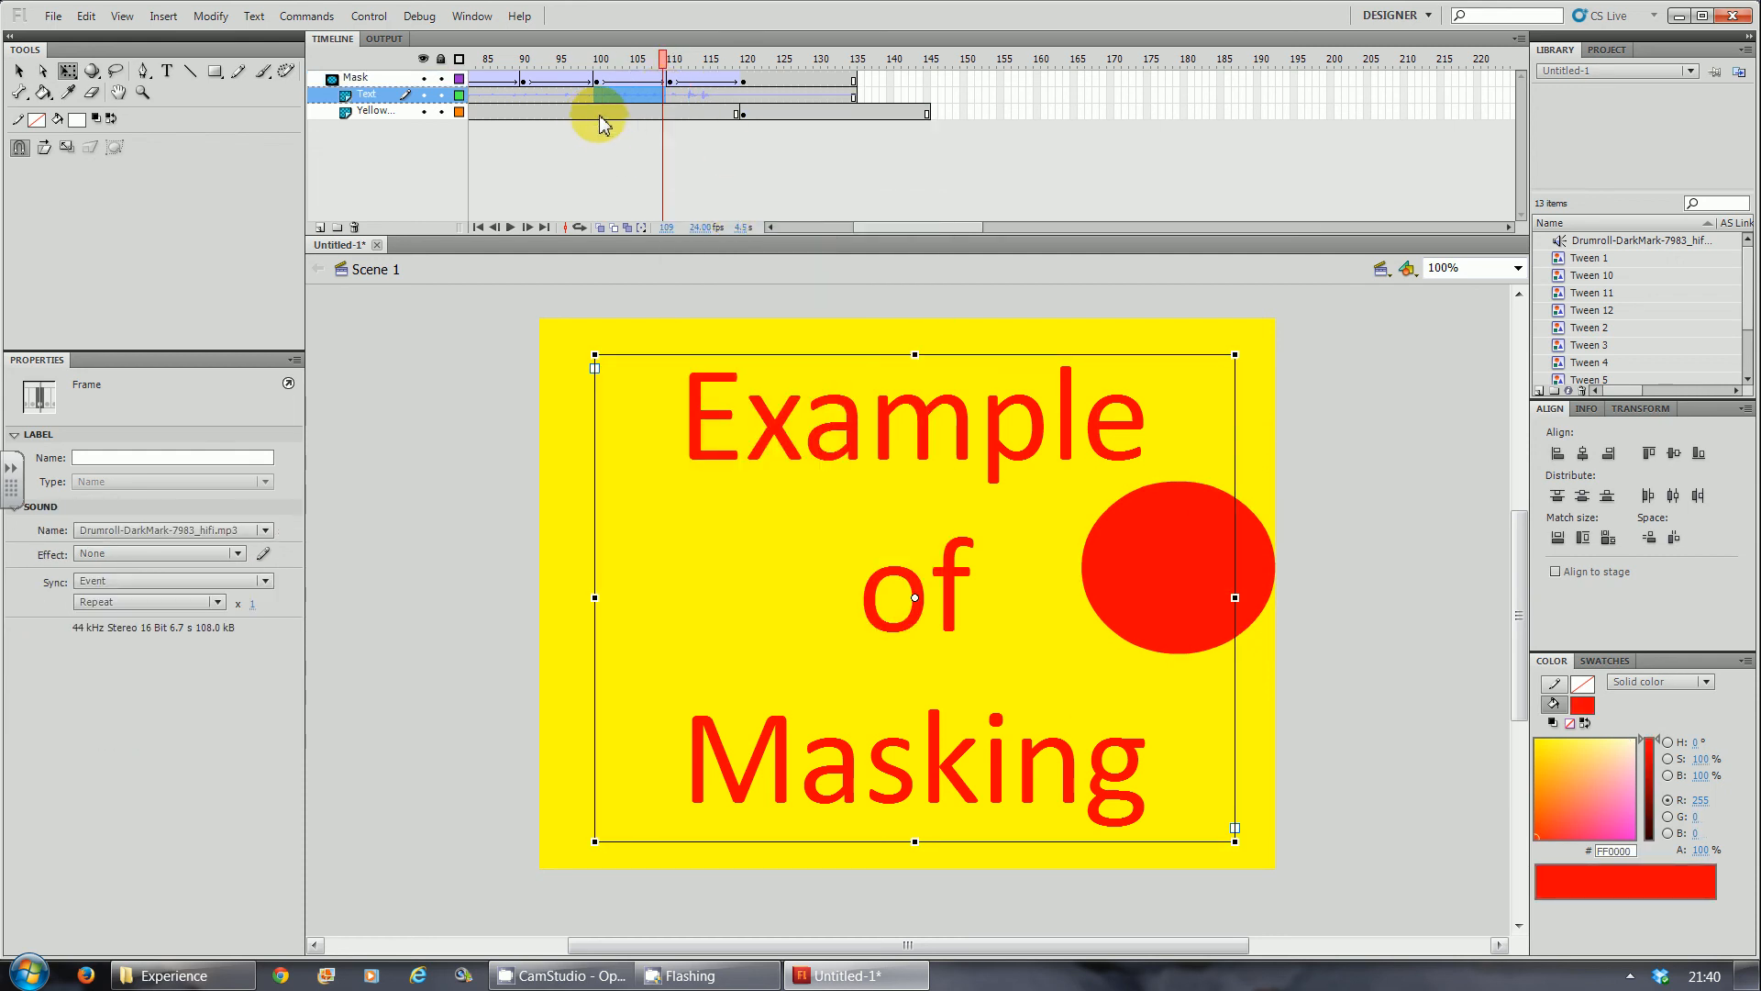
Remove frames 100 to 109 from the Yellow layer and test the shortened movie.
{"action": "left_click_drag", "start_coordinate": [600, 117], "coordinate": [666, 107]}
{"action": "left_click", "coordinate": [666, 110]}
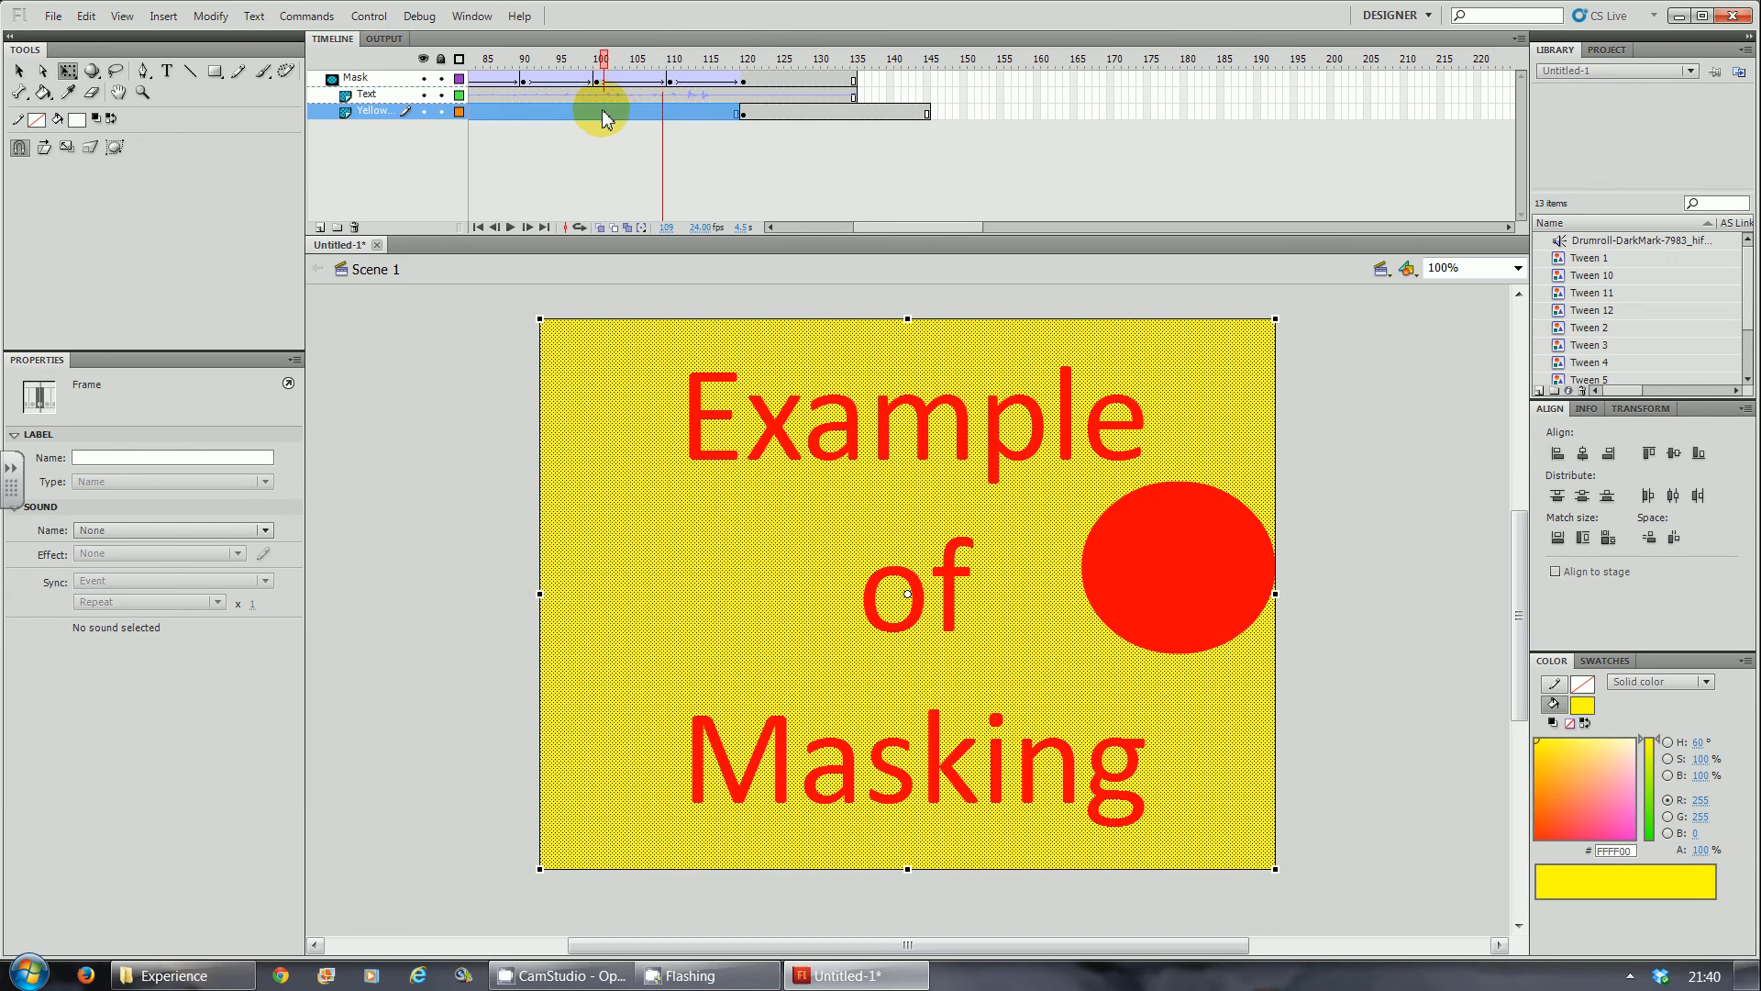
{"action": "left_click_drag", "start_coordinate": [596, 107], "coordinate": [664, 110]}
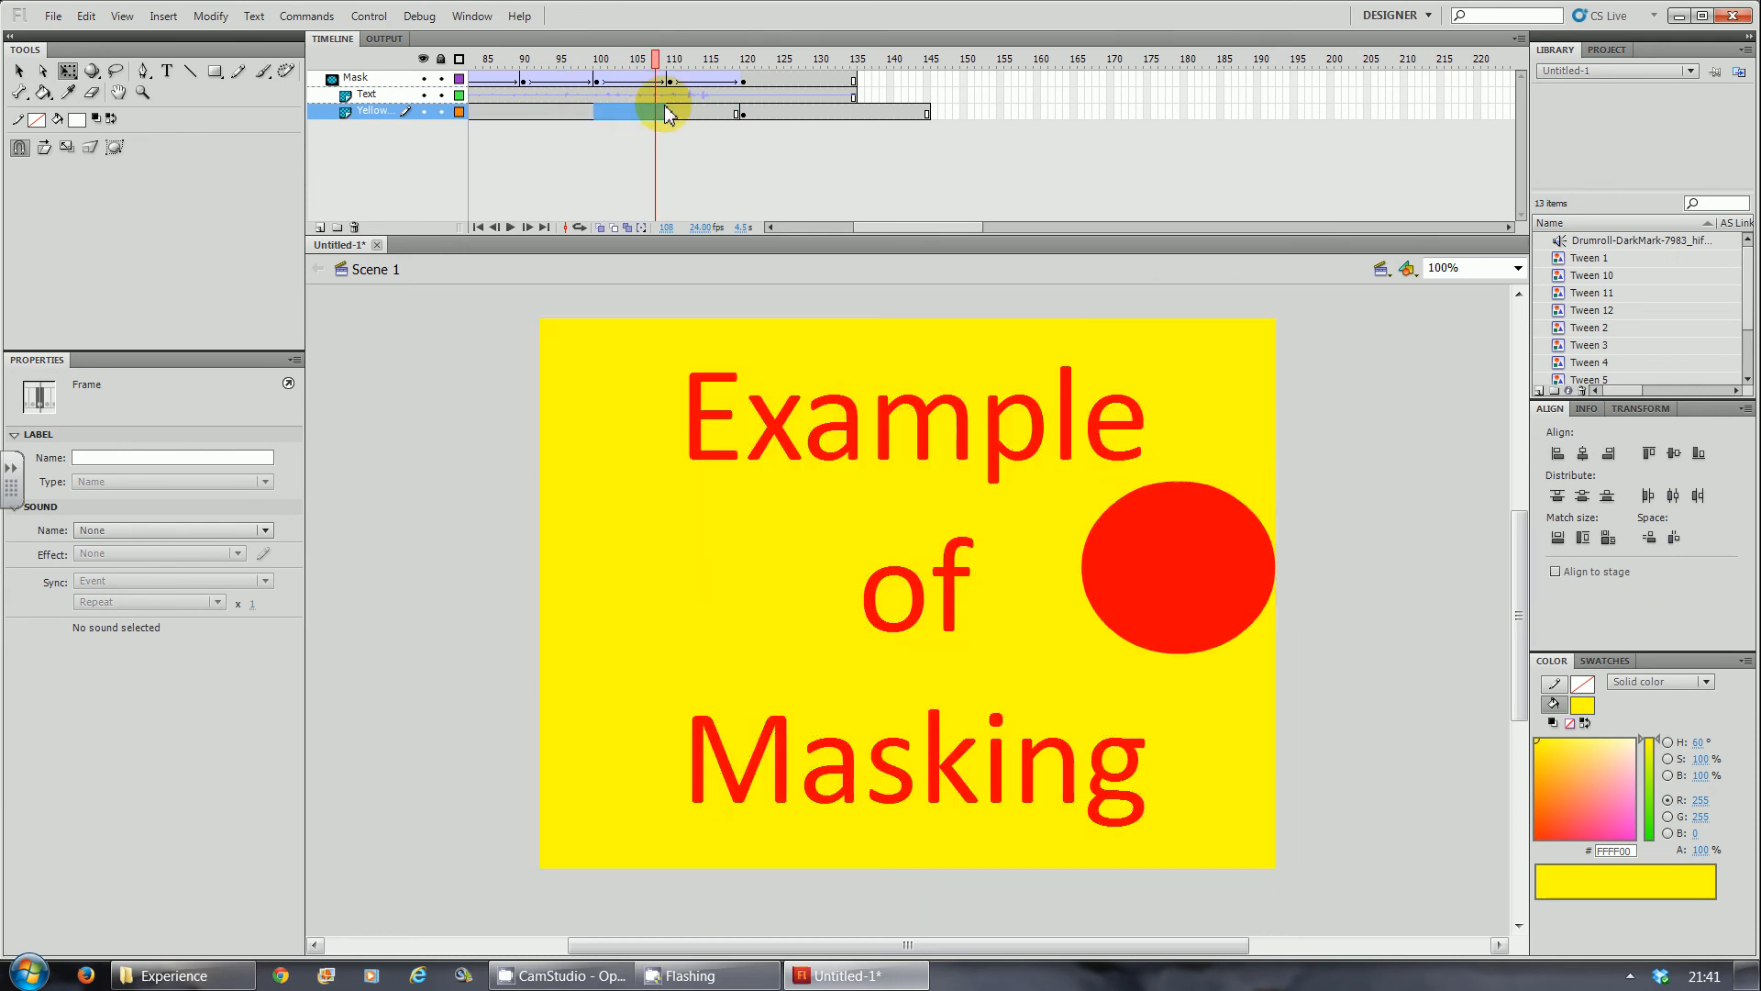
{"action": "right_click", "coordinate": [629, 112]}
{"action": "left_click", "coordinate": [695, 227]}
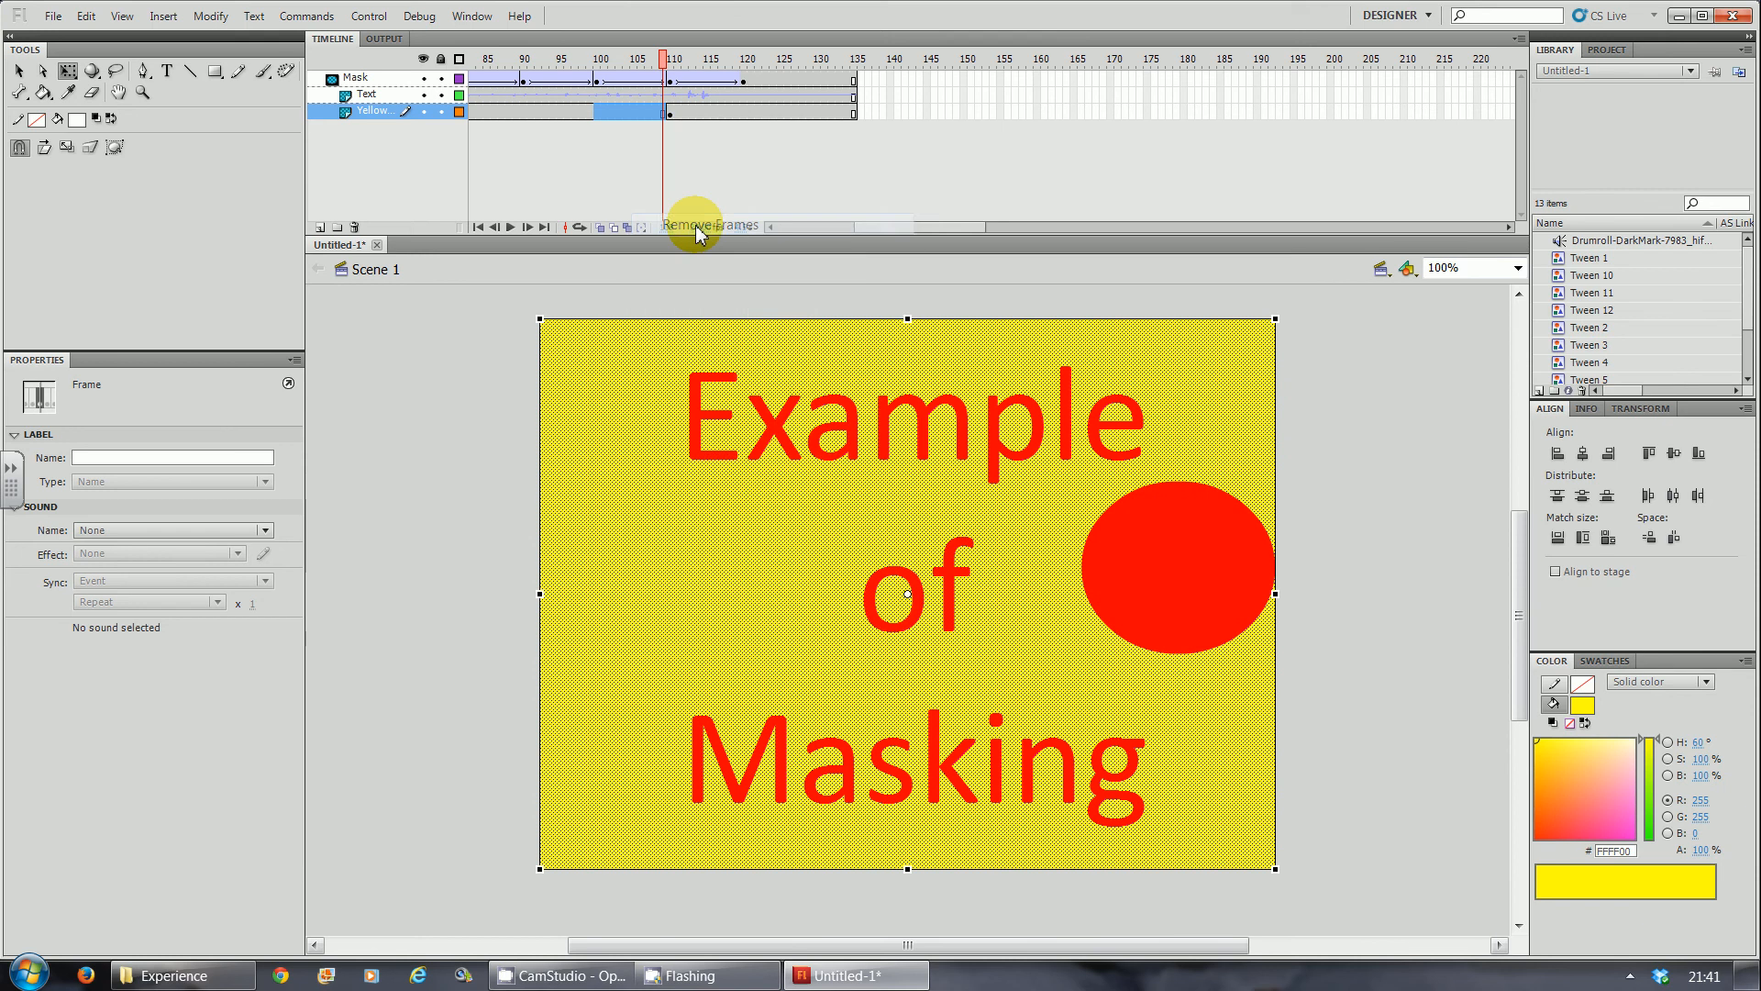
{"action": "key", "text": "ctrl+Return"}
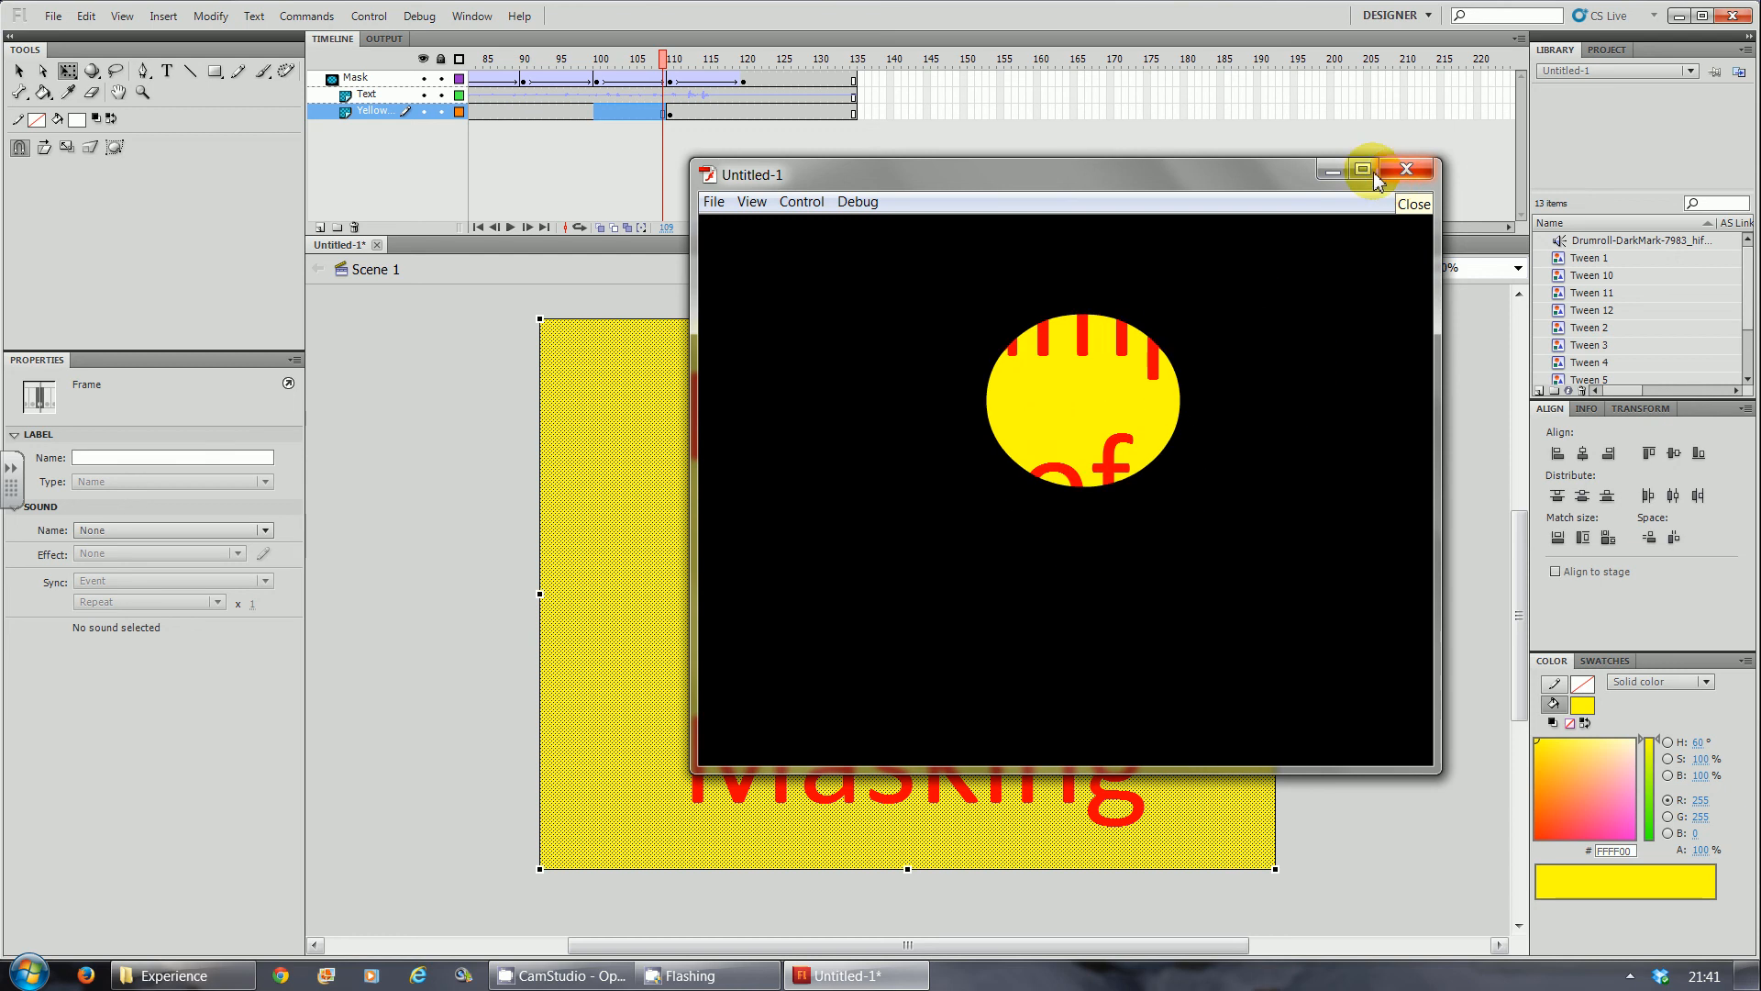
{"action": "left_click", "coordinate": [1407, 169]}
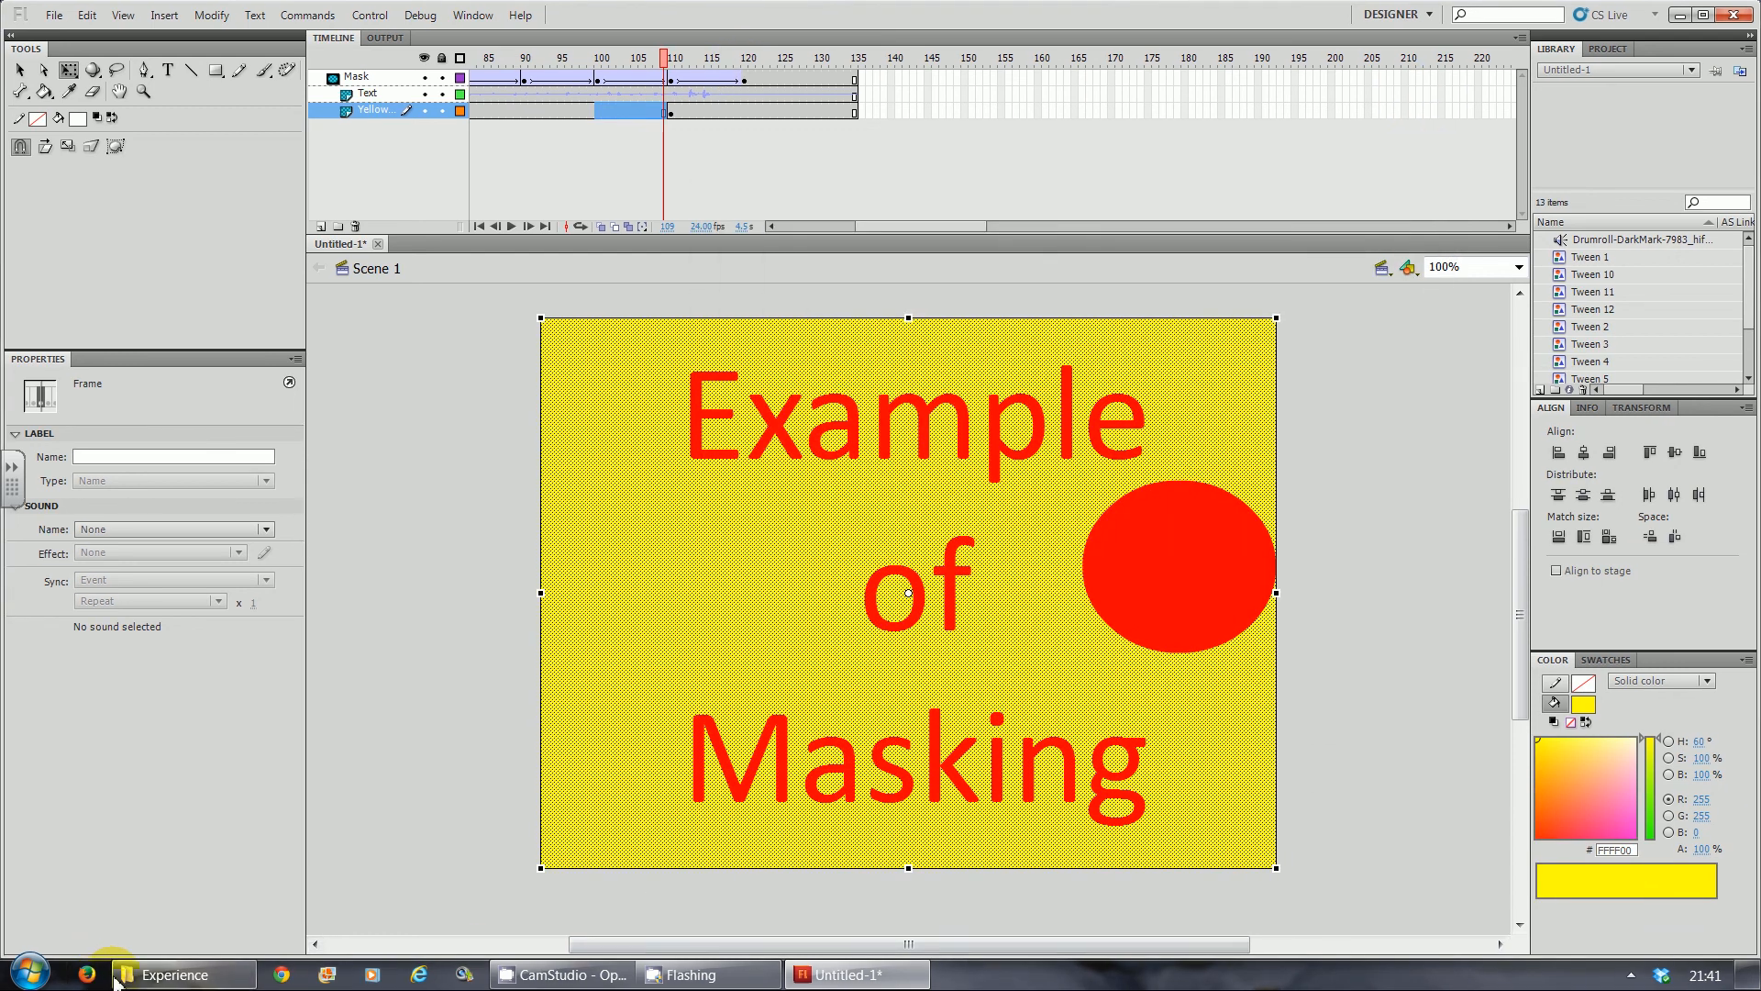
Switch to the Experience folder in Windows Explorer and play the Masking example SWF movie in Flash Player.
{"action": "left_click", "coordinate": [174, 974]}
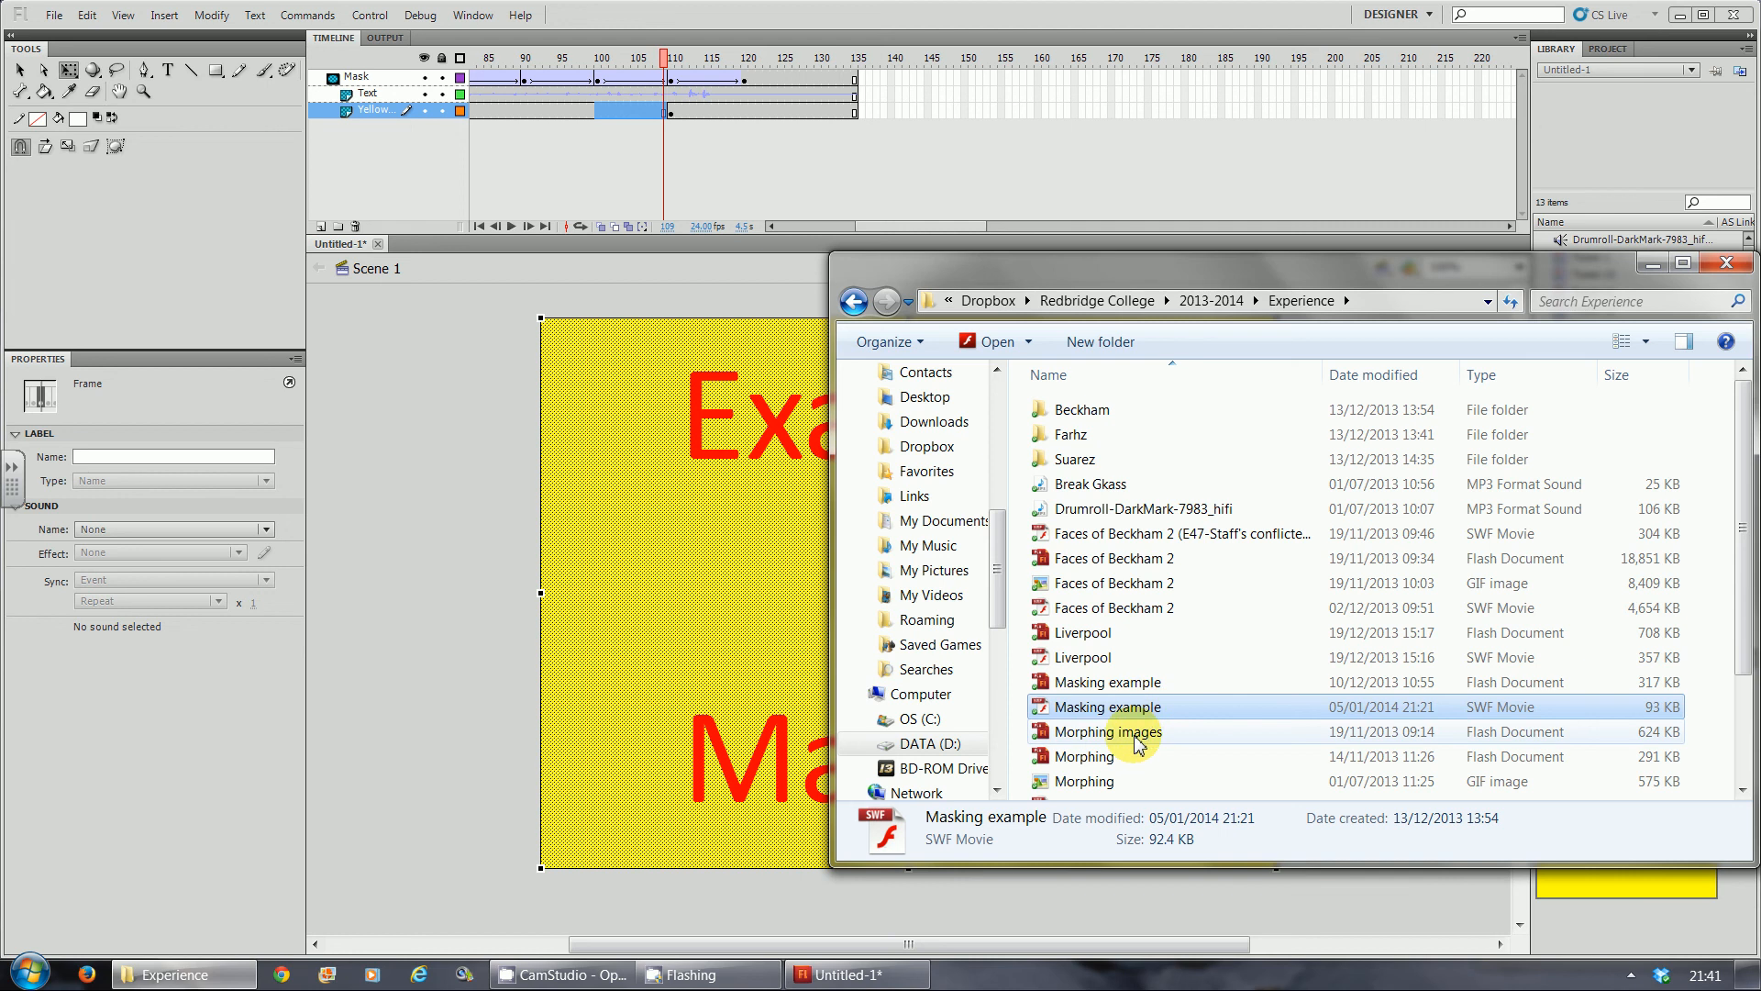
{"action": "double_click", "coordinate": [1121, 712]}
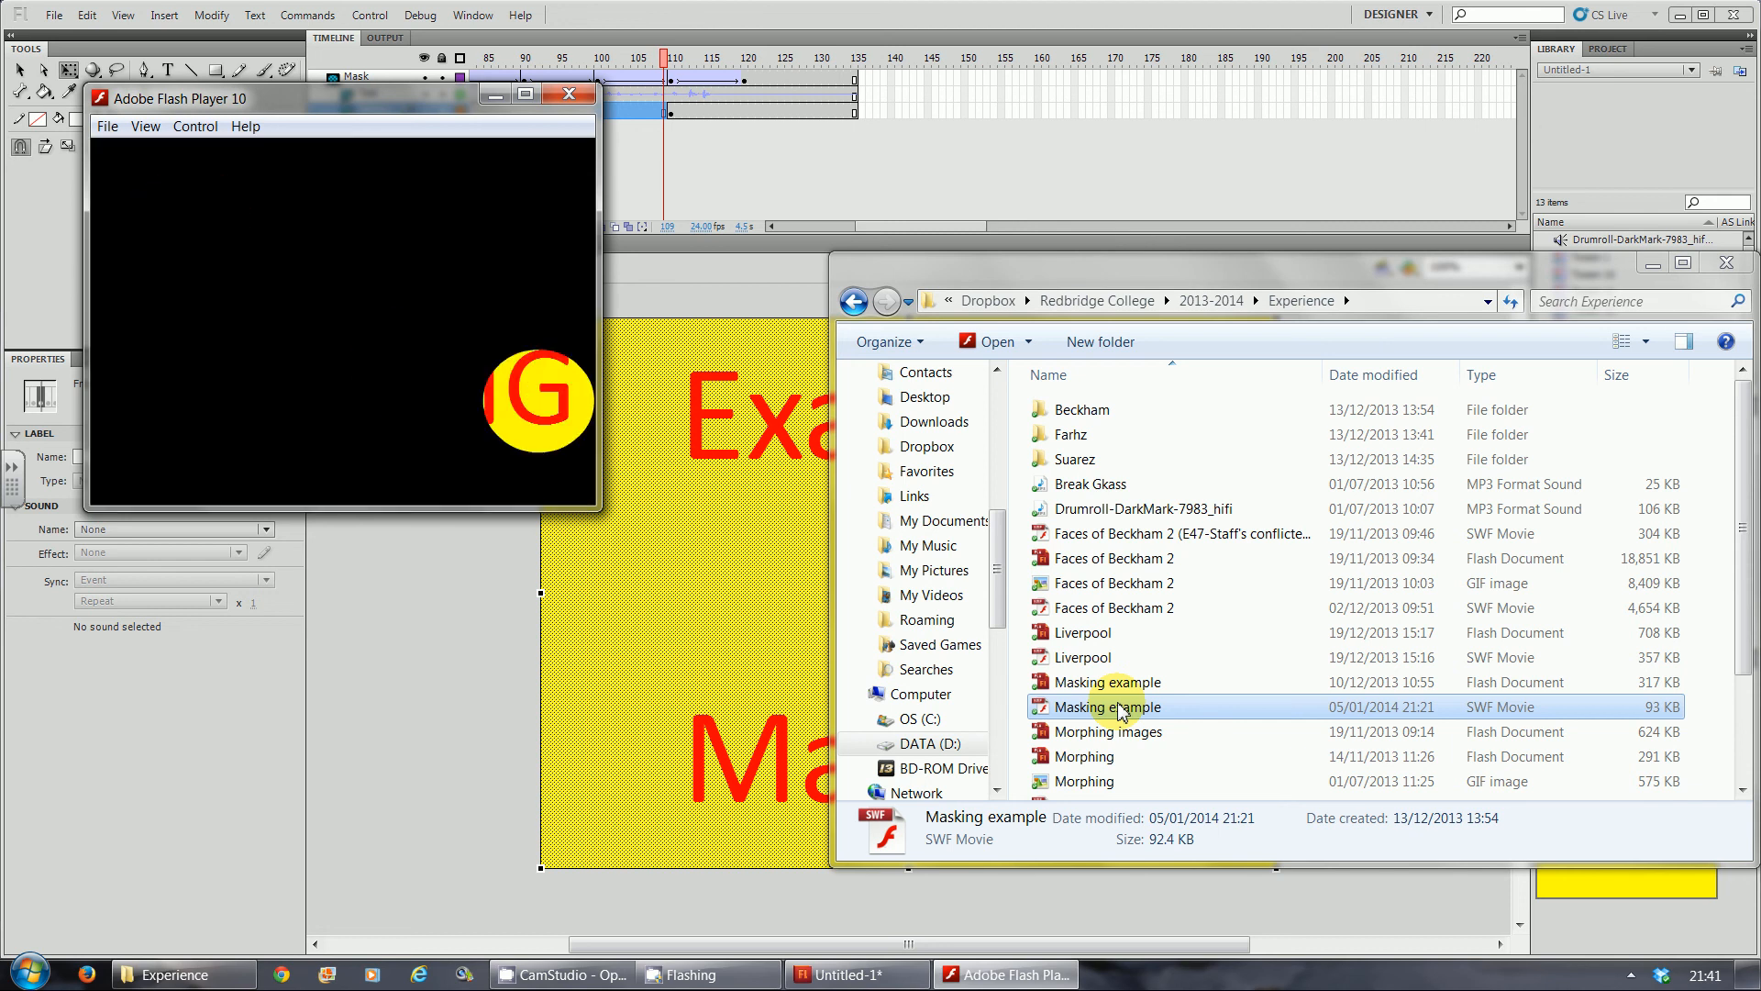
{"action": "left_click", "coordinate": [570, 94]}
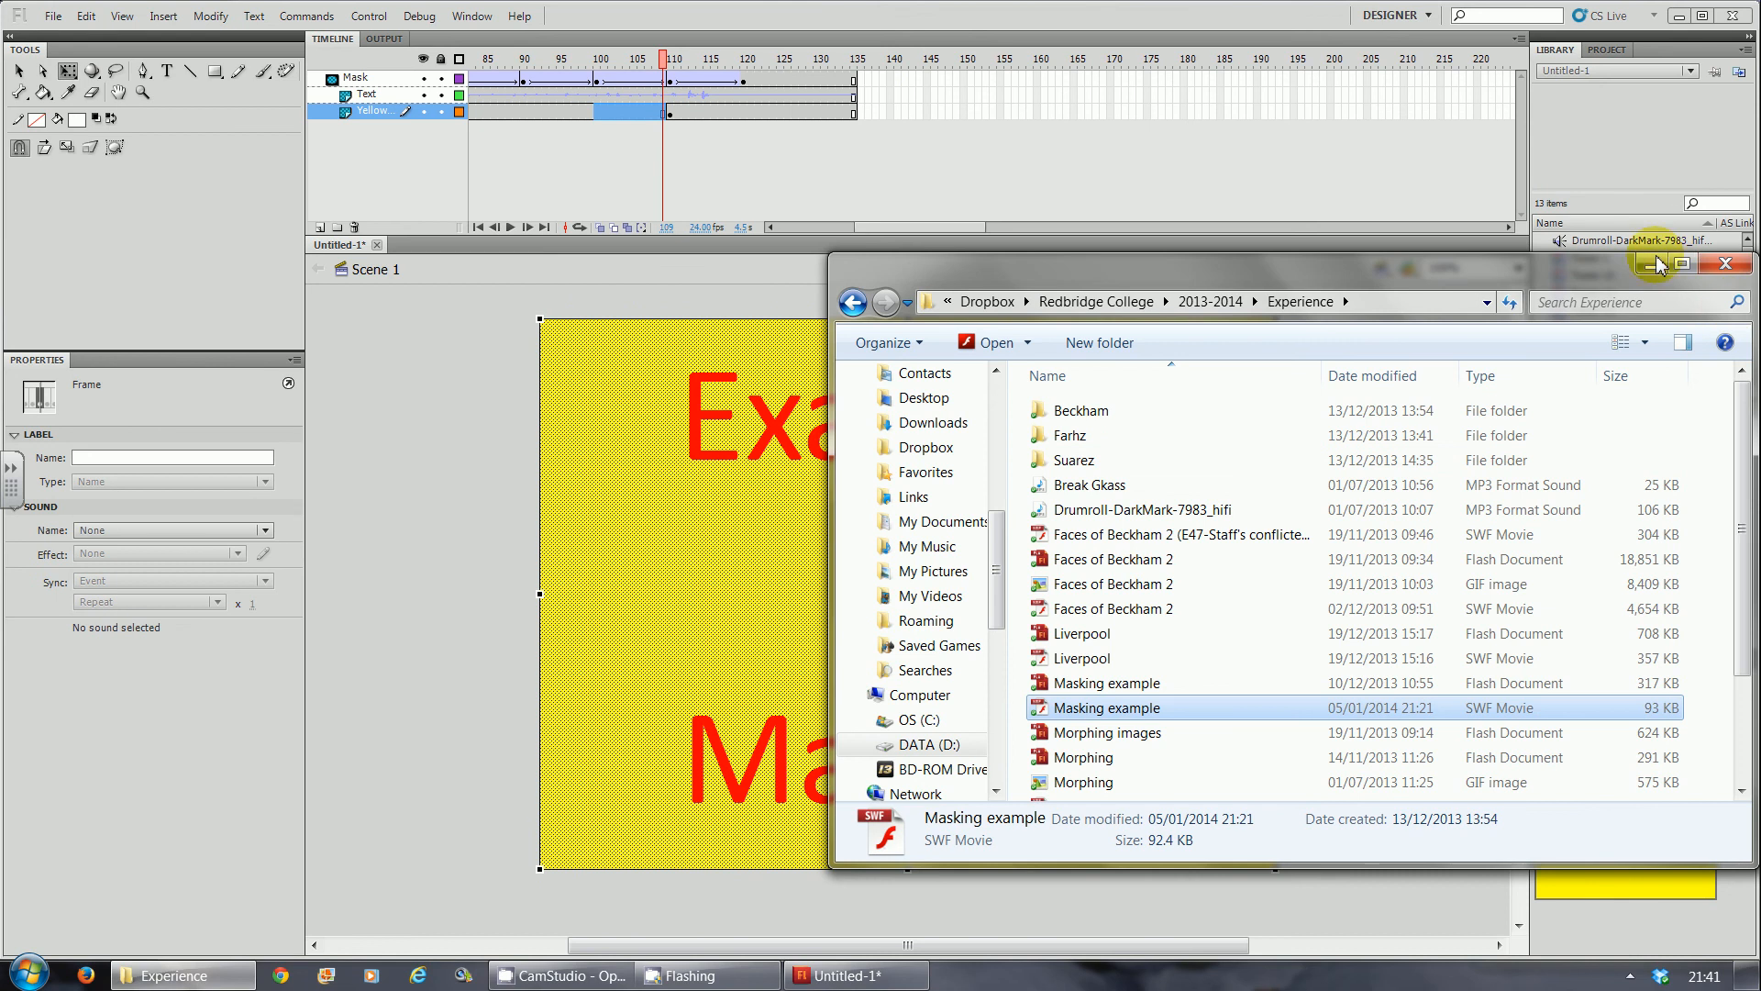
{"action": "left_click", "coordinate": [1652, 267]}
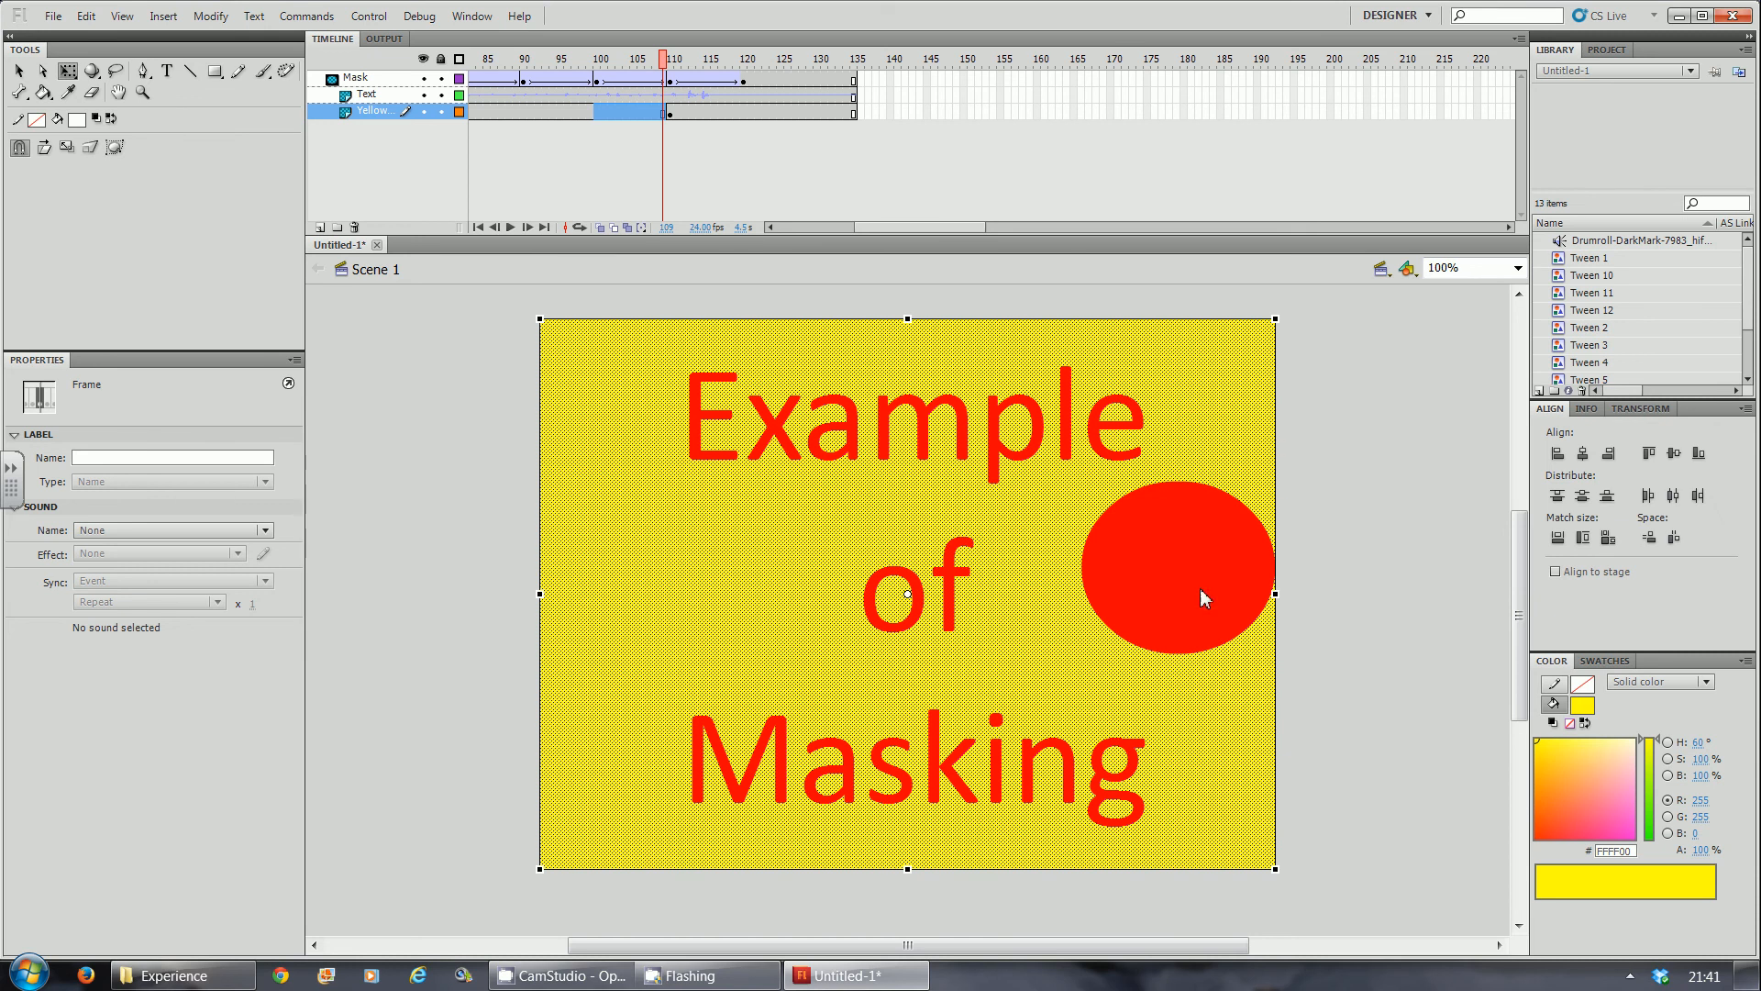
{"action": "left_click", "coordinate": [587, 972]}
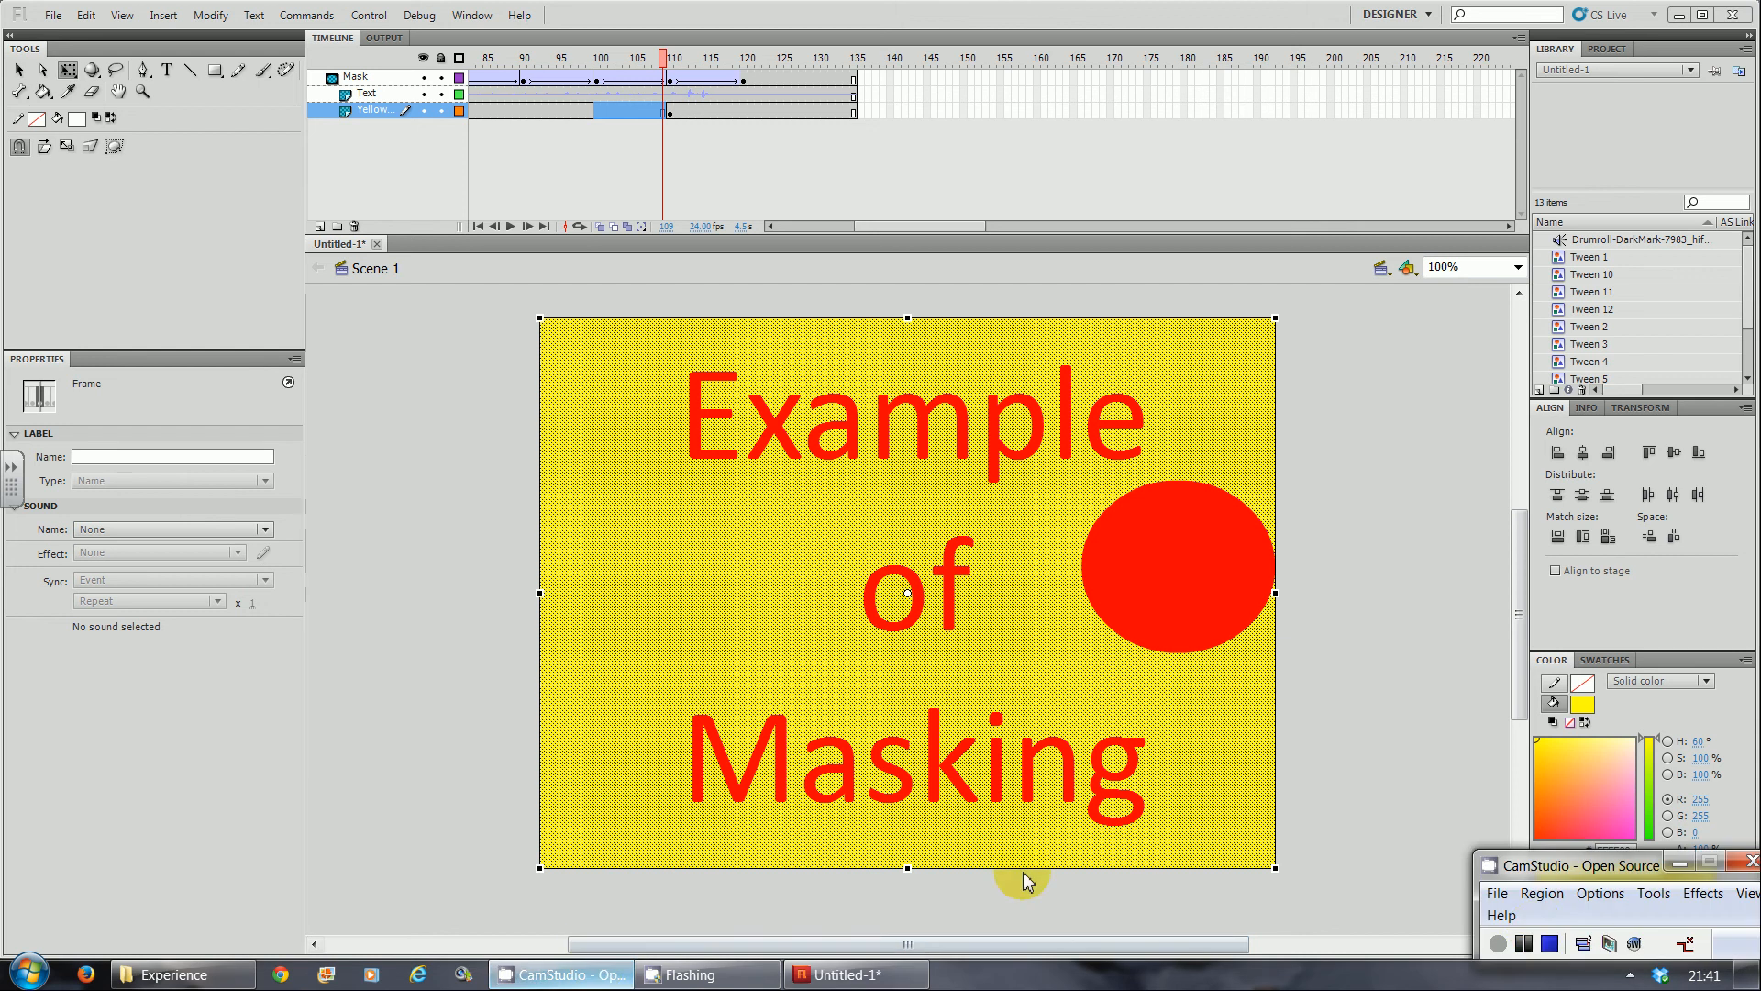